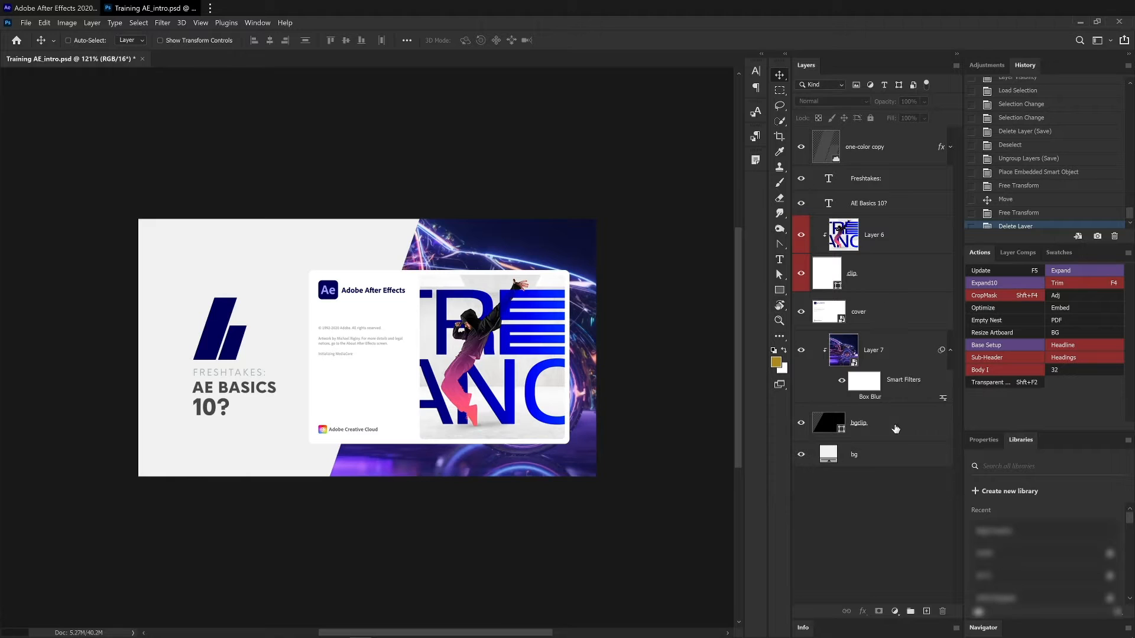
# - Group the one-color copy, Freshtakes: and AE Basics 10? layers together into a new layer group
pyautogui.click(905, 465)
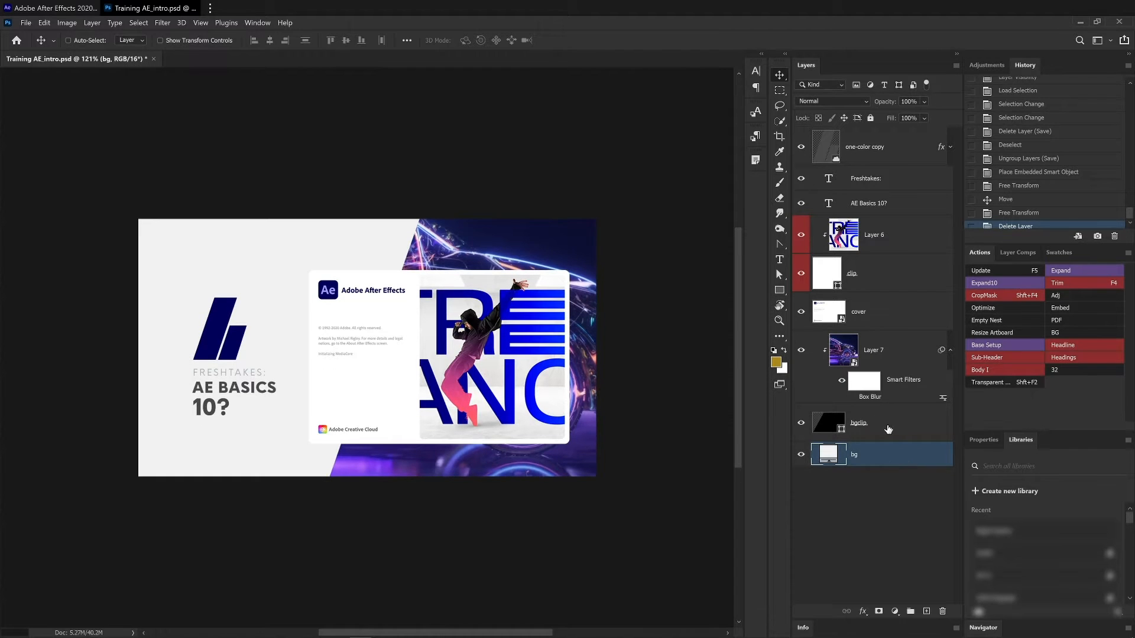
pyautogui.click(883, 419)
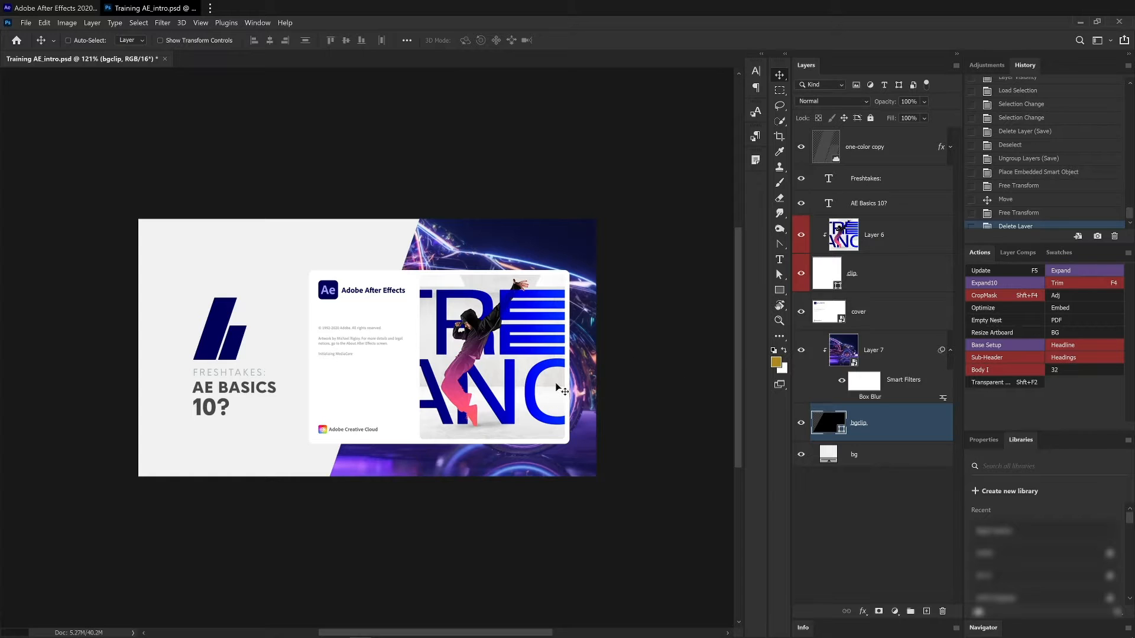
pyautogui.click(881, 182)
pyautogui.click(889, 203)
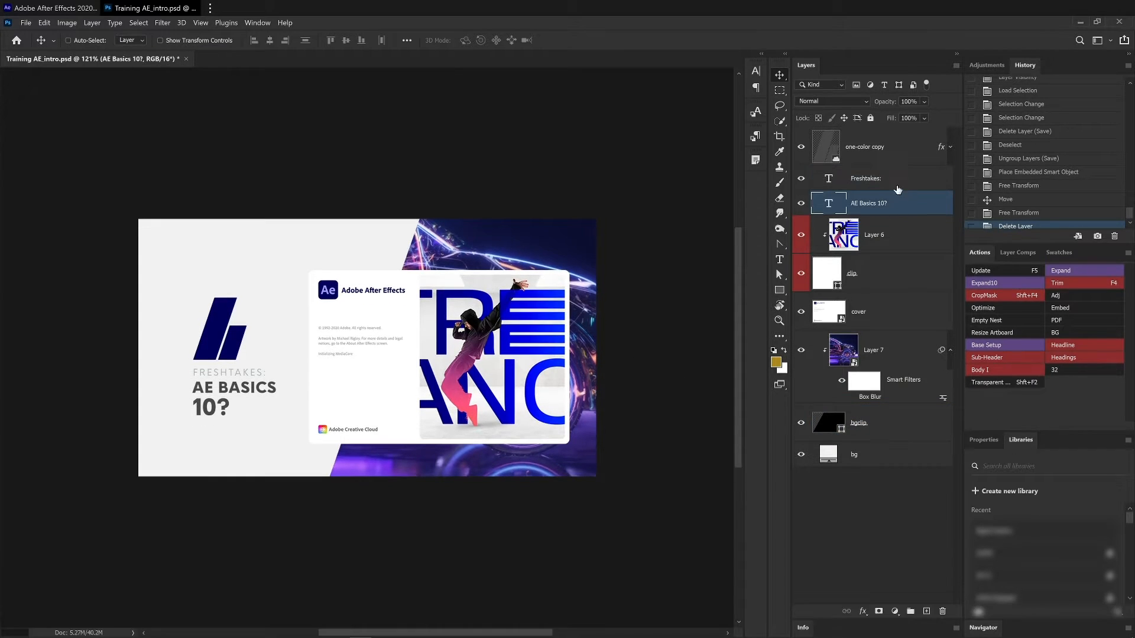
pyautogui.keyDown('shift'); pyautogui.click(884, 155); pyautogui.keyUp('shift')
pyautogui.hotkey('ctrl', 'g')
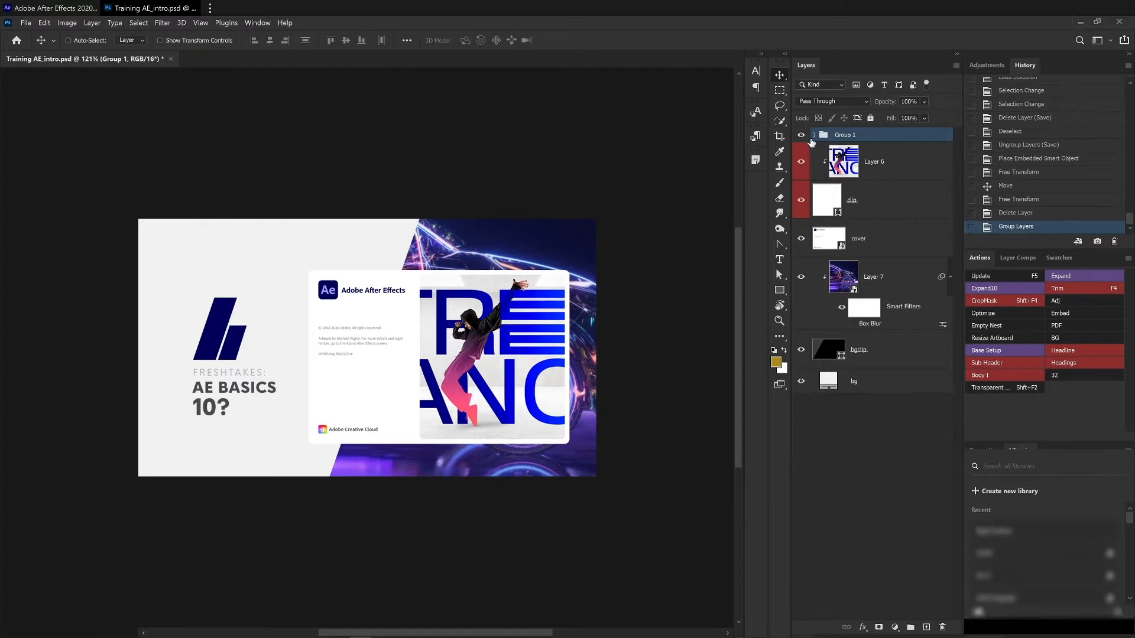
# - Rename the new group as Title
pyautogui.click(801, 136)
pyautogui.click(801, 136)
pyautogui.doubleClick(844, 135)
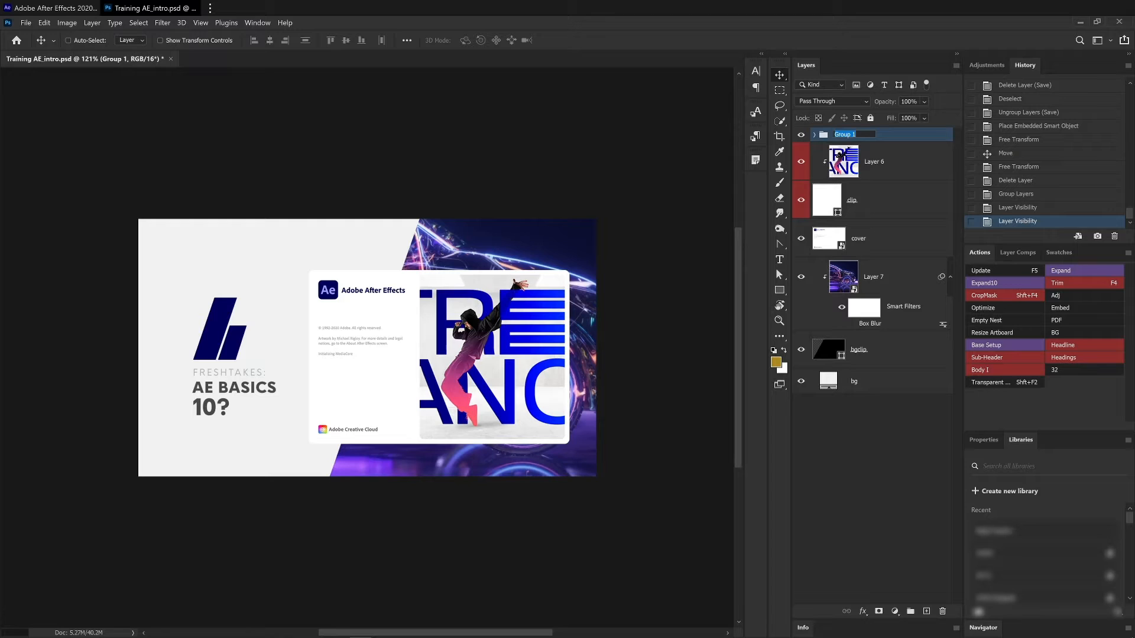
pyautogui.write('Tu')
pyautogui.press('Return')
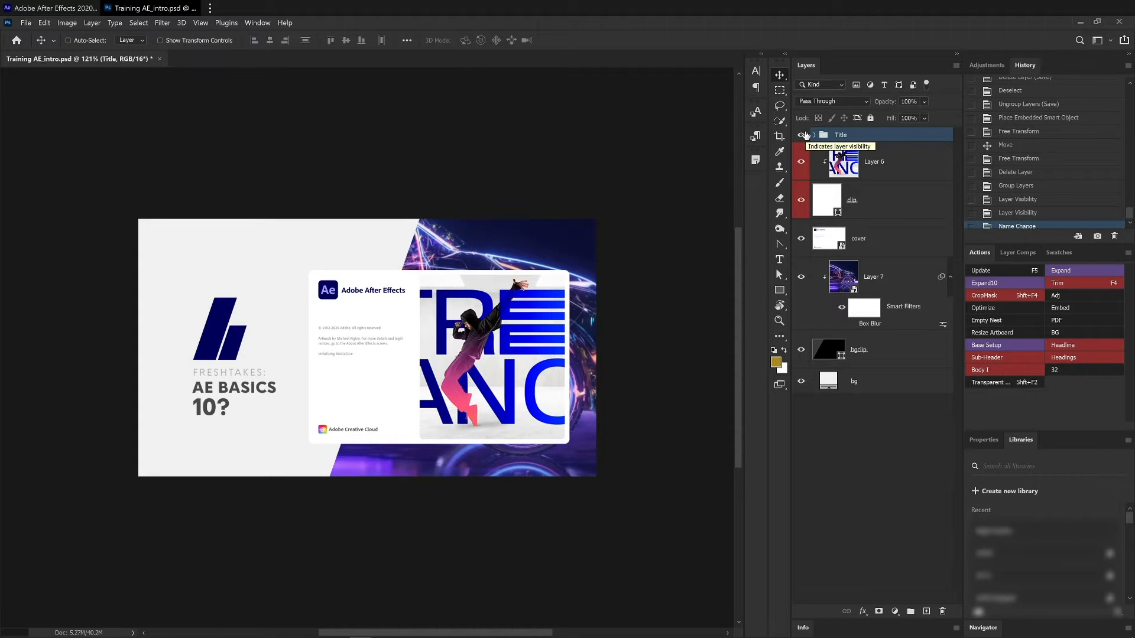
pyautogui.click(881, 162)
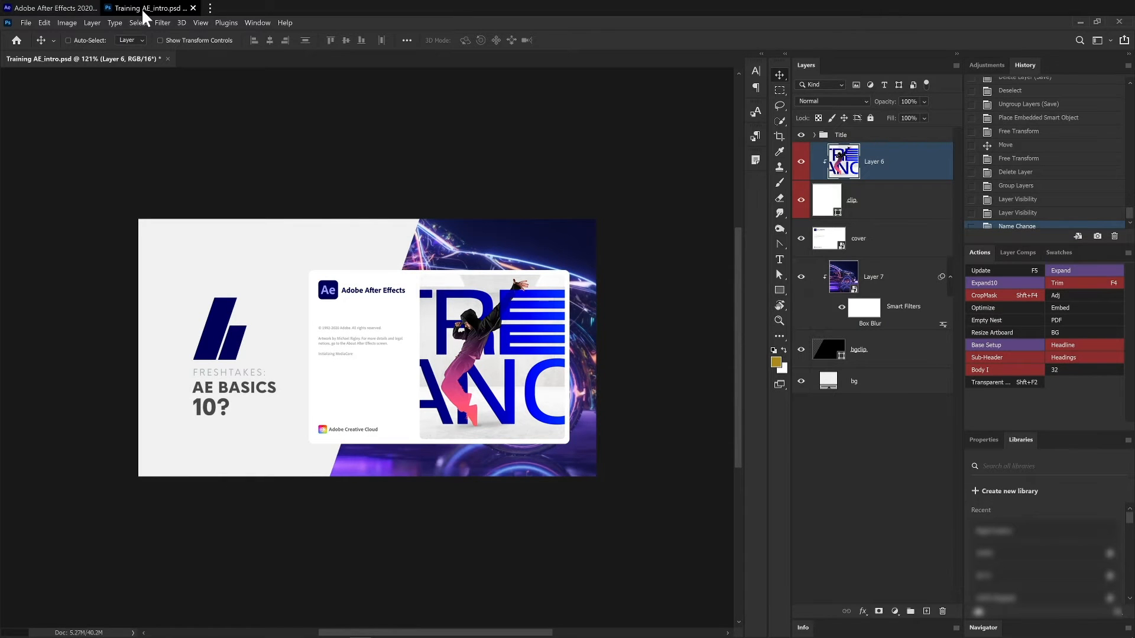
pyautogui.moveTo(142, 10); pyautogui.dragTo(207, 38)
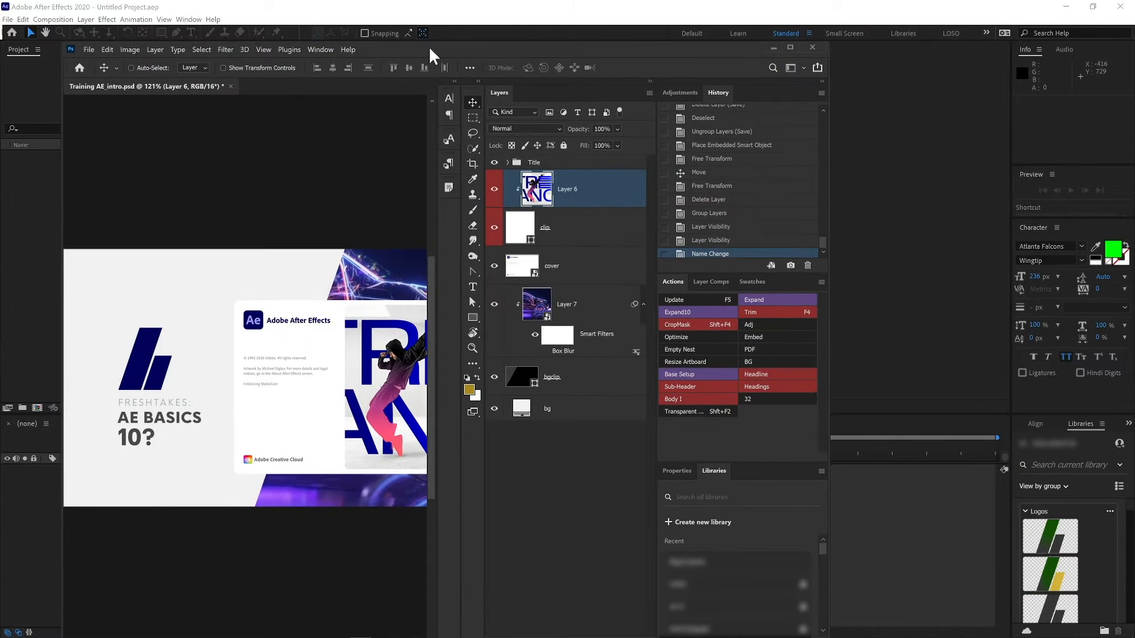
pyautogui.doubleClick(428, 46)
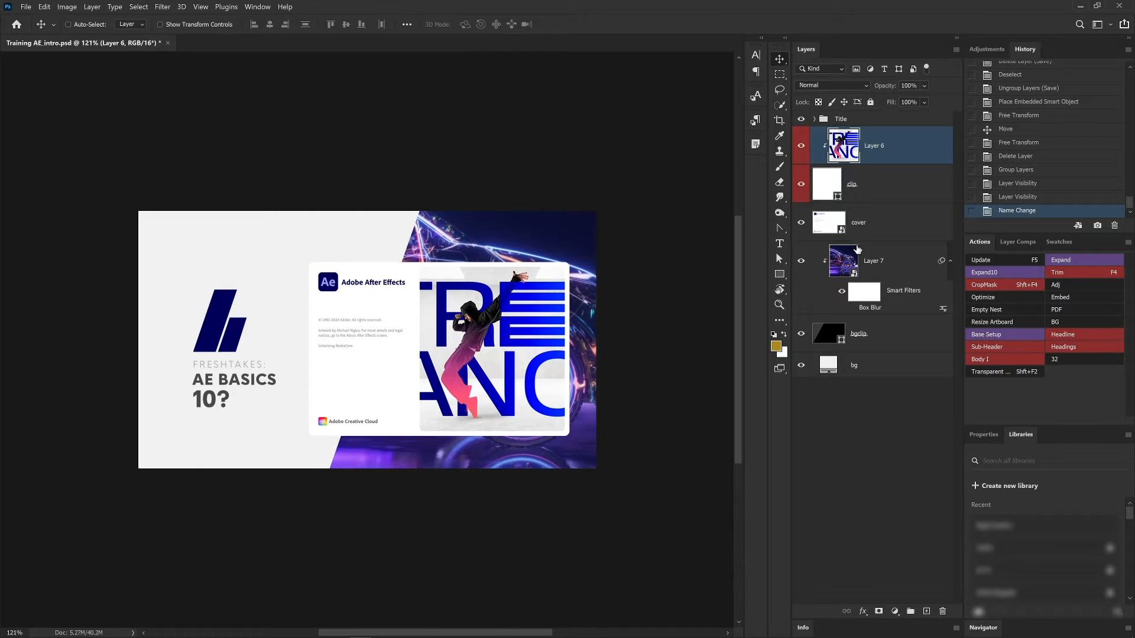
# - Examine how Layer 6 and the clip layer build the artwork by toggling their visibility
pyautogui.click(887, 193)
pyautogui.click(903, 150)
pyautogui.click(800, 150)
pyautogui.click(801, 149)
pyautogui.click(801, 184)
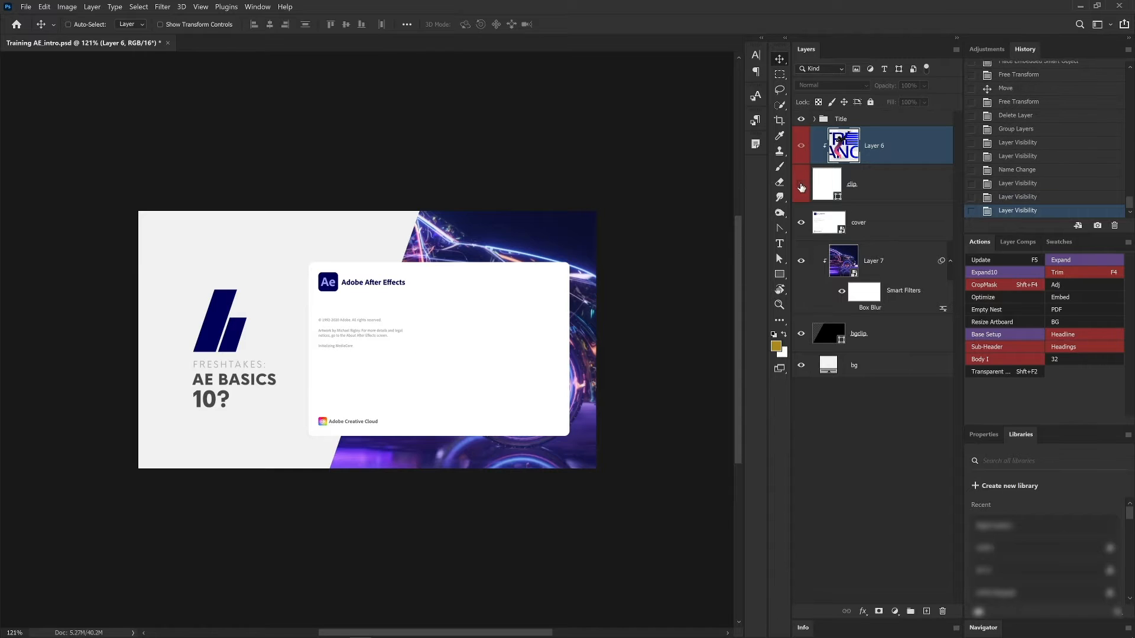
pyautogui.keyDown('ctrl'); pyautogui.click(838, 196); pyautogui.keyUp('ctrl')
pyautogui.click(801, 184)
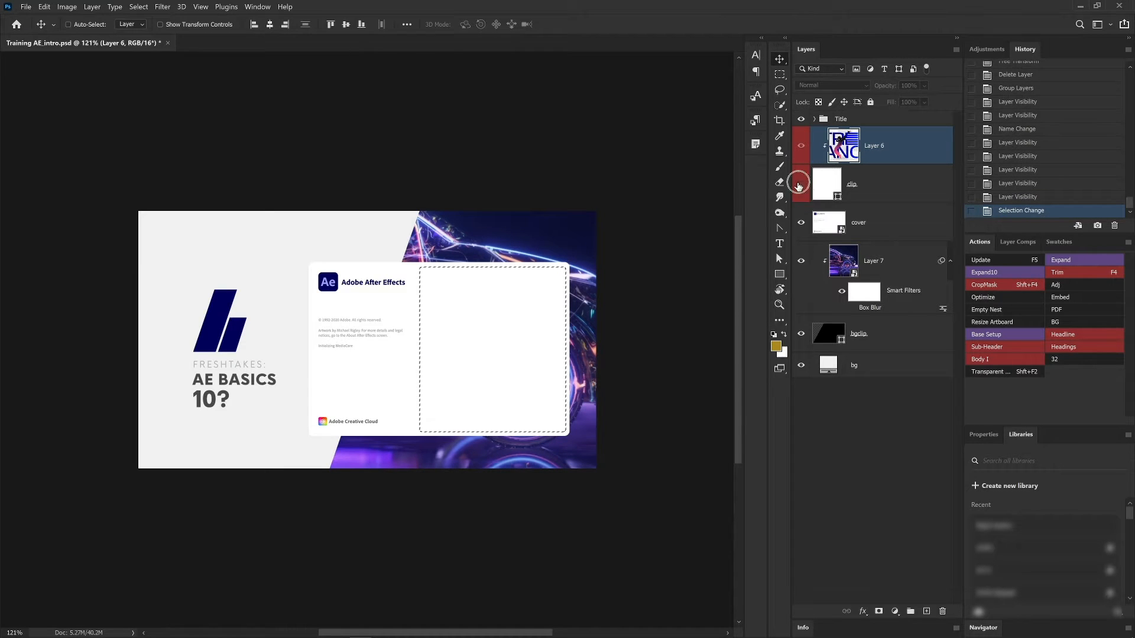
# - Examine the cover, Layer 7 and bgclip layers by toggling their visibility, then deselect
pyautogui.click(858, 222)
pyautogui.click(801, 223)
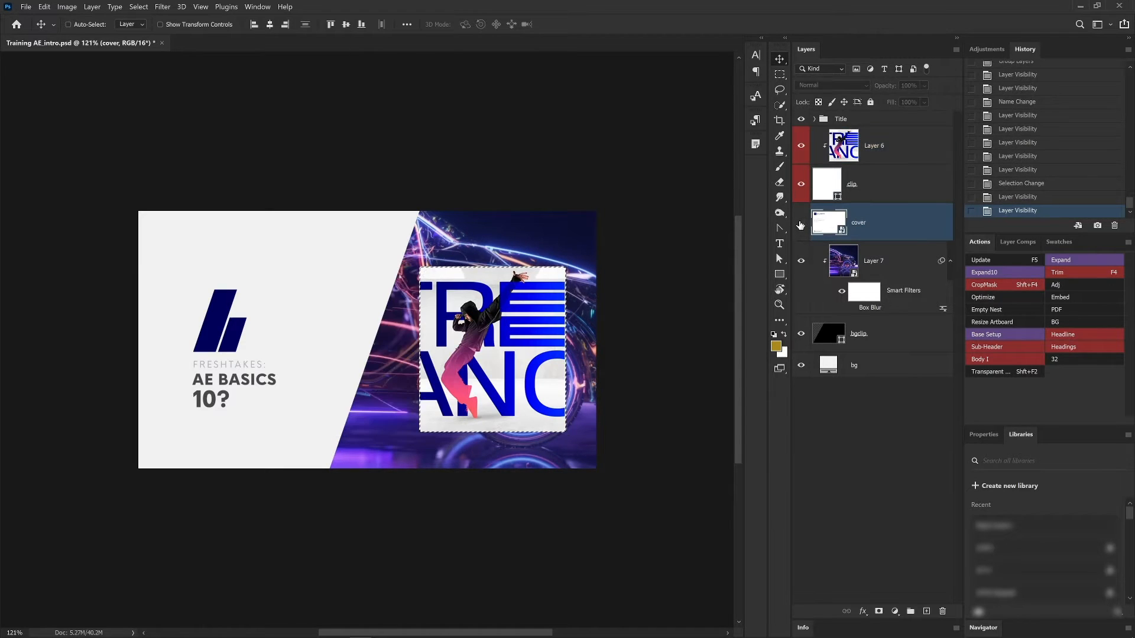
pyautogui.click(801, 223)
pyautogui.click(869, 261)
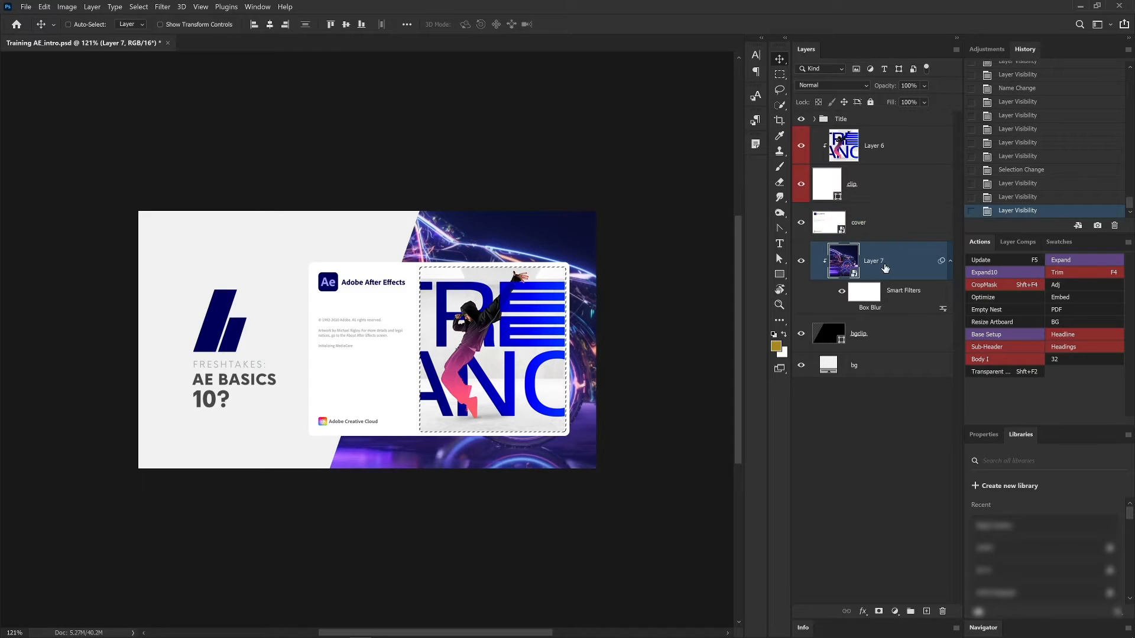
pyautogui.click(802, 260)
pyautogui.click(801, 334)
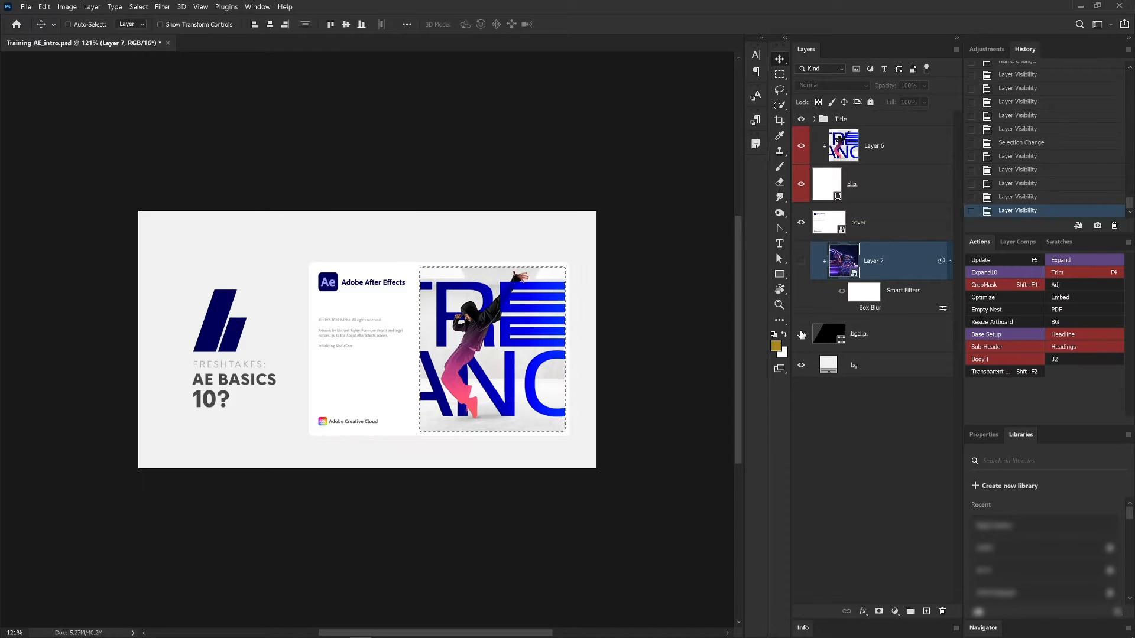
pyautogui.click(801, 334)
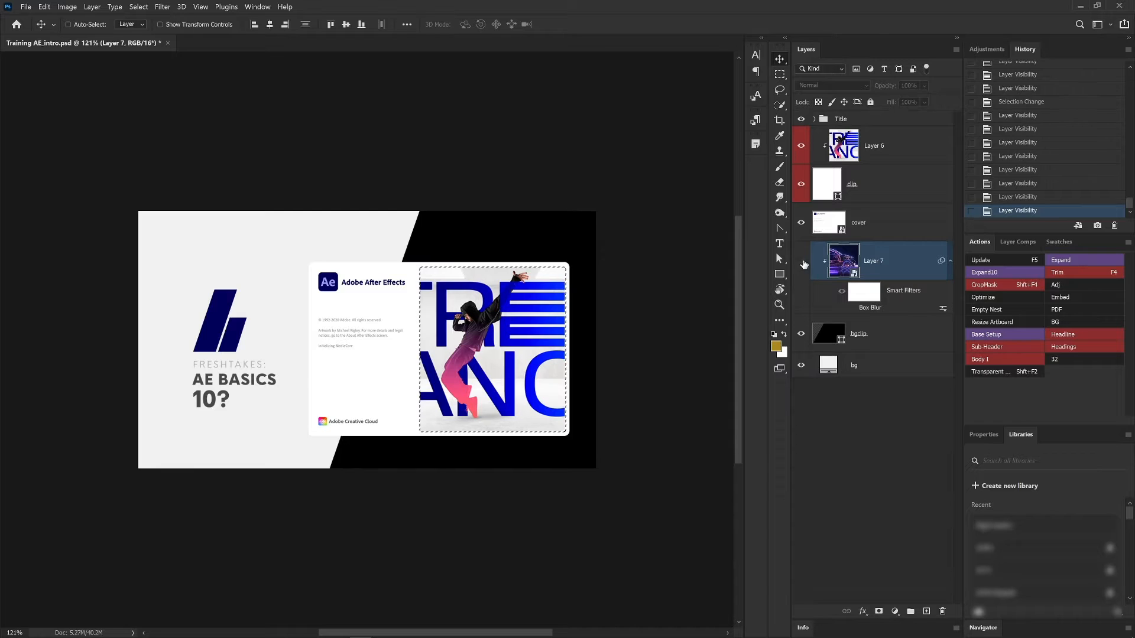
pyautogui.click(802, 260)
pyautogui.click(802, 261)
pyautogui.click(802, 261)
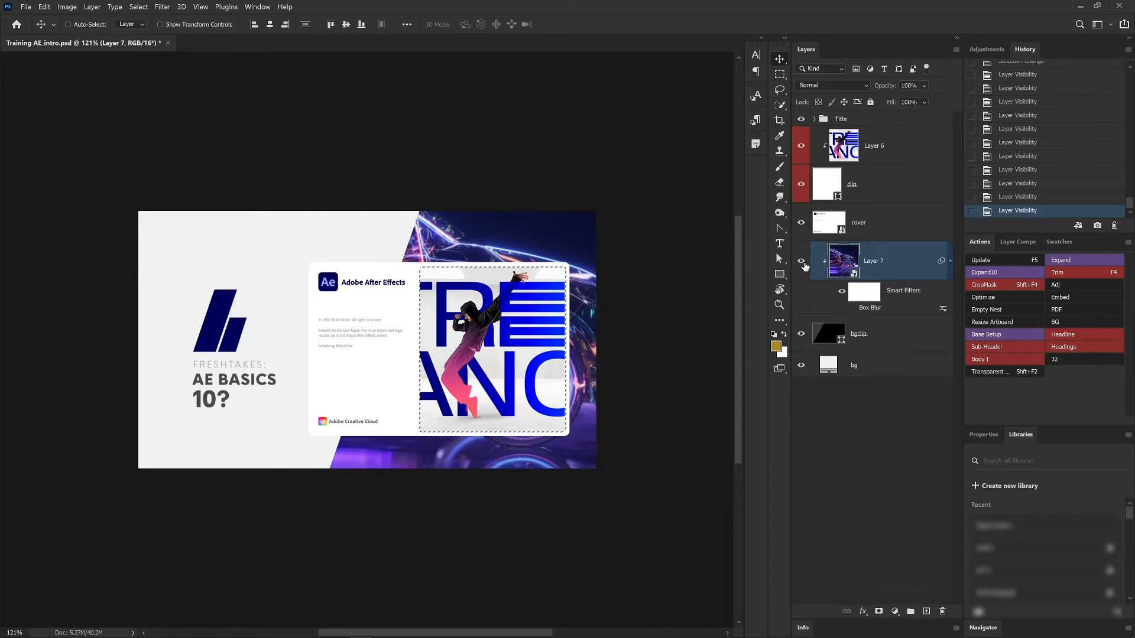
pyautogui.hotkey('ctrl', 'd')
# - Duplicate Layer 6 so a copy sits directly above the original
pyautogui.click(885, 224)
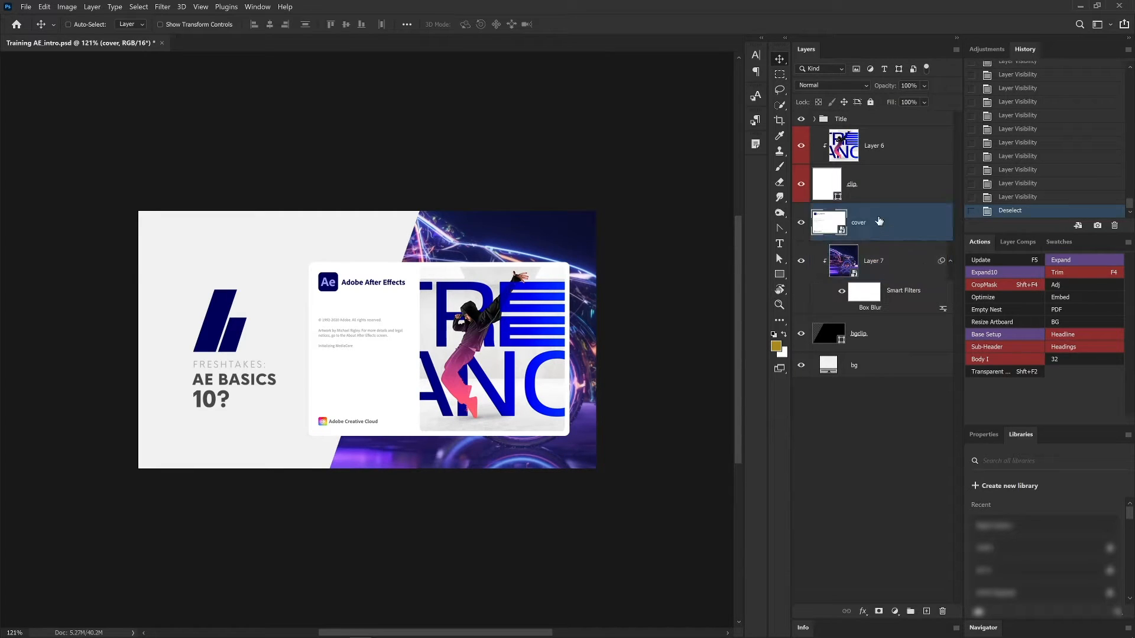
pyautogui.click(878, 195)
pyautogui.click(885, 159)
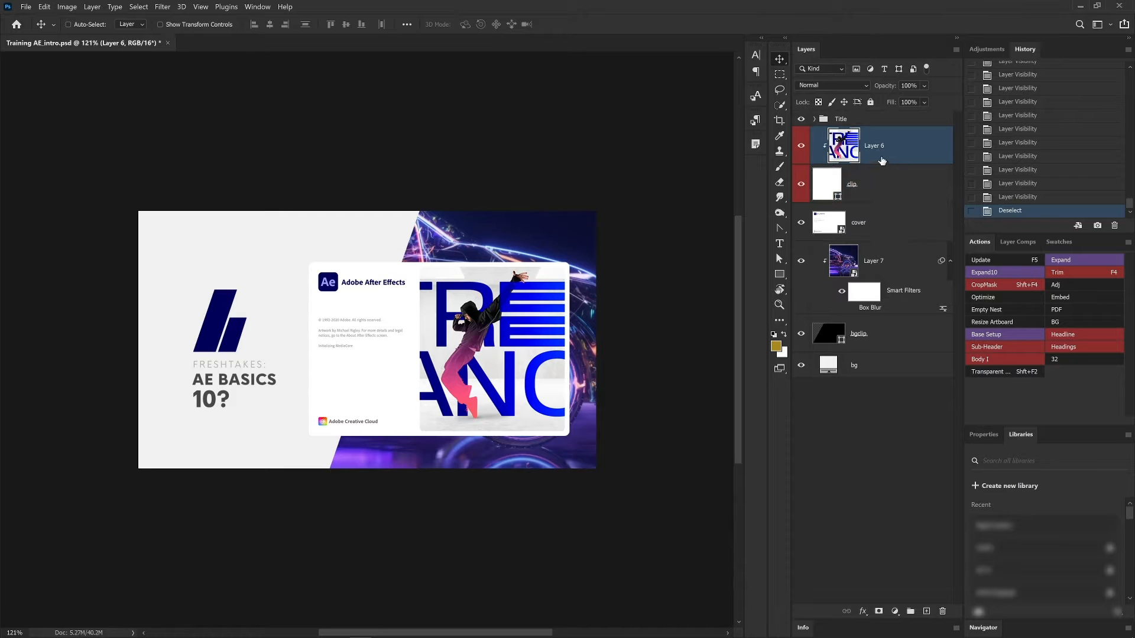
pyautogui.moveTo(897, 146); pyautogui.dragTo(902, 135)
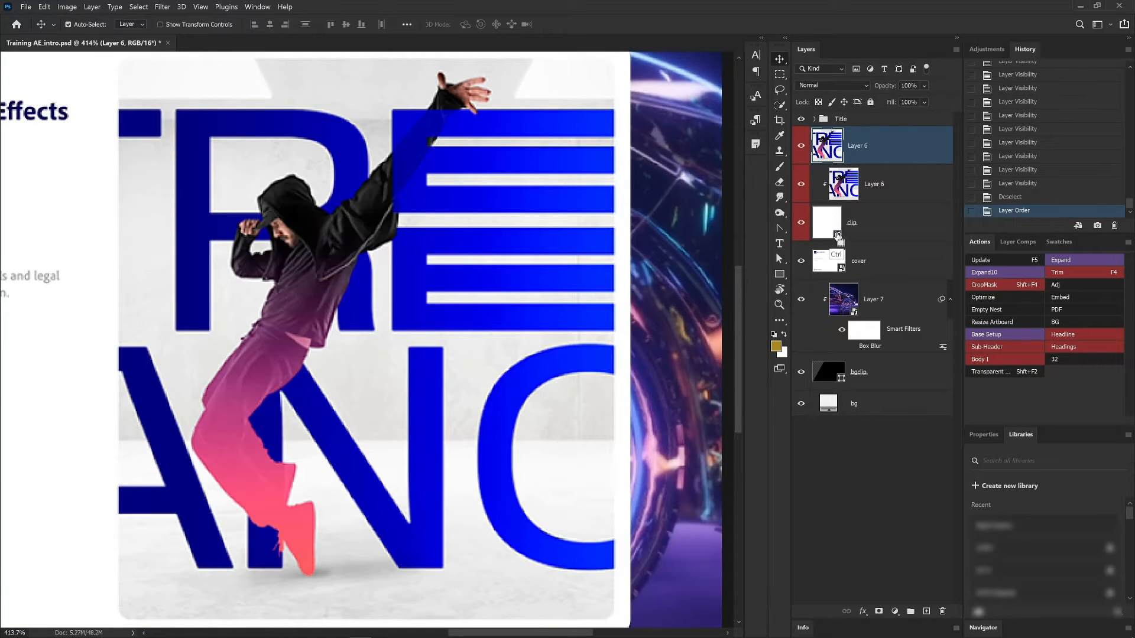
# - Inspect the clip layer's solid fill colour
pyautogui.keyDown('ctrl'); pyautogui.click(831, 215); pyautogui.keyUp('ctrl')
pyautogui.doubleClick(830, 216)
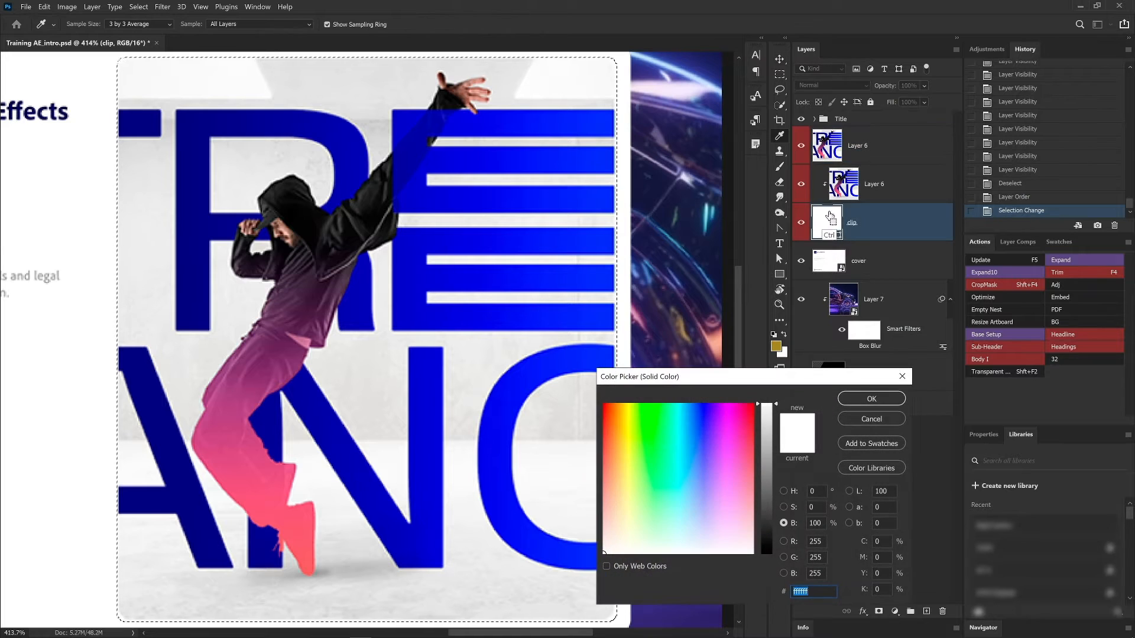
pyautogui.click(872, 399)
# - Add a layer mask to the upper Layer 6 copy and hide that layer
pyautogui.click(876, 161)
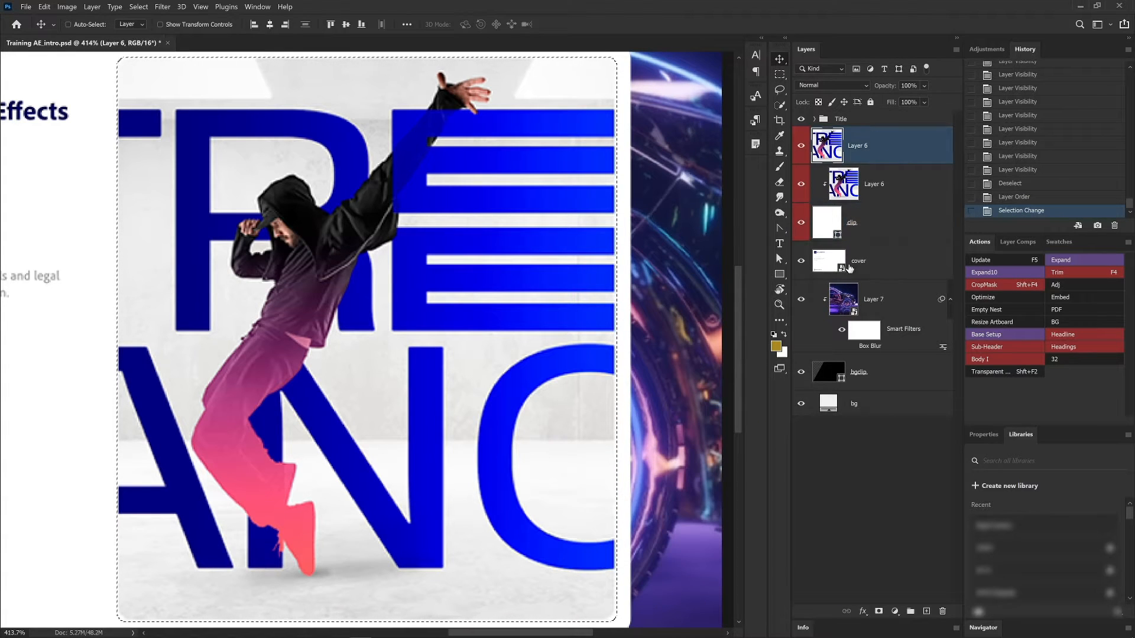
pyautogui.click(880, 611)
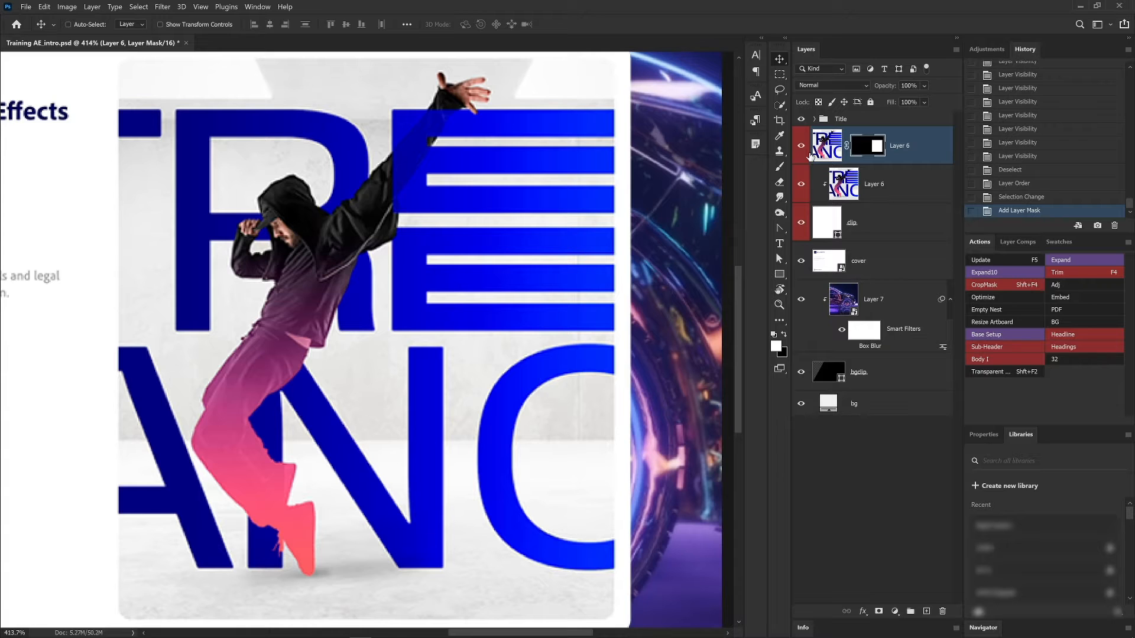
pyautogui.click(802, 146)
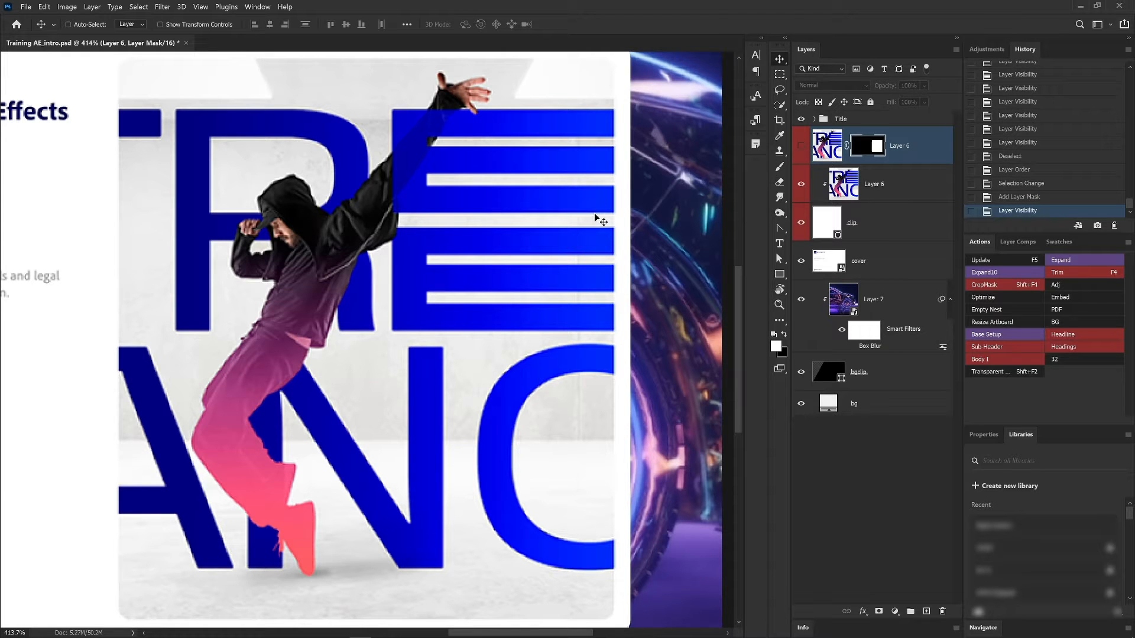
# - Save the Photoshop document
pyautogui.press('z')
pyautogui.moveTo(585, 174); pyautogui.dragTo(502, 173)
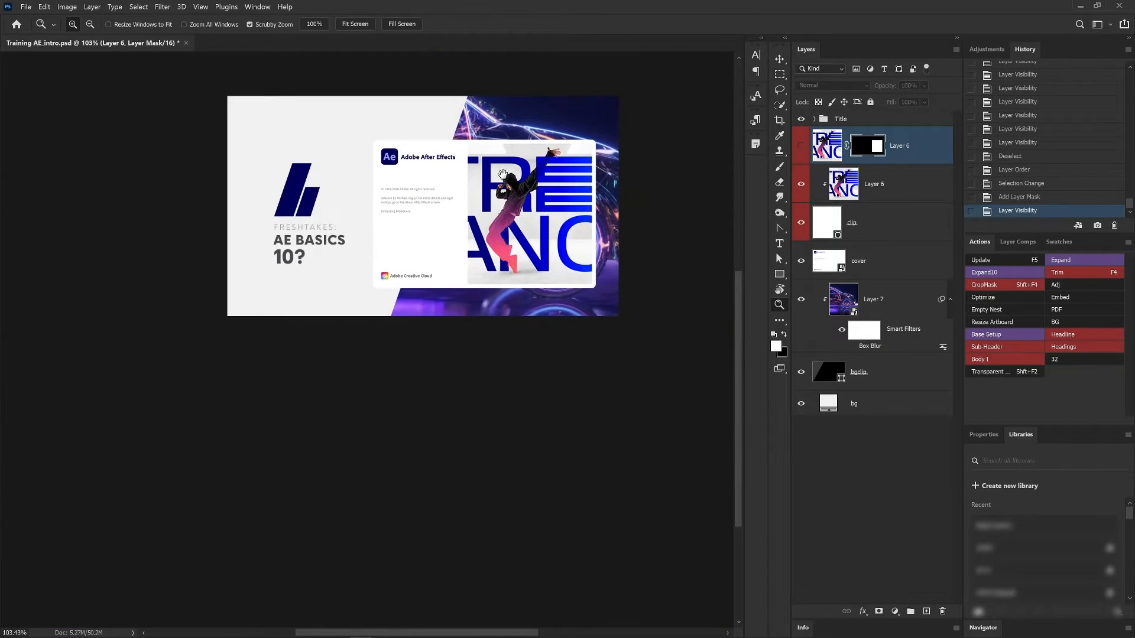
pyautogui.moveTo(718, 130); pyautogui.dragTo(733, 224)
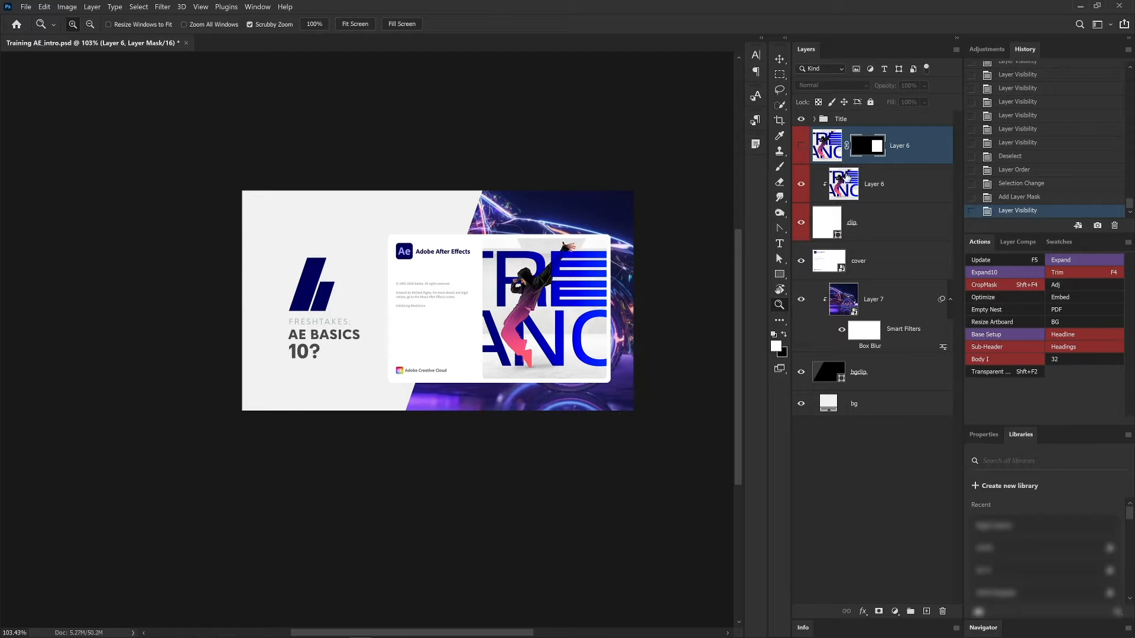
pyautogui.click(853, 462)
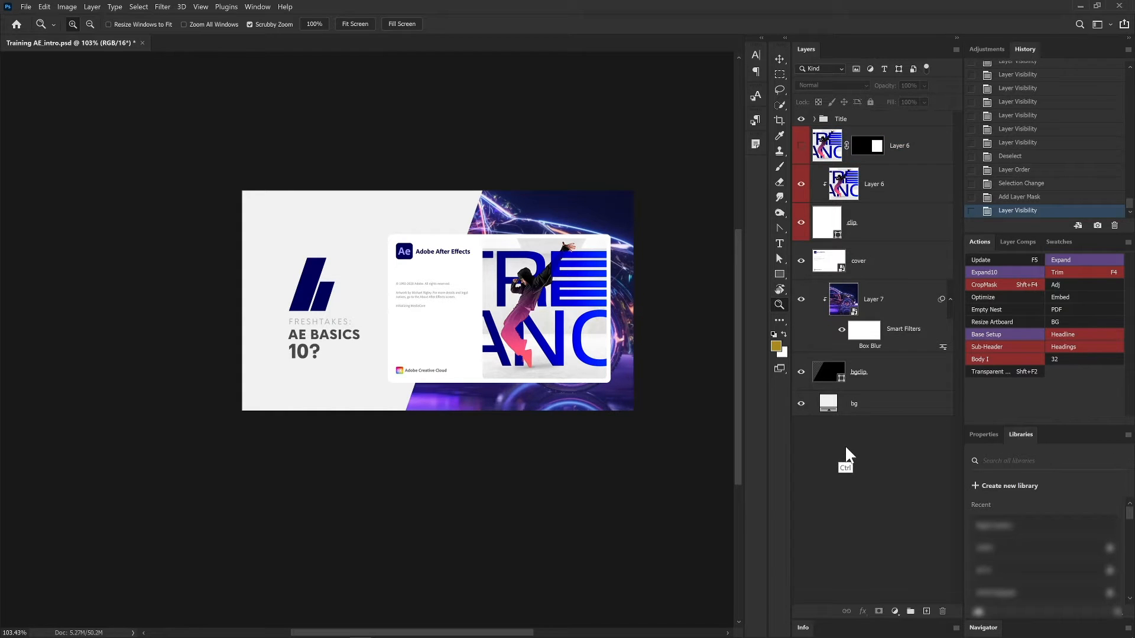
pyautogui.hotkey('ctrl', 's')
# - Switch to After Effects and import the file Training AE_intro.psd into the project
pyautogui.moveTo(414, 2)
pyautogui.click(66, 10)
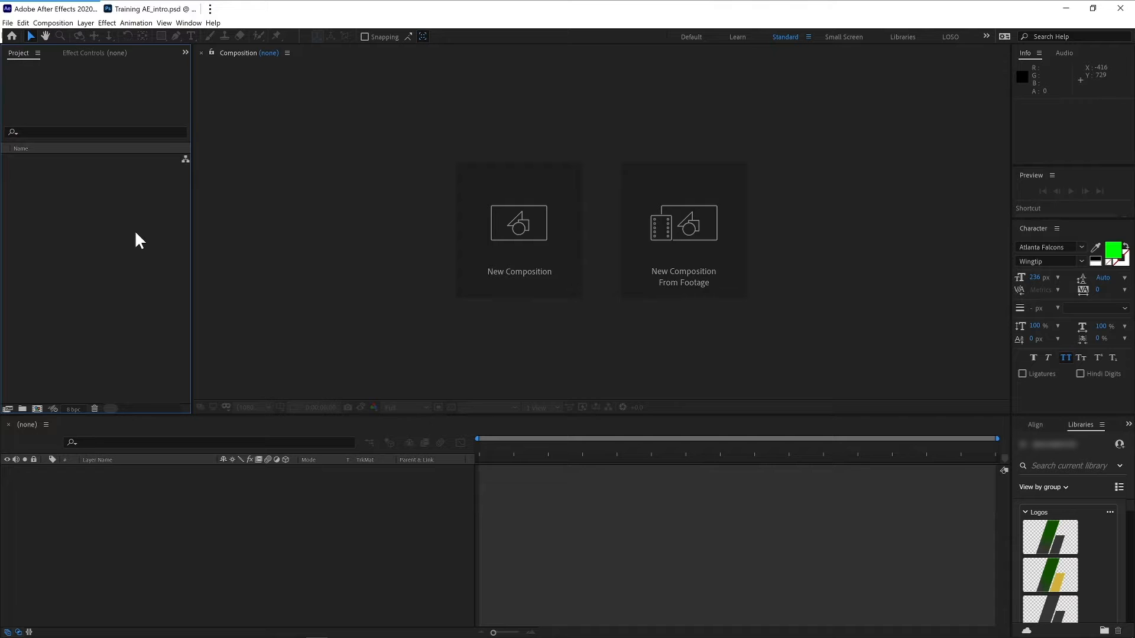
pyautogui.doubleClick(115, 260)
pyautogui.click(289, 131)
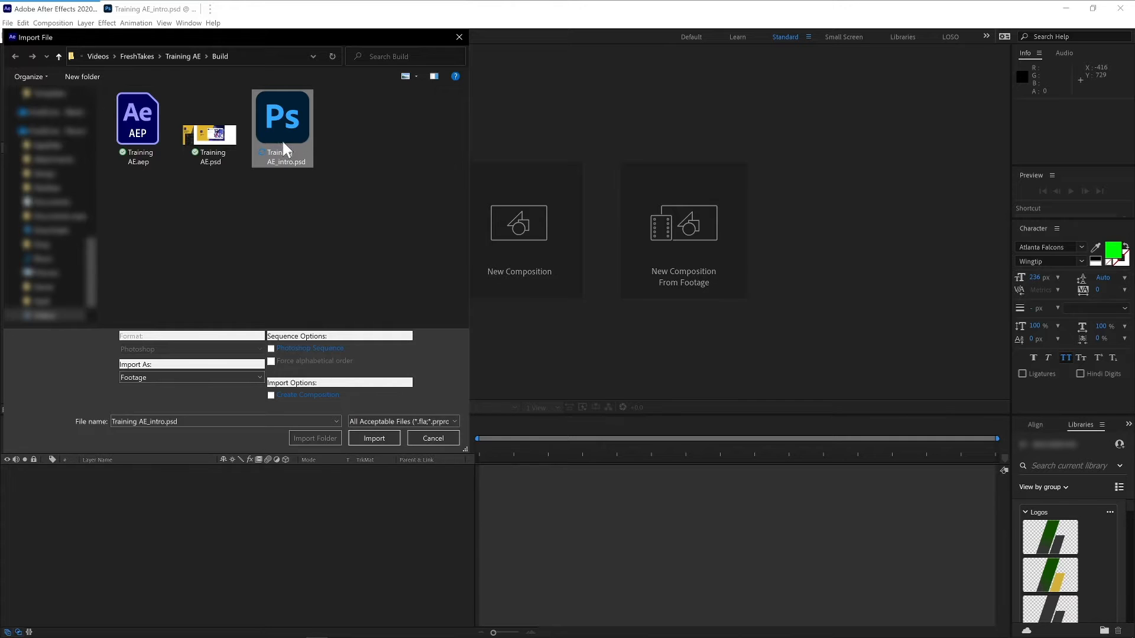
pyautogui.doubleClick(292, 134)
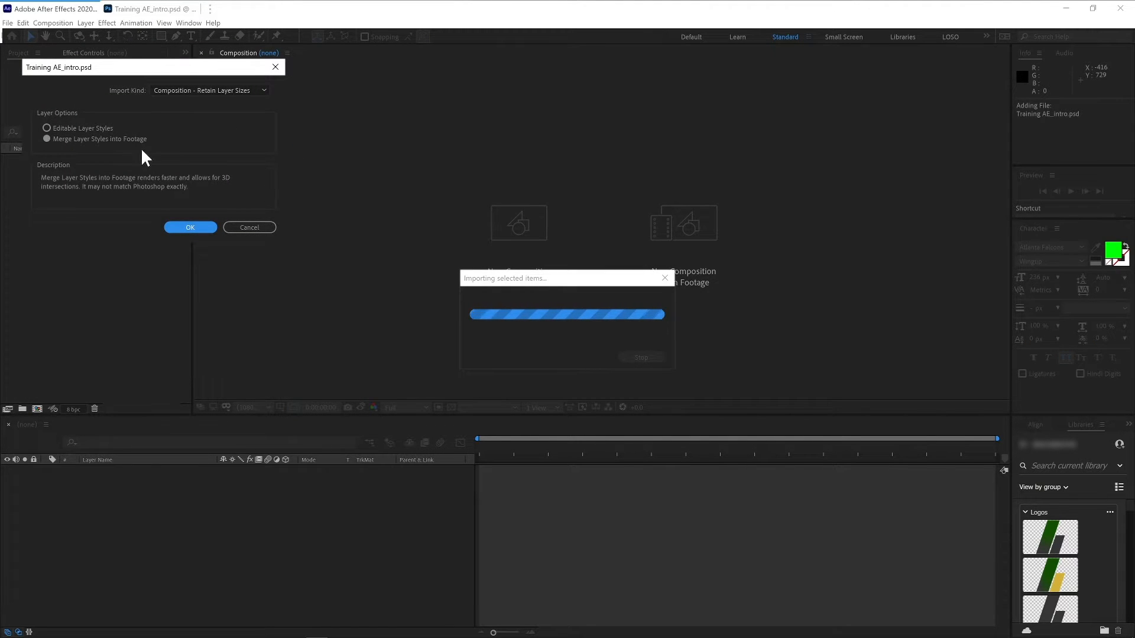
# - Import it as Composition - Retain Layer Sizes with layer styles merged into footage
pyautogui.click(212, 90)
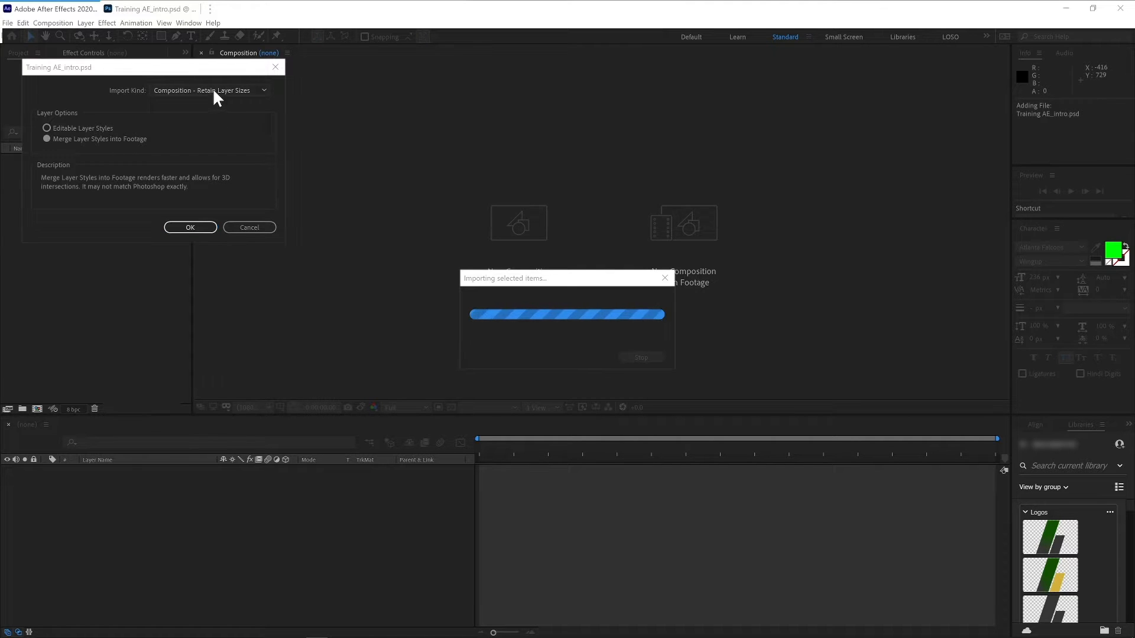
pyautogui.click(218, 128)
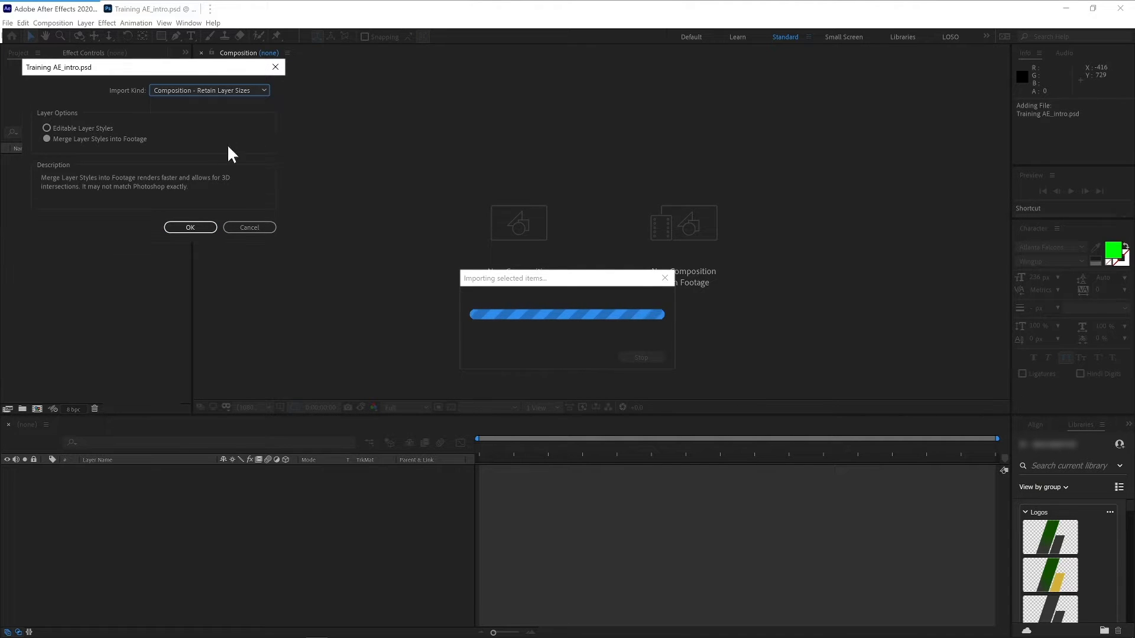
pyautogui.click(188, 230)
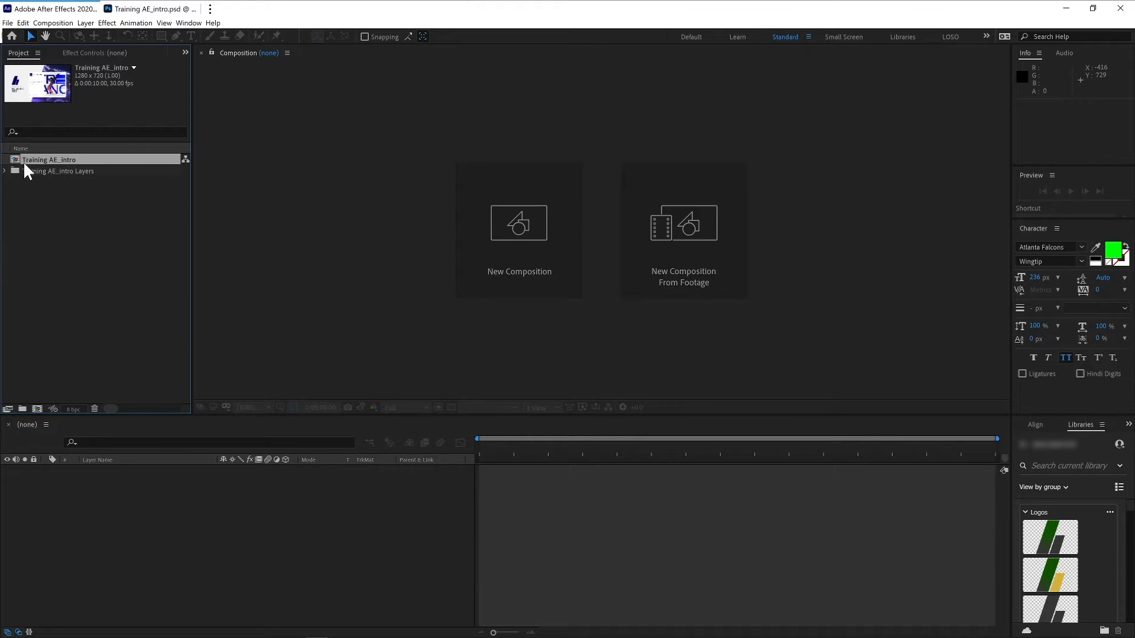
# - Expand the imported Training AE_intro Layers folder in the project
pyautogui.click(92, 203)
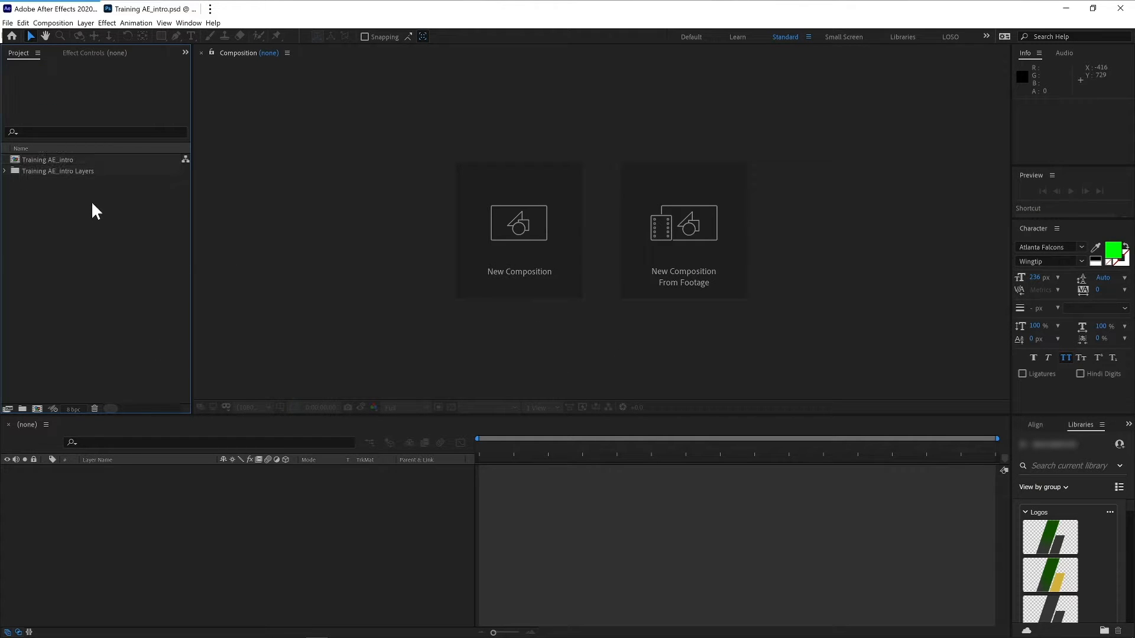
pyautogui.click(21, 159)
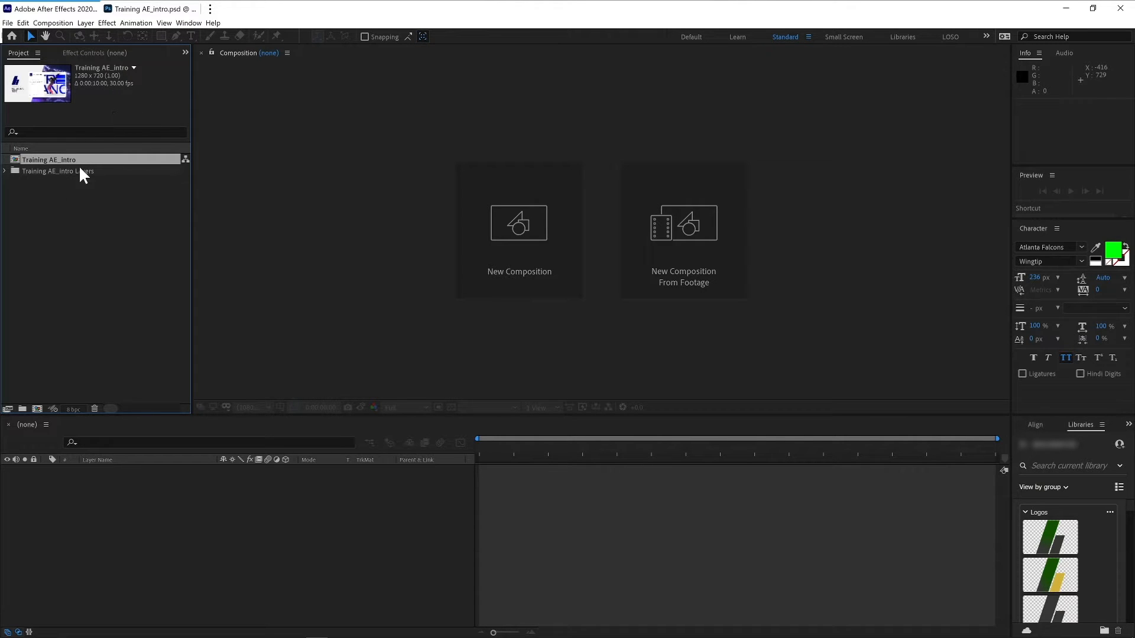
pyautogui.click(5, 171)
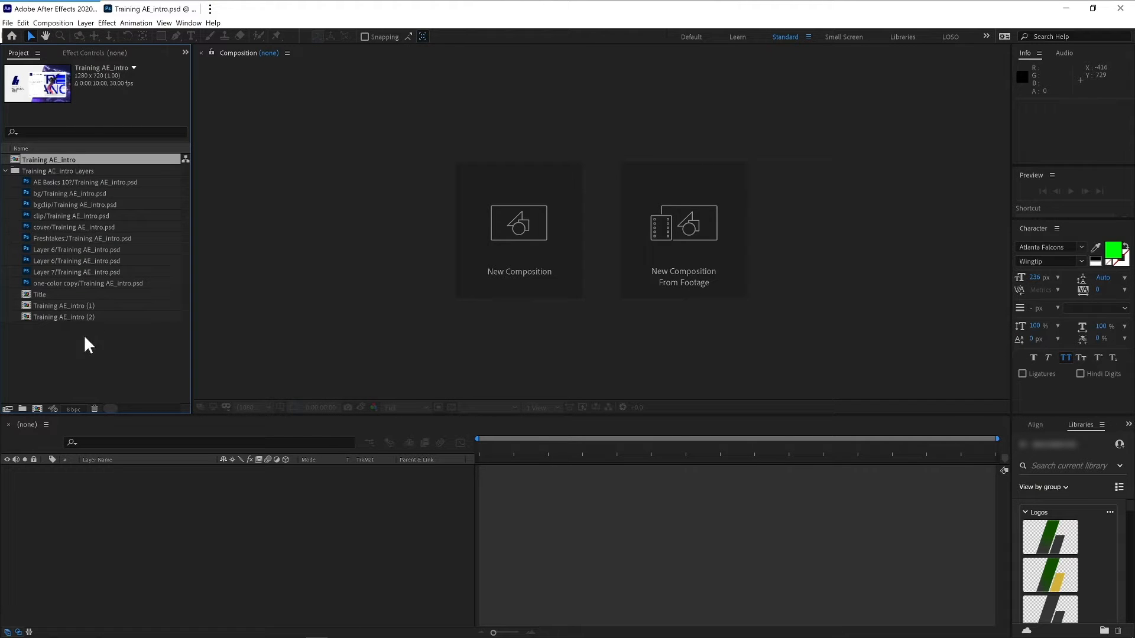
# - Inspect the Title, Training AE_intro (1) and Training AE_intro (2) precomps in the project to compare their contents
pyautogui.click(42, 294)
pyautogui.click(47, 306)
pyautogui.click(50, 315)
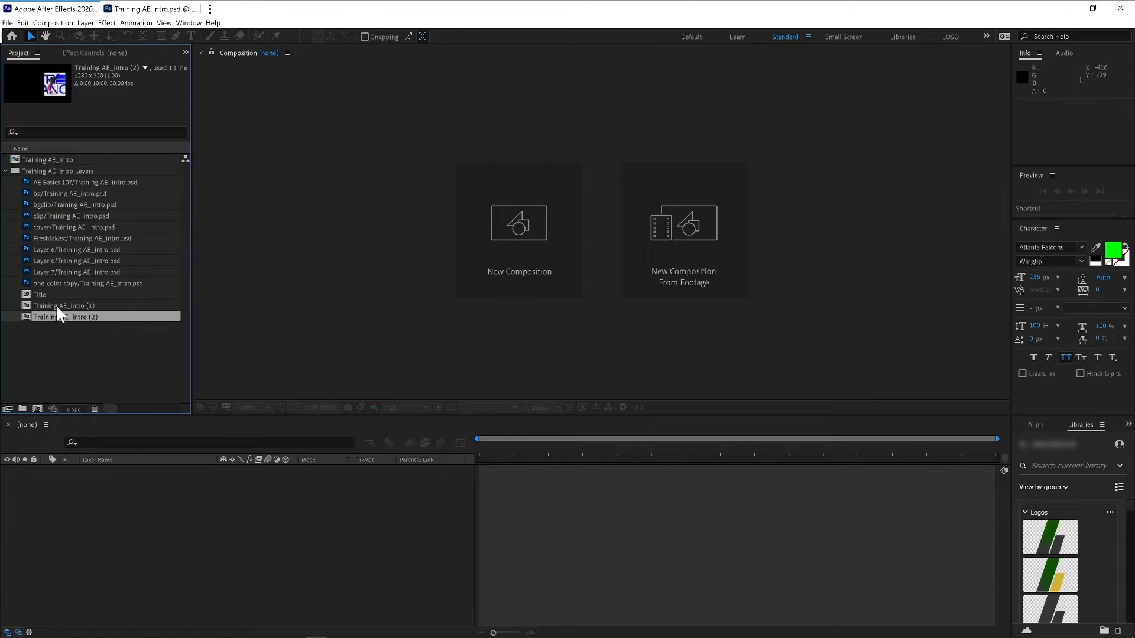
pyautogui.click(54, 294)
pyautogui.click(54, 305)
pyautogui.click(58, 315)
pyautogui.click(59, 294)
pyautogui.click(50, 307)
pyautogui.click(48, 314)
pyautogui.click(36, 294)
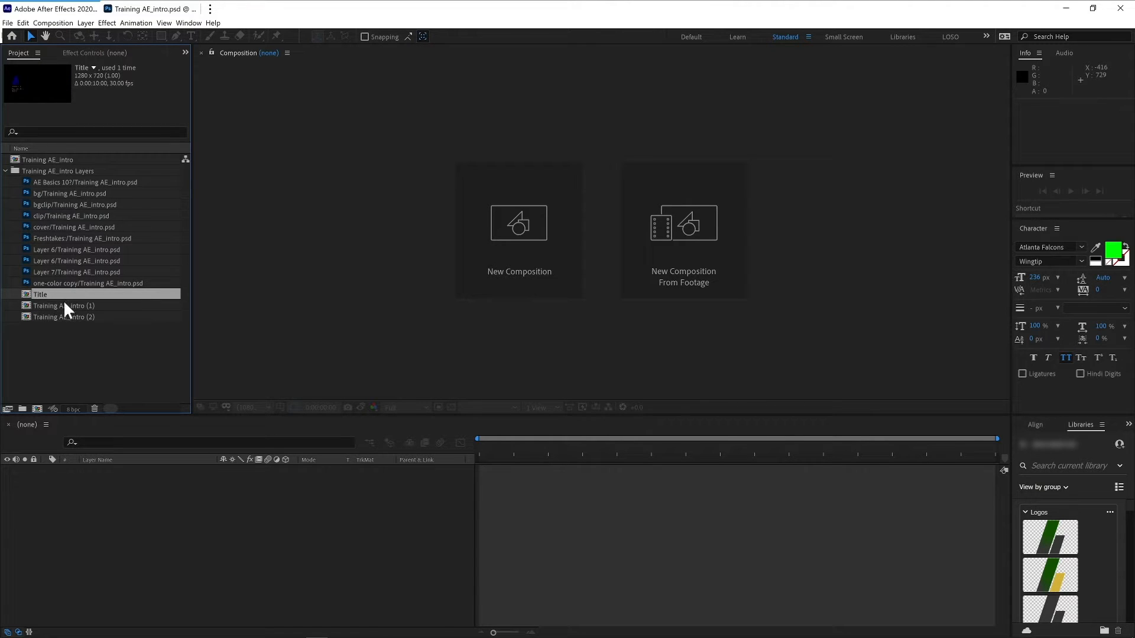
# - Open the Training AE_intro composition in the timeline and viewer
pyautogui.click(16, 157)
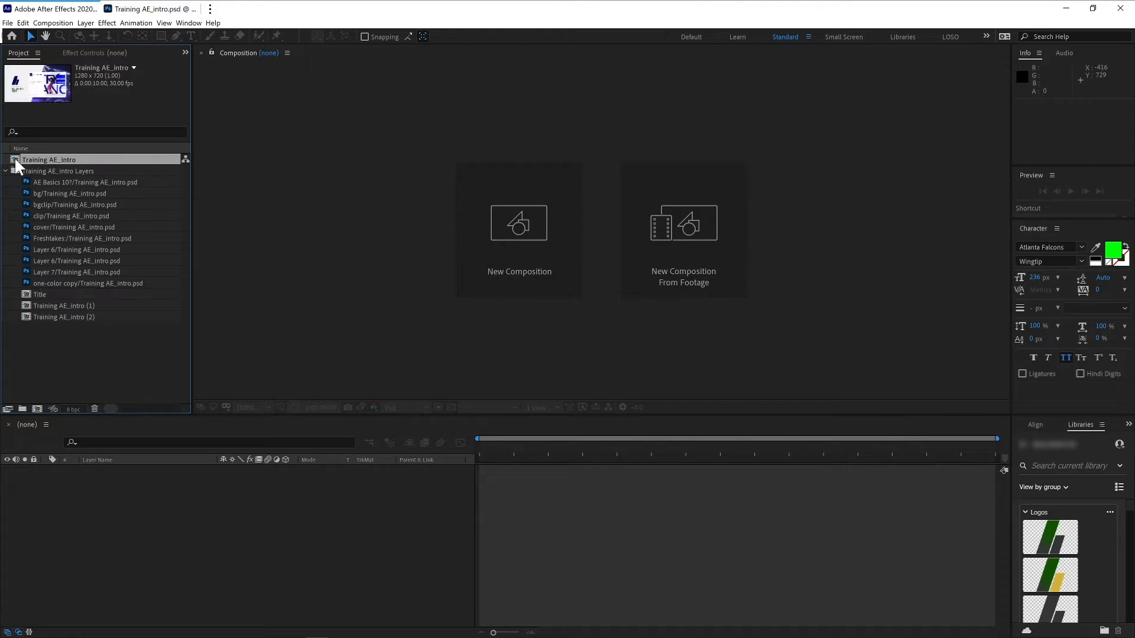
pyautogui.doubleClick(16, 160)
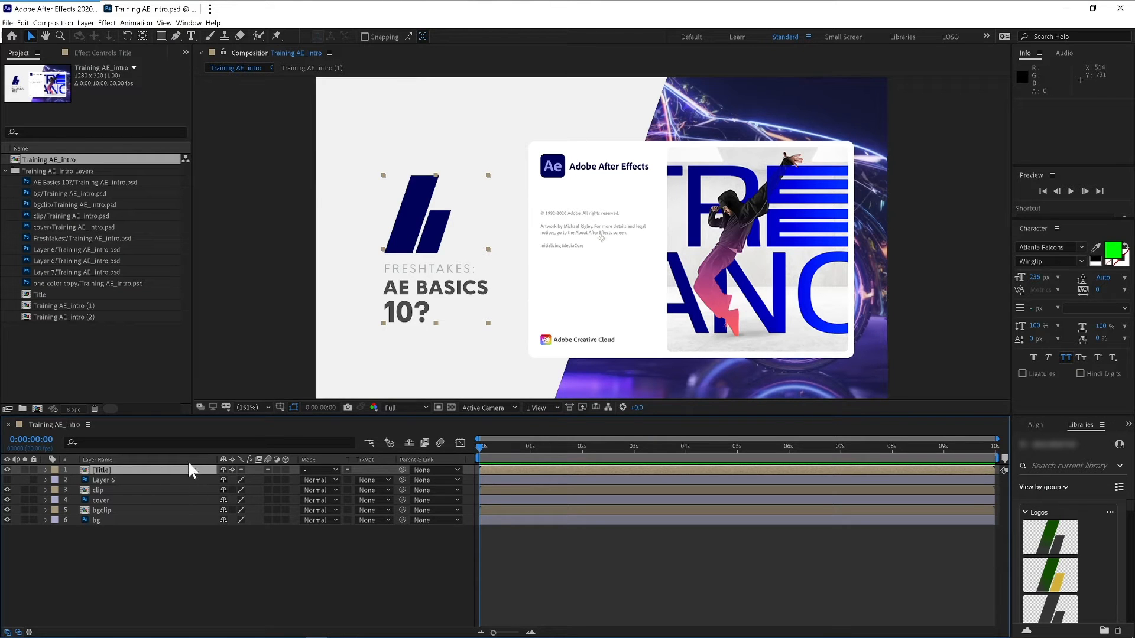
pyautogui.click(6, 171)
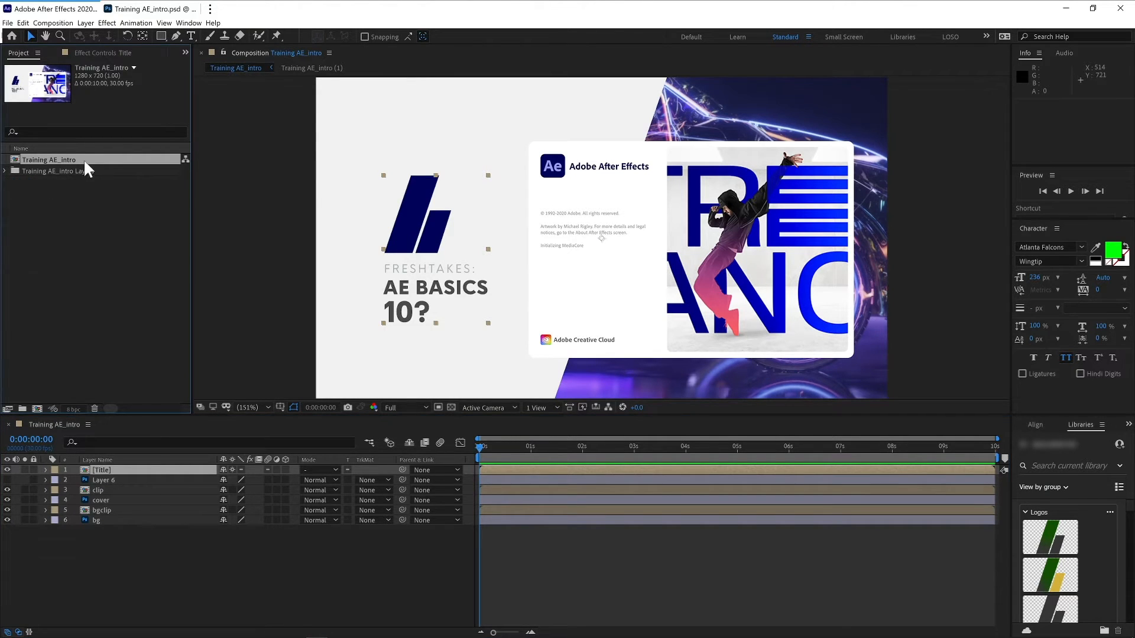
pyautogui.click(5, 171)
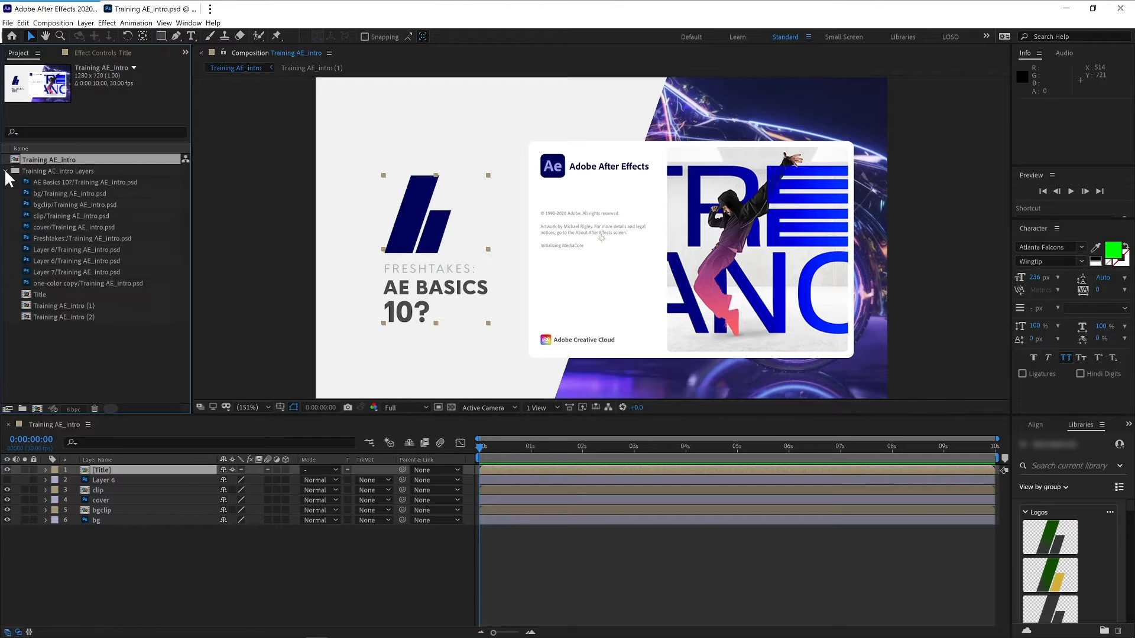
# - Add the Layer 6 footage from the imported layers folder to the composition and reposition it in the viewer
pyautogui.click(72, 148)
pyautogui.click(62, 149)
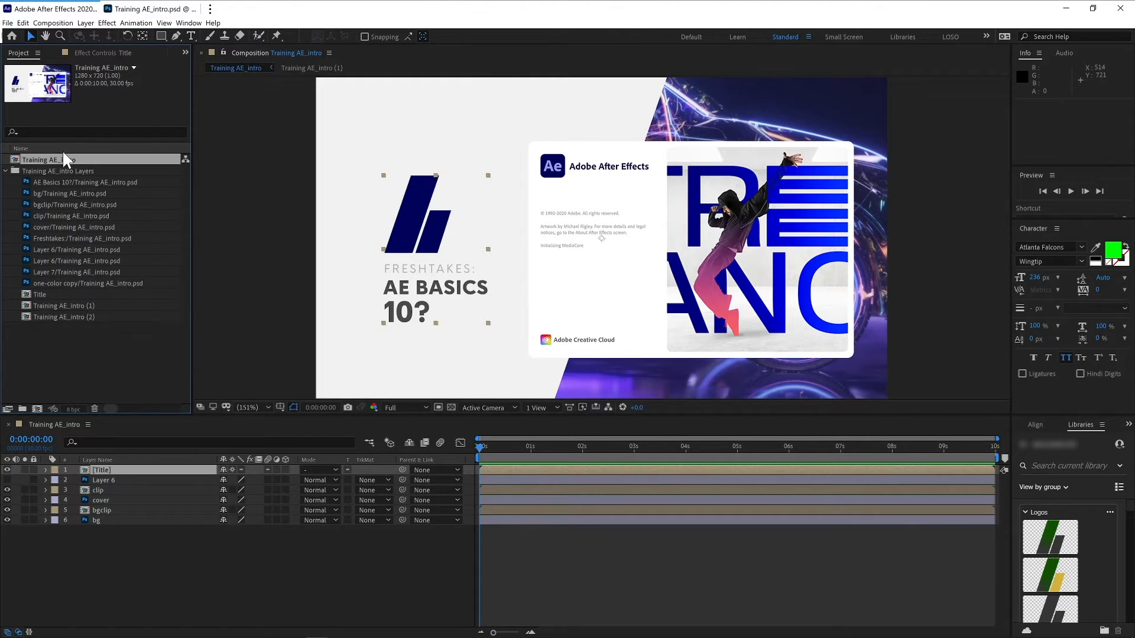
pyautogui.click(95, 251)
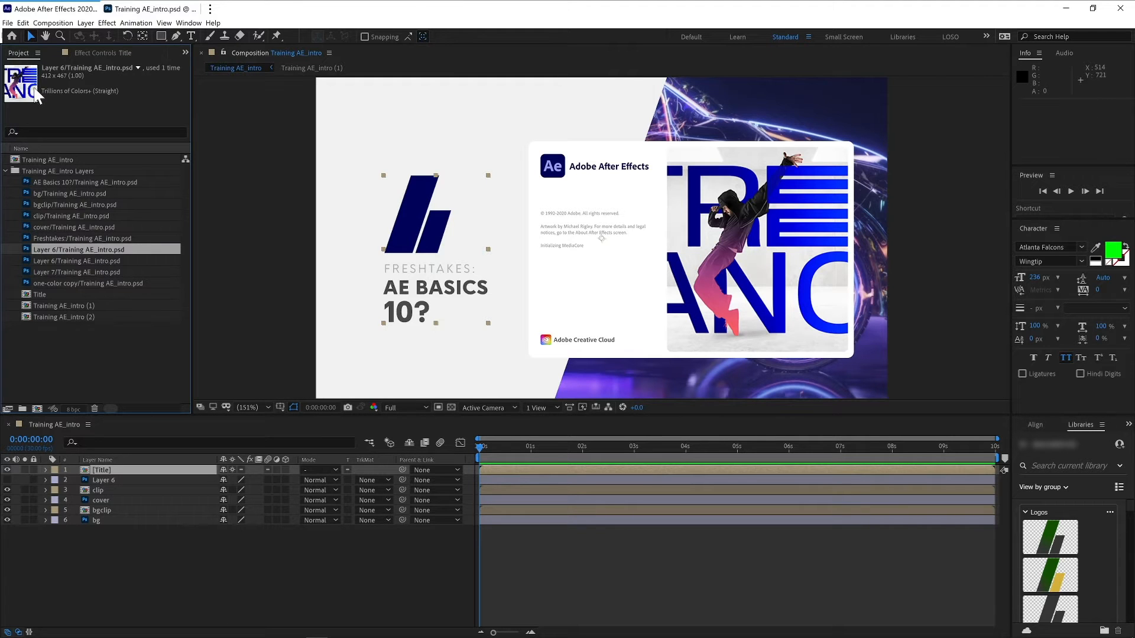
pyautogui.moveTo(78, 247); pyautogui.dragTo(535, 248)
pyautogui.moveTo(456, 169); pyautogui.dragTo(425, 192)
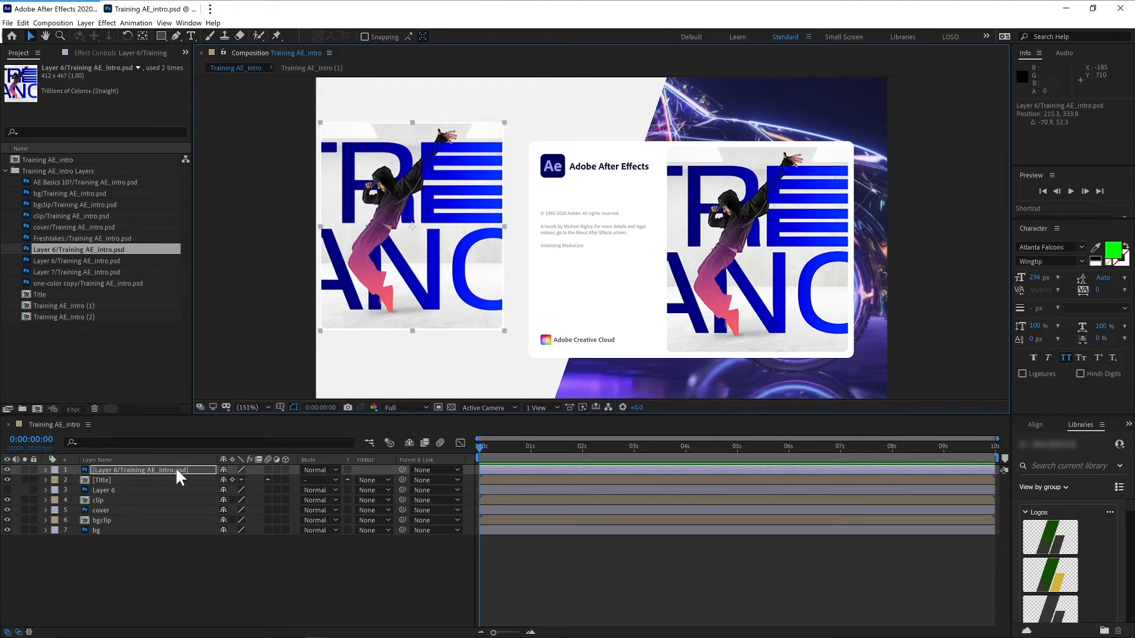
# - Switch the timeline's layer column to show source names
pyautogui.click(155, 459)
pyautogui.click(145, 534)
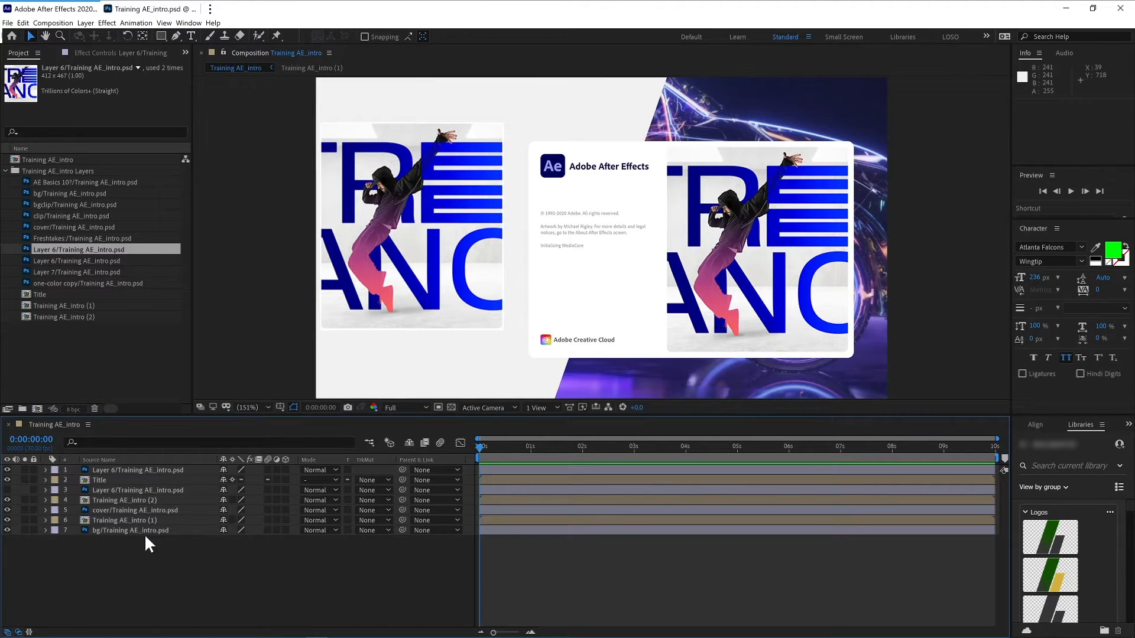
# - Delete the added Layer 6 footage layer from the composition
pyautogui.click(159, 469)
pyautogui.press('Delete')
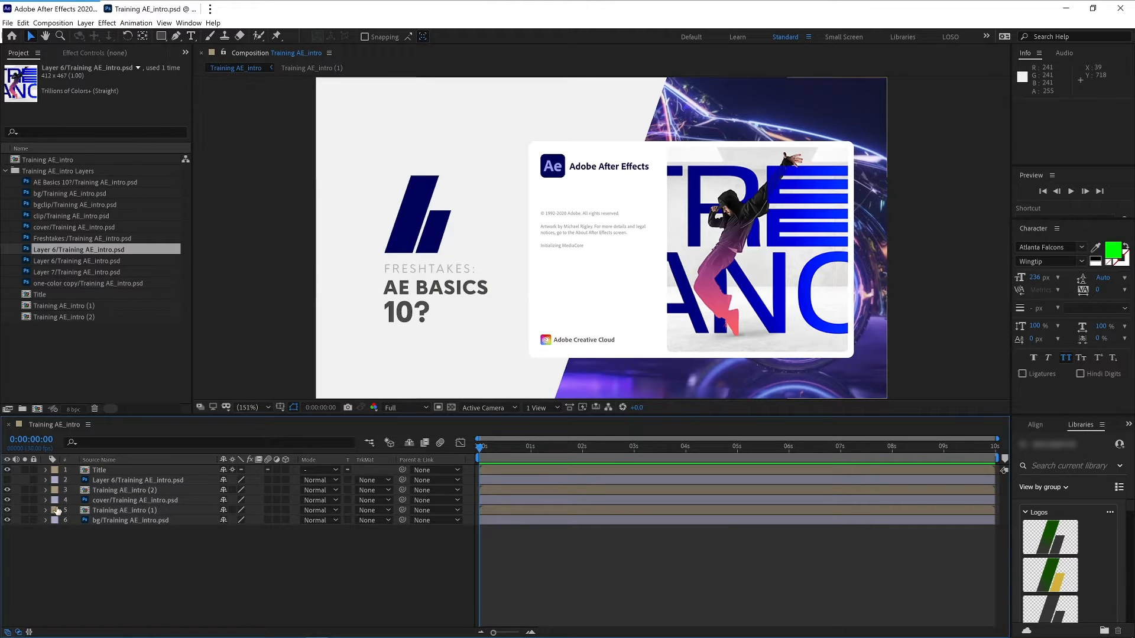
# - Open the Title precomp to examine its layers and return to the main composition
pyautogui.click(98, 471)
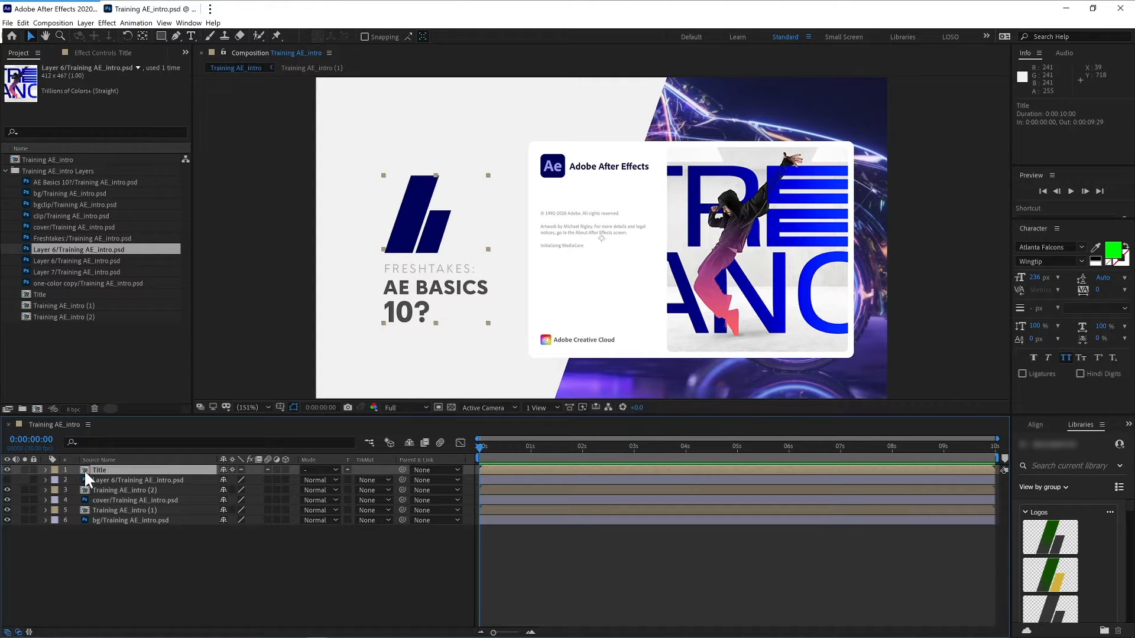
pyautogui.doubleClick(84, 469)
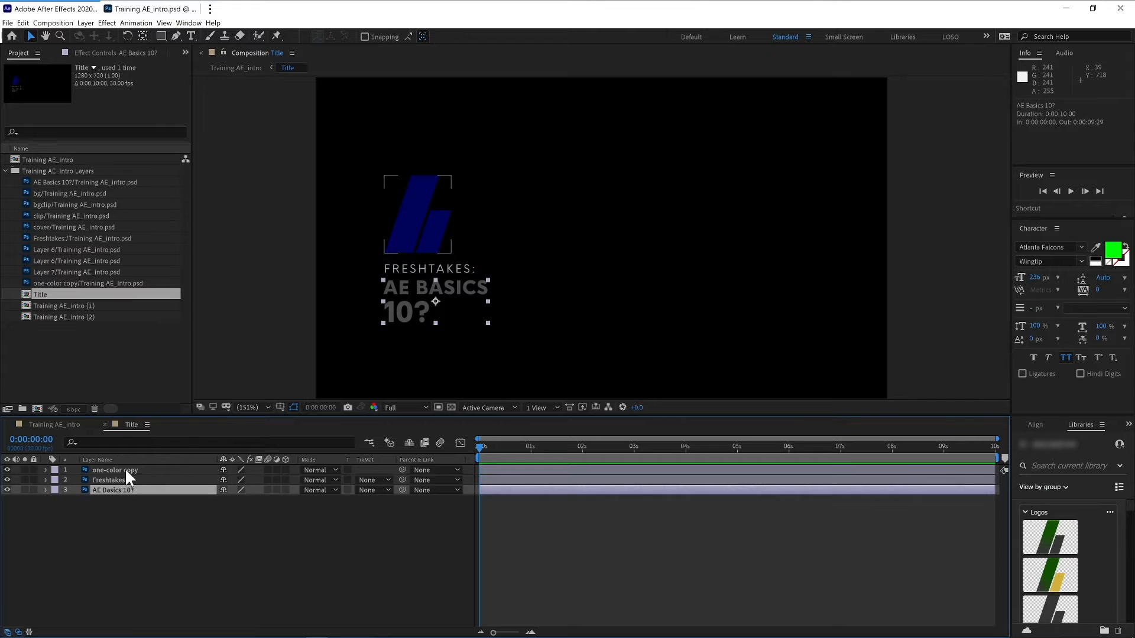
pyautogui.click(103, 424)
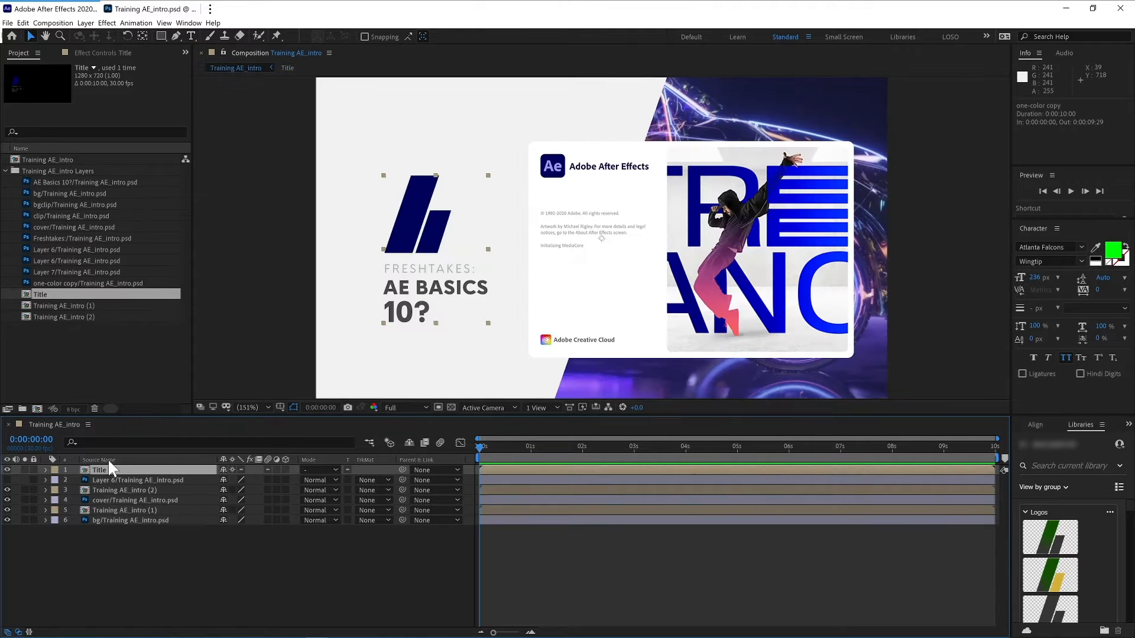
# - Switch to Photoshop and examine the layers inside the Title group
pyautogui.click(151, 11)
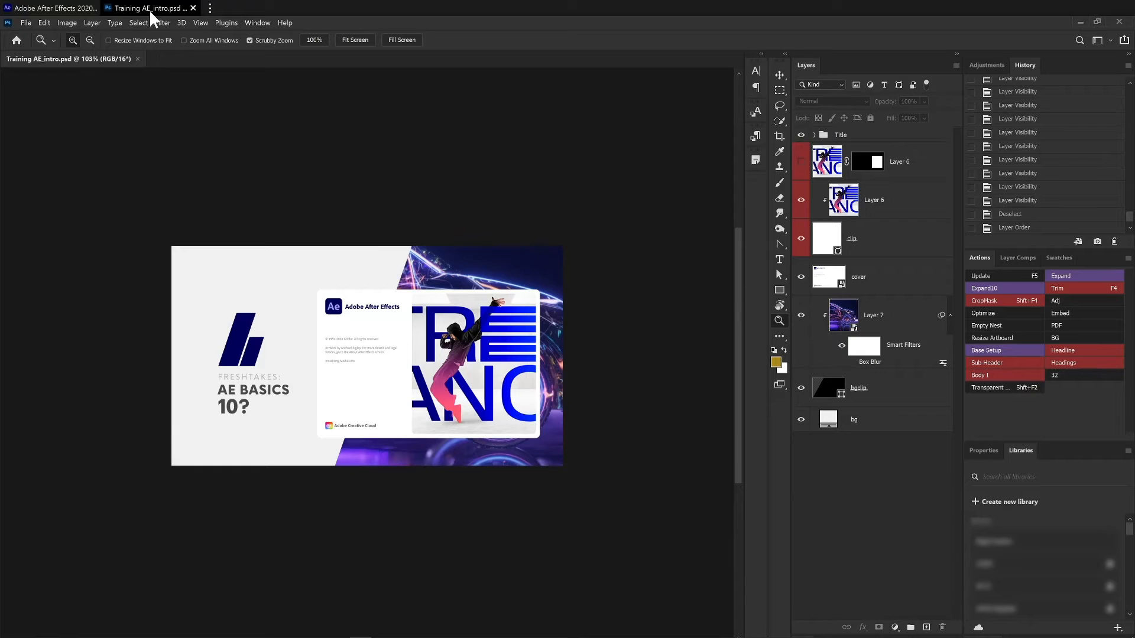
pyautogui.click(815, 135)
pyautogui.click(815, 134)
pyautogui.click(816, 135)
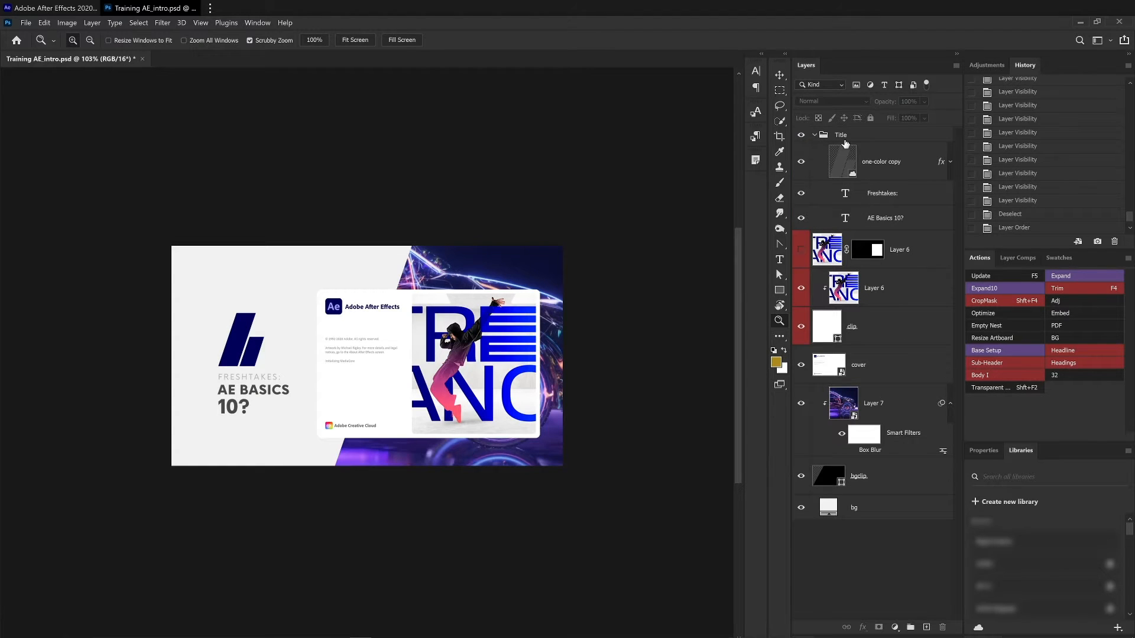
pyautogui.click(822, 137)
pyautogui.click(815, 136)
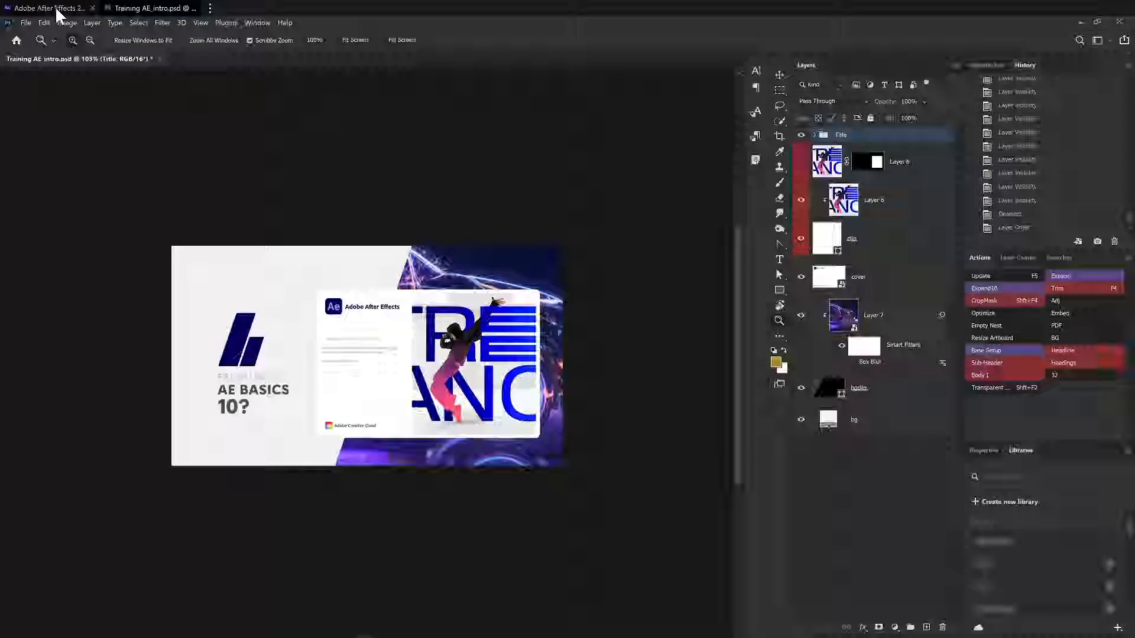
# - Compare the Training AE_intro (2) precomp layer with the Layer 6 and clip layers in Photoshop
pyautogui.click(55, 7)
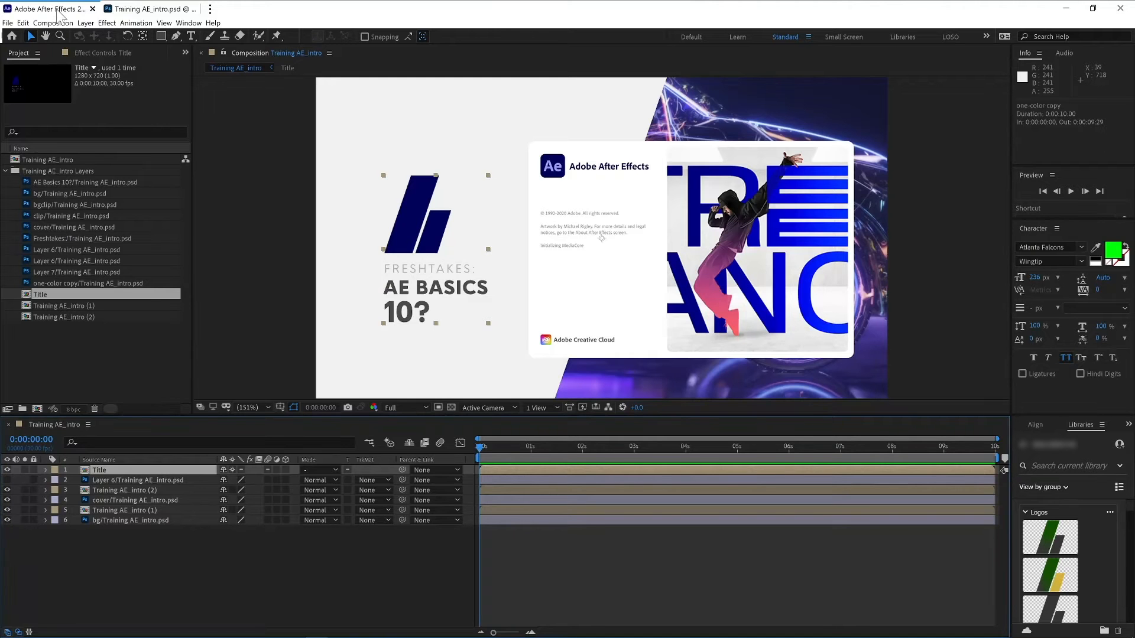
pyautogui.click(101, 491)
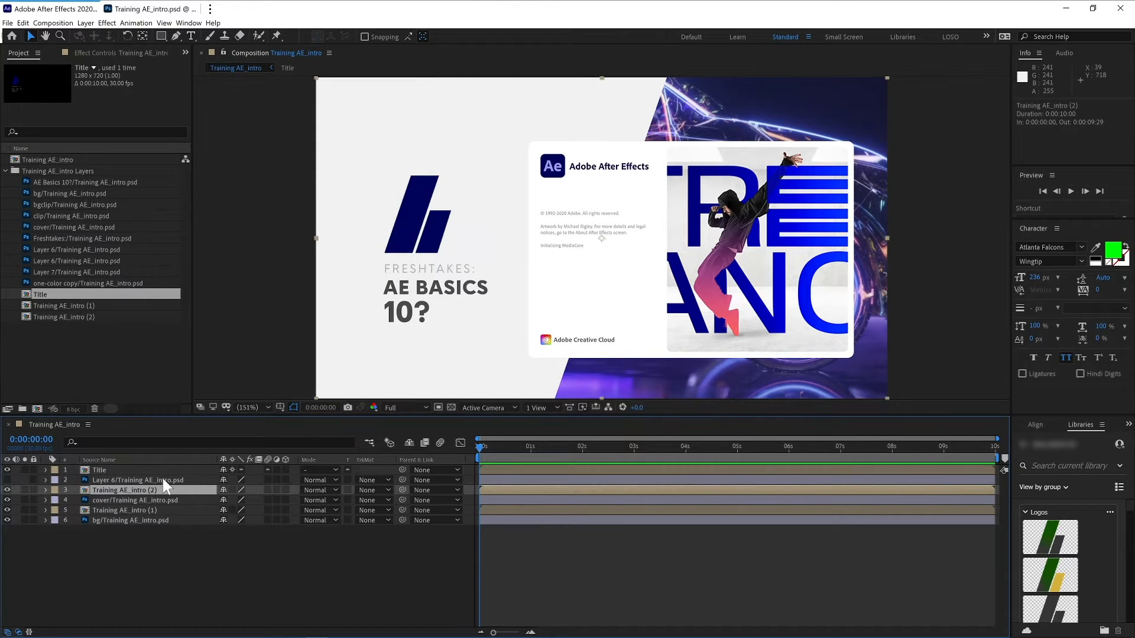
pyautogui.click(149, 9)
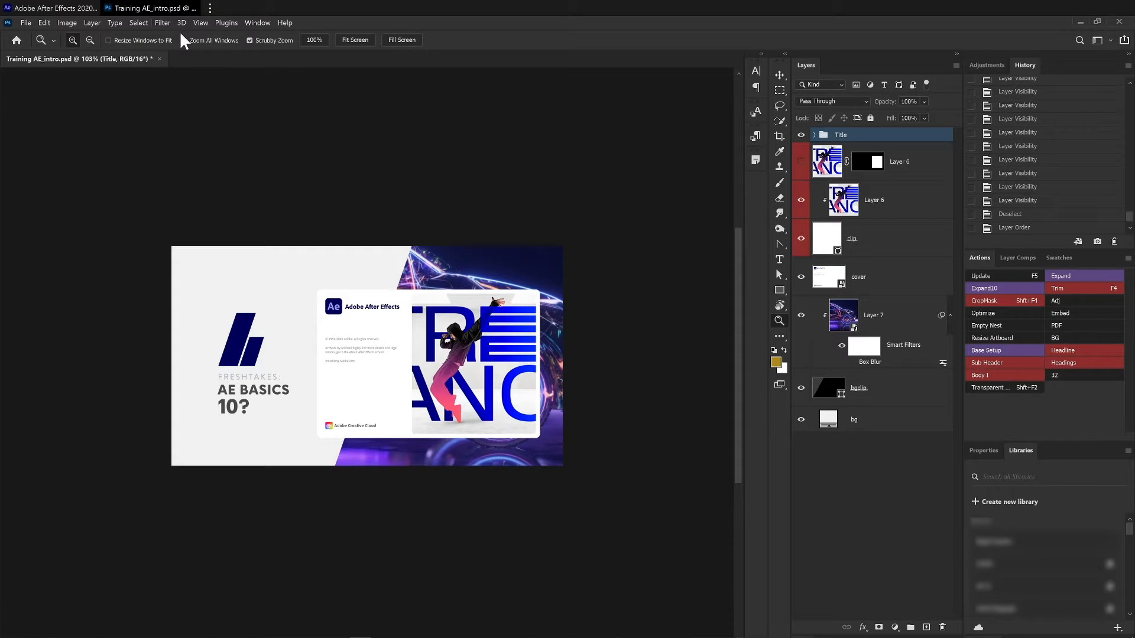
pyautogui.click(878, 204)
pyautogui.click(887, 227)
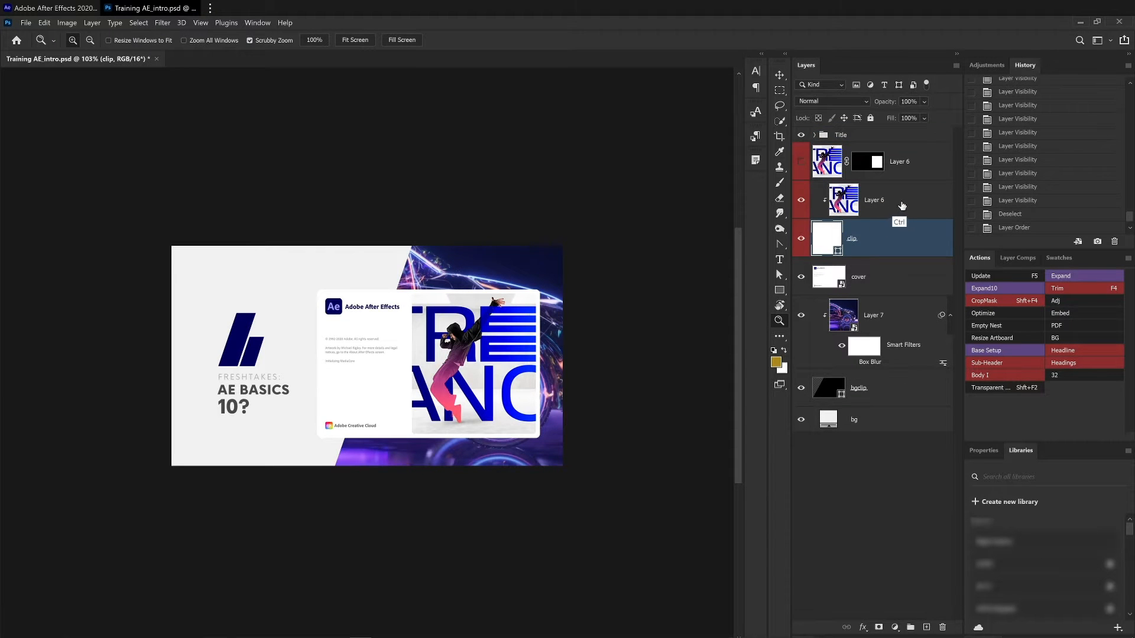
pyautogui.keyDown('shift'); pyautogui.click(896, 208); pyautogui.keyUp('shift')
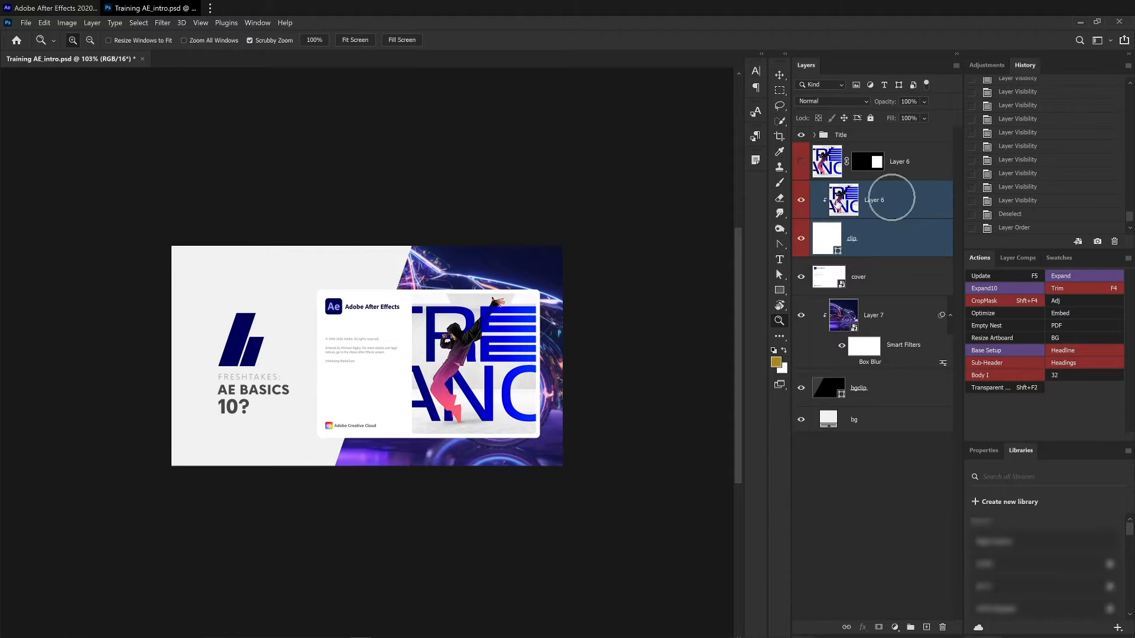
pyautogui.click(55, 12)
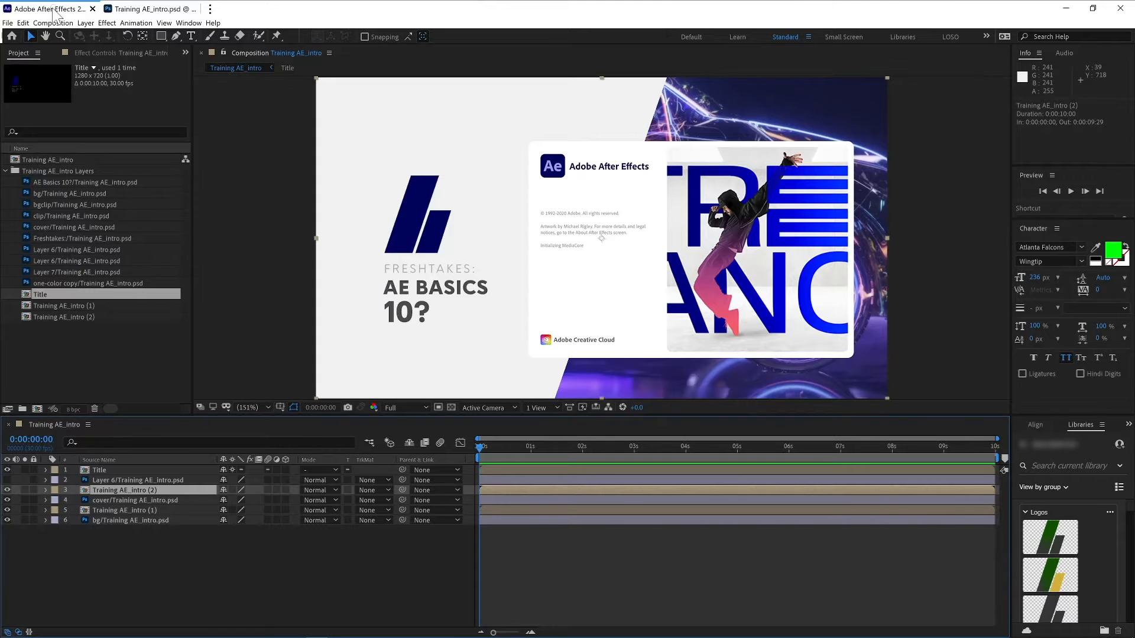
# - Switch the timeline column back to layer names and open the Training AE_intro (2) precomp's layers
pyautogui.click(114, 460)
pyautogui.doubleClick(85, 489)
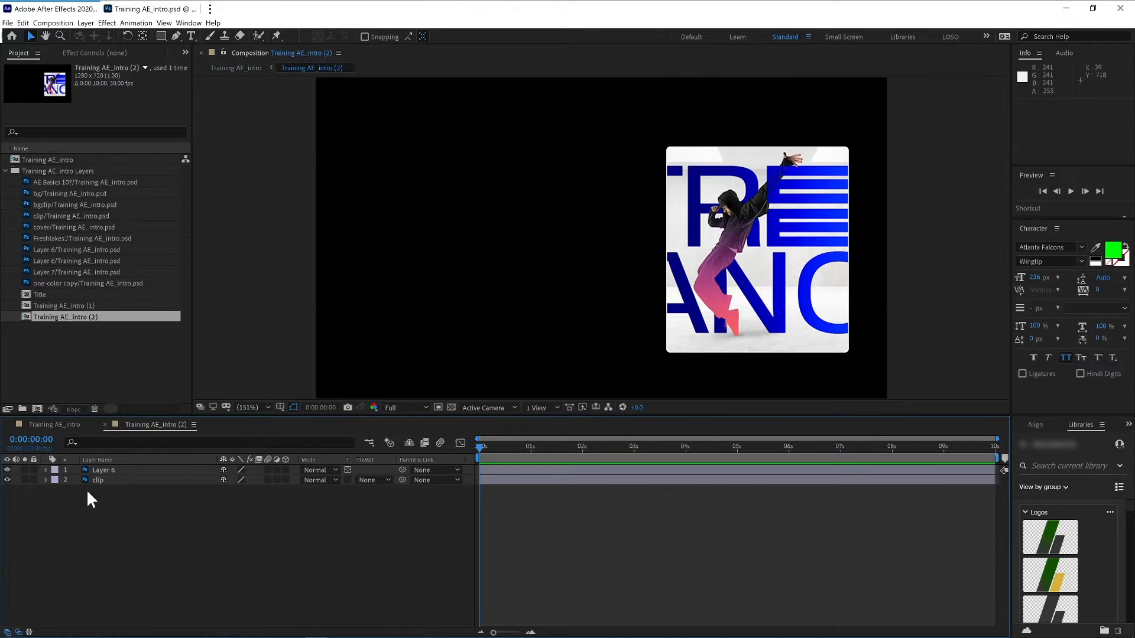
pyautogui.click(115, 473)
pyautogui.click(118, 481)
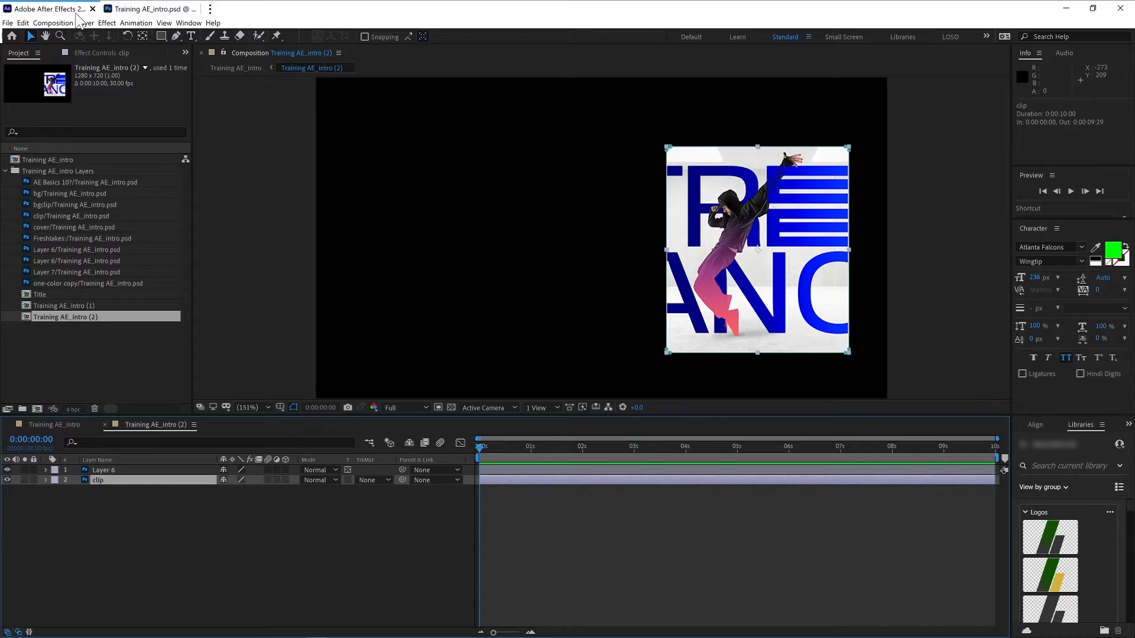
# - In Photoshop, hide the clipped Layer 6 and clip layers and show the masked top Layer 6
pyautogui.click(125, 9)
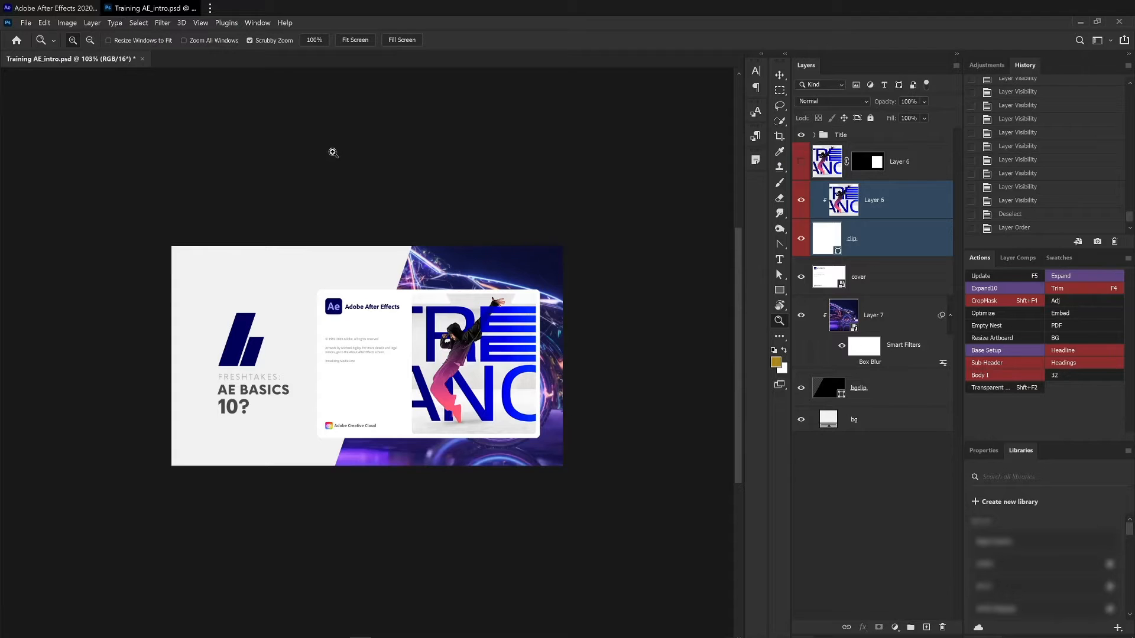
pyautogui.click(885, 177)
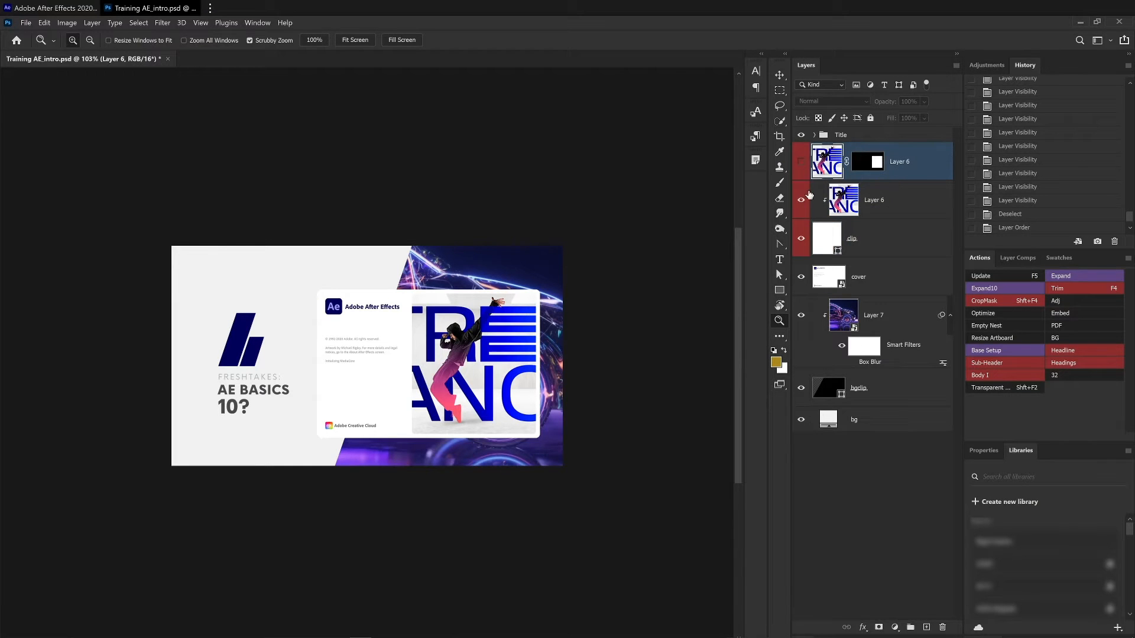
pyautogui.moveTo(802, 204); pyautogui.dragTo(801, 238)
pyautogui.click(801, 161)
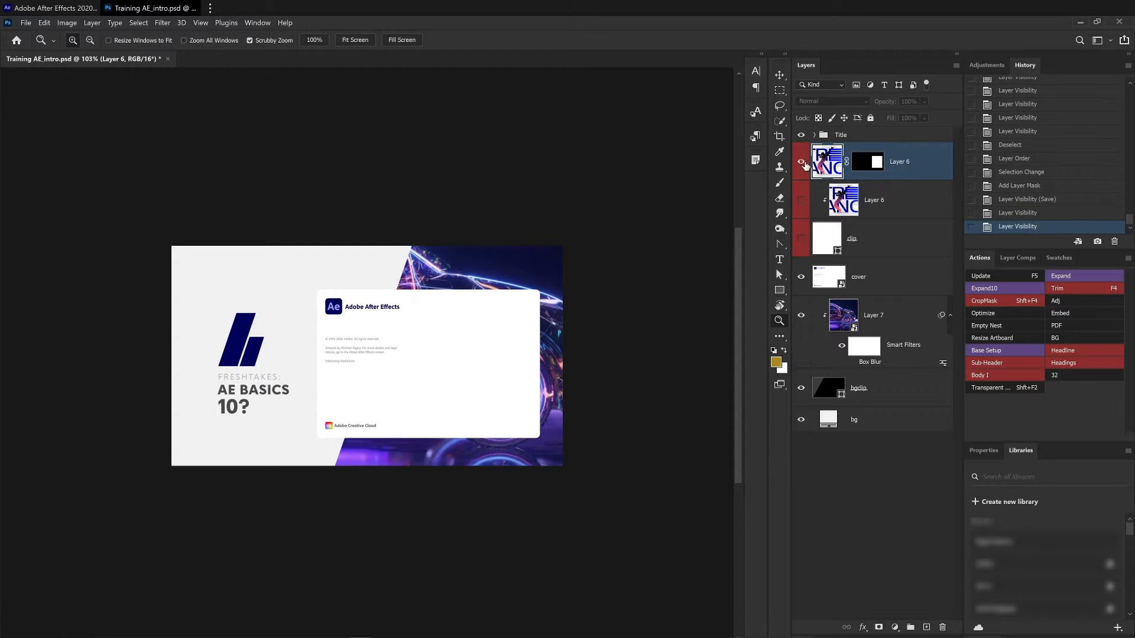
# - Nudge the masked Layer 6 slightly on the canvas with the Move tool
pyautogui.press('v')
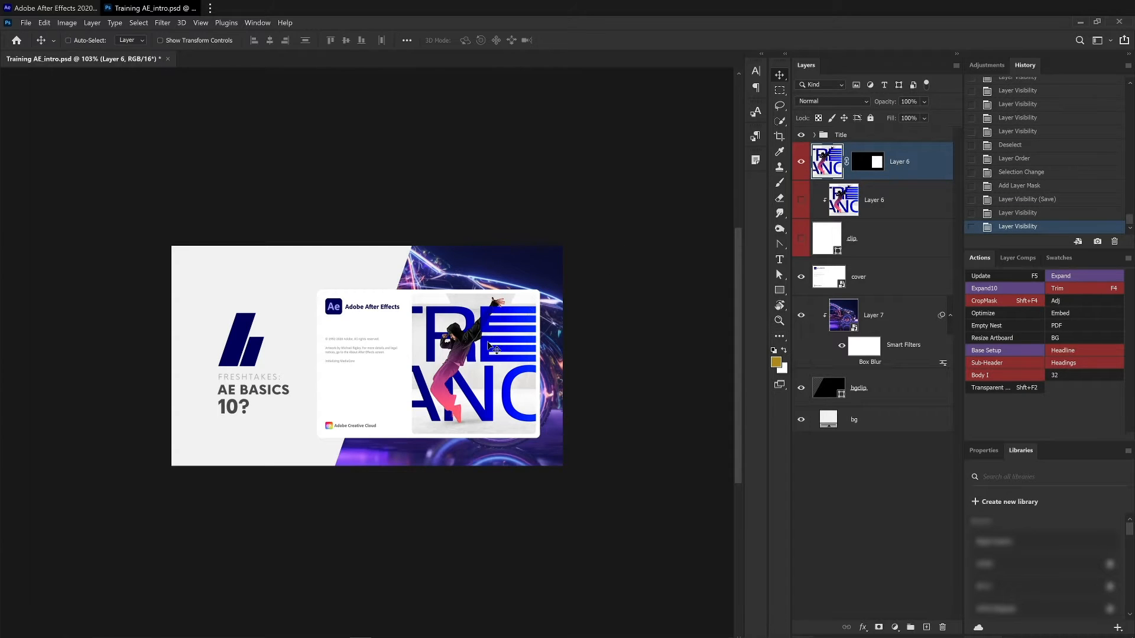
pyautogui.moveTo(489, 342)
pyautogui.mouseDown()
pyautogui.moveTo(495, 329)
pyautogui.moveTo(487, 337)
pyautogui.mouseUp()
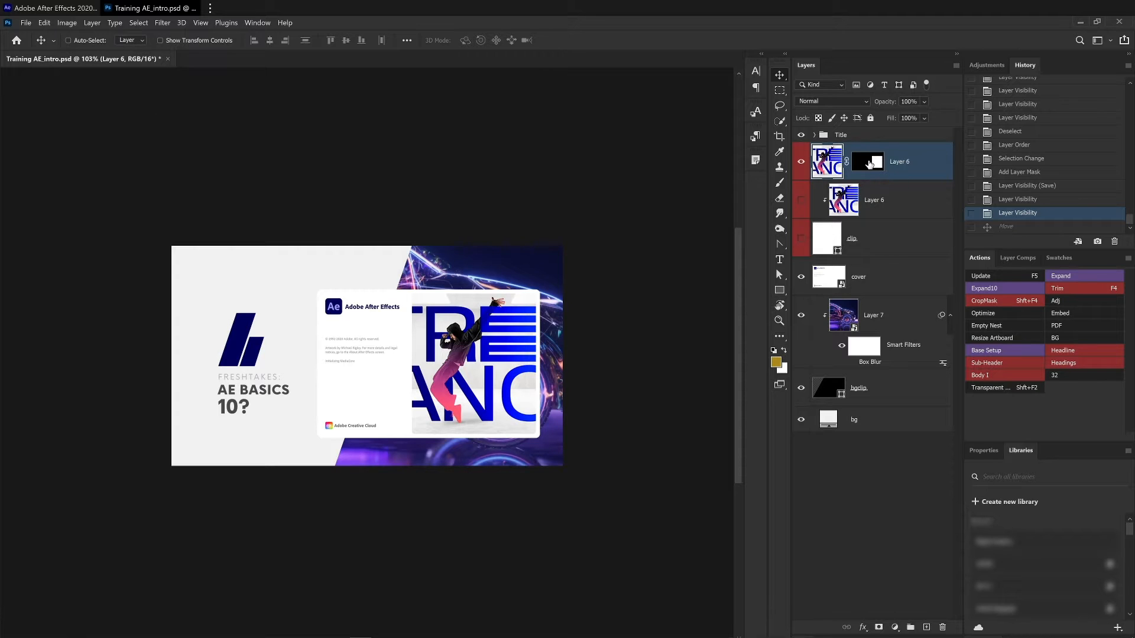
# - Return to After Effects and reopen the main Training AE_intro composition
pyautogui.click(56, 8)
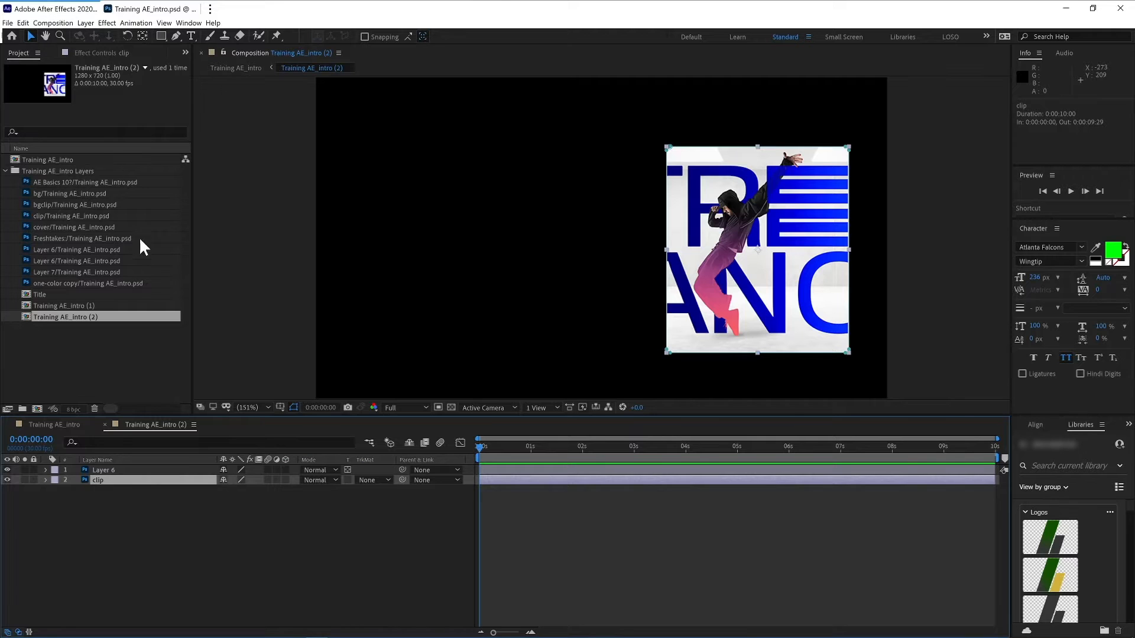
pyautogui.click(56, 424)
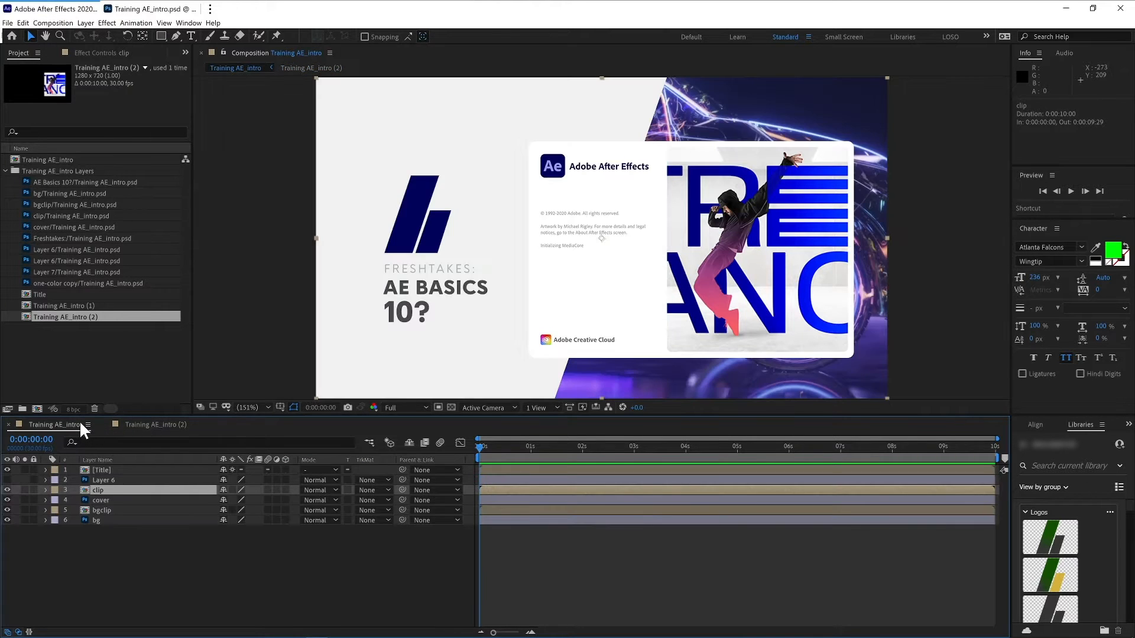
pyautogui.click(8, 480)
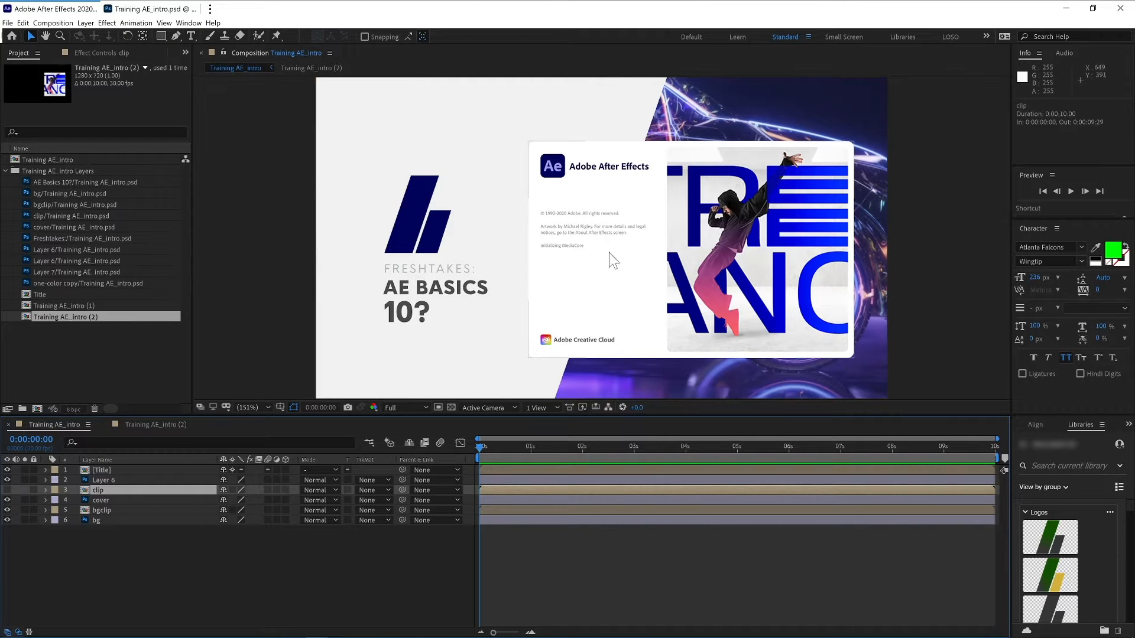
# - Try moving Layer 6 leftward in the main composition and undo the move
pyautogui.click(164, 480)
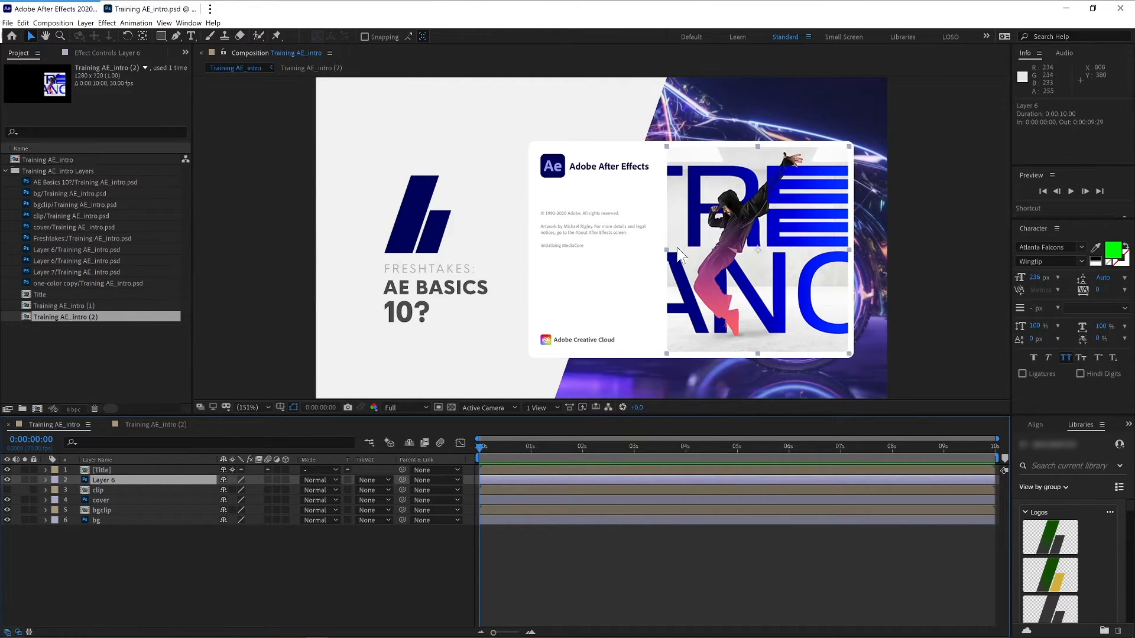
pyautogui.moveTo(725, 264); pyautogui.dragTo(543, 274)
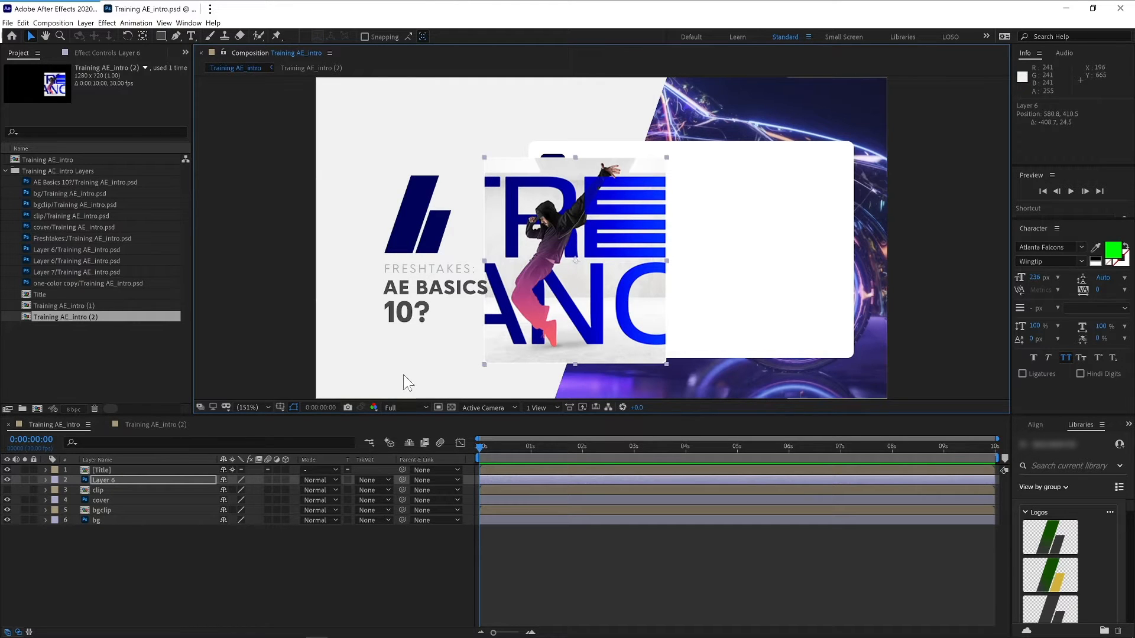
pyautogui.hotkey('ctrl', 'z')
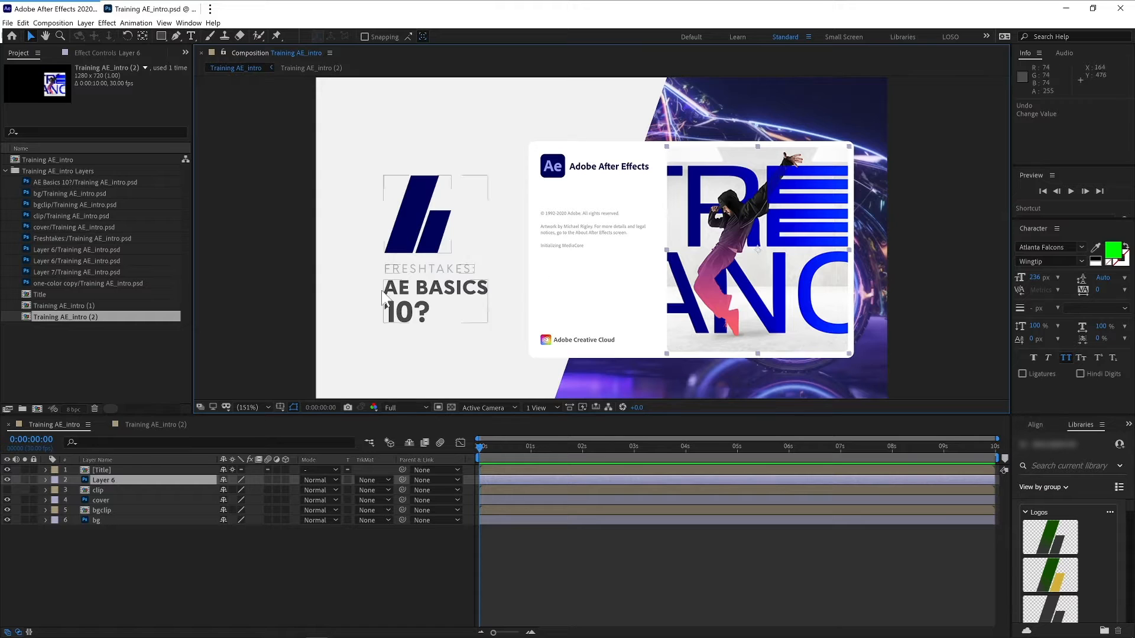
# - In Photoshop, apply the layer mask on the top Layer 6 and delete the other Layer 6
pyautogui.click(148, 9)
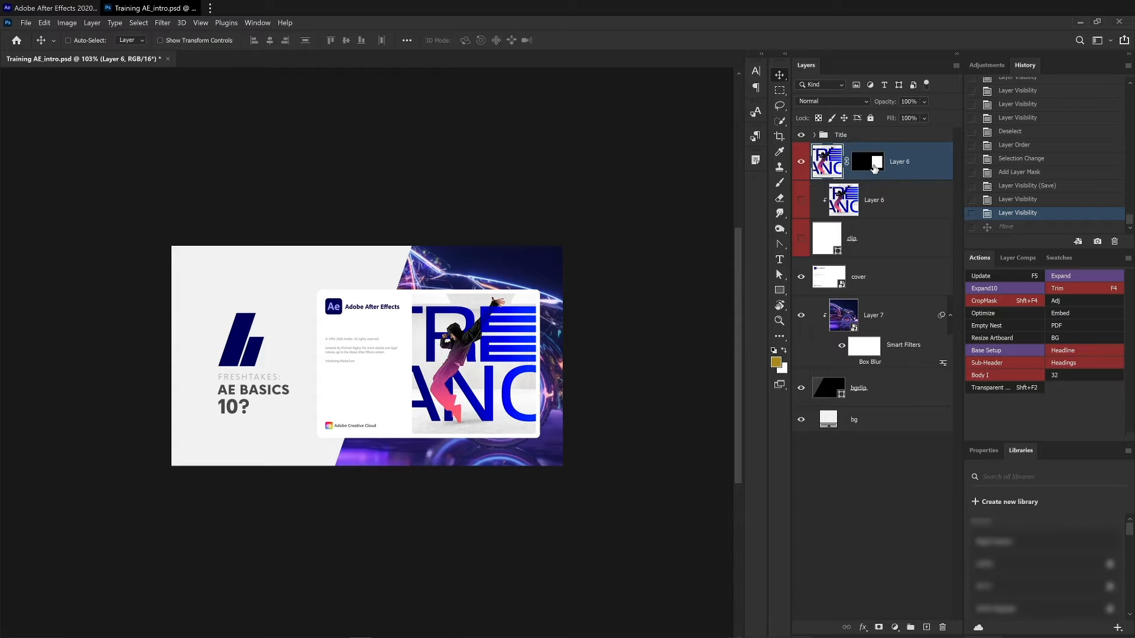
pyautogui.rightClick(867, 167)
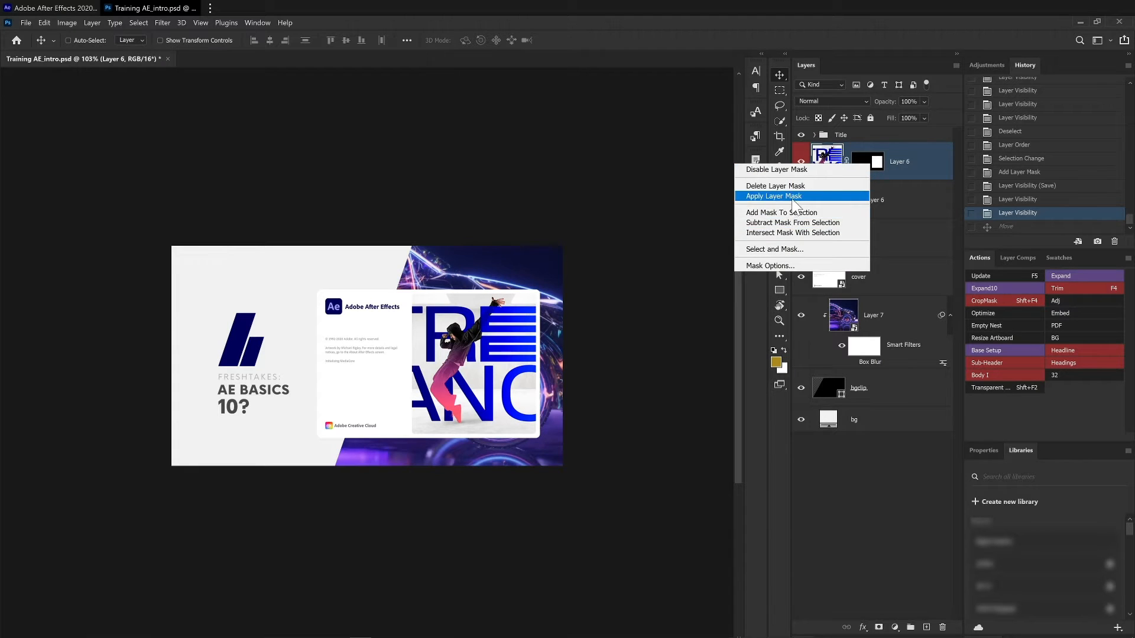
pyautogui.click(775, 197)
pyautogui.moveTo(488, 336); pyautogui.dragTo(512, 297)
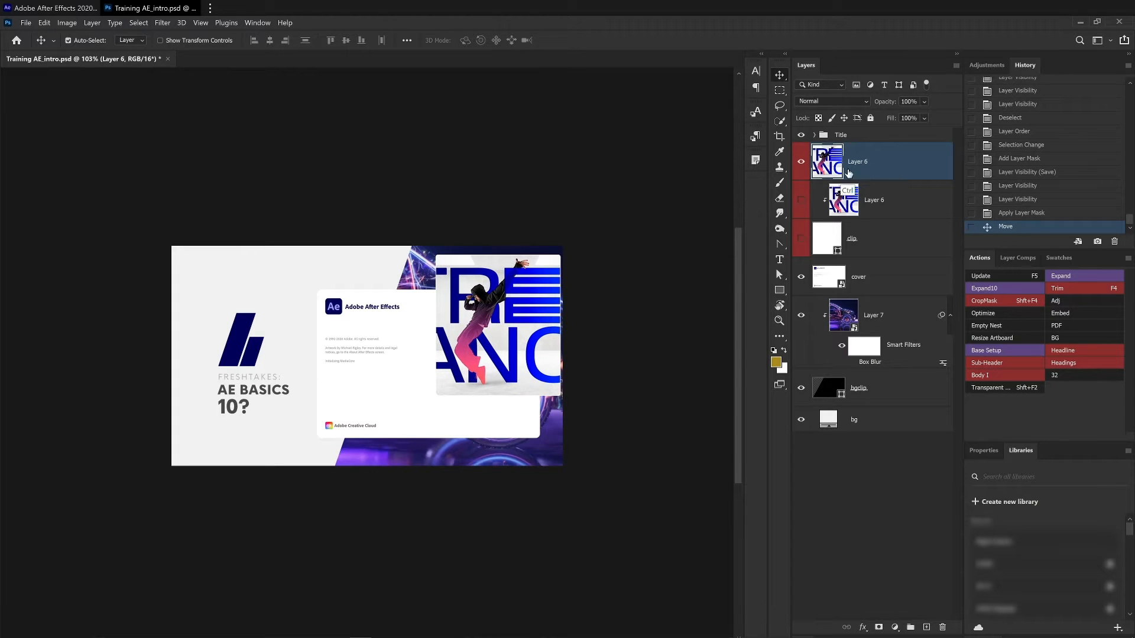
pyautogui.hotkey('ctrl', 'z')
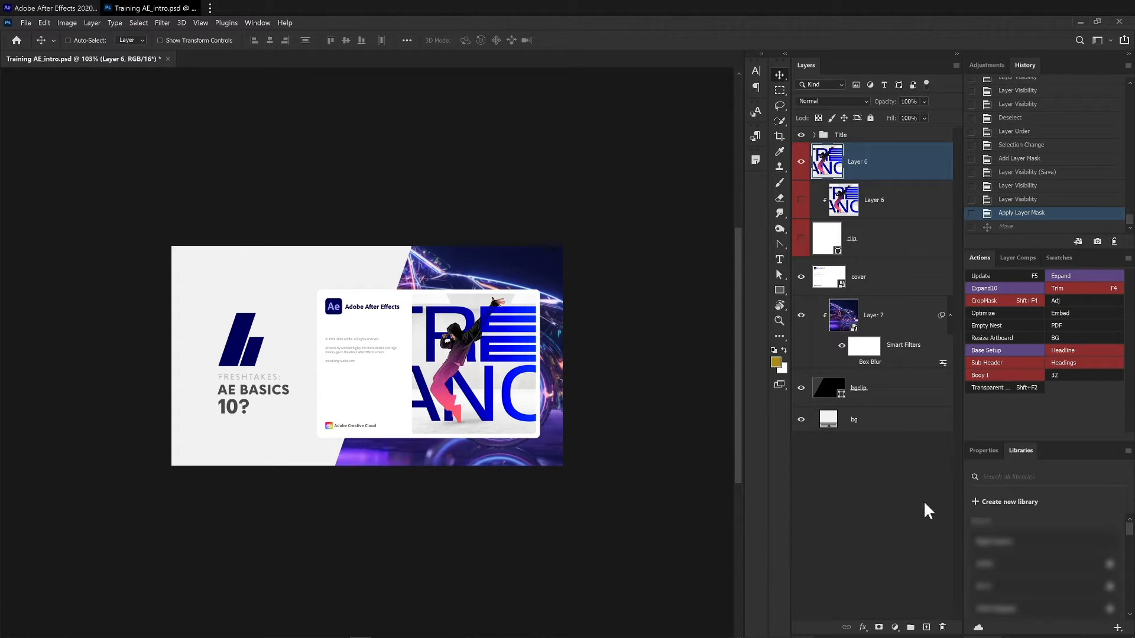
pyautogui.click(943, 627)
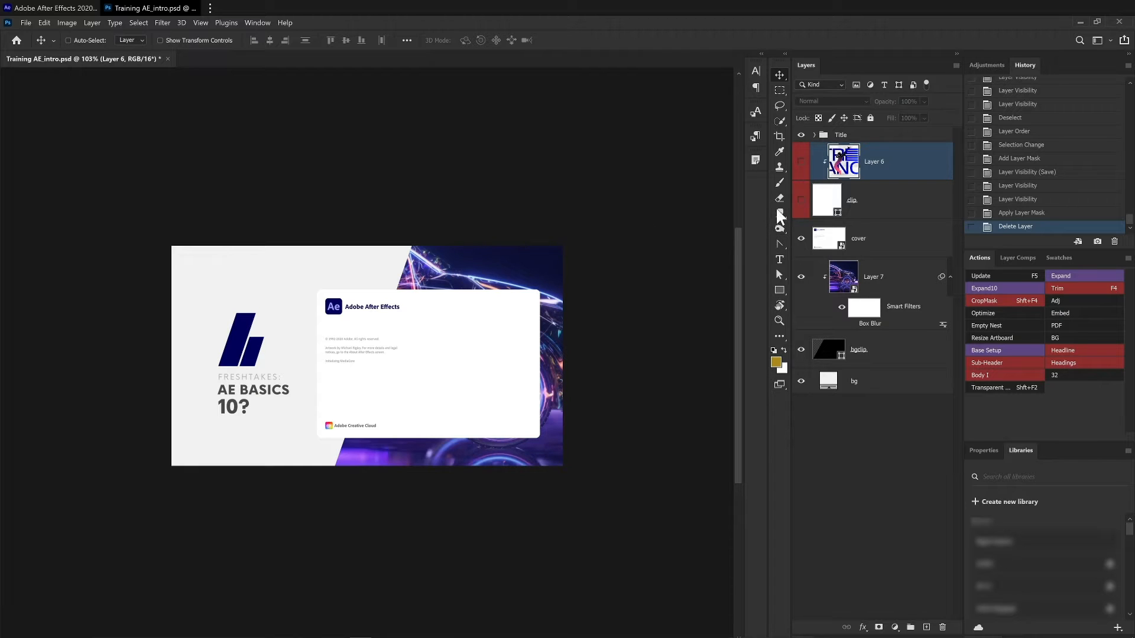
# - Rename the clip layer to imageclip
pyautogui.click(850, 197)
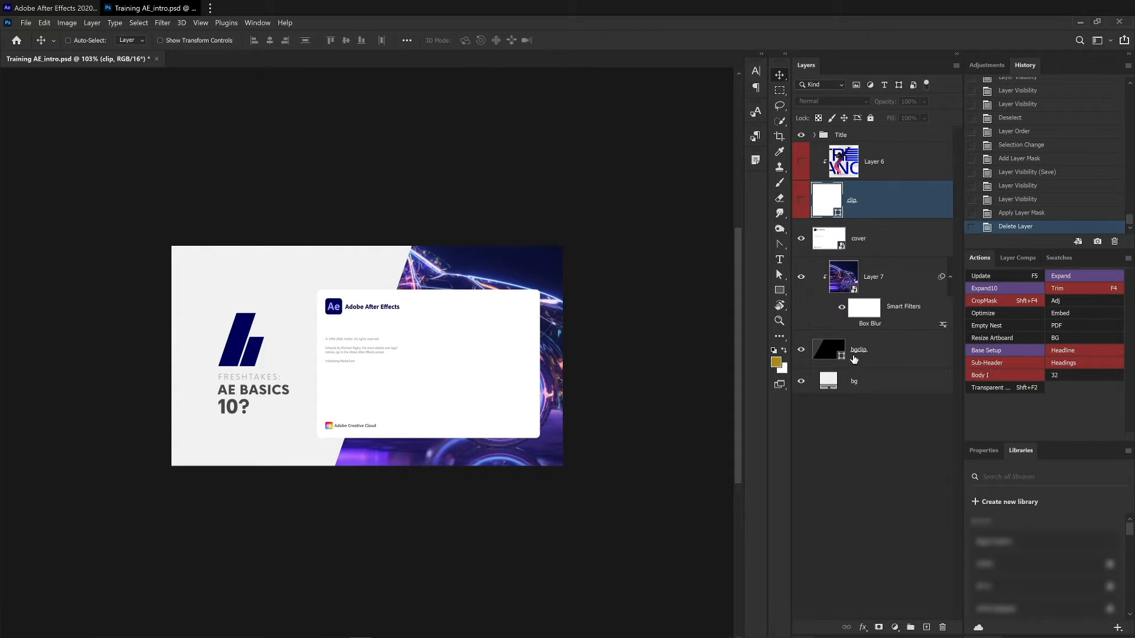
pyautogui.doubleClick(855, 203)
pyautogui.press('super+h')
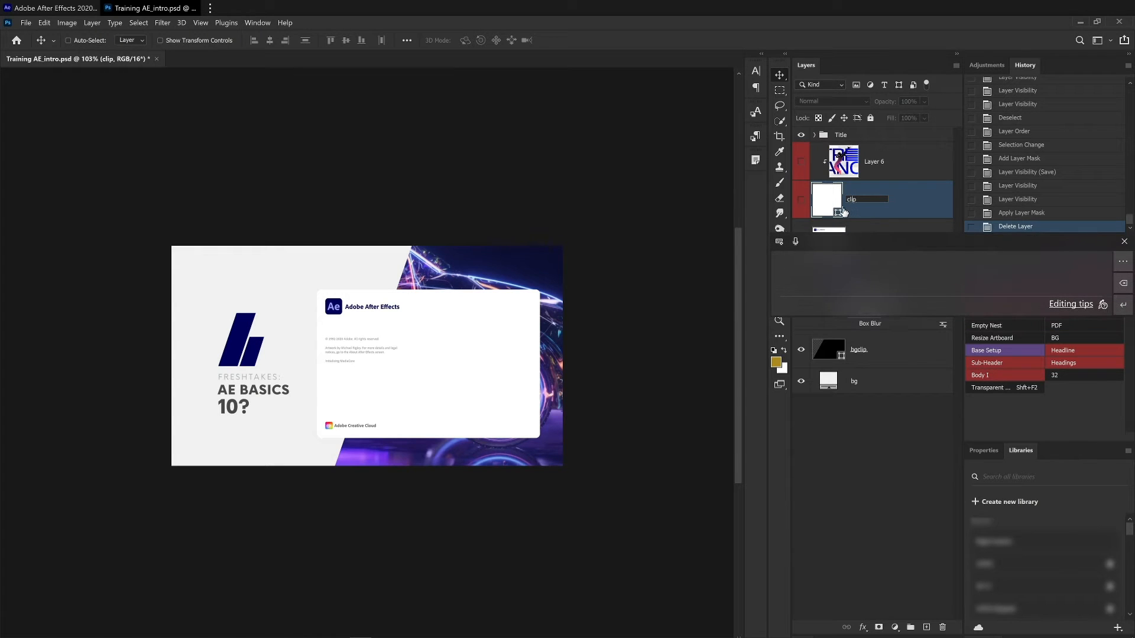
pyautogui.press('Escape')
pyautogui.write('im')
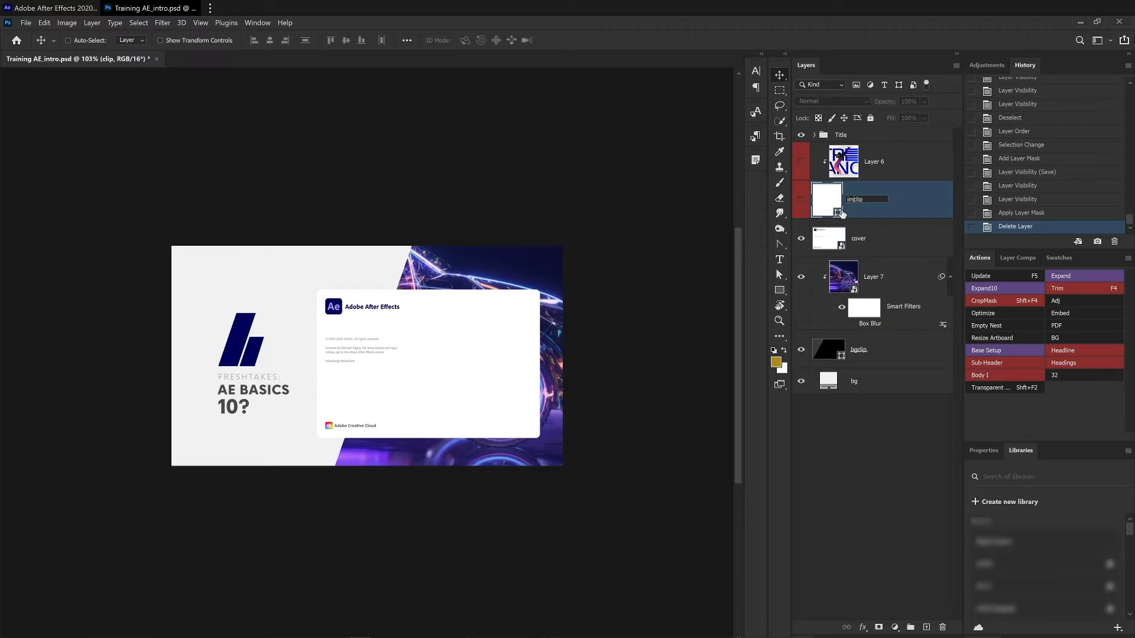
pyautogui.write('age')
pyautogui.press('Return')
# - Save the document, show the imageclip and Layer 6 layers, and save again
pyautogui.press('ctrl')
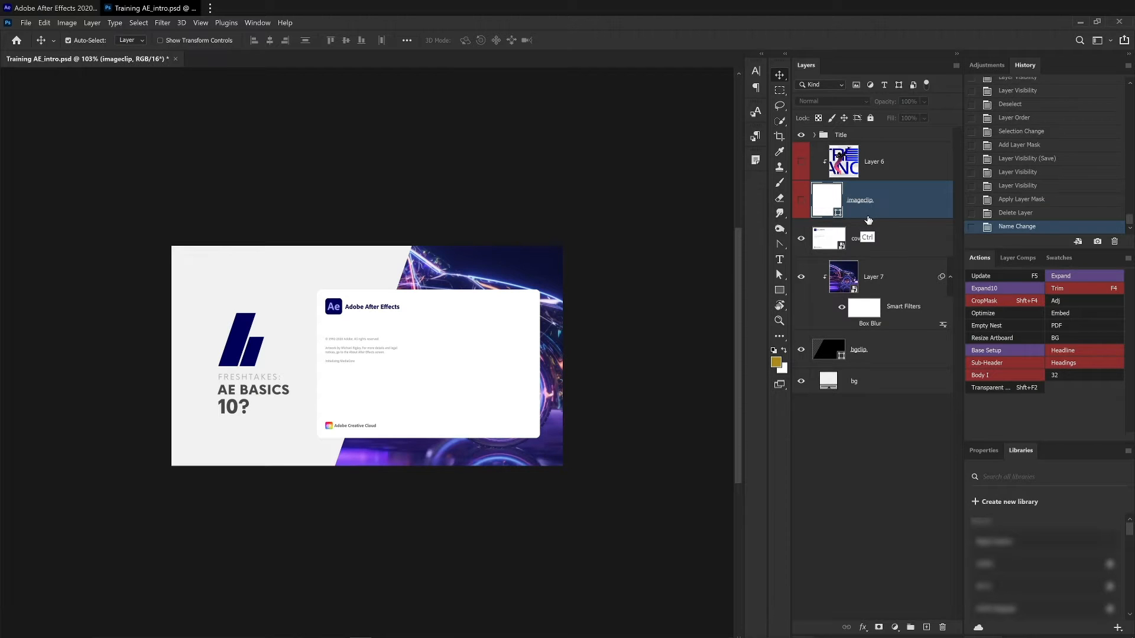
pyautogui.hotkey('ctrl', 's')
pyautogui.click(801, 200)
pyautogui.click(801, 161)
pyautogui.hotkey('ctrl', 's')
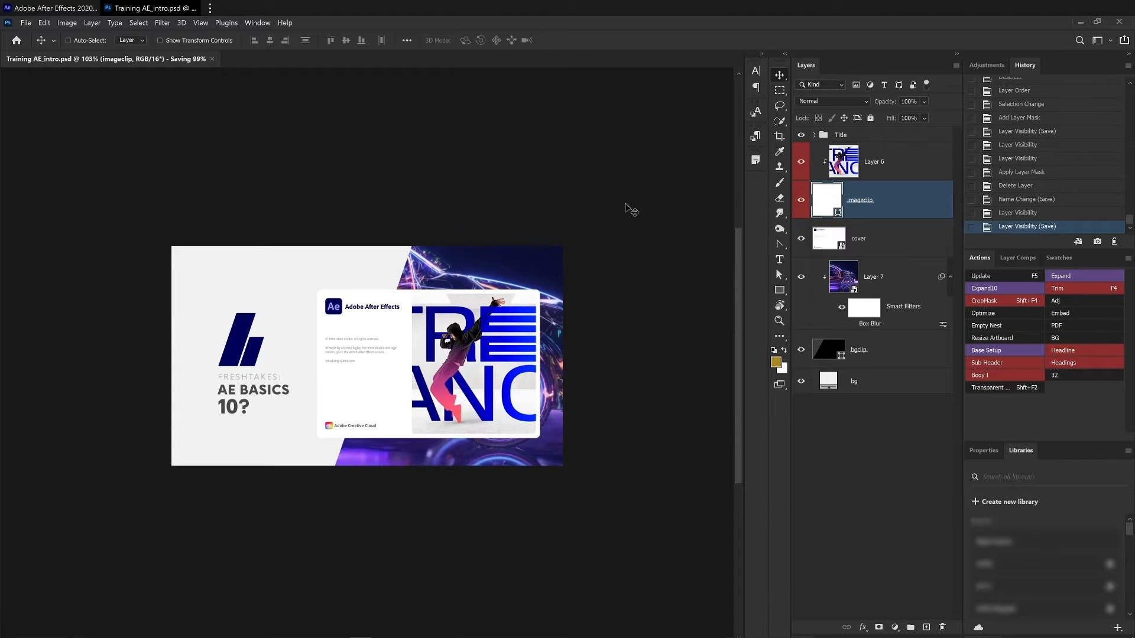
# - Back in After Effects, reveal the imageclip footage in its composition, Training AE_intro (2)
pyautogui.click(62, 9)
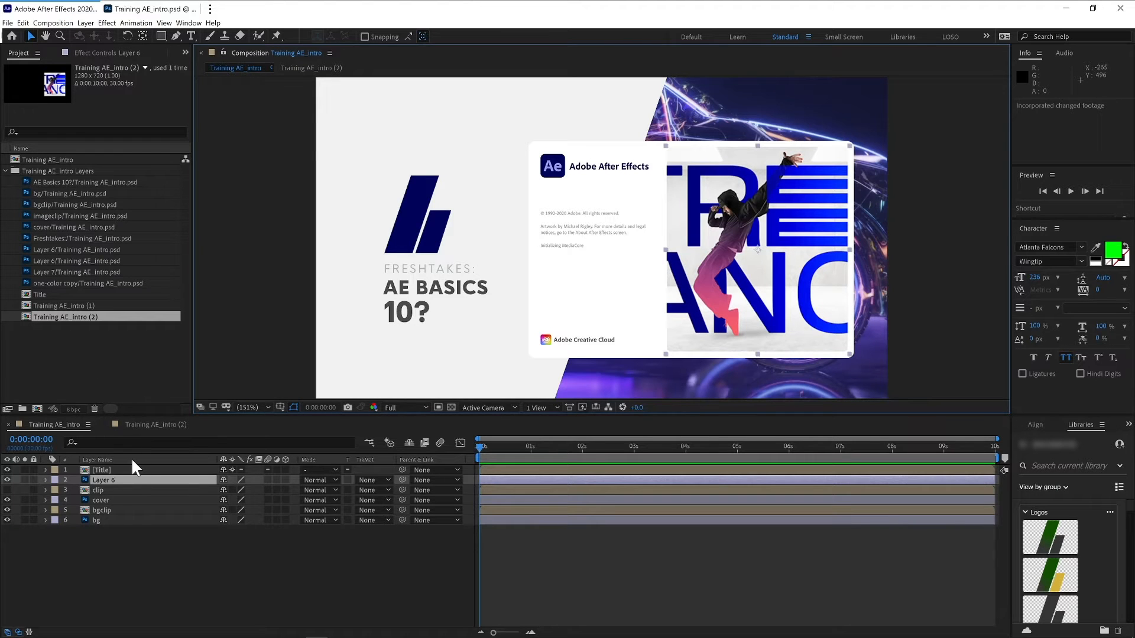
pyautogui.click(124, 490)
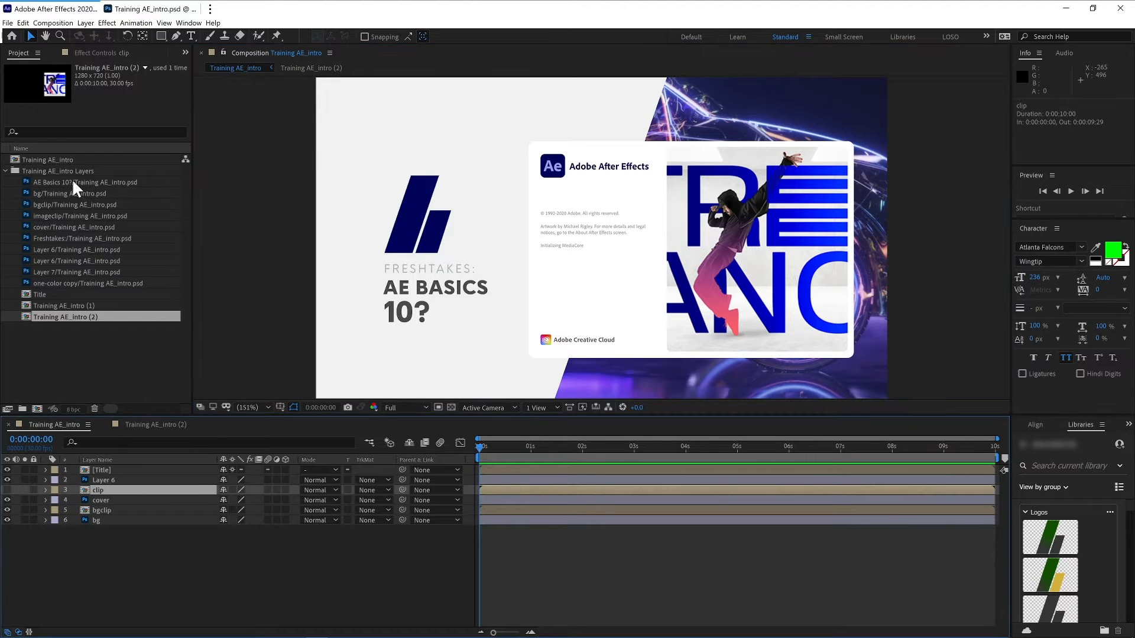
pyautogui.click(55, 216)
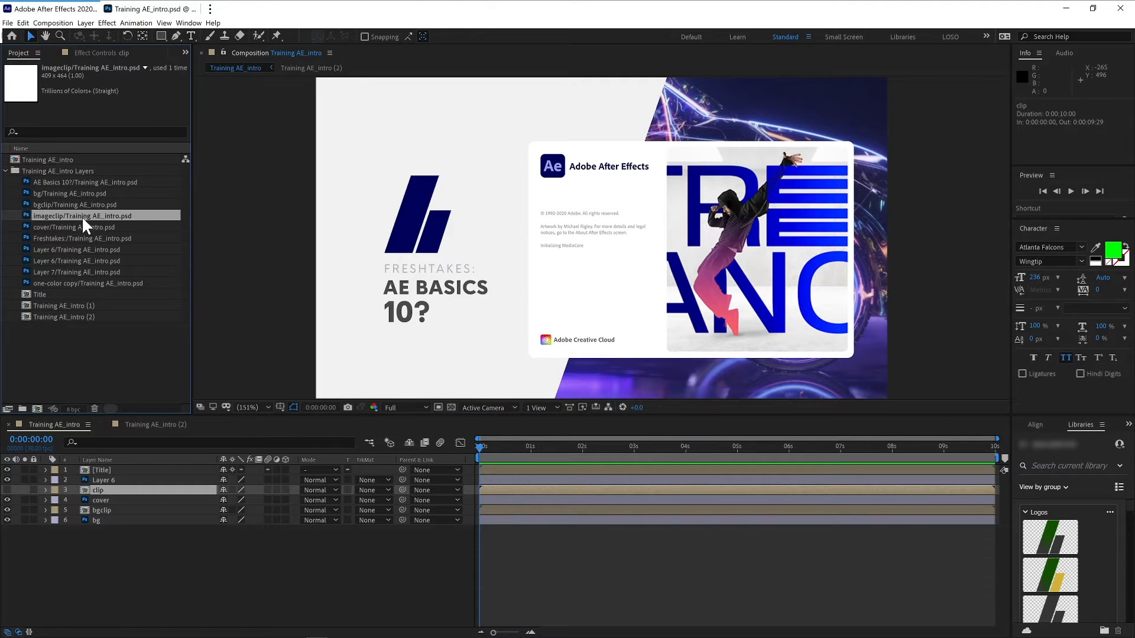
pyautogui.rightClick(77, 218)
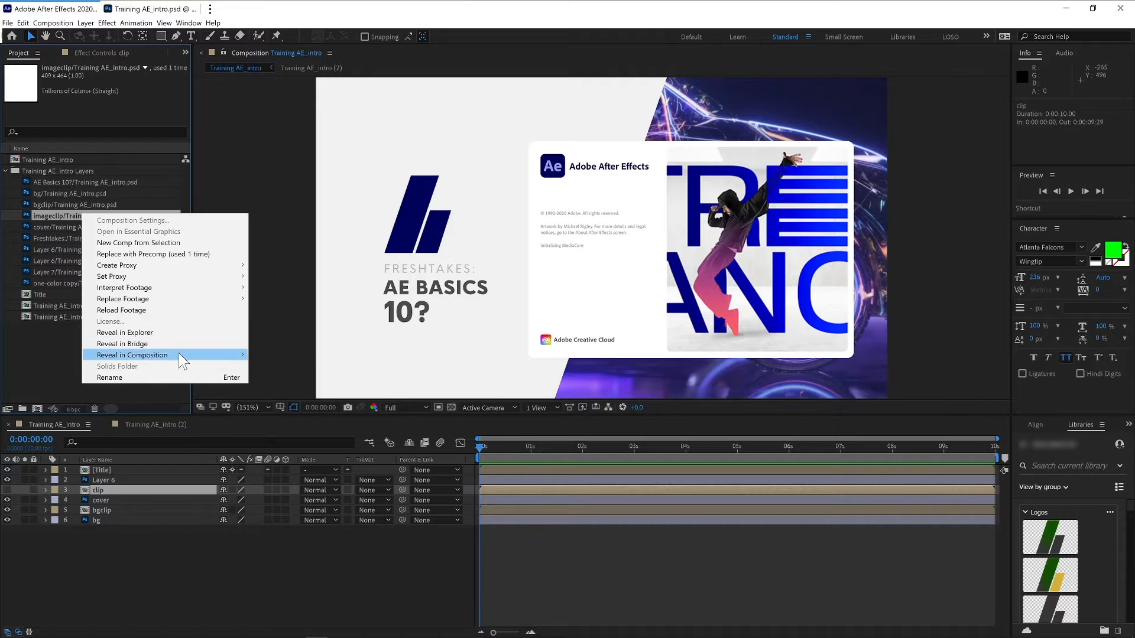
pyautogui.moveTo(207, 355)
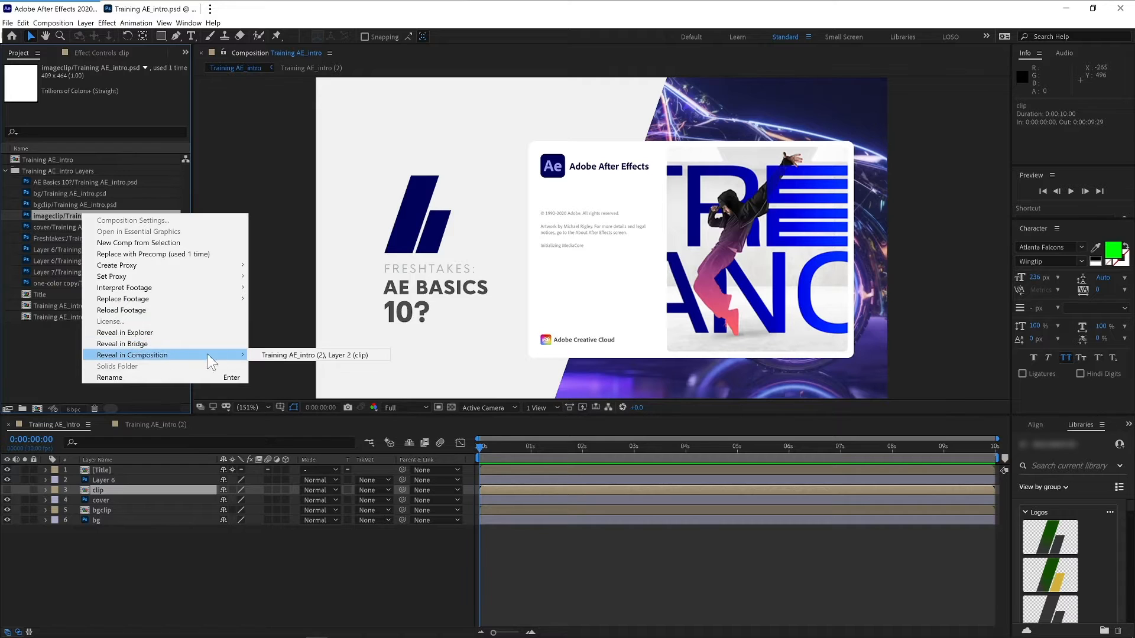
pyautogui.click(287, 355)
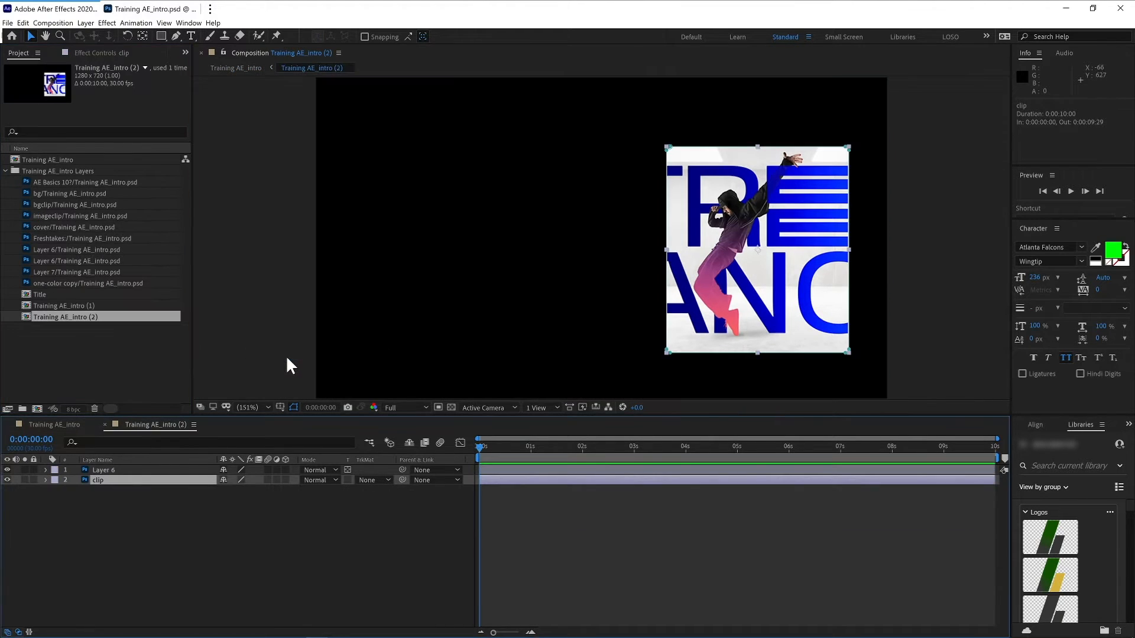
# - Close the Training AE_intro (2) composition and return to the main Training AE_intro composition
pyautogui.click(147, 492)
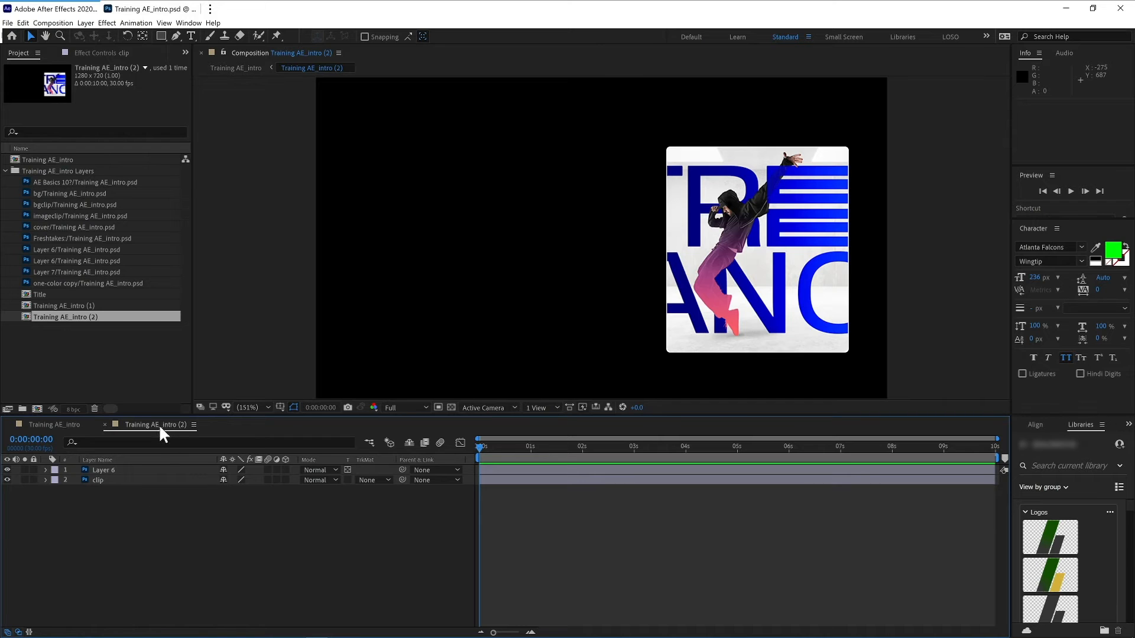
pyautogui.click(105, 424)
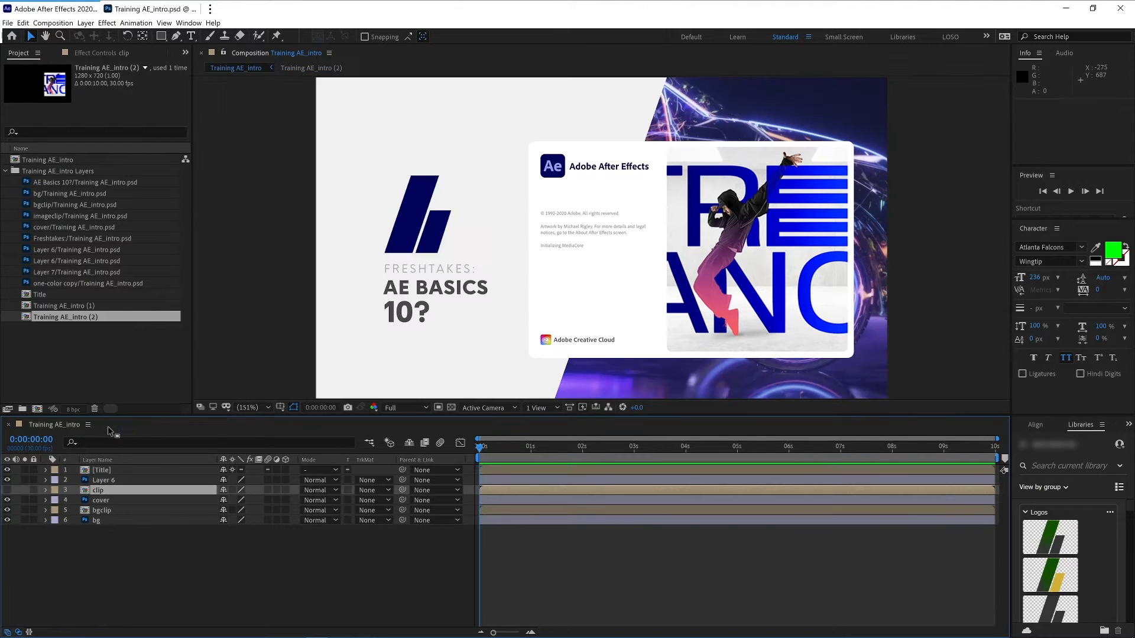
pyautogui.click(230, 546)
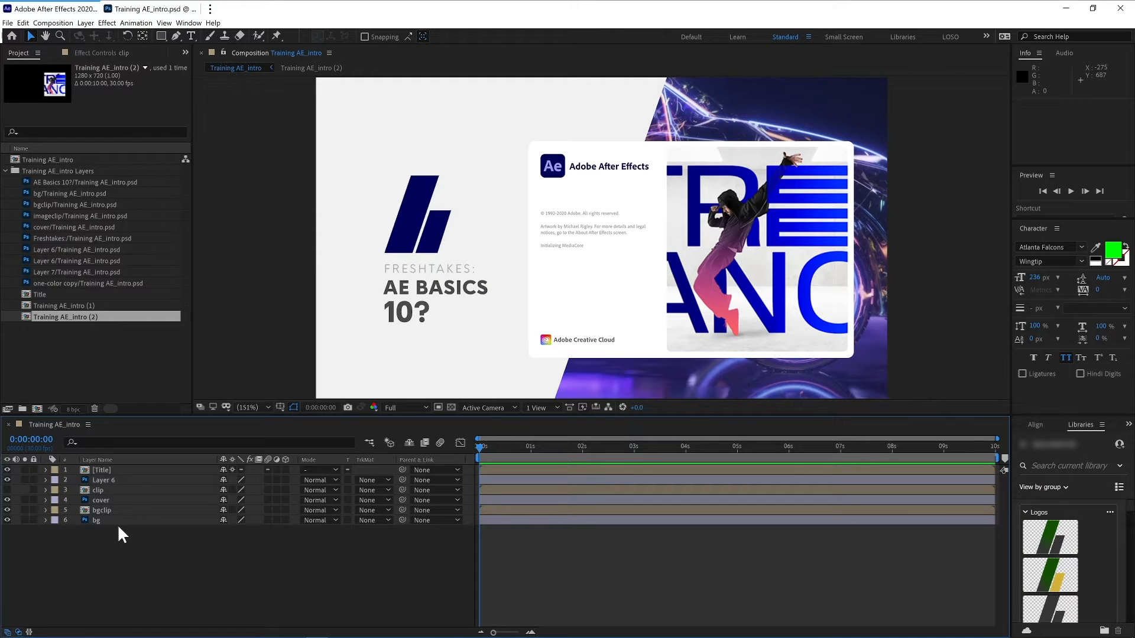
# - Open the Title precomposition and copy its three layers
pyautogui.click(396, 301)
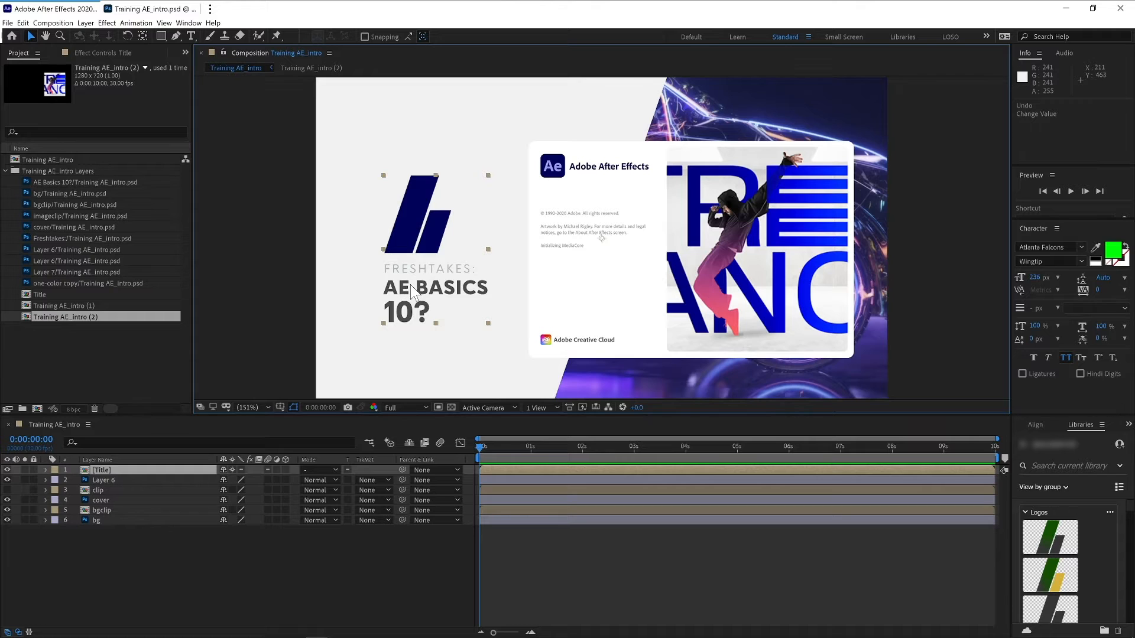
pyautogui.doubleClick(85, 470)
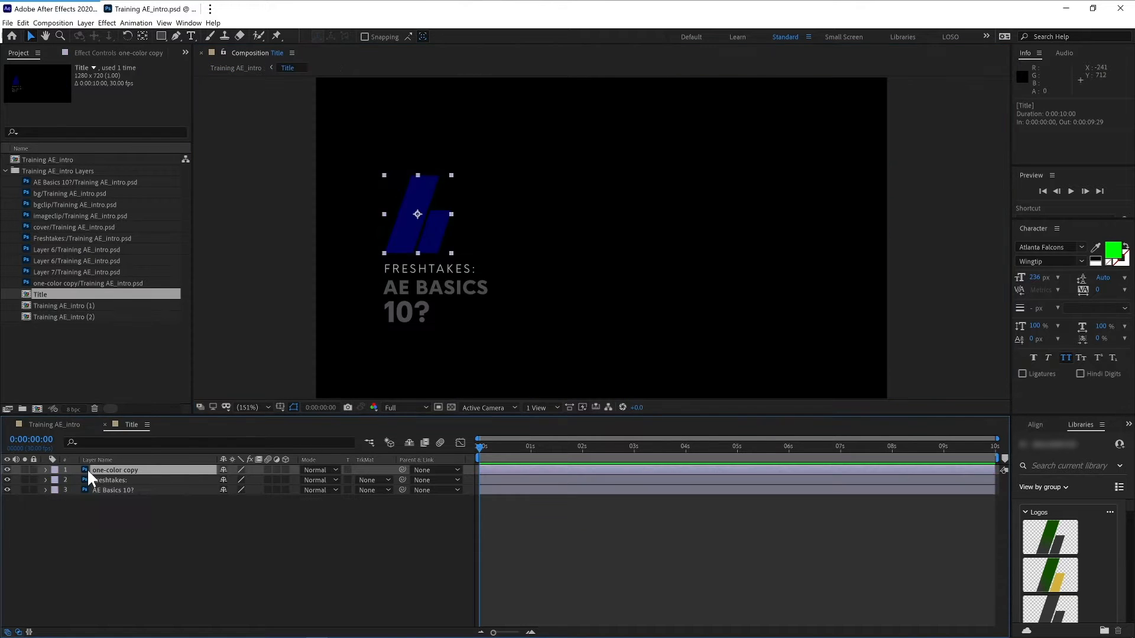
pyautogui.click(105, 479)
pyautogui.click(113, 491)
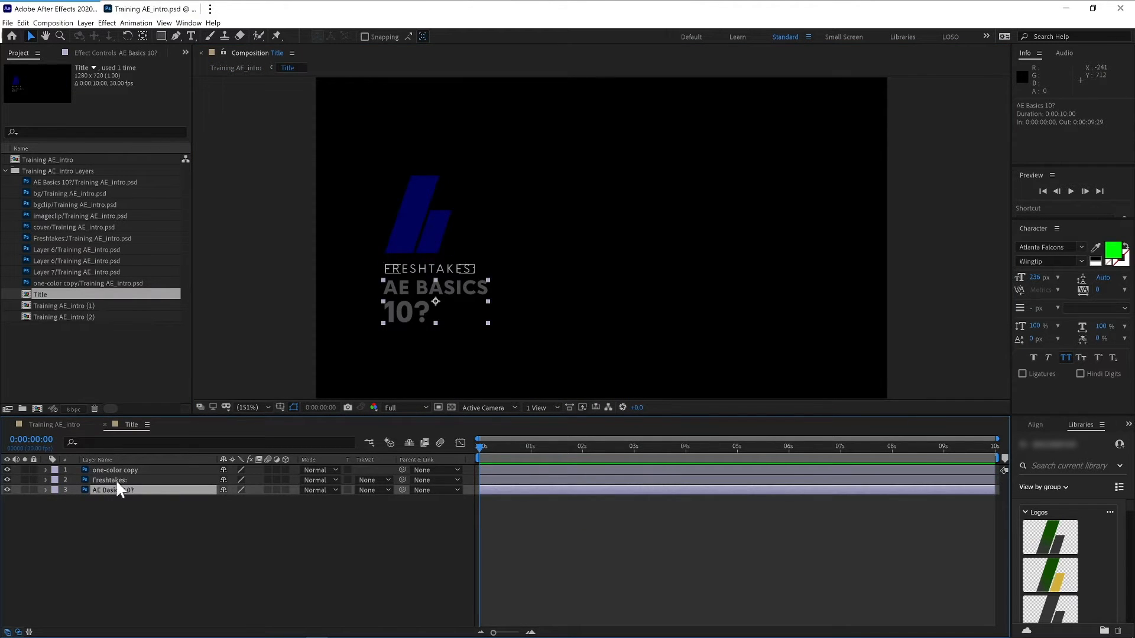
pyautogui.moveTo(117, 482); pyautogui.dragTo(161, 464)
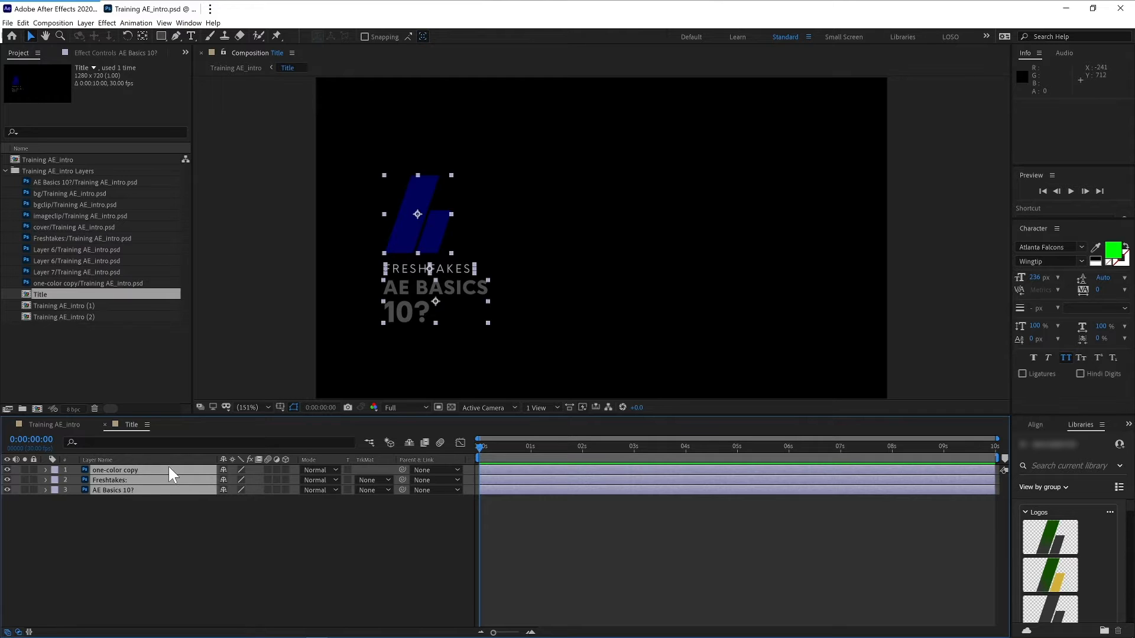
pyautogui.hotkey('ctrl', 'c')
# - Paste the three title layers into the main Training AE_intro composition and delete the Title precomp layer
pyautogui.click(61, 426)
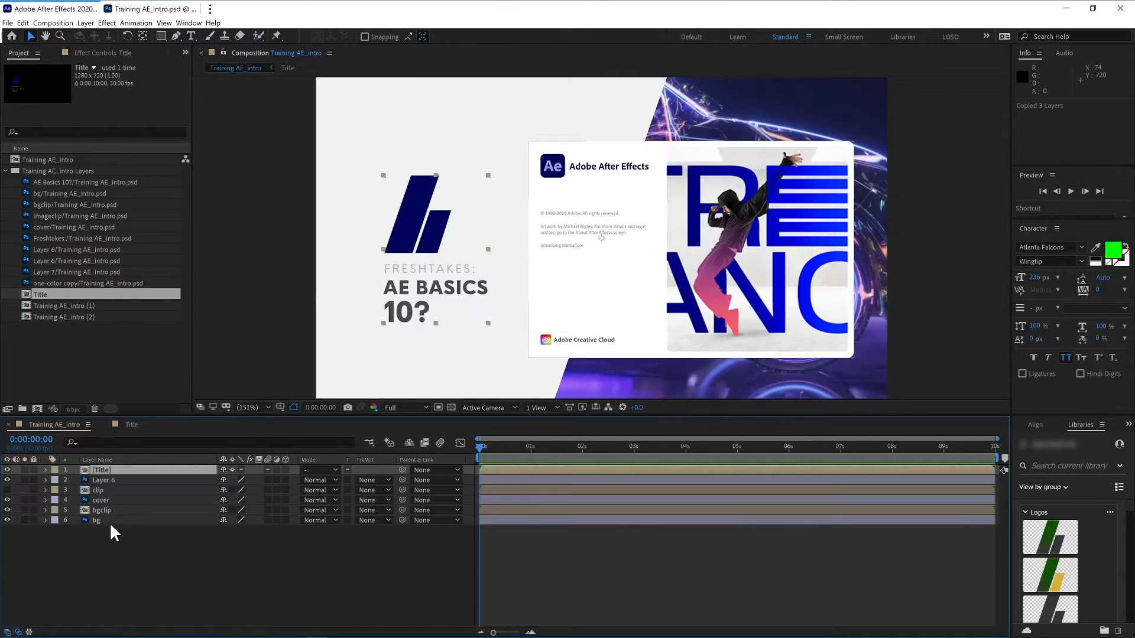
pyautogui.hotkey('ctrl', 'v')
pyautogui.click(119, 500)
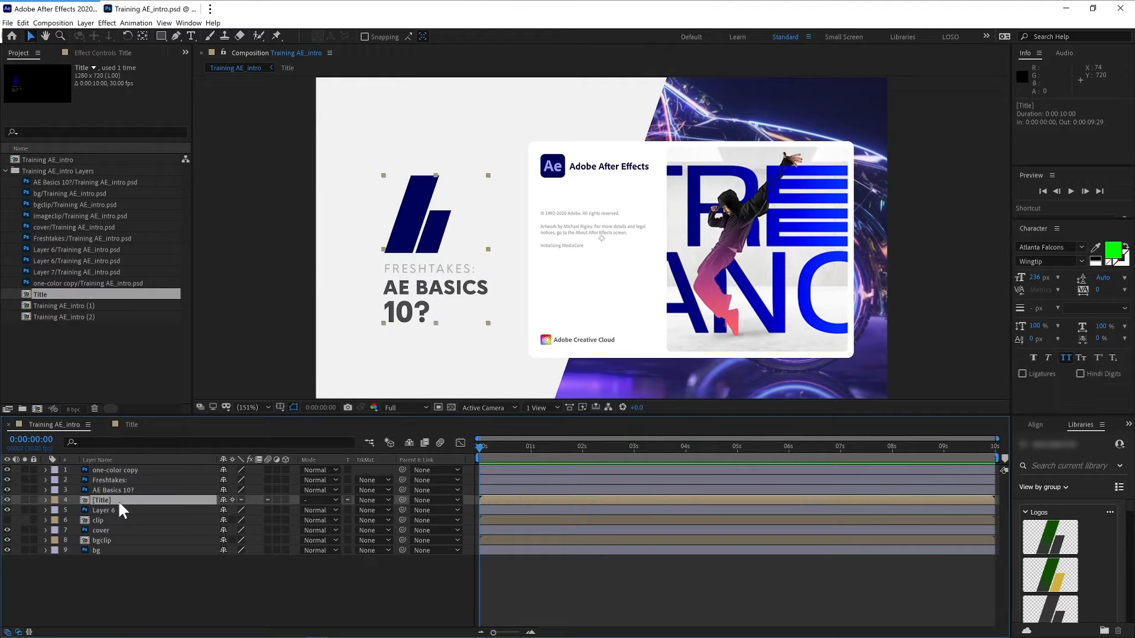
pyautogui.press('Delete')
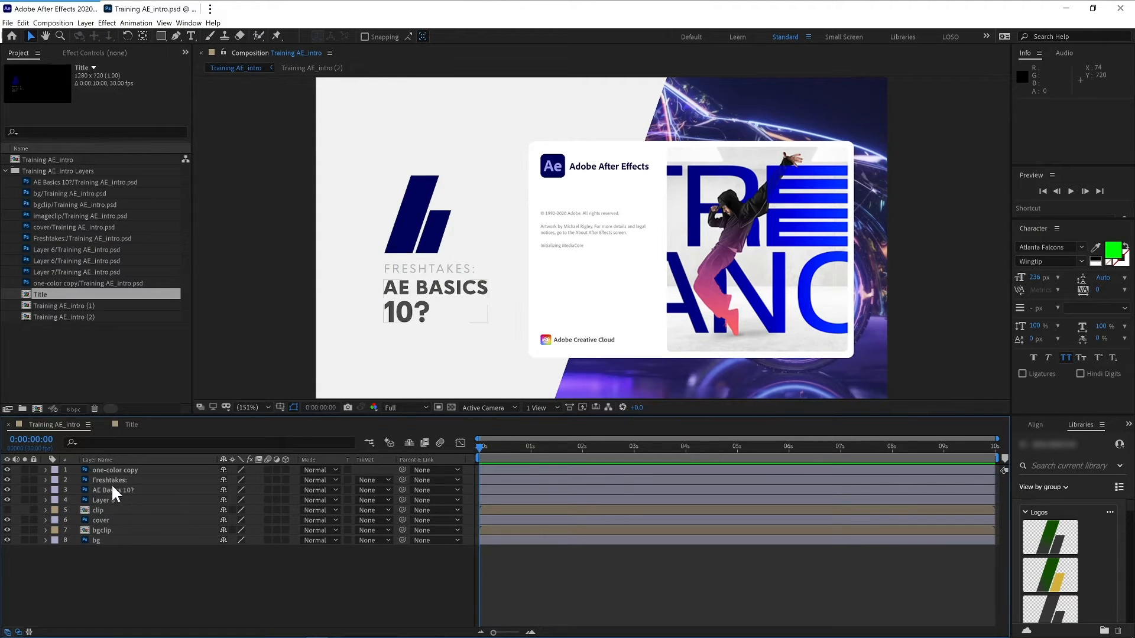
pyautogui.click(108, 490)
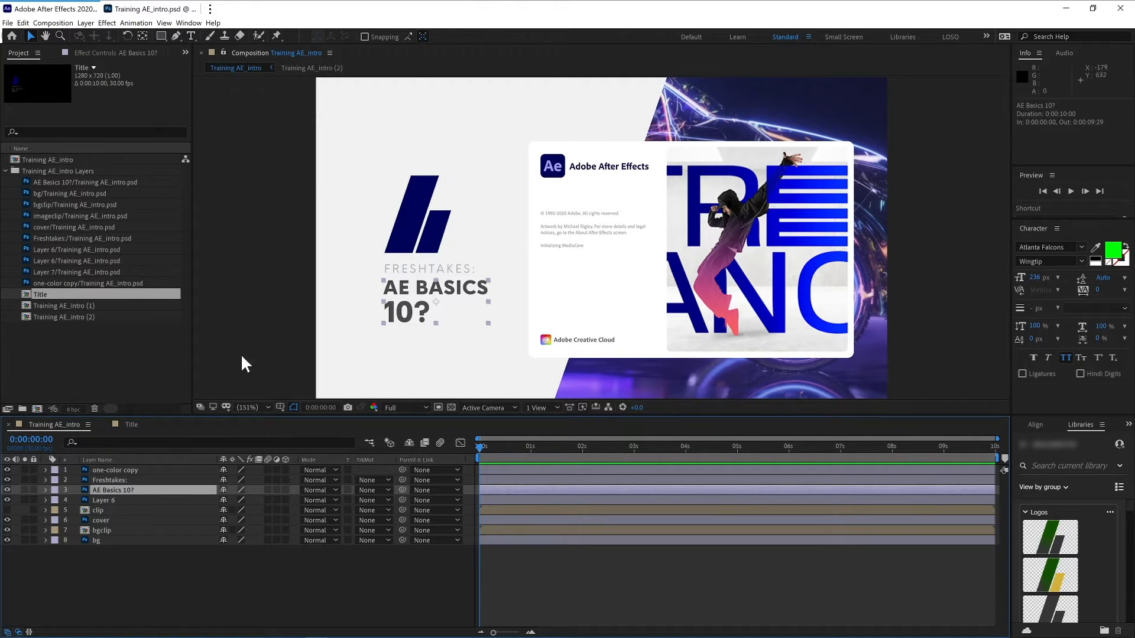
pyautogui.moveTo(404, 315); pyautogui.dragTo(430, 299)
pyautogui.hotkey('ctrl', 'z')
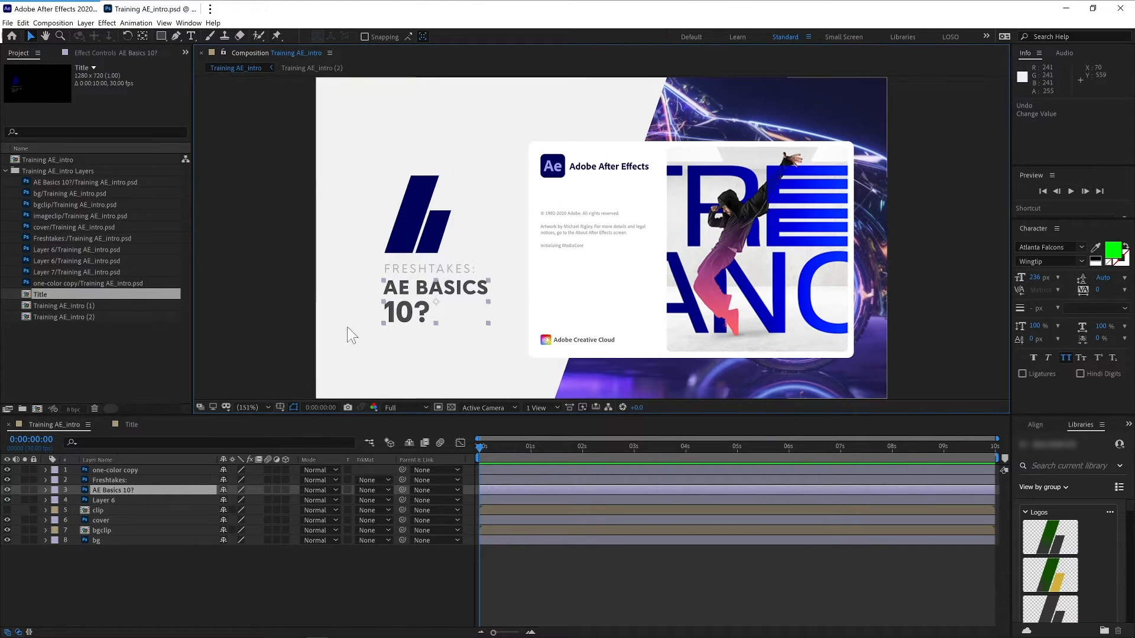
# - Convert the AE Basics 10? layer to editable text
pyautogui.rightClick(147, 489)
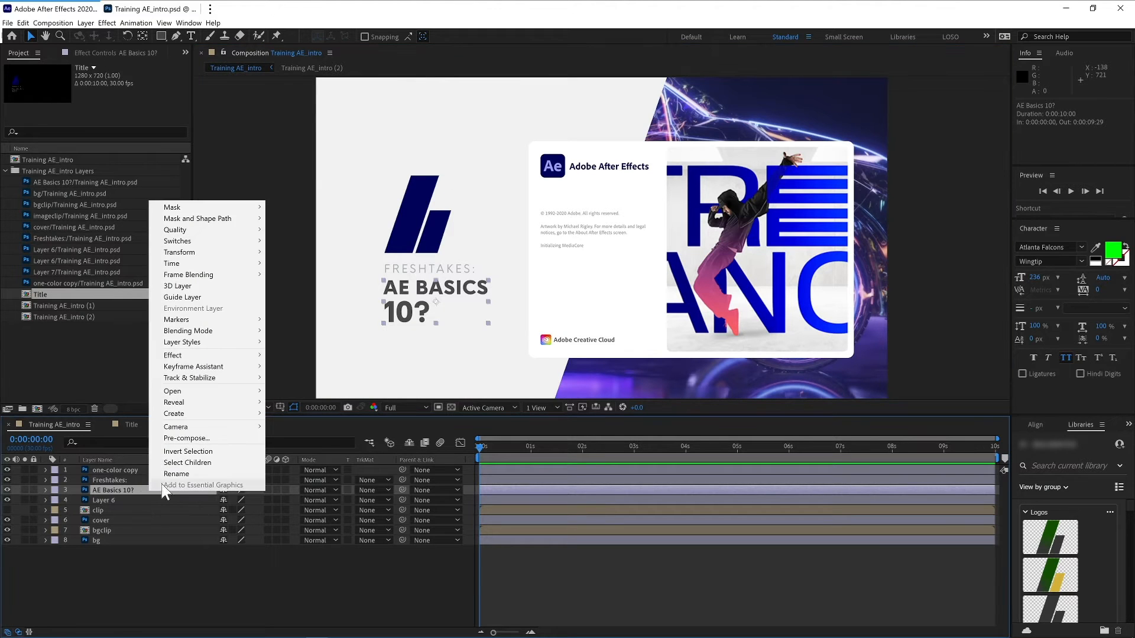
pyautogui.moveTo(220, 414)
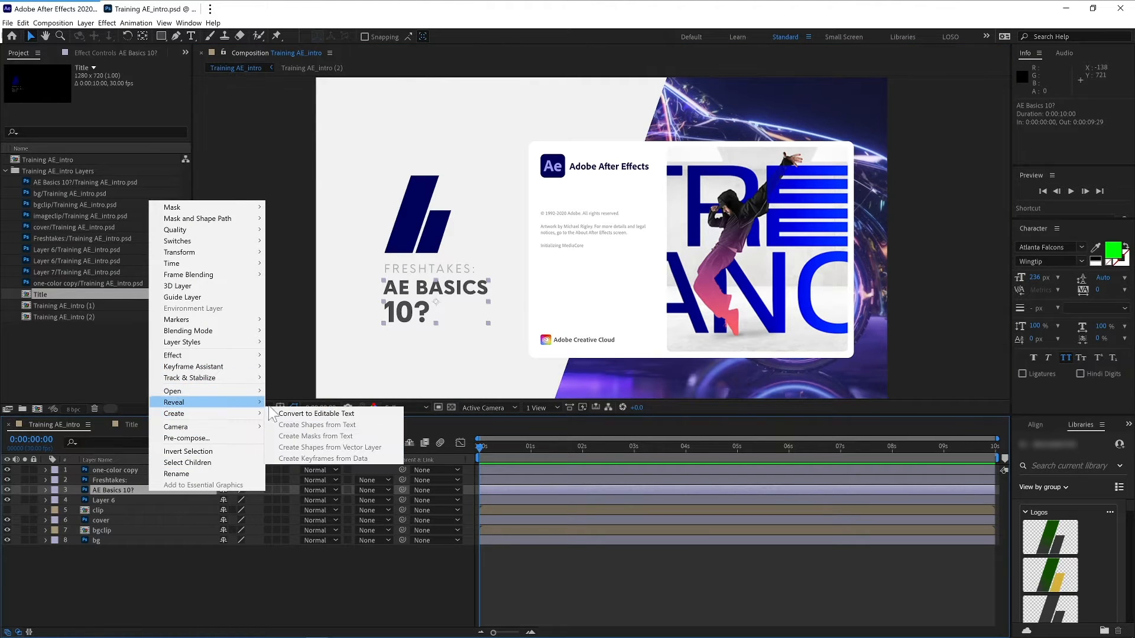
pyautogui.click(302, 414)
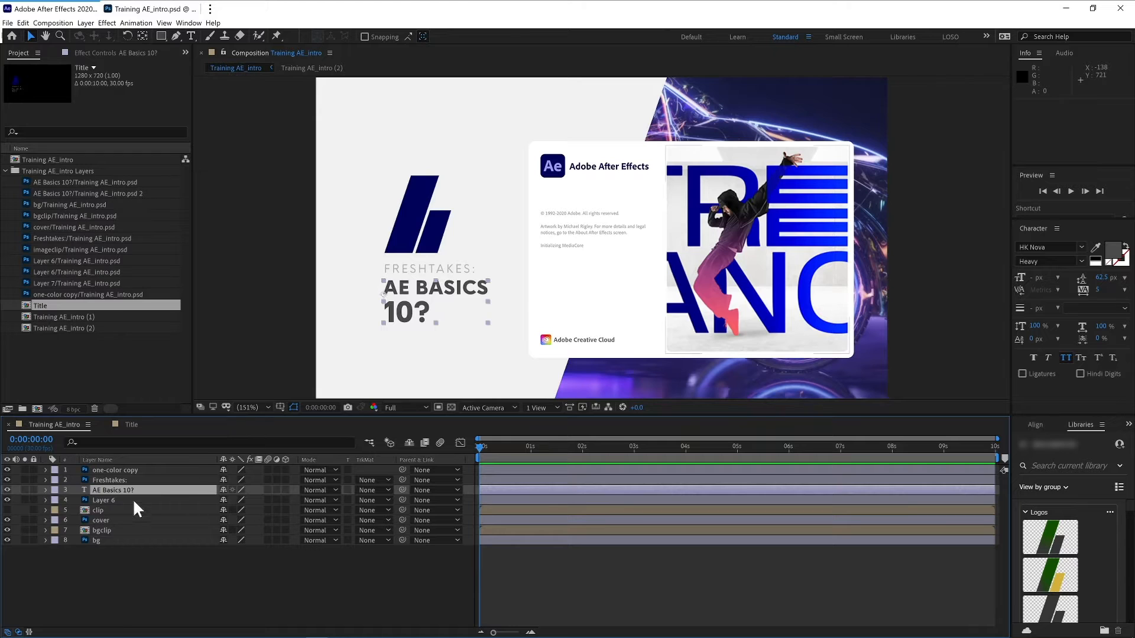
# - Test editing the AE Basics 10? text by typing and deleting a few characters, then leave editing
pyautogui.doubleClick(84, 489)
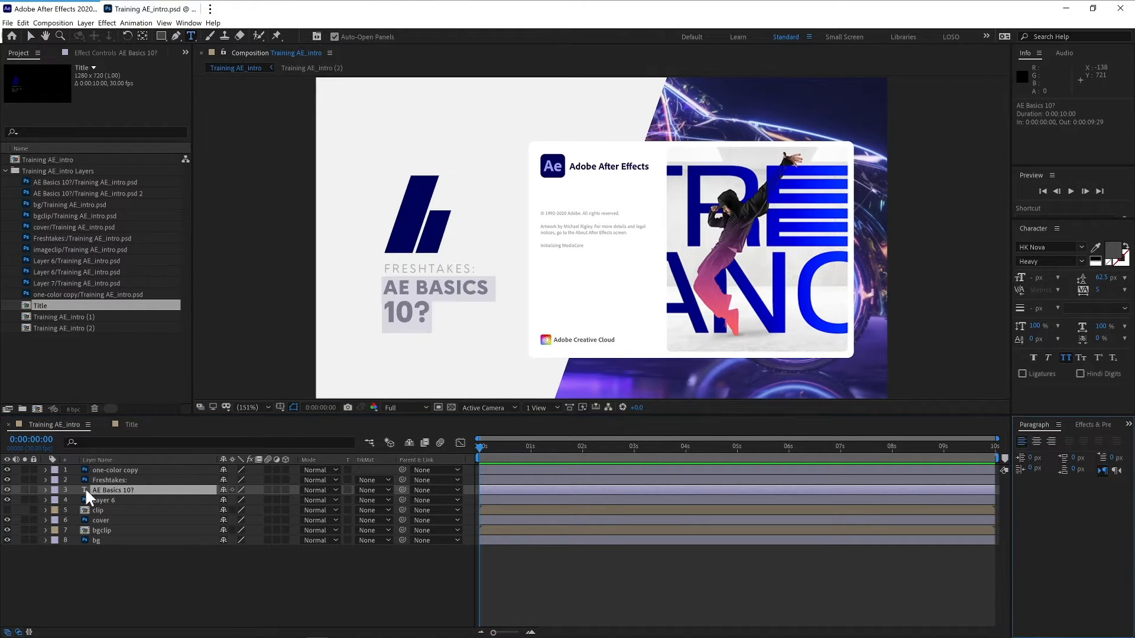
pyautogui.press('Left')
pyautogui.write('asdf')
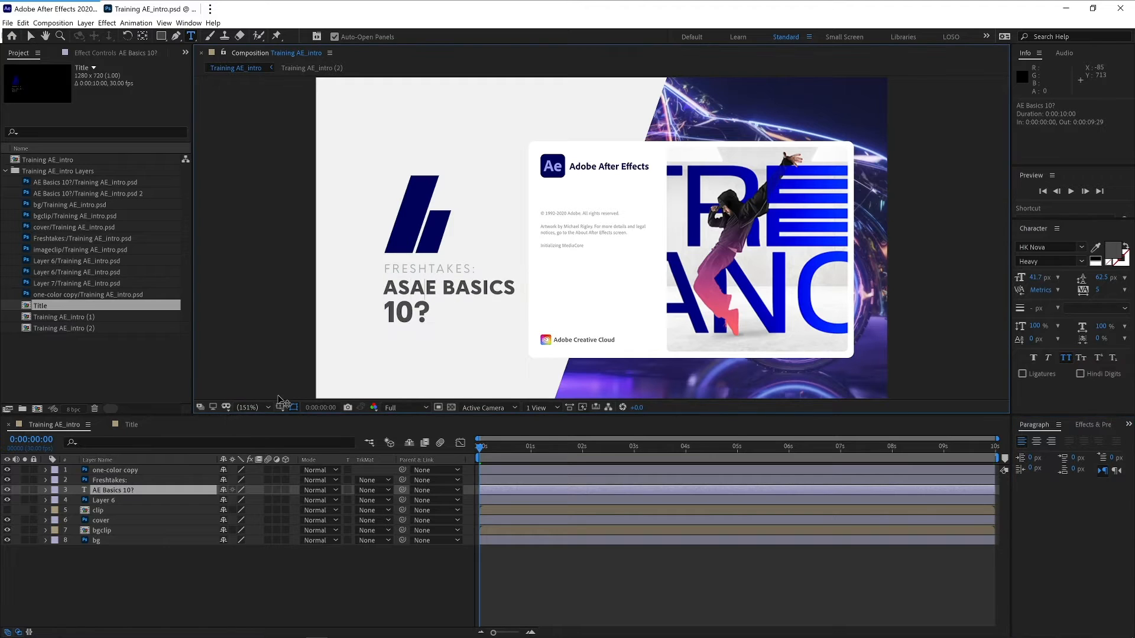
pyautogui.press('BackSpace')
pyautogui.press('BackSpace')
pyautogui.press('BackSpace')
pyautogui.press('BackSpace')
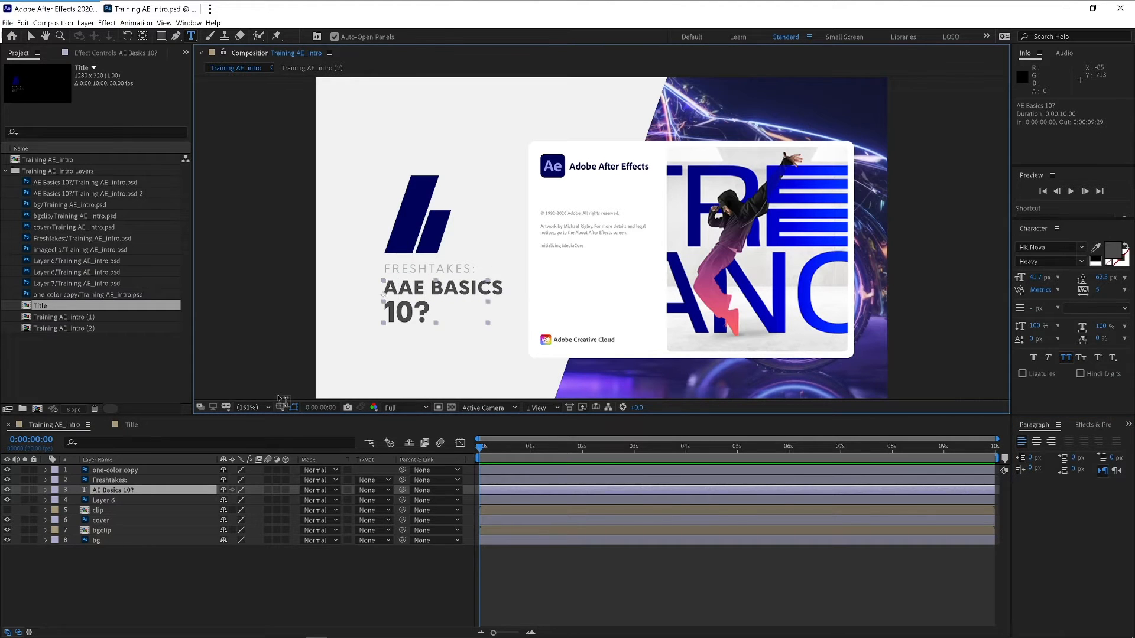
pyautogui.press('Escape')
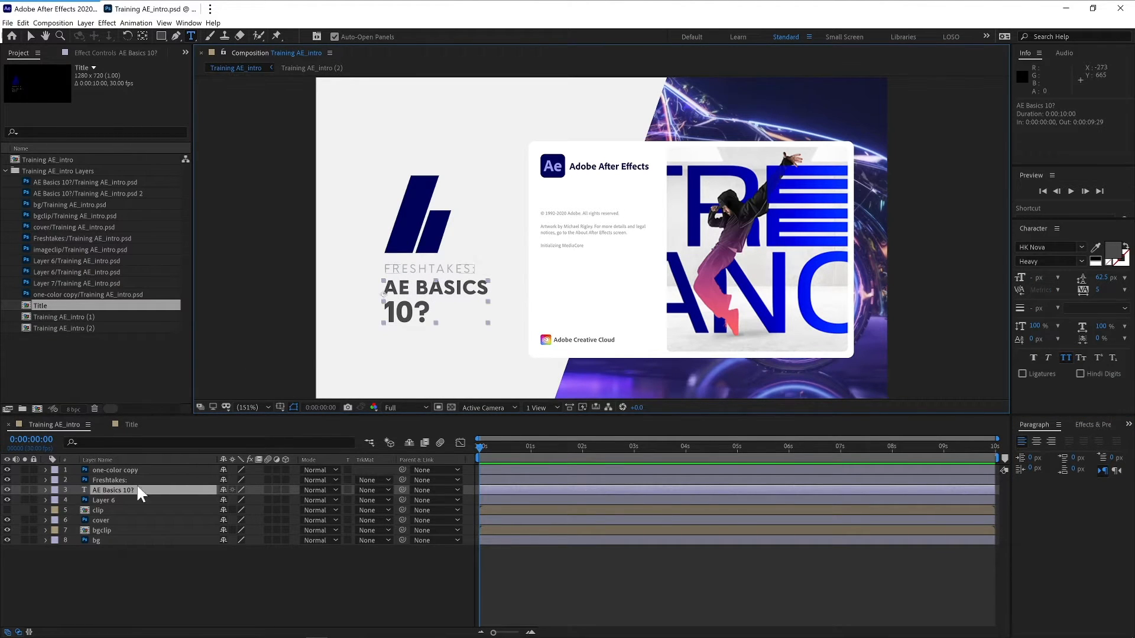
# - Convert the Freshtakes: layer to editable text
pyautogui.click(98, 477)
pyautogui.rightClick(93, 480)
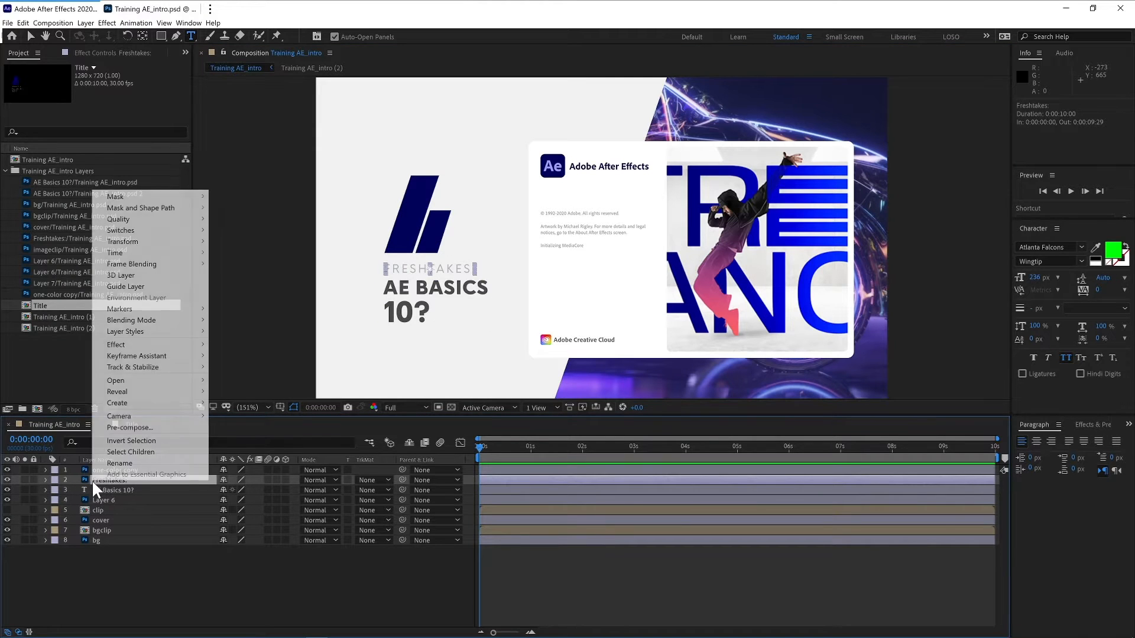
pyautogui.moveTo(175, 402)
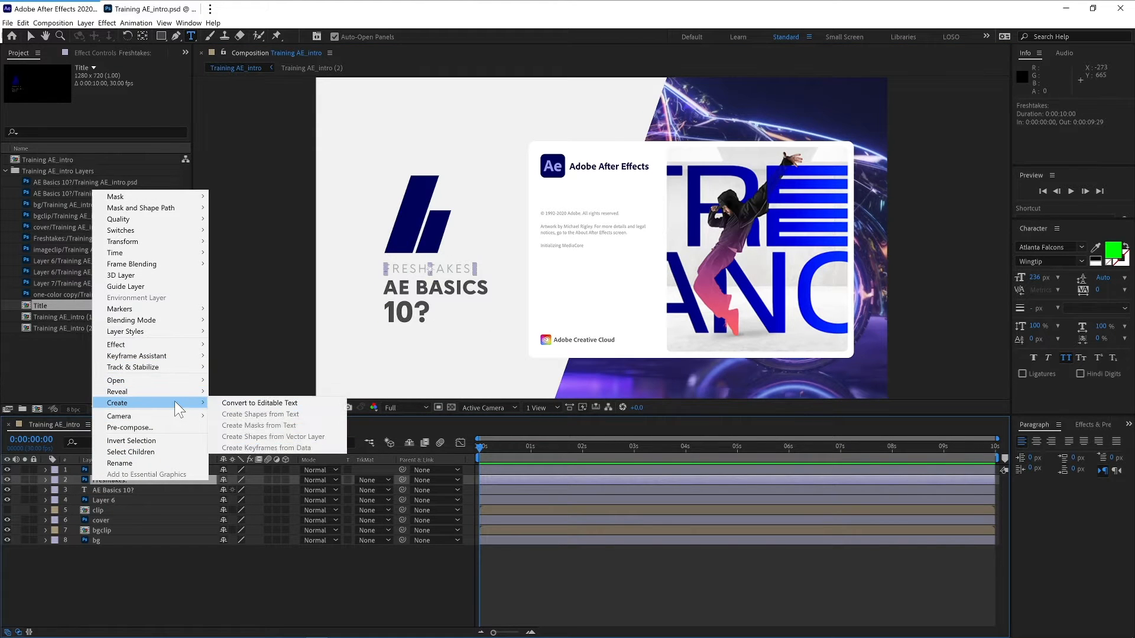
pyautogui.click(248, 404)
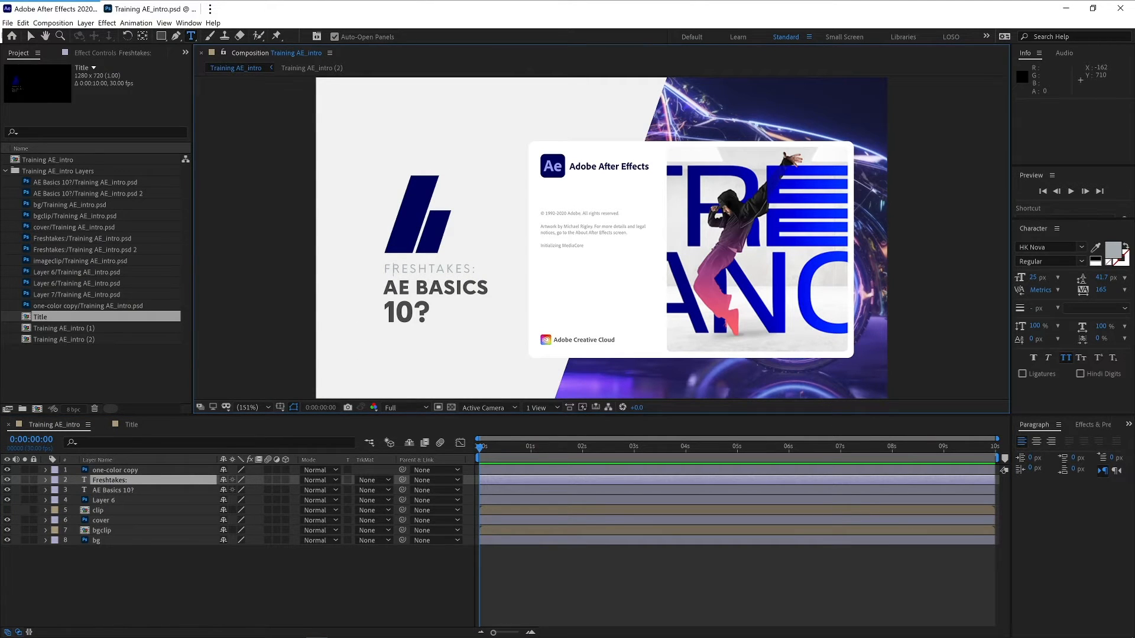
# - Test editing the Freshtakes: text by deleting and retyping the F, then leave editing
pyautogui.press('BackSpace')
pyautogui.write('F')
pyautogui.press('Escape')
# - Toggle the one-color copy layer's visibility to check which logo it holds
pyautogui.click(126, 471)
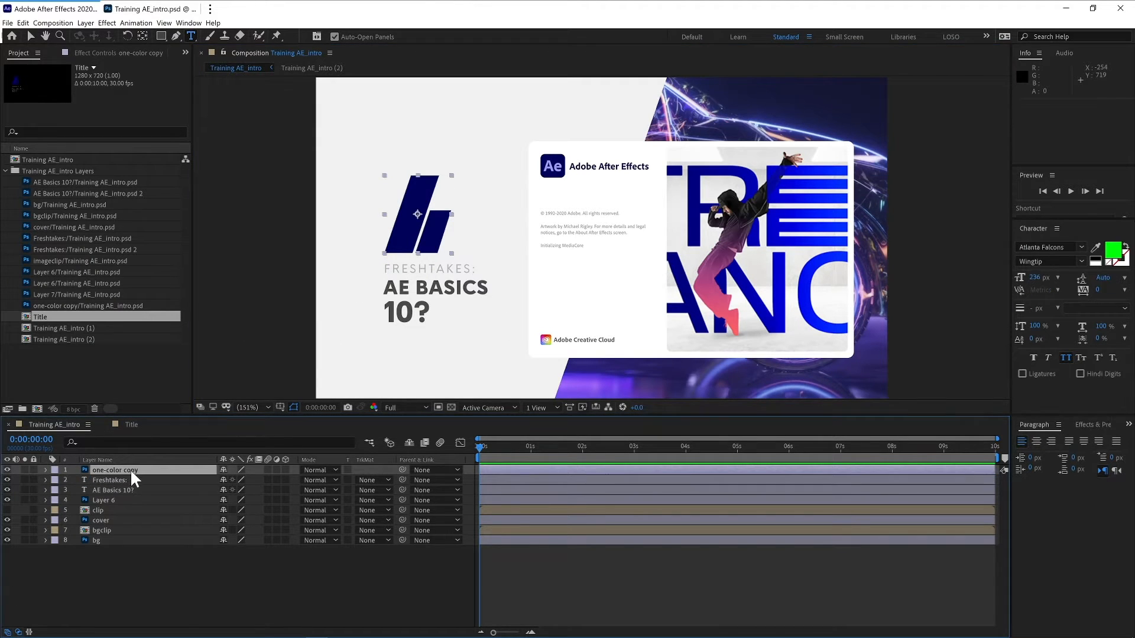
pyautogui.click(7, 470)
pyautogui.click(7, 470)
pyautogui.press('v')
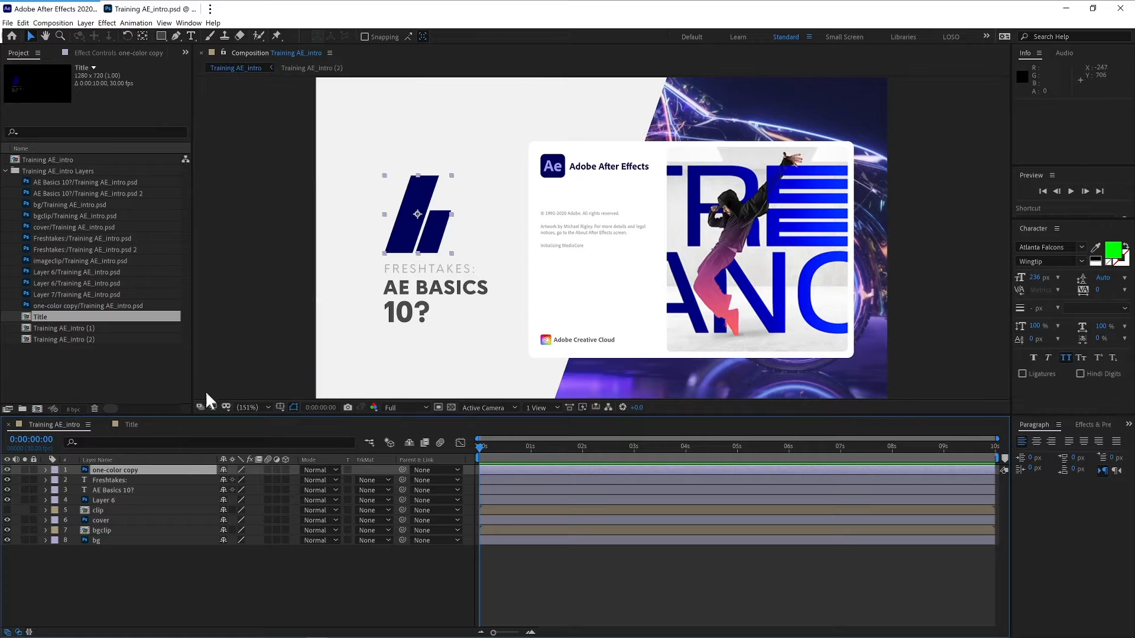
# - Open the Libraries panel and add the one-color logo from the Logos library into the composition
pyautogui.click(1129, 425)
pyautogui.click(1087, 477)
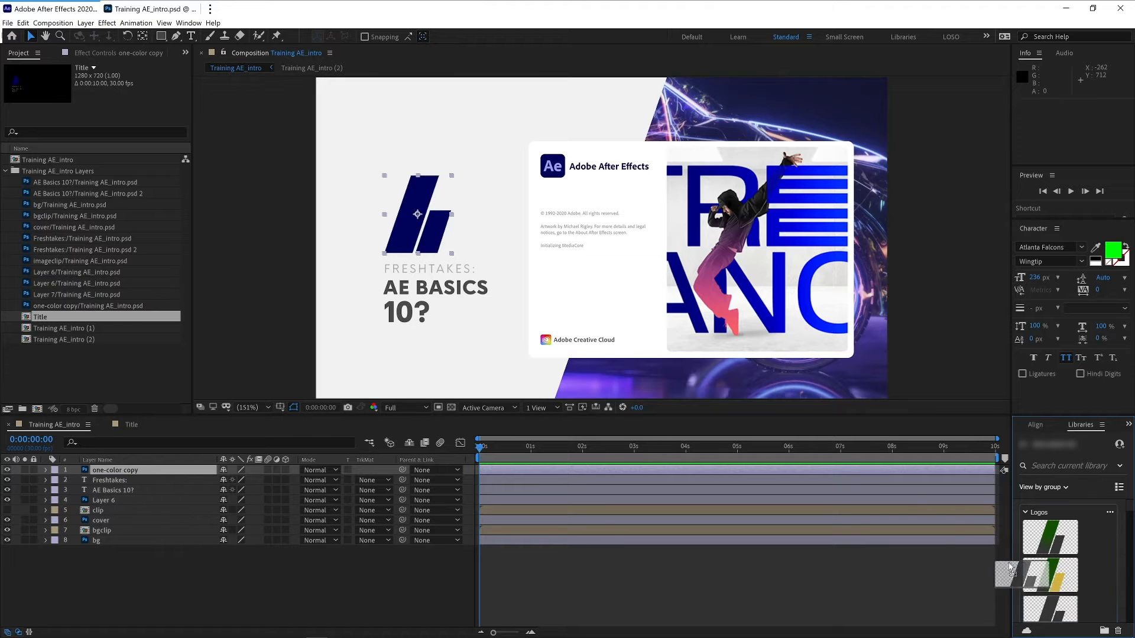
pyautogui.moveTo(1050, 537); pyautogui.dragTo(362, 240)
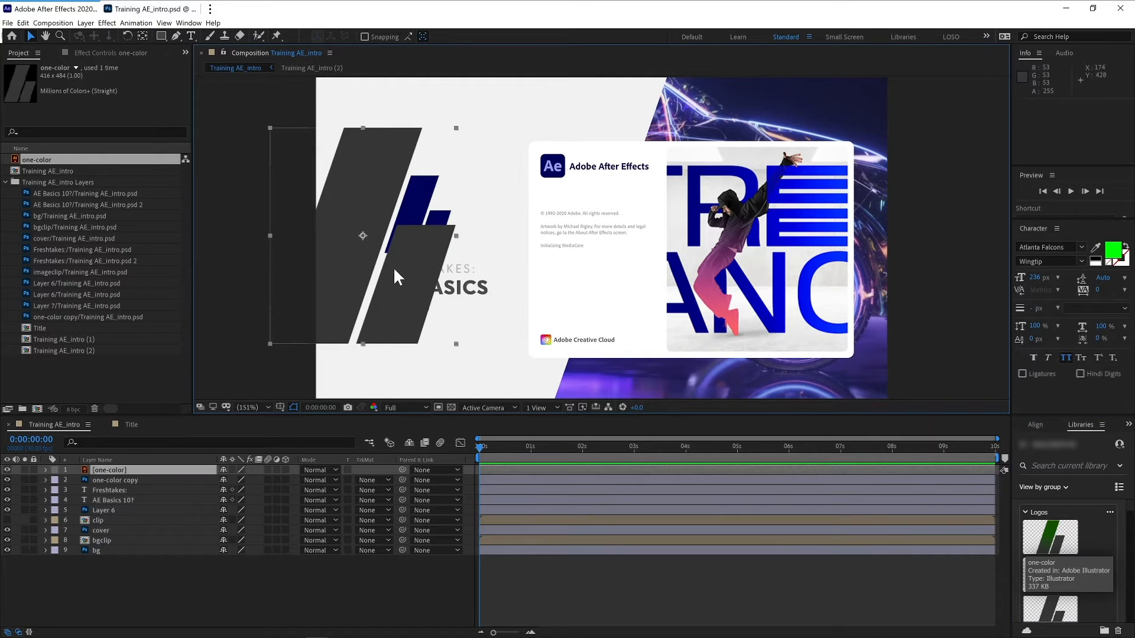
# - Scale the new one-color logo to about 35% and position it over the original logo
pyautogui.moveTo(388, 288); pyautogui.dragTo(476, 254)
pyautogui.press('s')
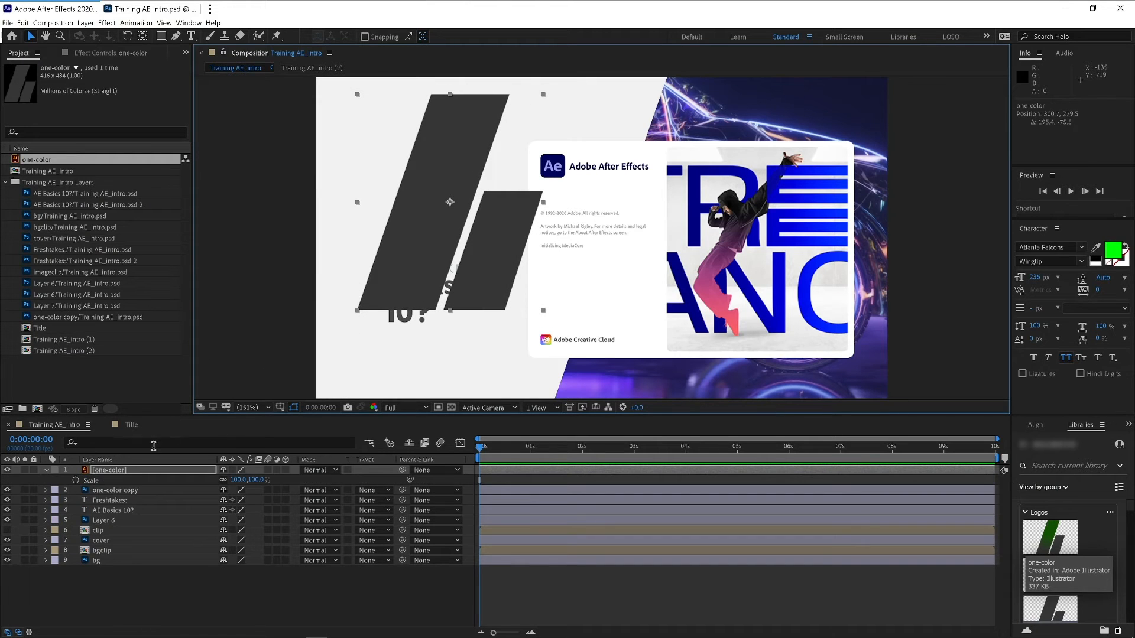
pyautogui.click(135, 471)
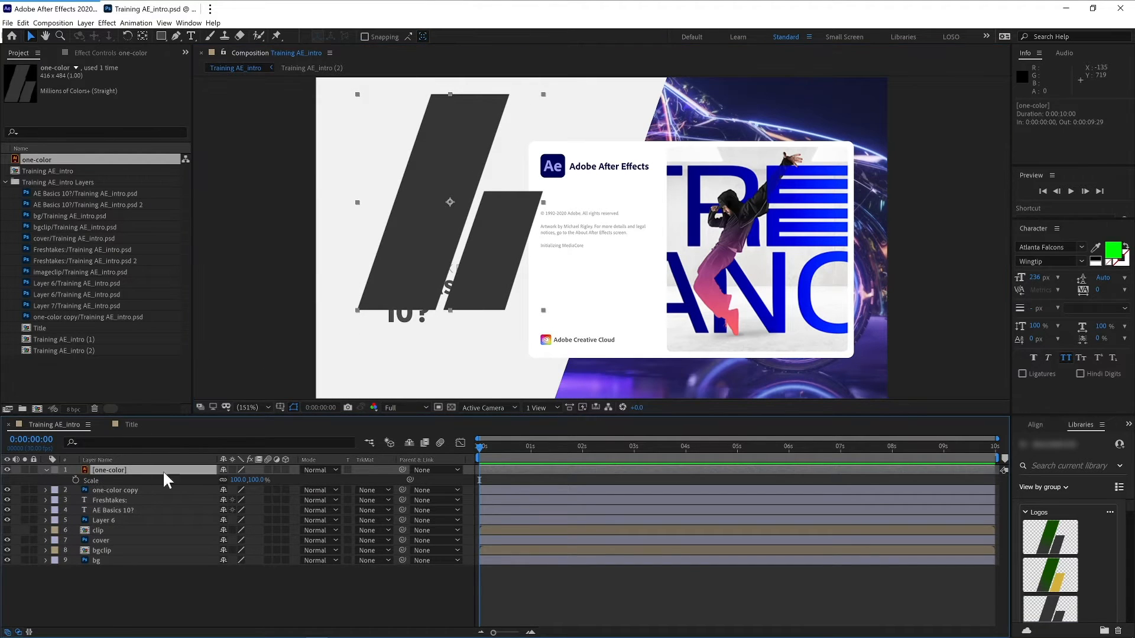
pyautogui.moveTo(240, 483)
pyautogui.mouseDown()
pyautogui.moveTo(201, 480)
pyautogui.moveTo(211, 470)
pyautogui.moveTo(235, 484)
pyautogui.moveTo(223, 483)
pyautogui.mouseUp()
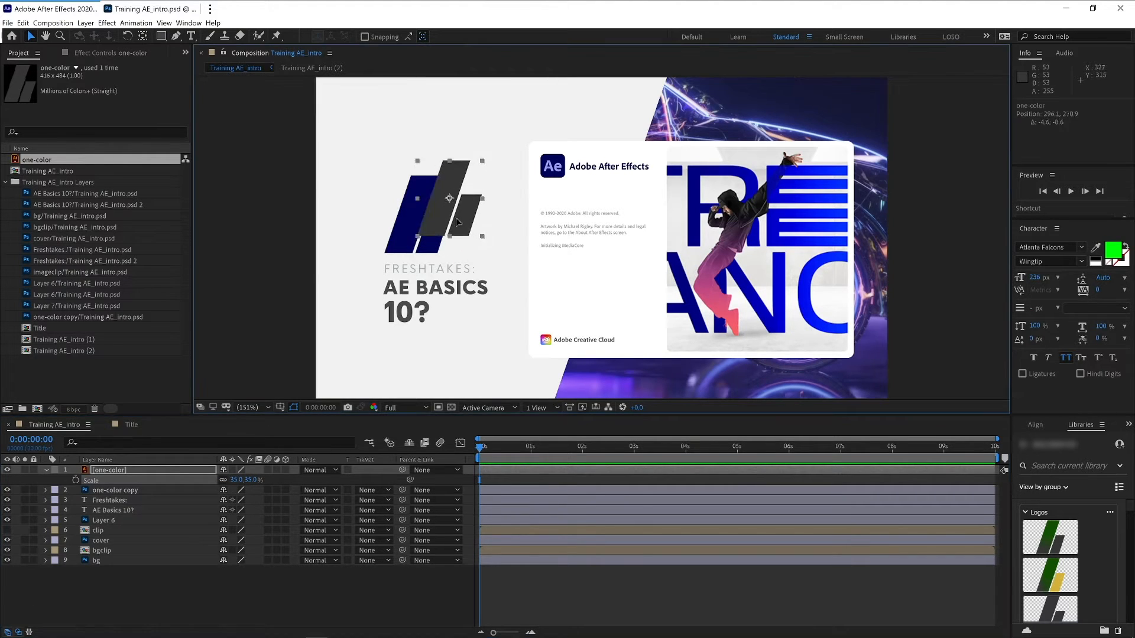
pyautogui.moveTo(467, 228); pyautogui.dragTo(435, 240)
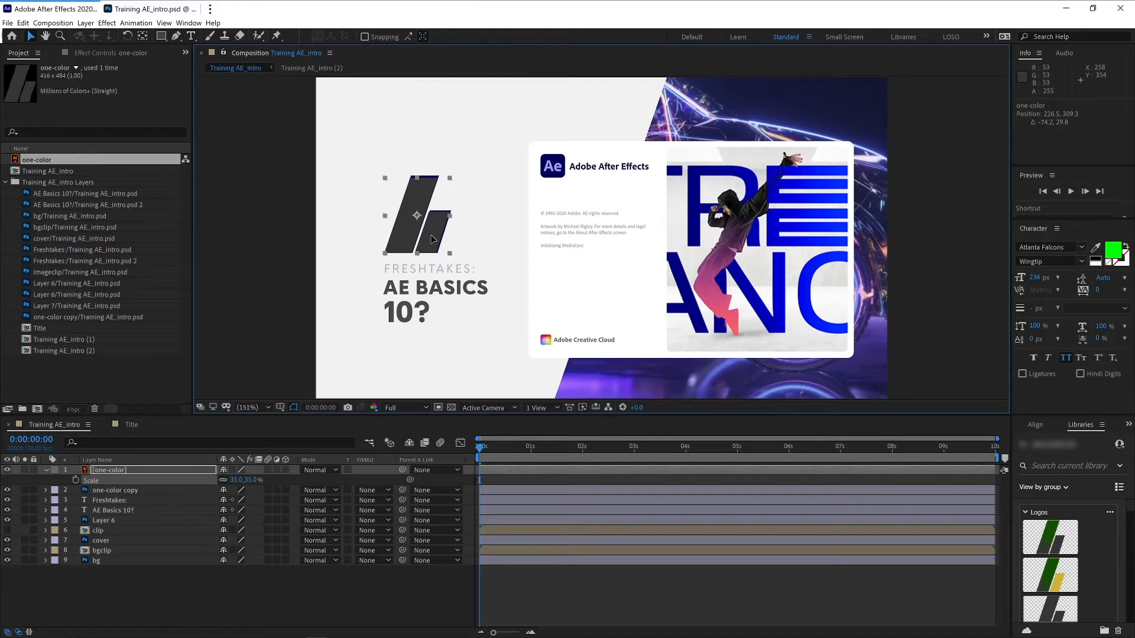
pyautogui.click(449, 176)
pyautogui.click(448, 181)
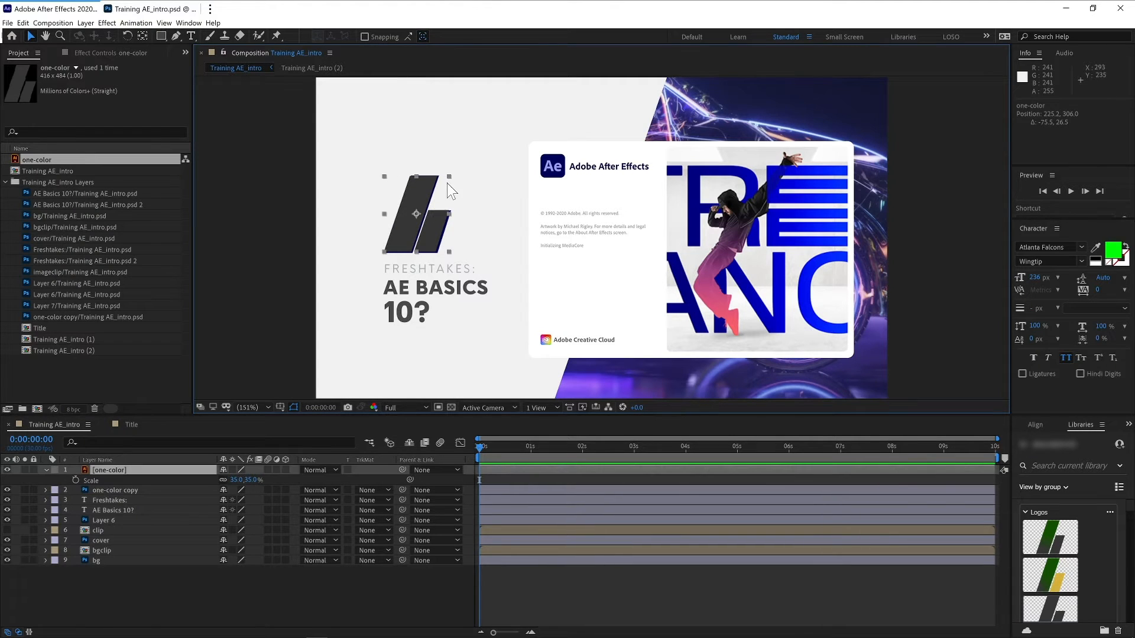
pyautogui.moveTo(450, 177); pyautogui.dragTo(452, 171)
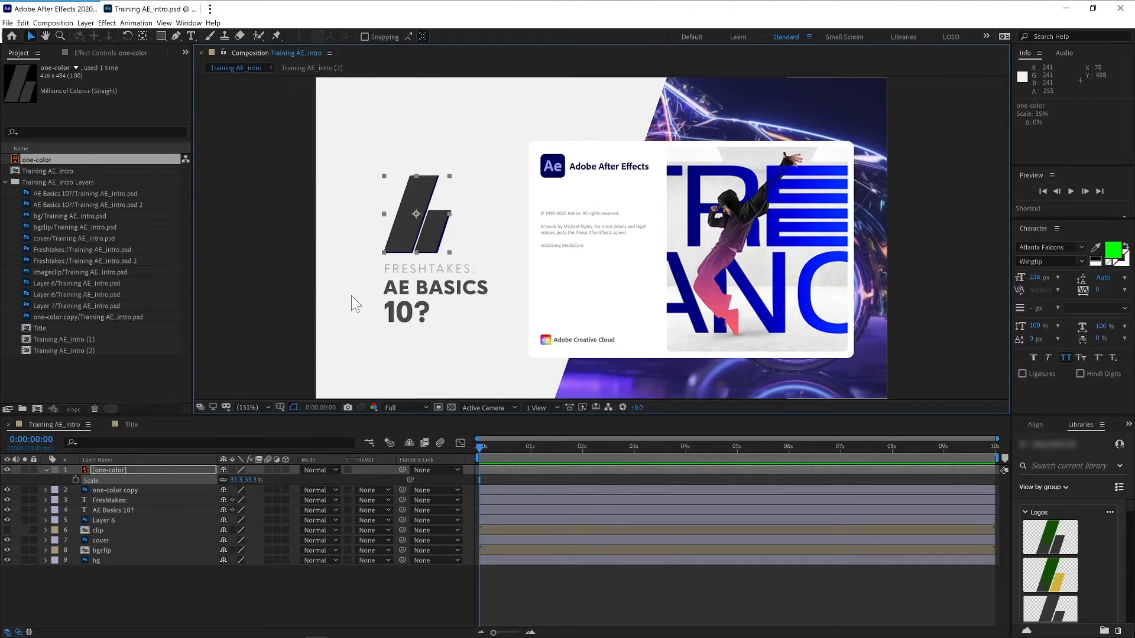
# - Delete the old one-color copy layer
pyautogui.click(184, 490)
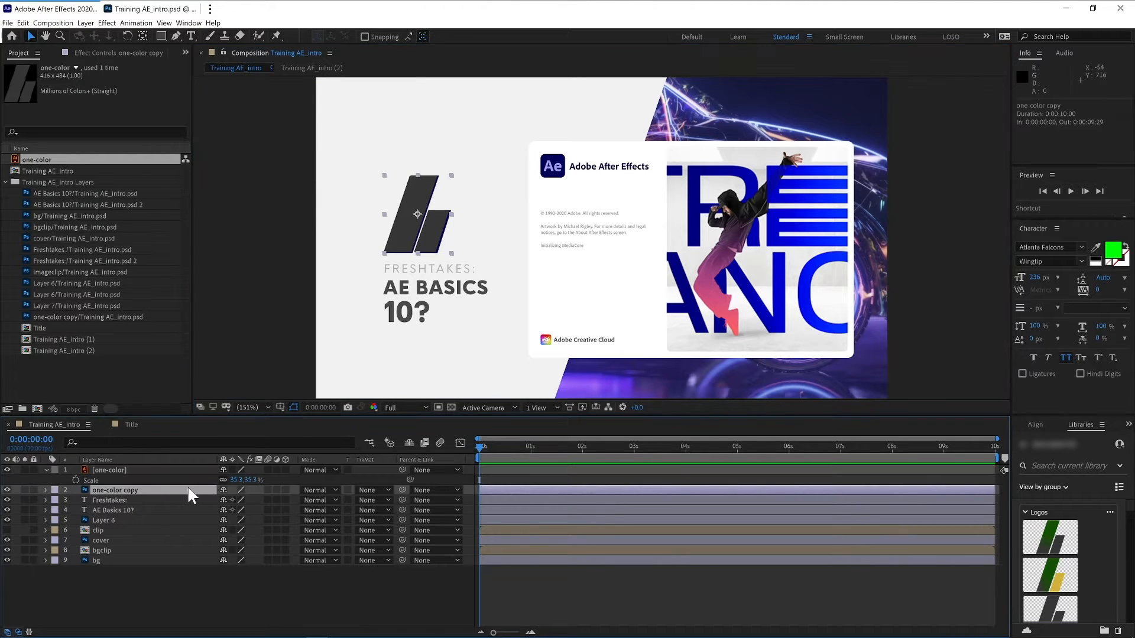
pyautogui.press('Delete')
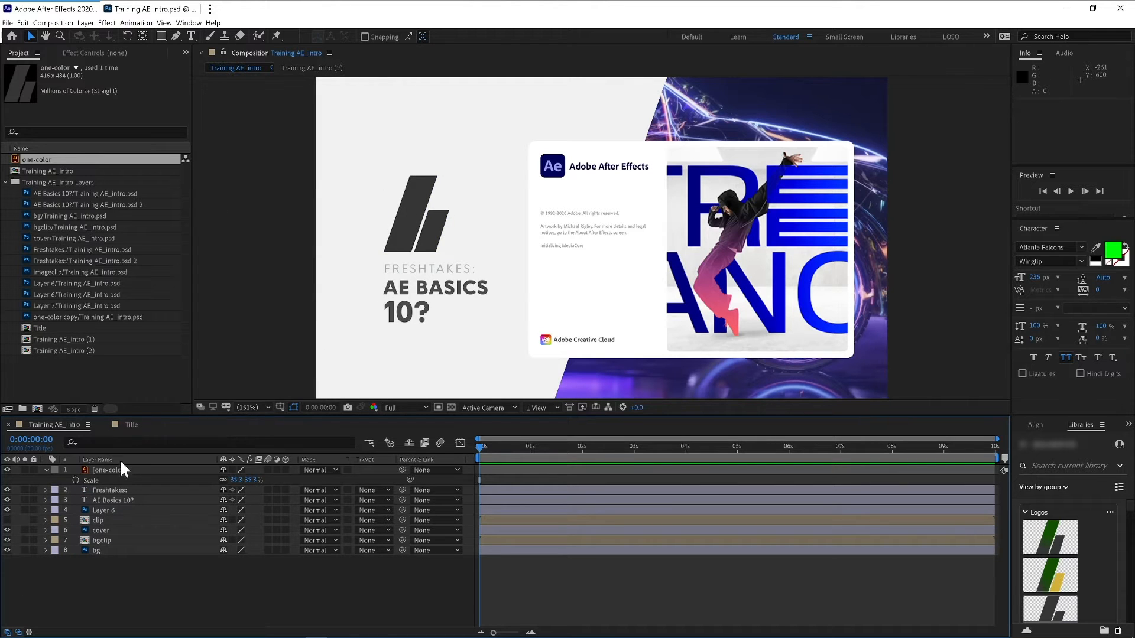
# - Create shapes from the one-color vector layer and delete the original one-color layer
pyautogui.click(85, 470)
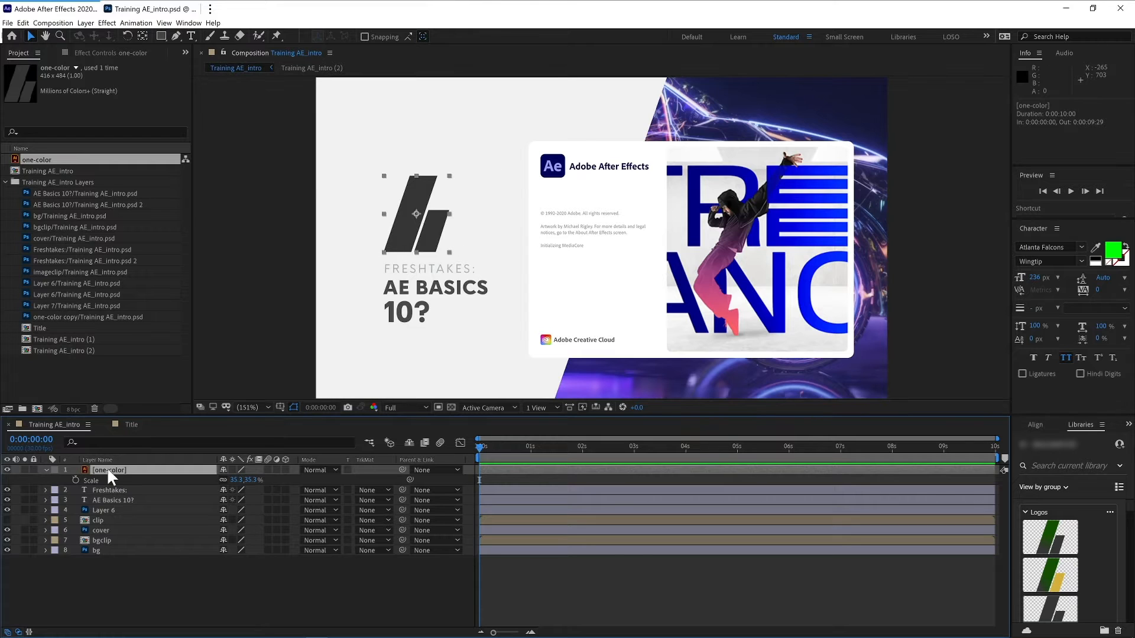
pyautogui.rightClick(115, 469)
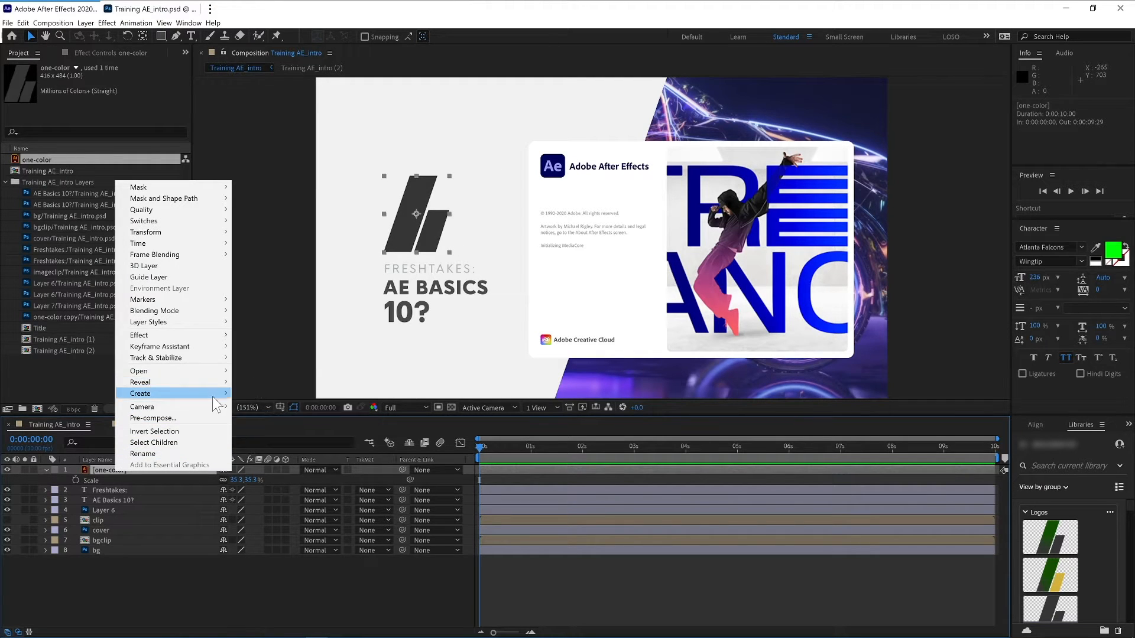
pyautogui.moveTo(220, 402)
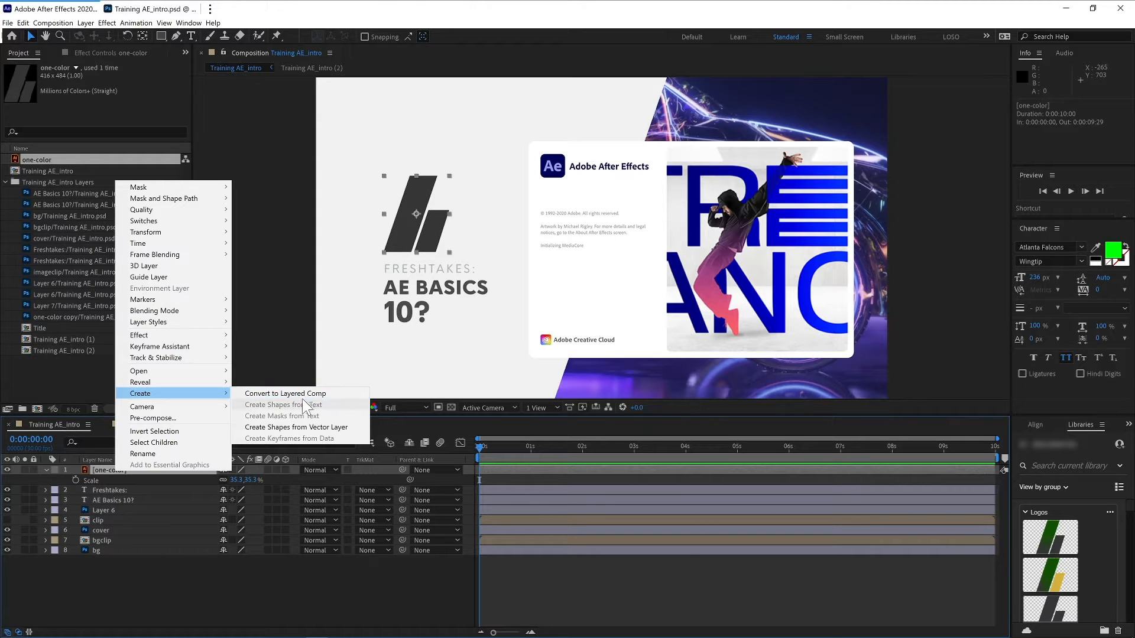
pyautogui.click(313, 431)
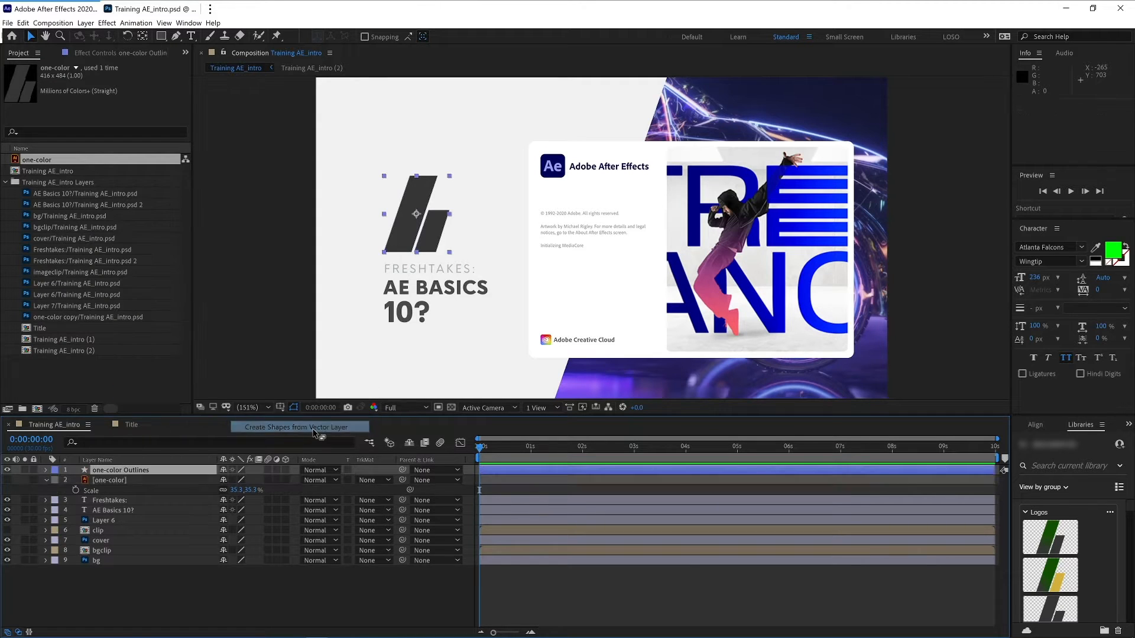
pyautogui.click(106, 480)
pyautogui.press('Delete')
# - Expand the one-color Outlines layer's transform and contents to examine its group and paths
pyautogui.click(121, 471)
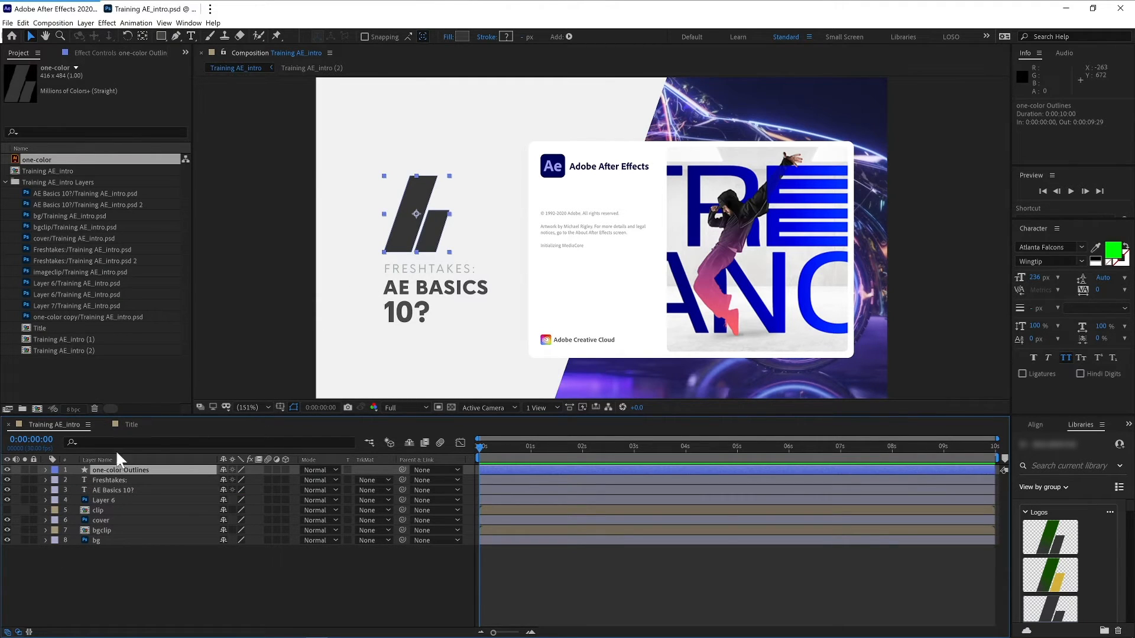
pyautogui.press('a')
pyautogui.moveTo(426, 226); pyautogui.dragTo(428, 226)
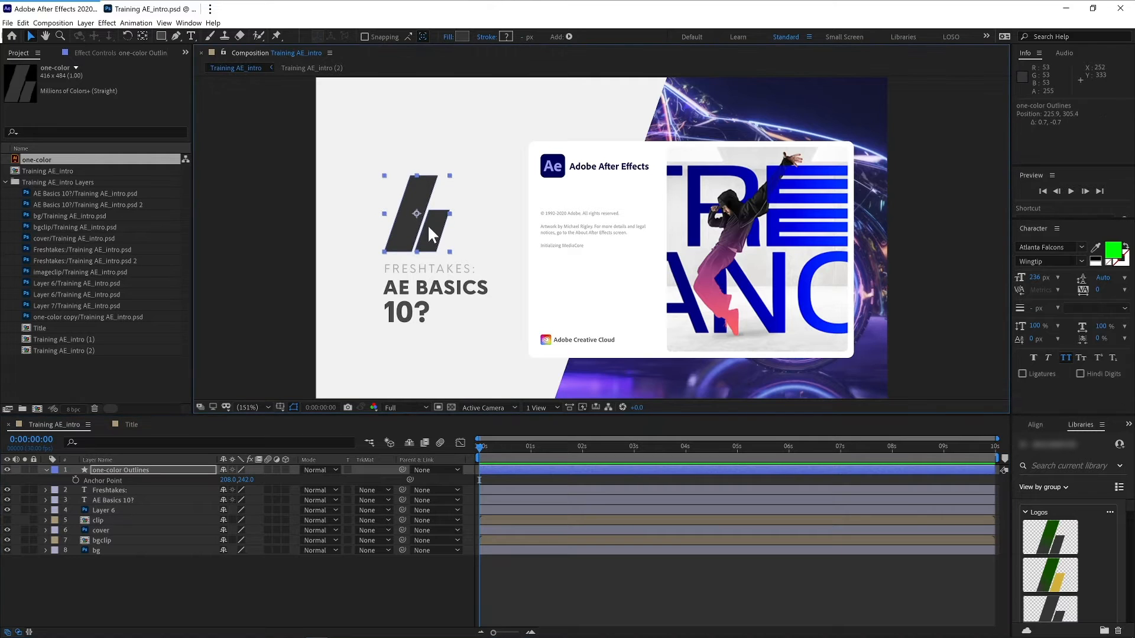
pyautogui.click(46, 470)
pyautogui.click(46, 470)
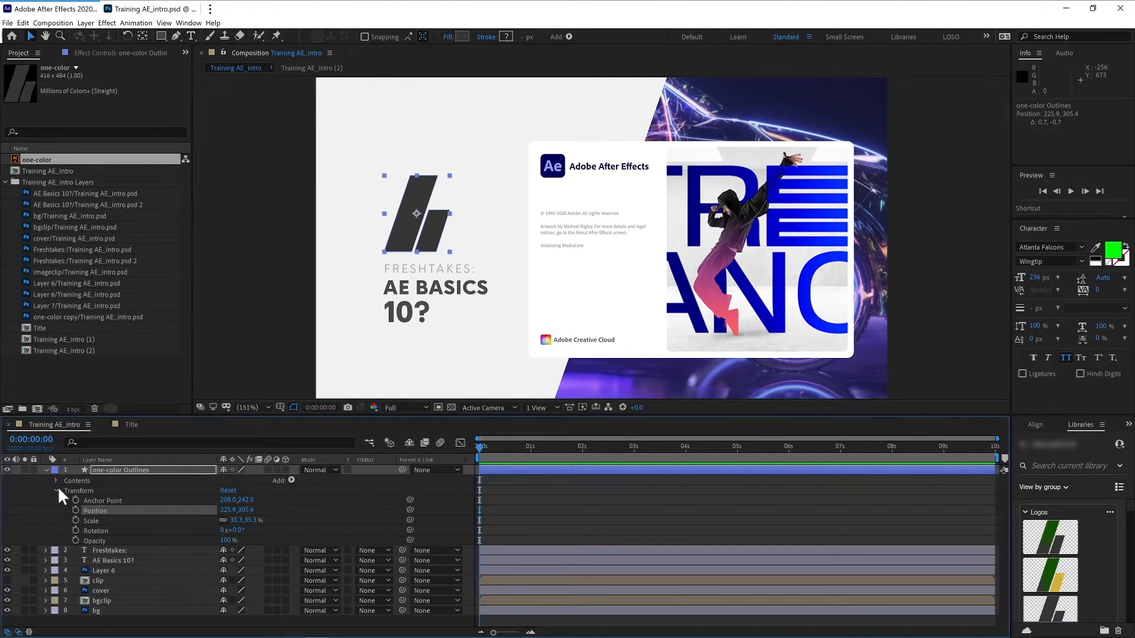
pyautogui.click(57, 490)
pyautogui.click(46, 470)
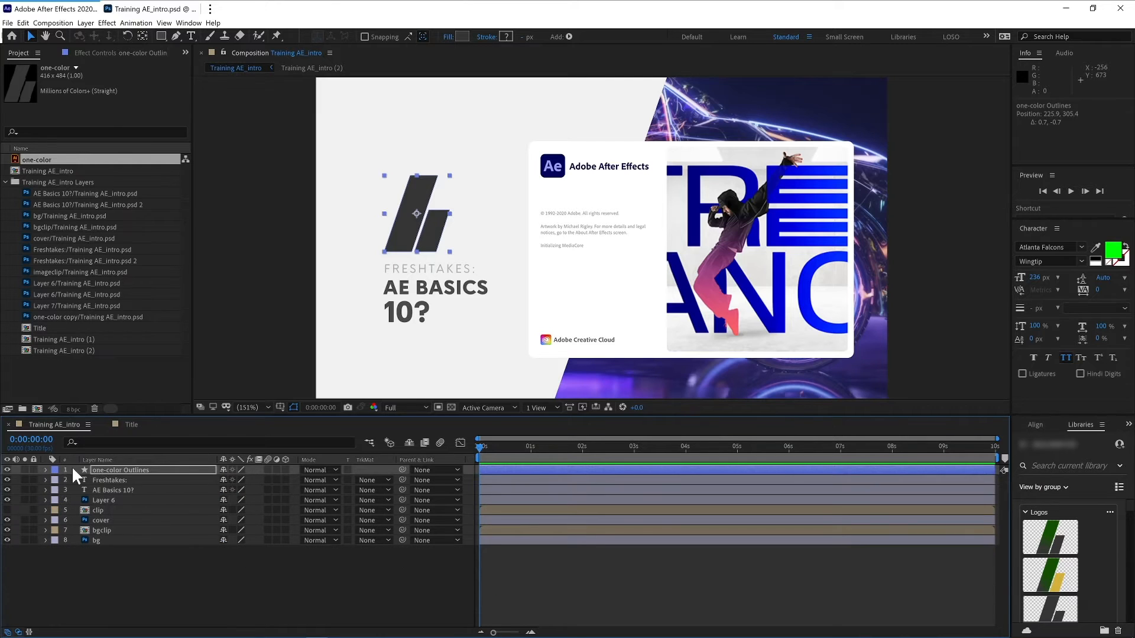
pyautogui.click(112, 467)
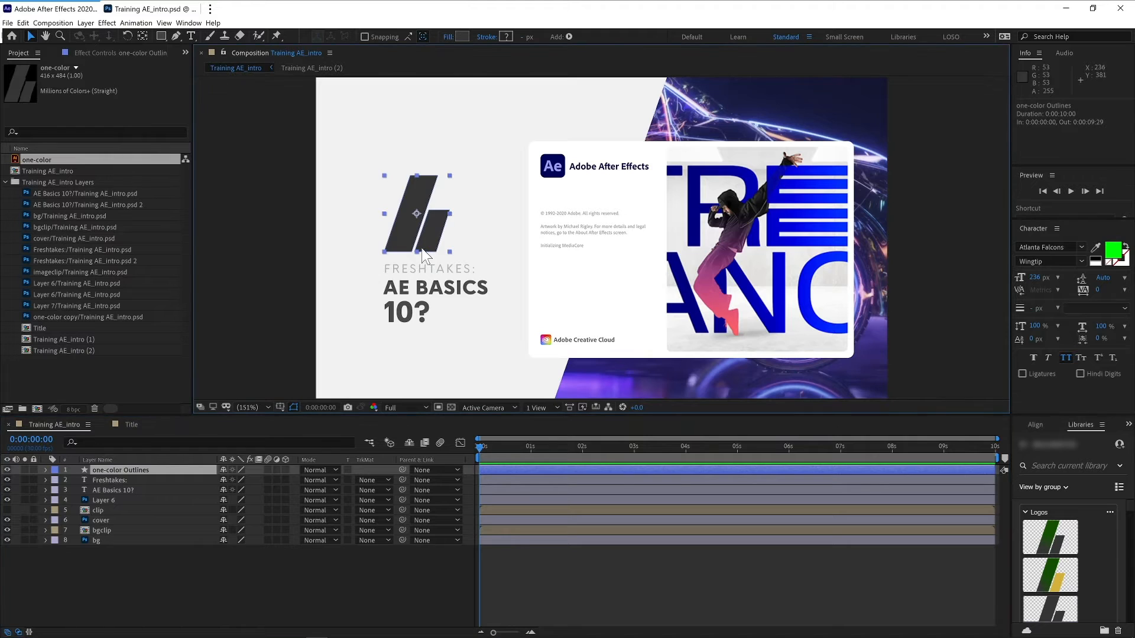
pyautogui.click(47, 470)
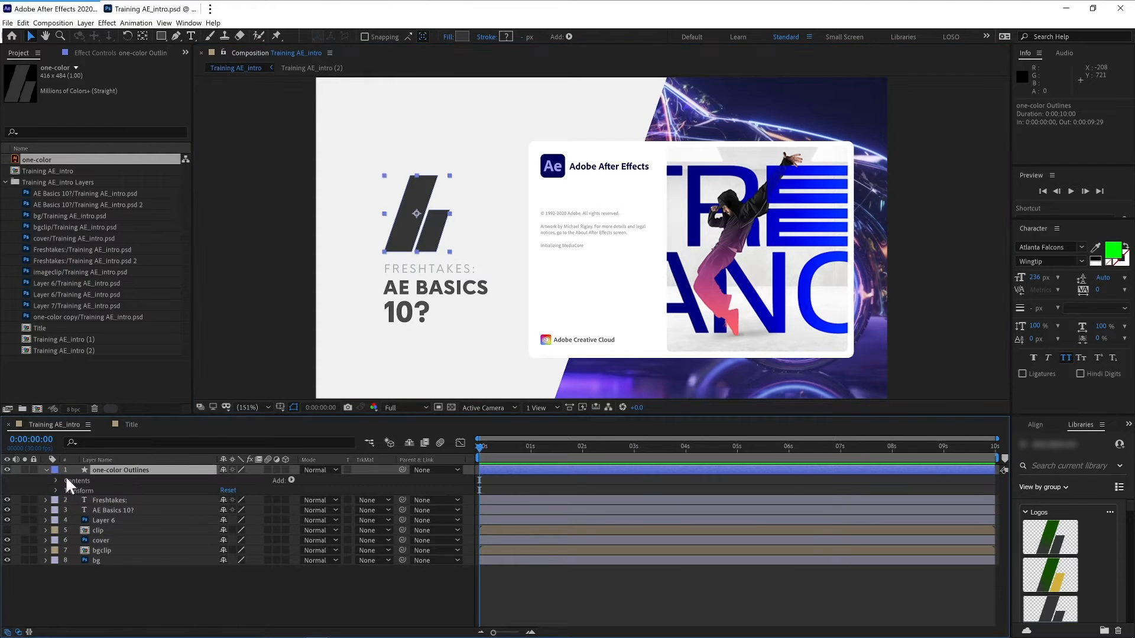
pyautogui.click(56, 481)
pyautogui.click(66, 491)
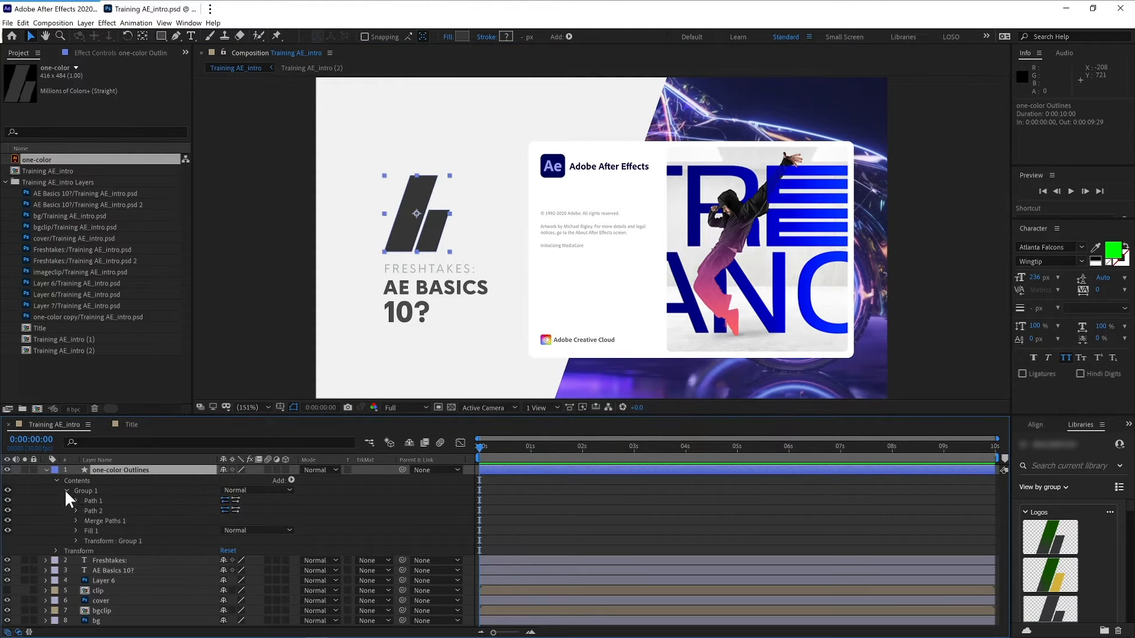
pyautogui.click(89, 508)
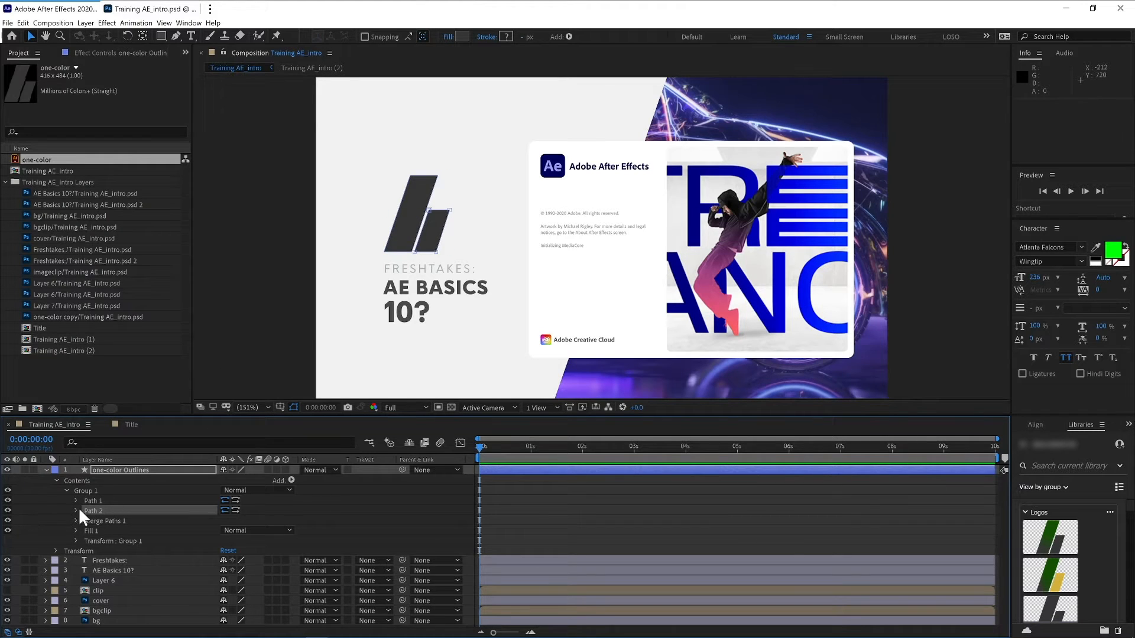
pyautogui.click(76, 510)
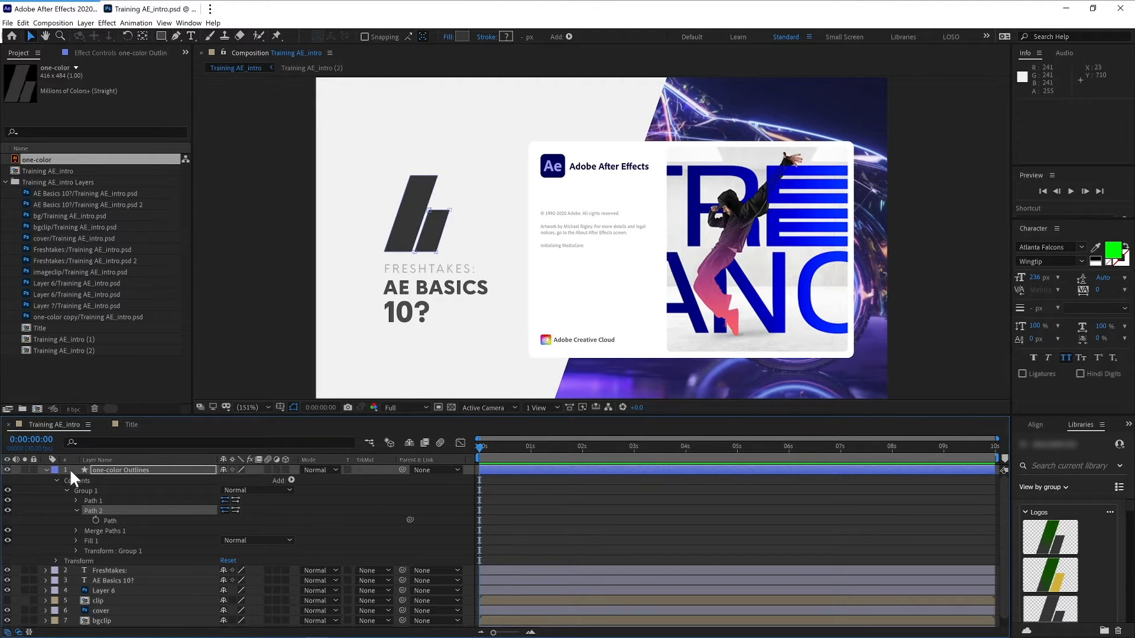
pyautogui.click(46, 470)
# - Rename the one-color Outlines layer as Logo
pyautogui.click(131, 470)
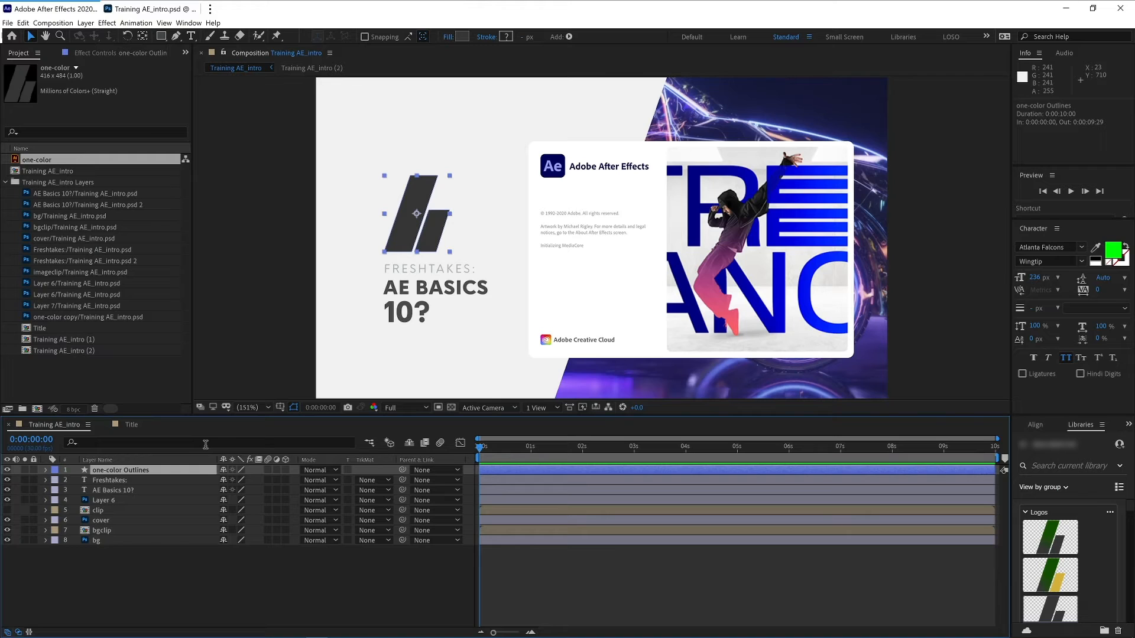
pyautogui.press('Return')
pyautogui.press('BackSpace')
pyautogui.press('BackSpace')
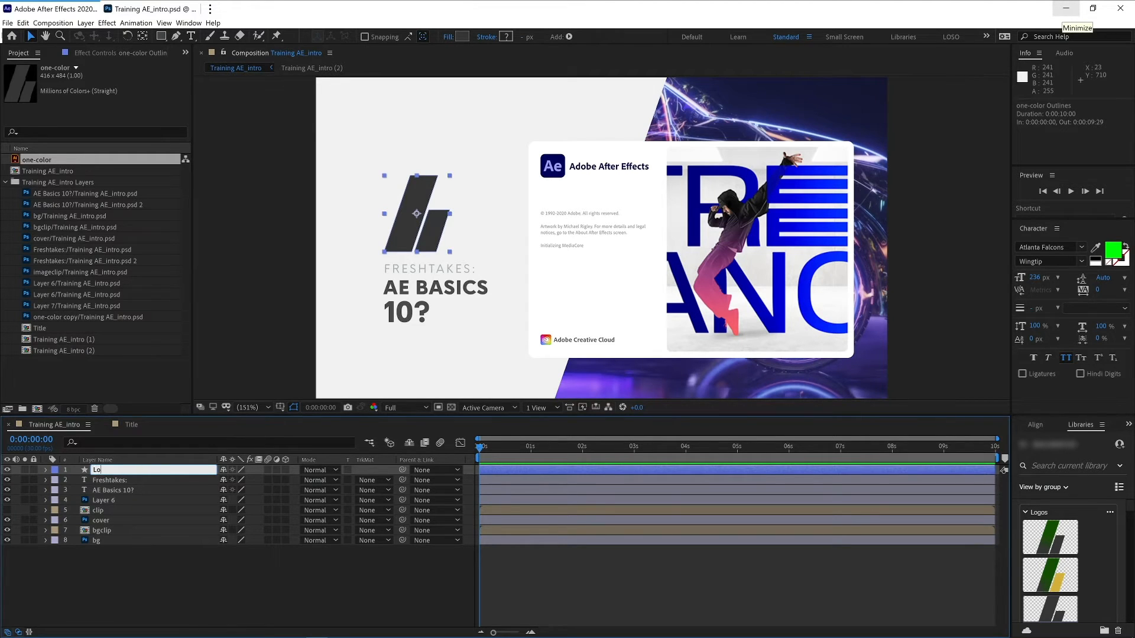
pyautogui.write('Logo')
pyautogui.press('Return')
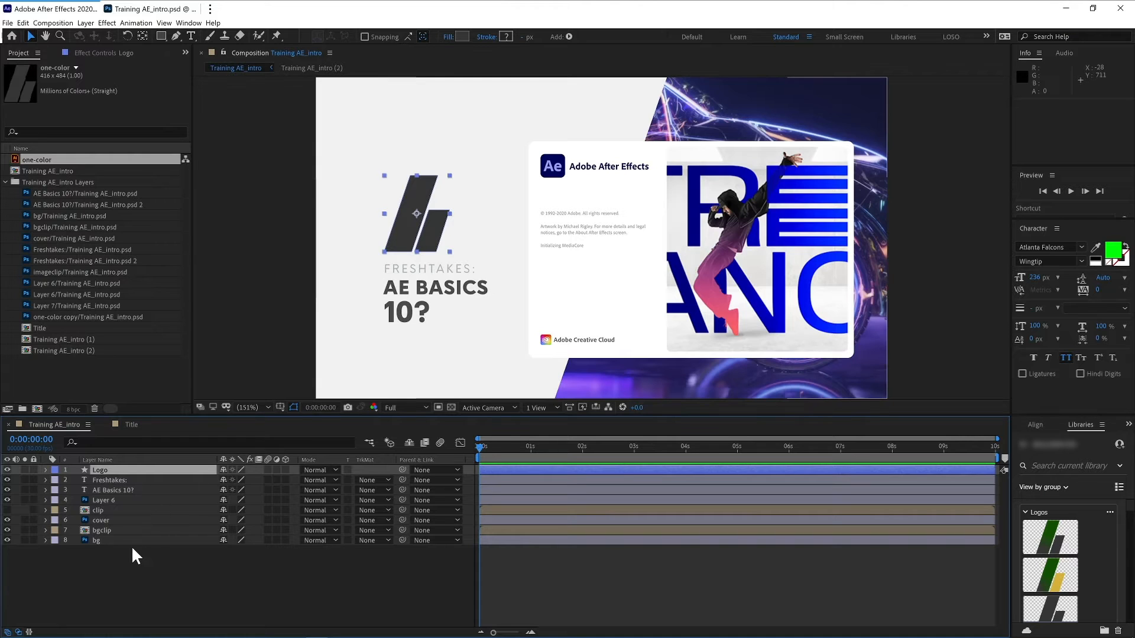
# - Check Layer 6 by toggling its visibility, then delete the layer
pyautogui.click(111, 577)
pyautogui.click(114, 500)
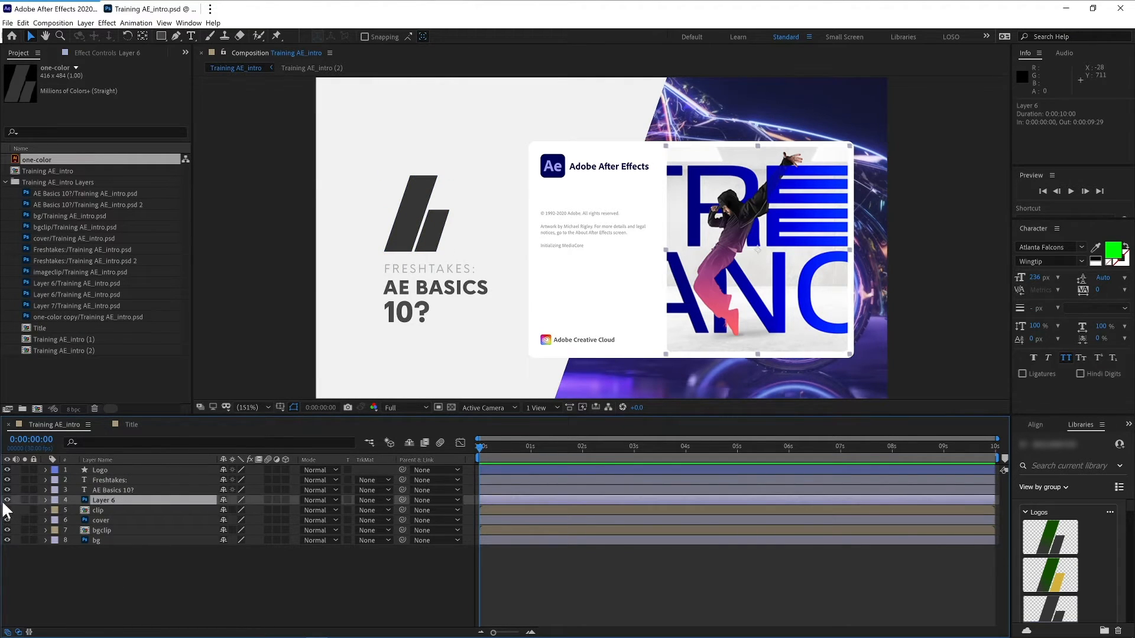
pyautogui.click(7, 500)
pyautogui.click(7, 500)
pyautogui.click(7, 500)
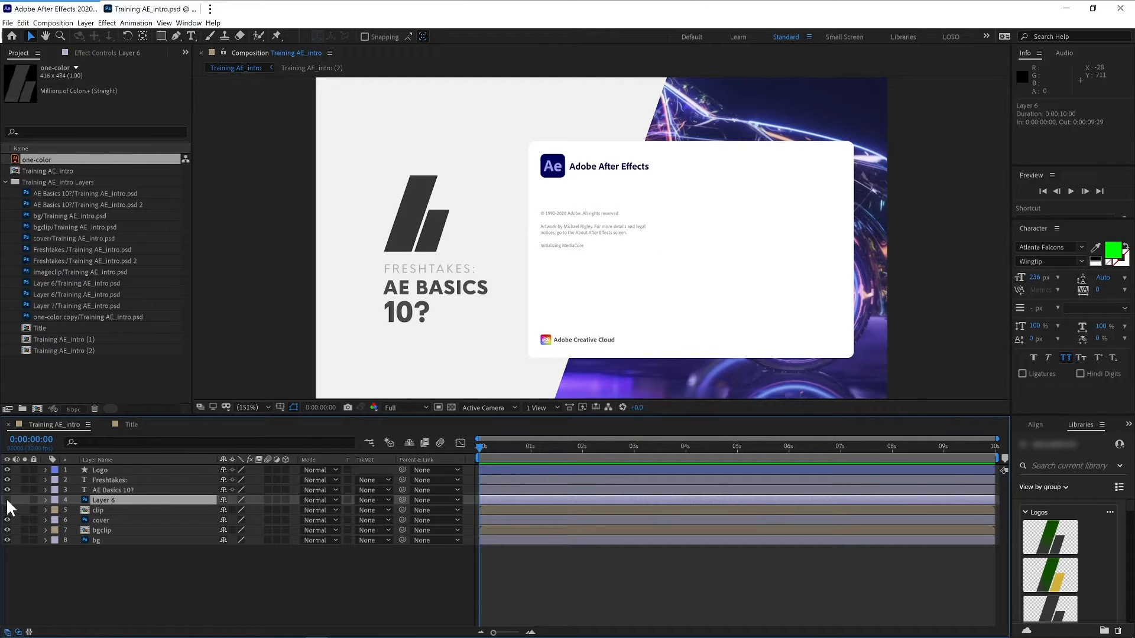
pyautogui.click(7, 500)
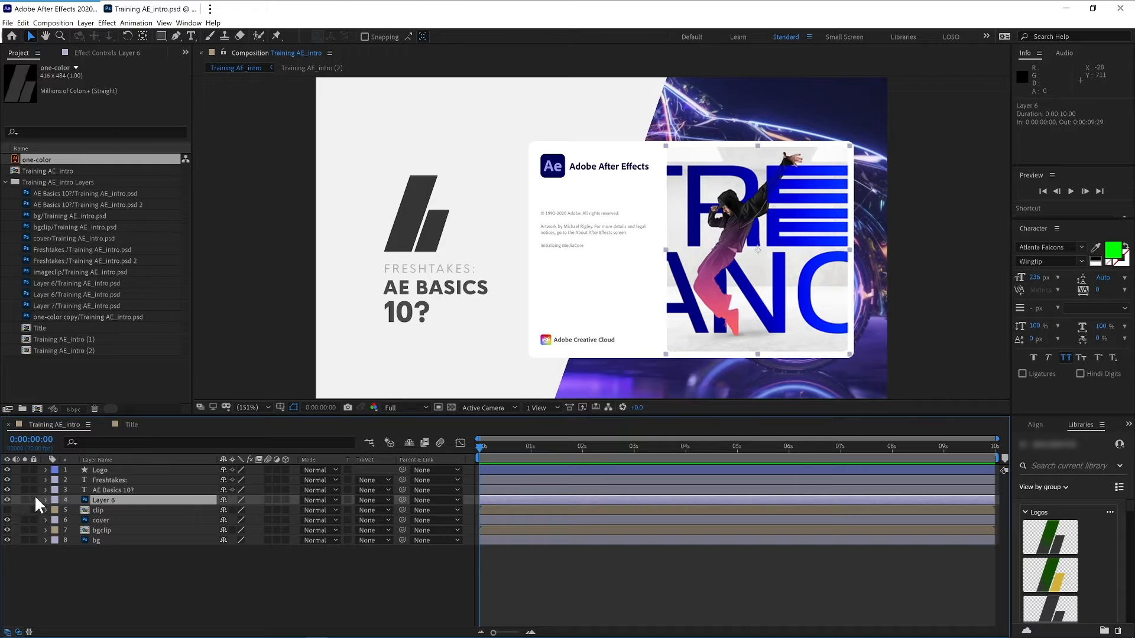
pyautogui.press('Delete')
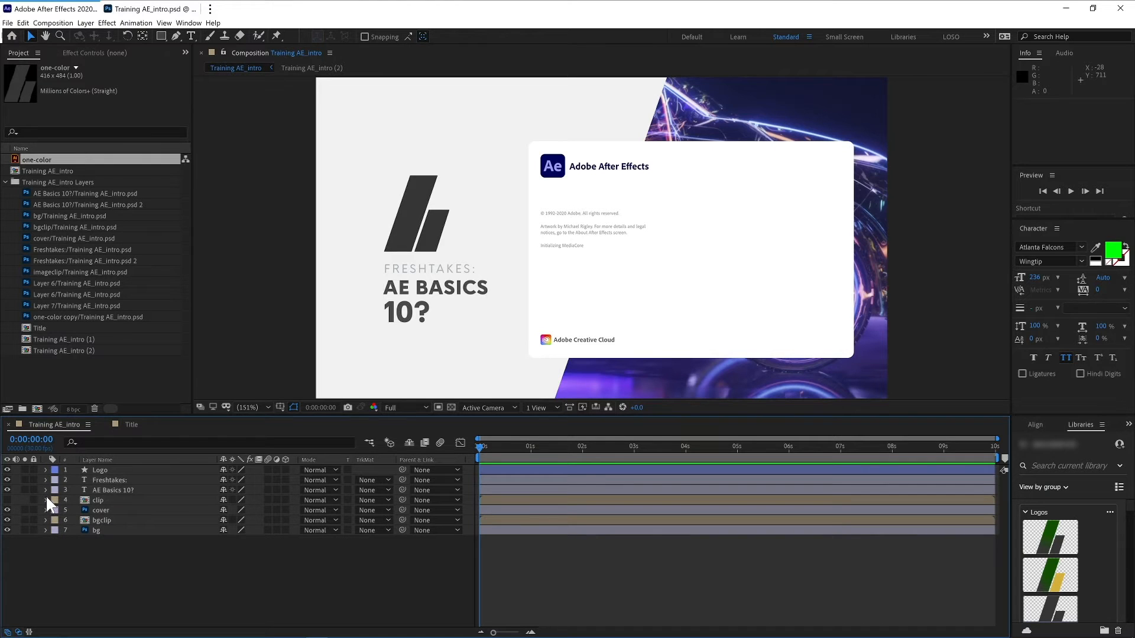
# - Turn the clip layer back on, open its precomposition and lock the clip layer inside it
pyautogui.click(7, 500)
pyautogui.click(83, 500)
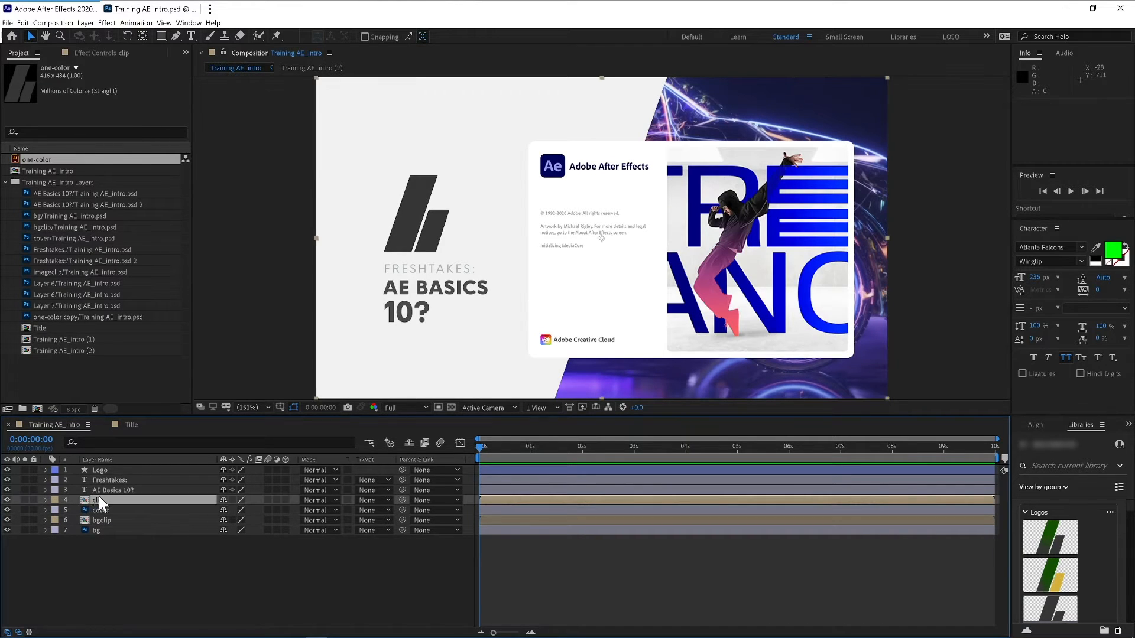
pyautogui.doubleClick(88, 498)
pyautogui.click(110, 480)
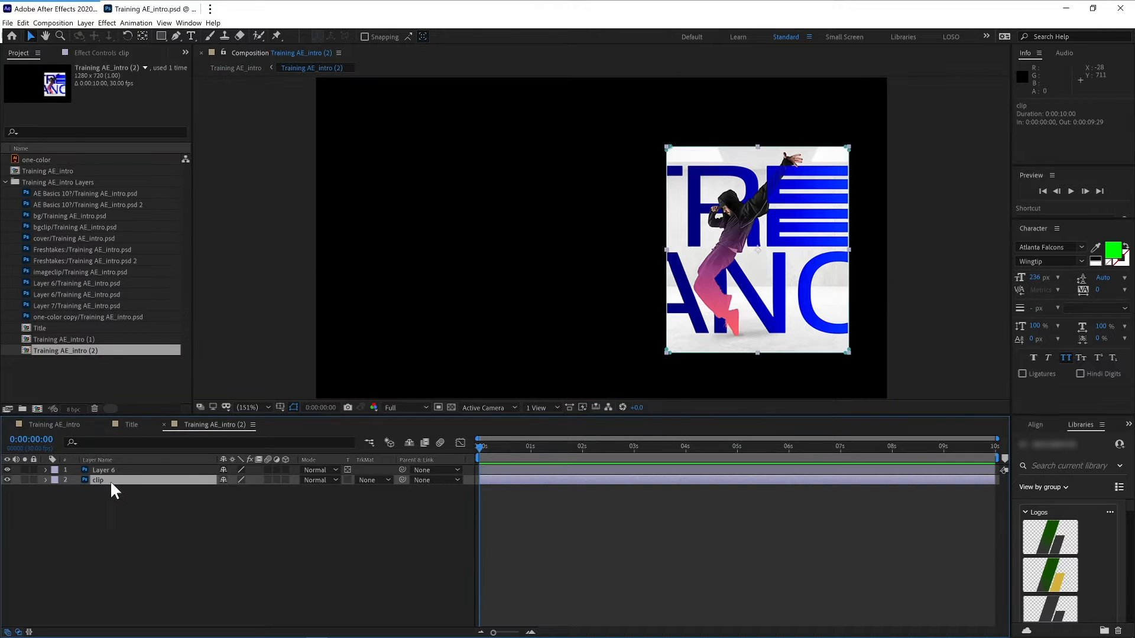
pyautogui.click(34, 480)
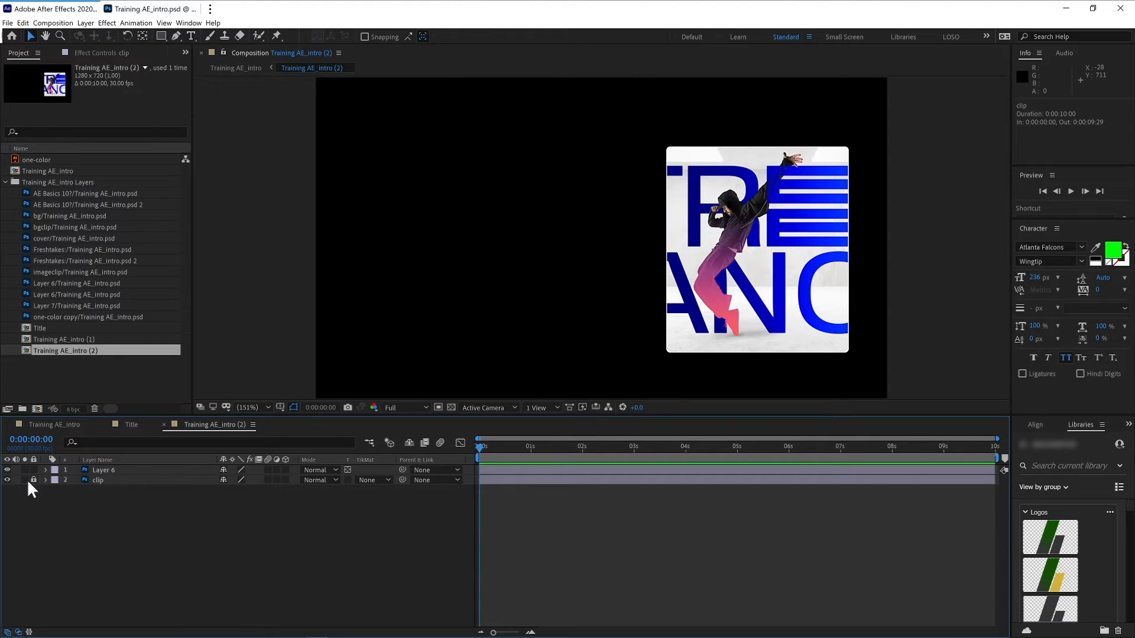
pyautogui.click(124, 471)
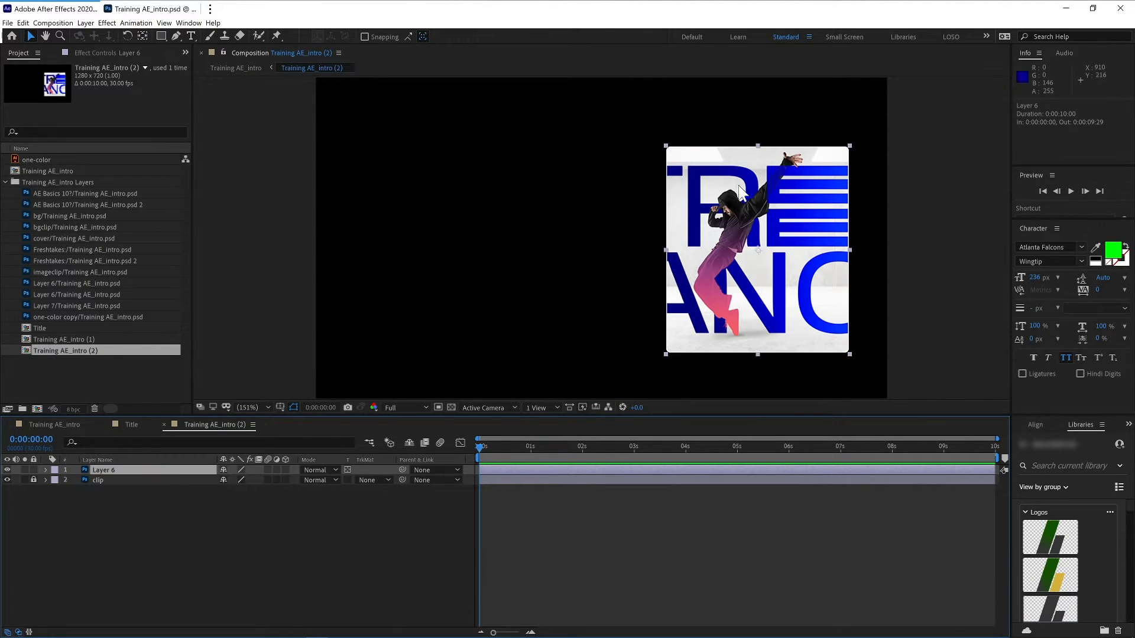
pyautogui.click(66, 424)
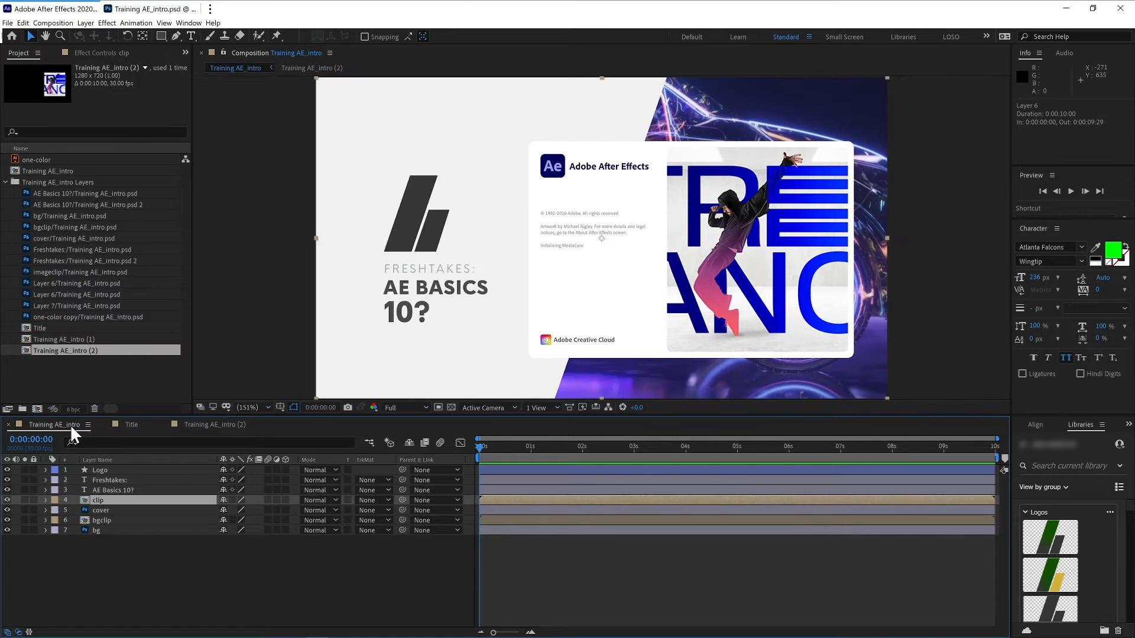
# - Set the label colour of the clip and cover layers to Yellow
pyautogui.click(121, 509)
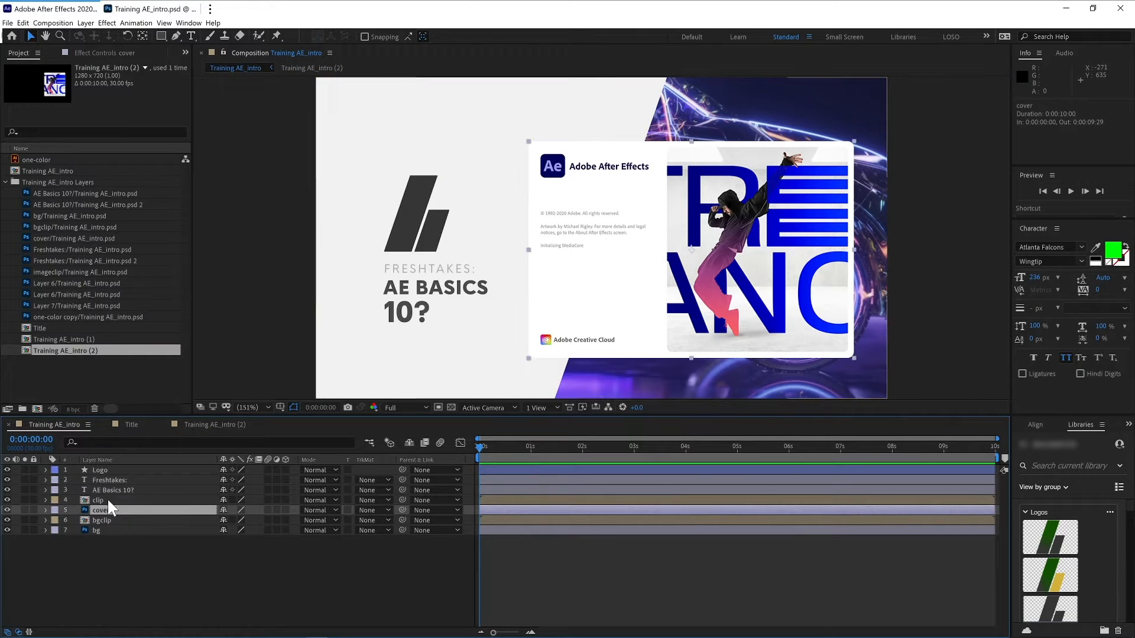
pyautogui.keyDown('ctrl'); pyautogui.click(107, 497); pyautogui.keyUp('ctrl')
pyautogui.click(55, 501)
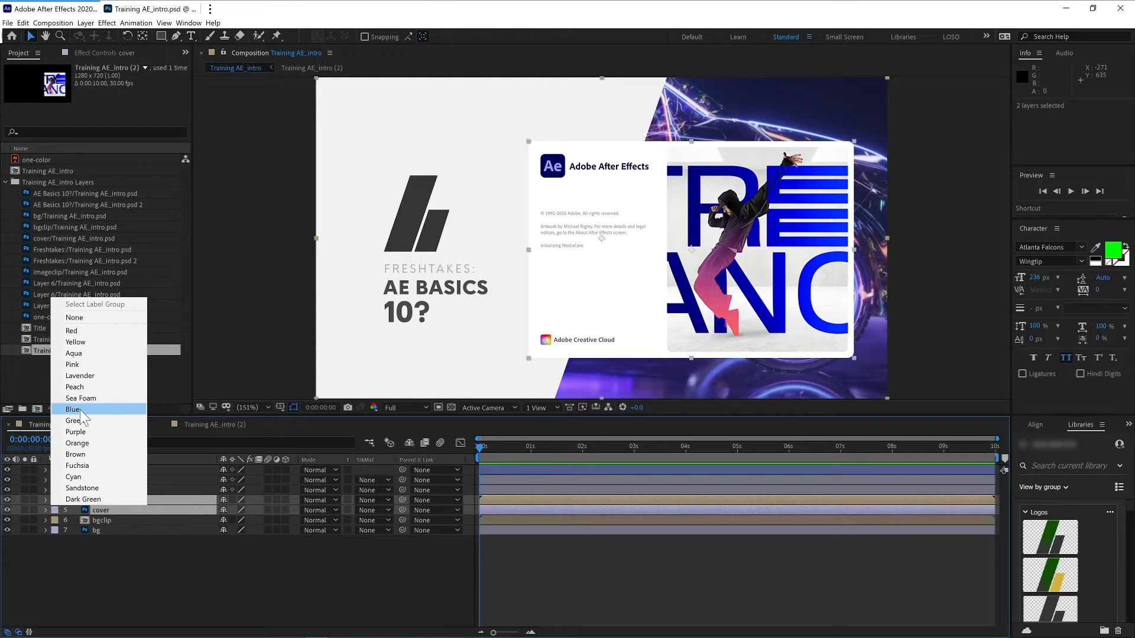
pyautogui.click(85, 342)
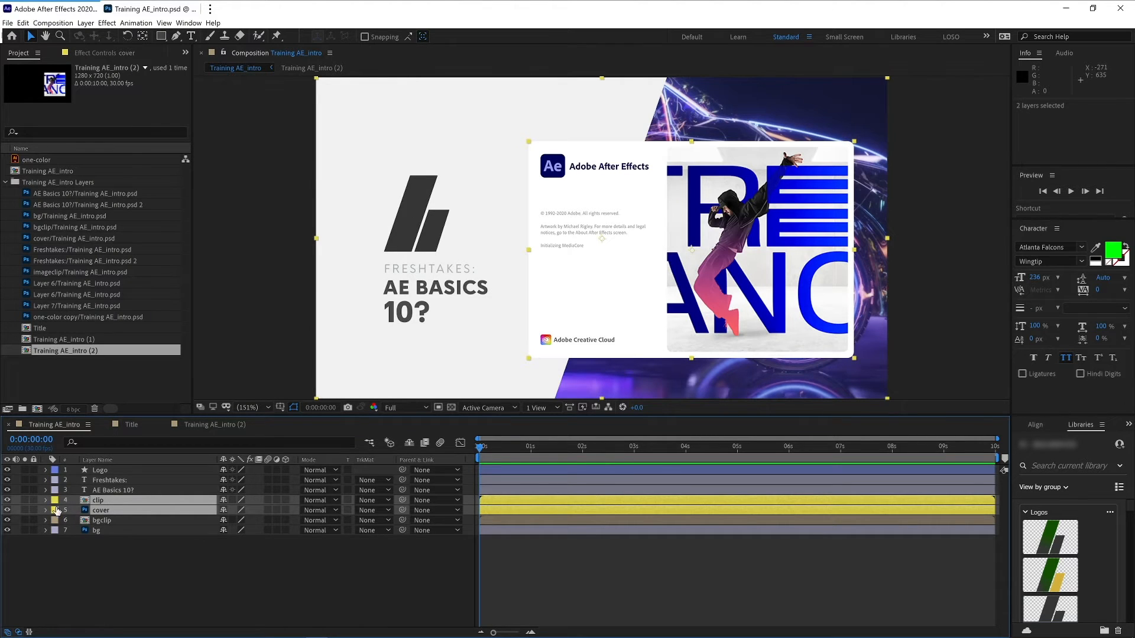
# - Open the bgclip precomposition and lock its bgclip layer
pyautogui.click(96, 547)
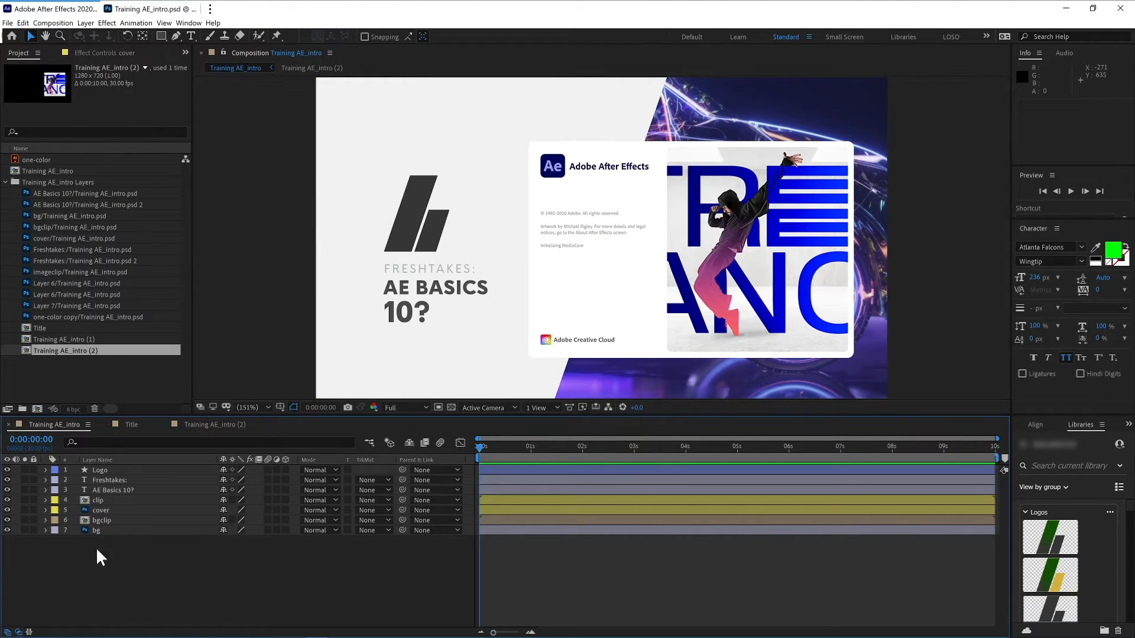
pyautogui.click(104, 500)
pyautogui.click(104, 509)
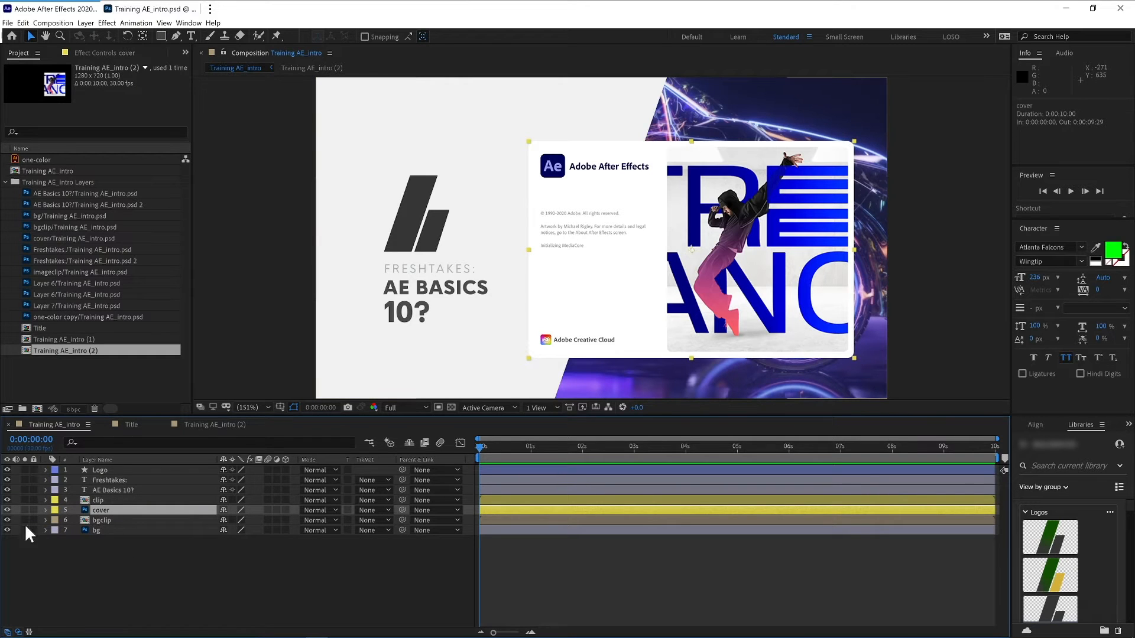
pyautogui.click(8, 521)
pyautogui.click(8, 521)
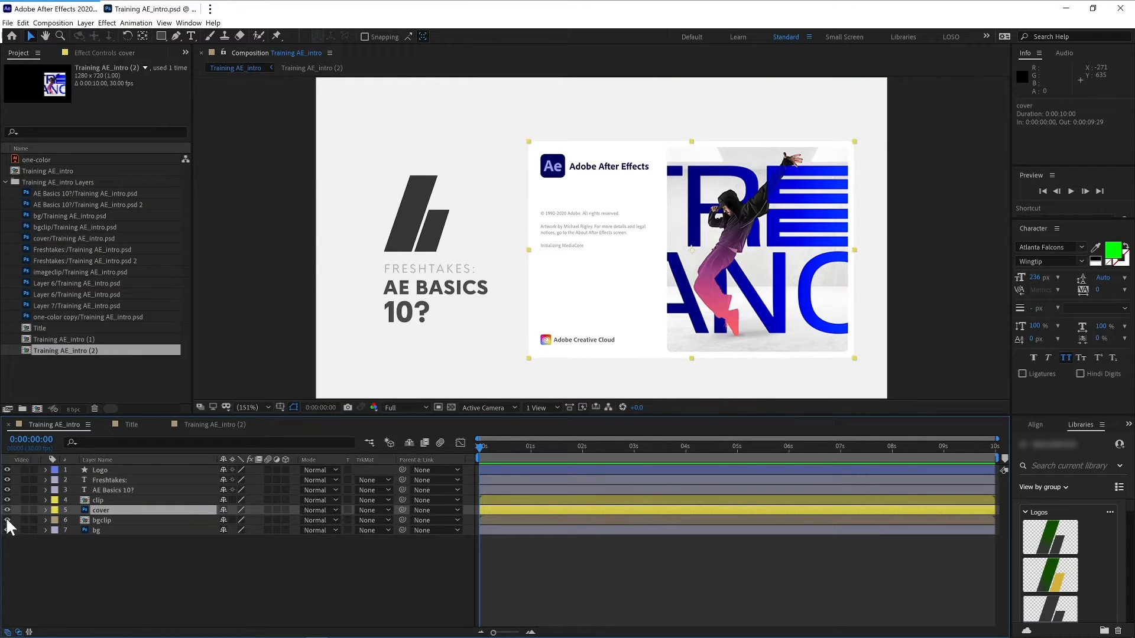
pyautogui.doubleClick(84, 518)
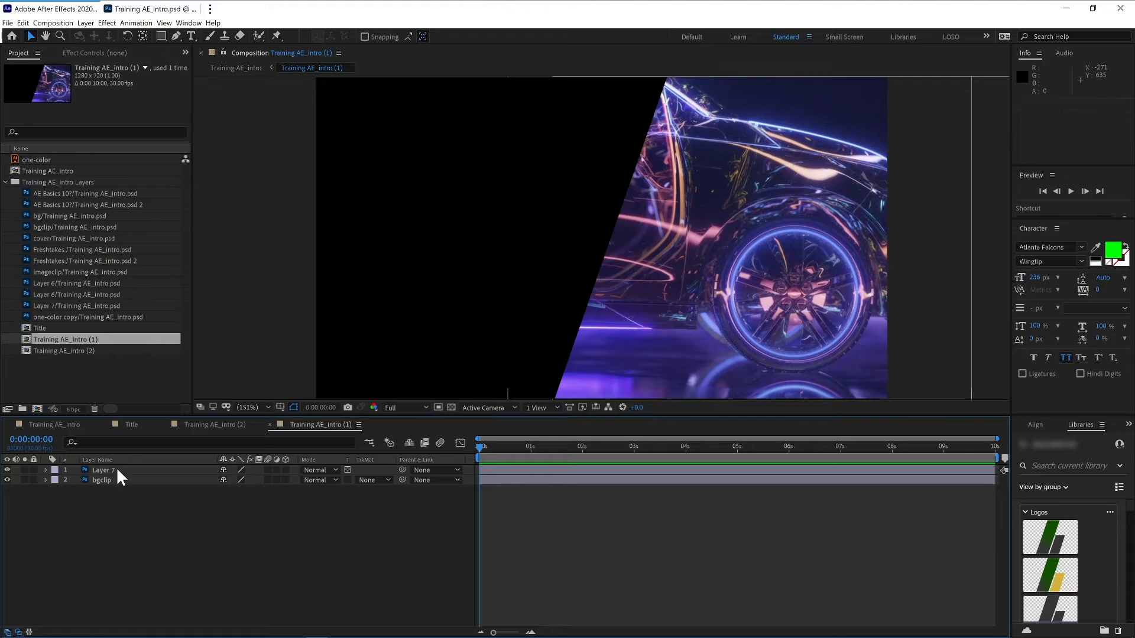
pyautogui.click(104, 481)
pyautogui.click(33, 480)
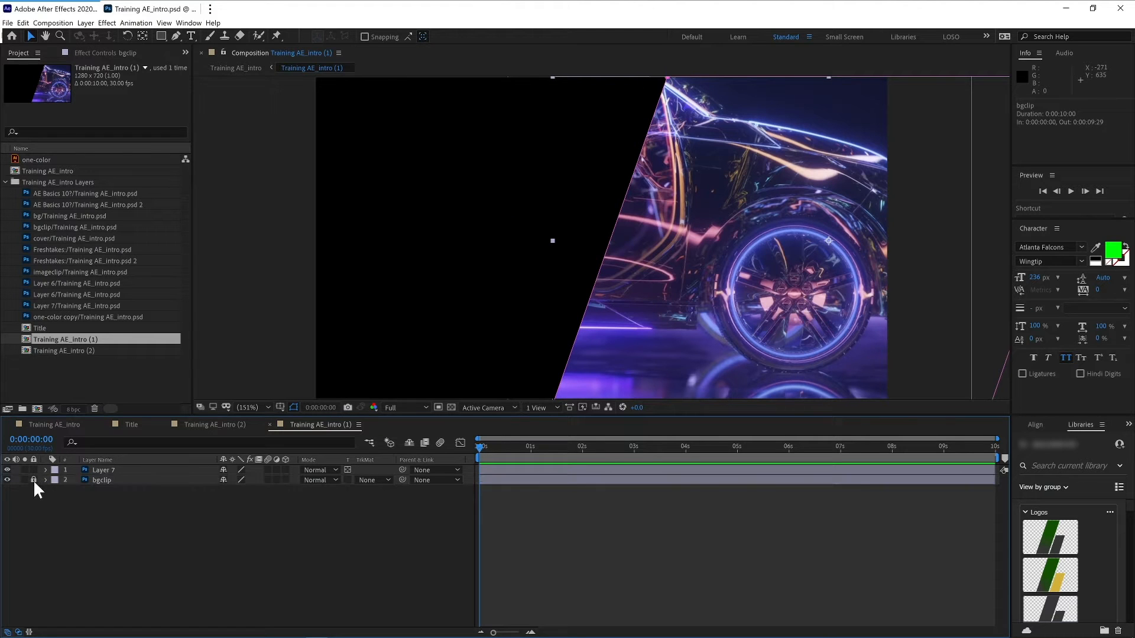
# - Try moving Layer 7 in the viewer, then undo the move
pyautogui.click(111, 471)
pyautogui.moveTo(665, 284); pyautogui.dragTo(669, 243)
pyautogui.hotkey('ctrl', 'z')
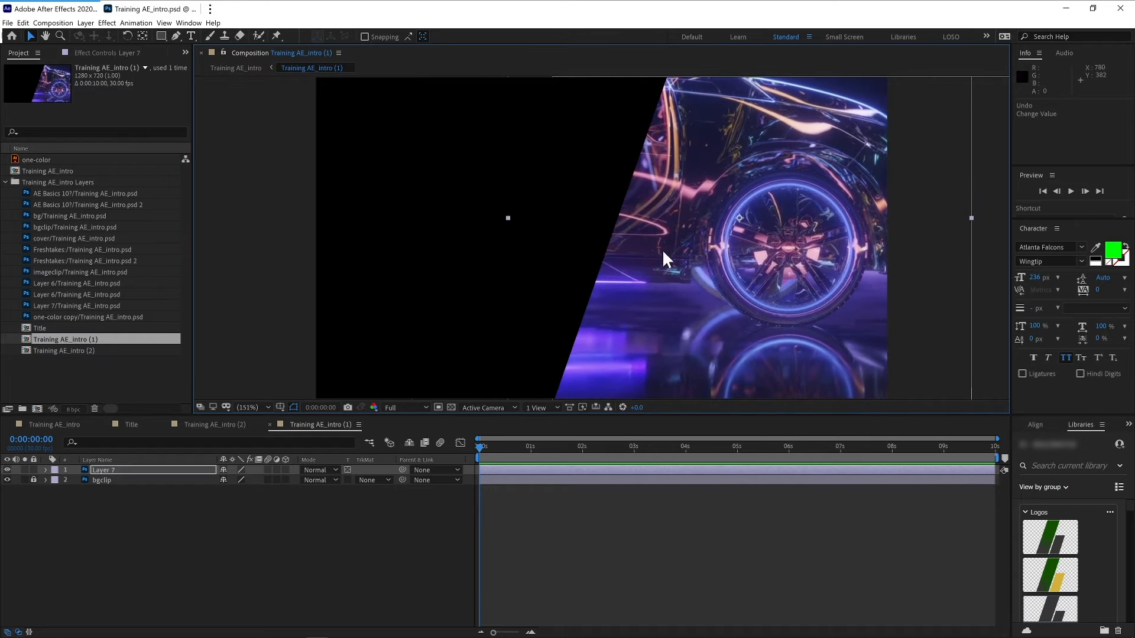
# - Lock the bgclip layer again and return to the main Training AE_intro composition
pyautogui.click(96, 484)
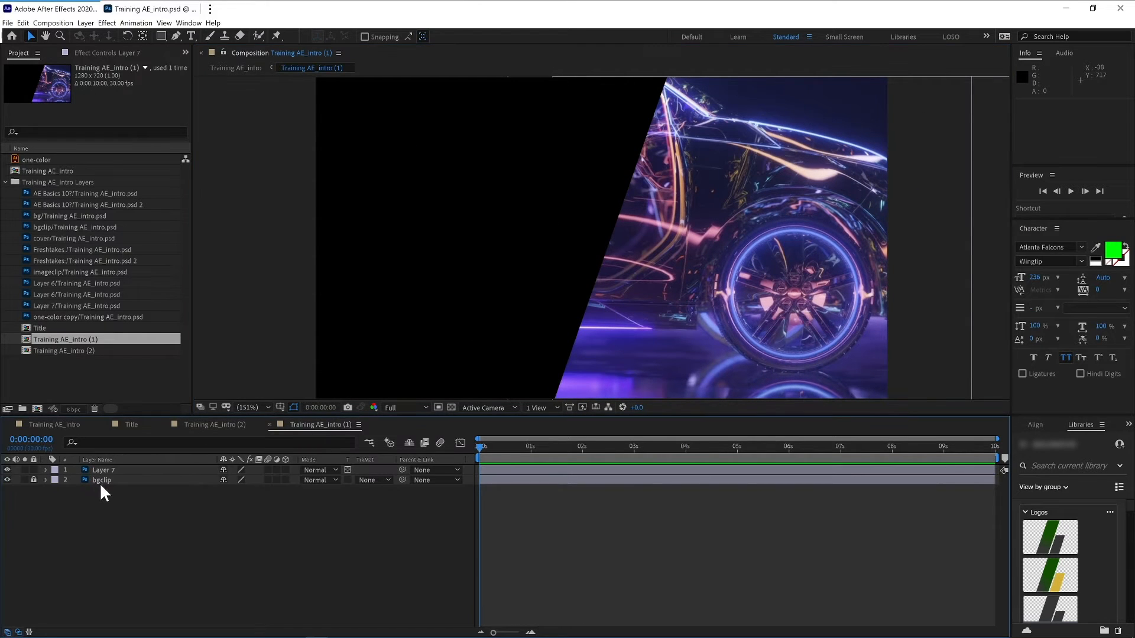
pyautogui.moveTo(621, 271); pyautogui.dragTo(597, 276)
pyautogui.hotkey('ctrl', 'z')
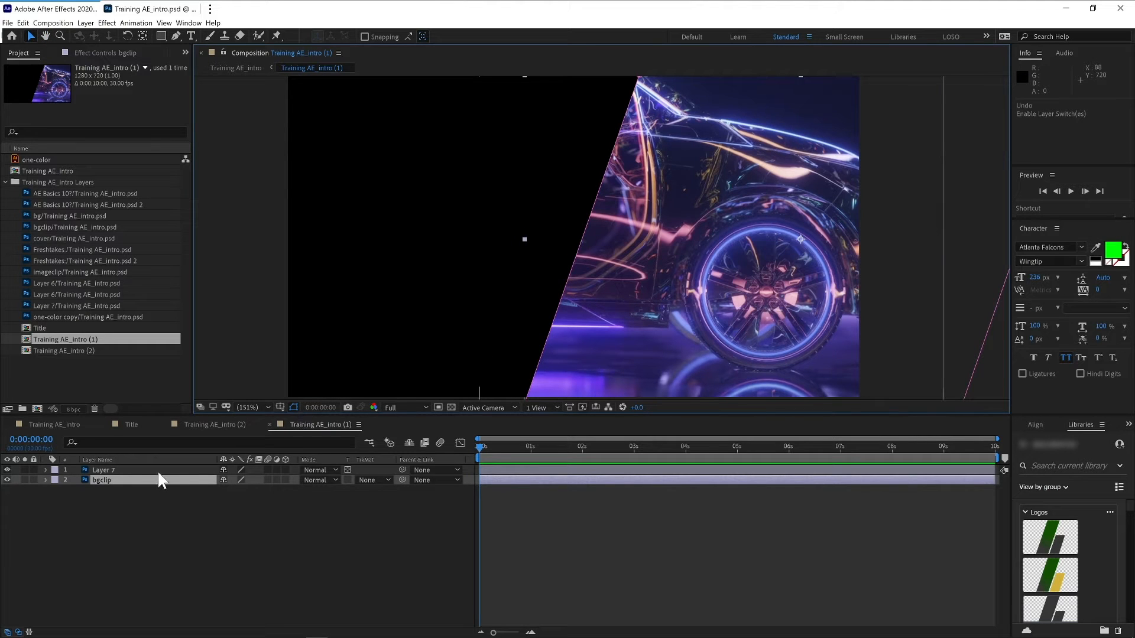
pyautogui.hotkey('ctrl', 'l')
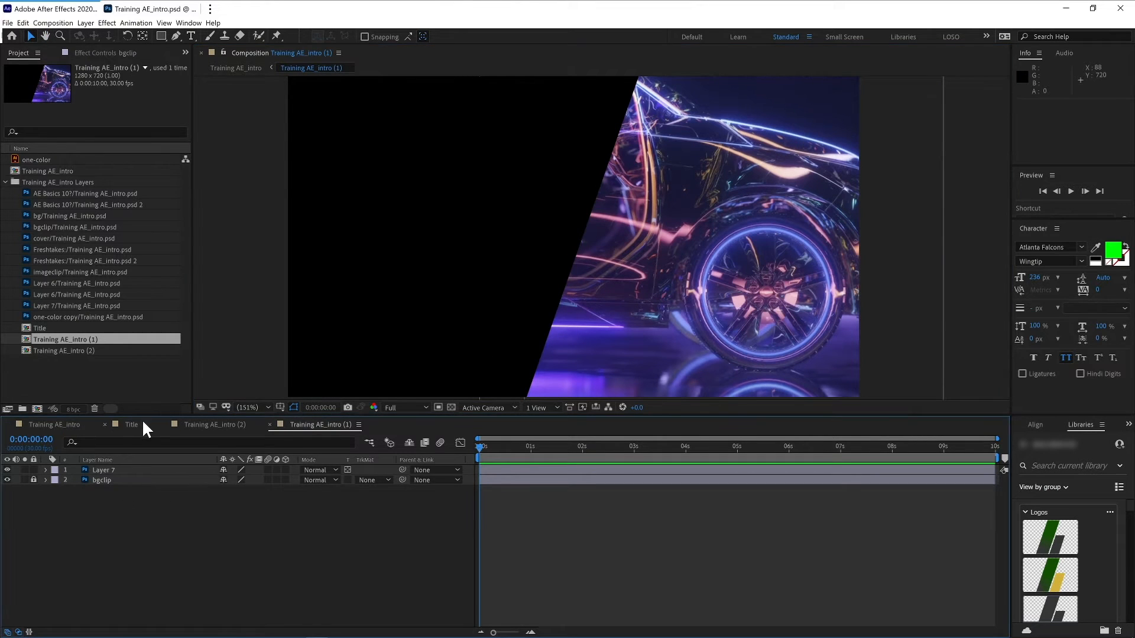
pyautogui.click(80, 424)
# - Hide the bg layer in the main composition
pyautogui.click(113, 548)
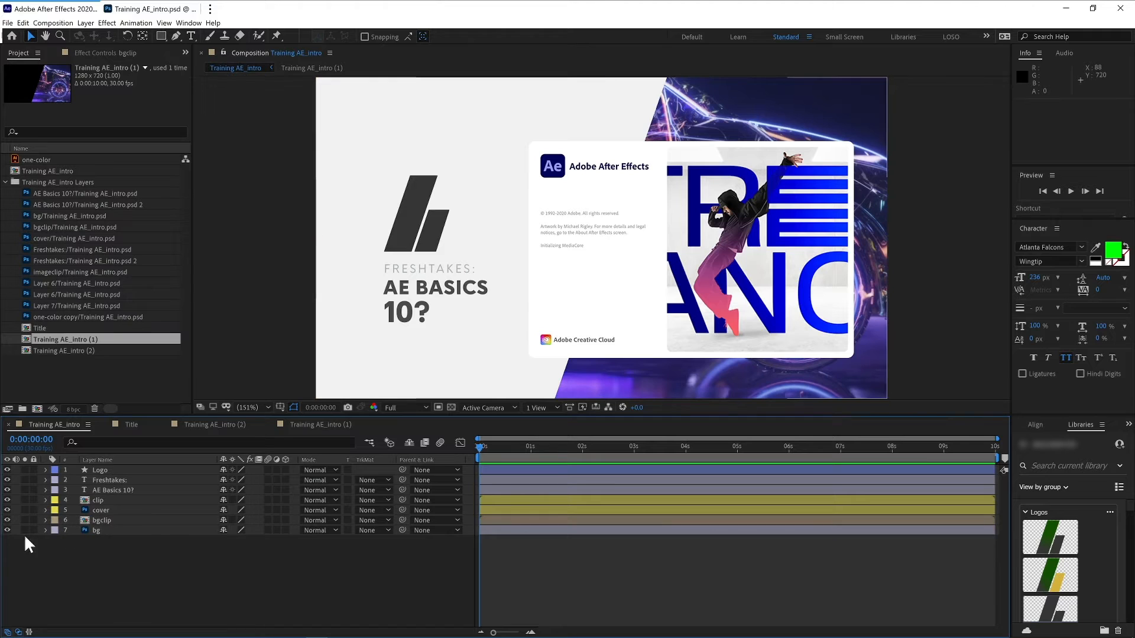
pyautogui.click(7, 530)
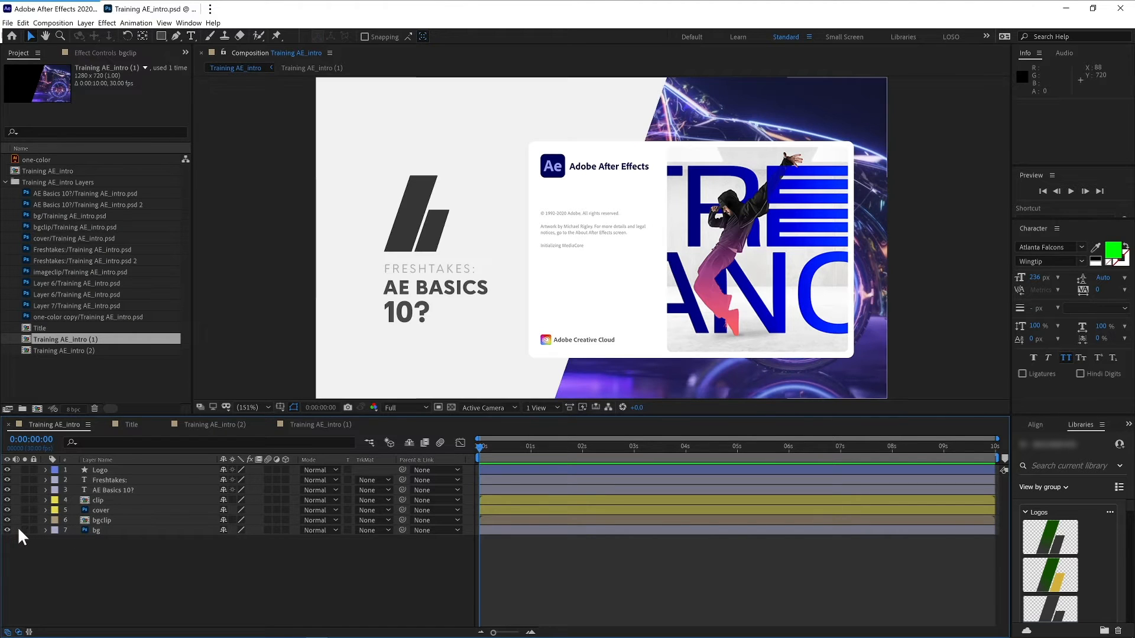
pyautogui.click(101, 529)
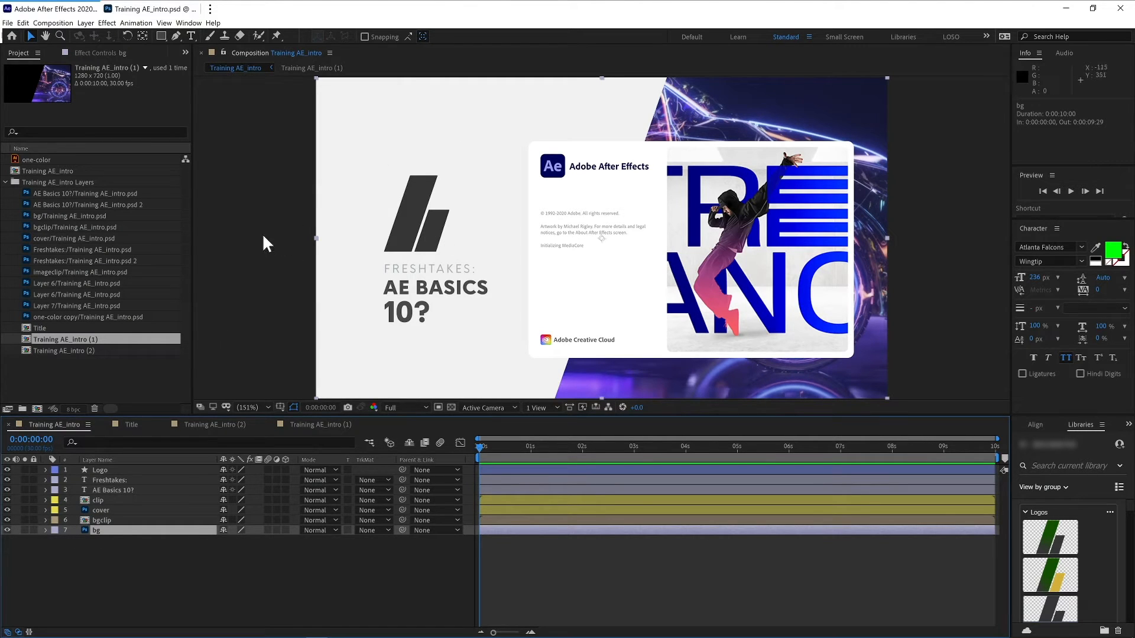
pyautogui.click(7, 530)
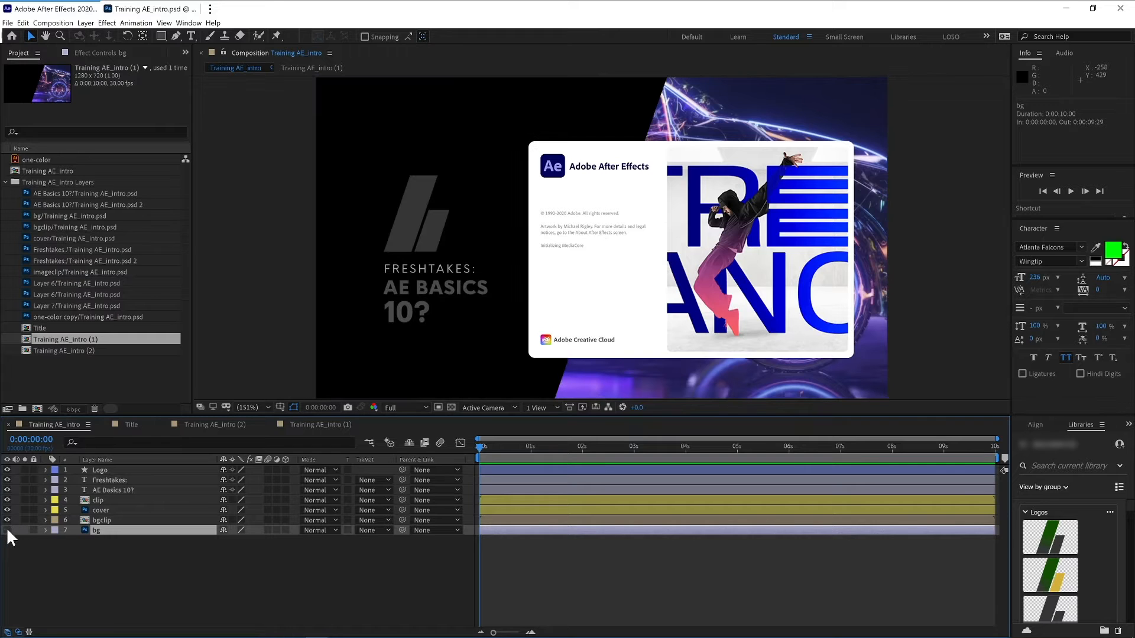
pyautogui.click(7, 530)
pyautogui.click(7, 530)
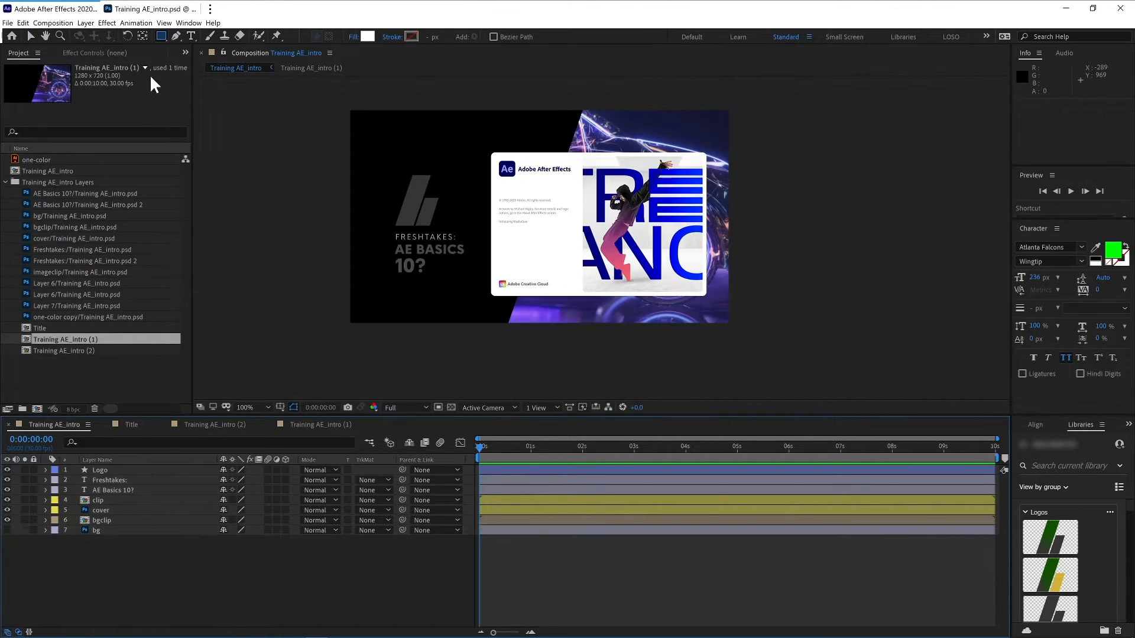
# - Draw a rectangle shape layer covering the whole frame and move it to the bottom of the layer stack
pyautogui.click(160, 35)
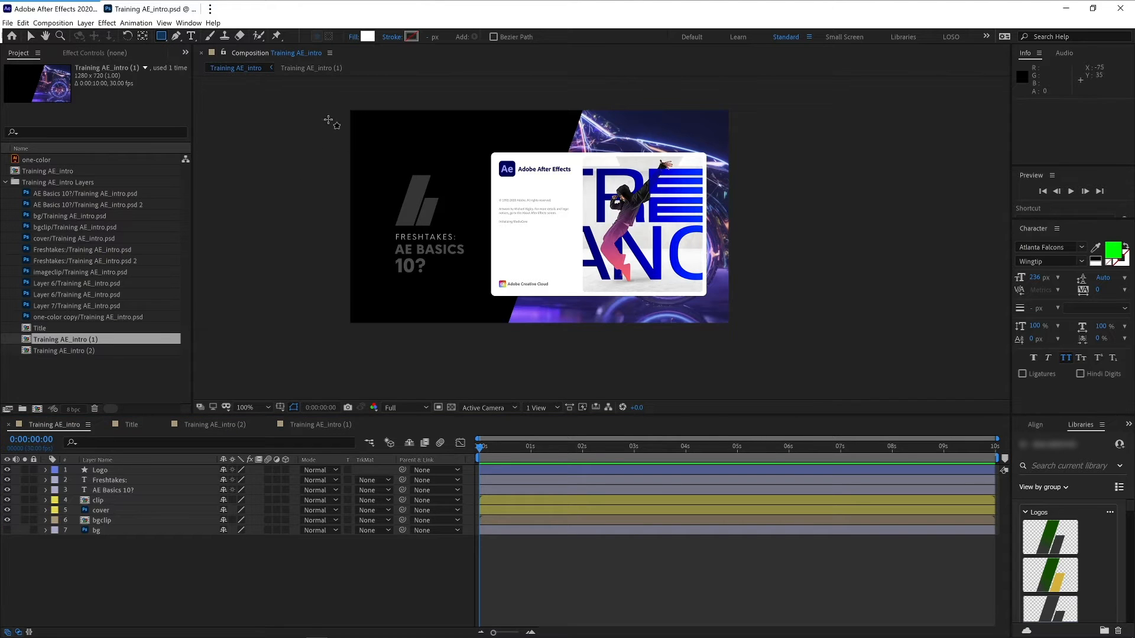
pyautogui.moveTo(343, 99); pyautogui.dragTo(738, 334)
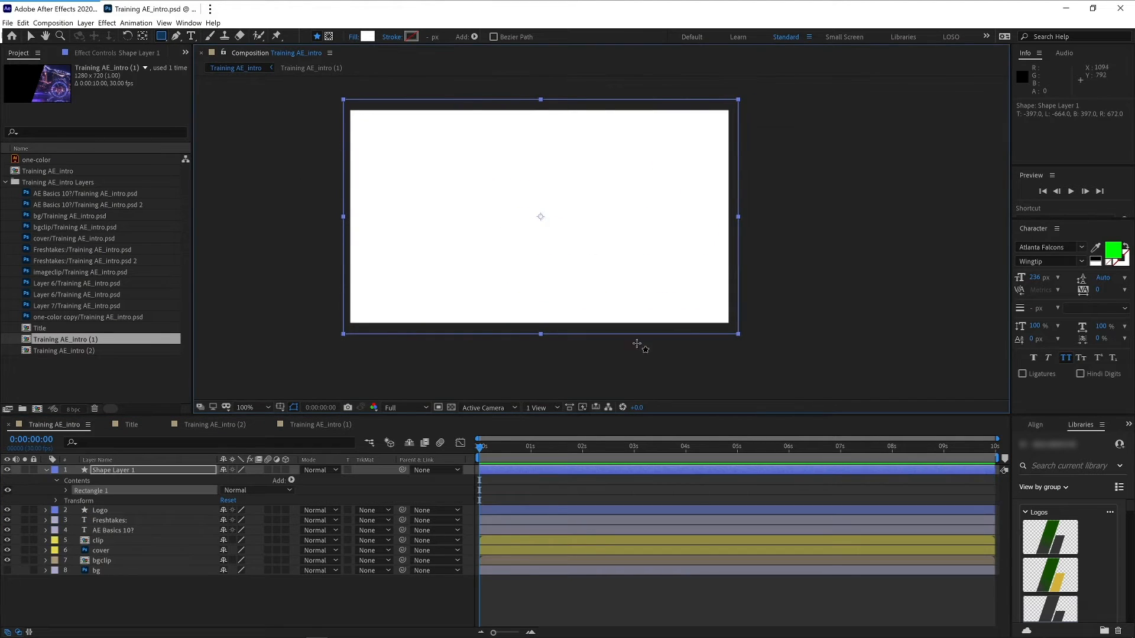
pyautogui.moveTo(166, 472); pyautogui.dragTo(161, 575)
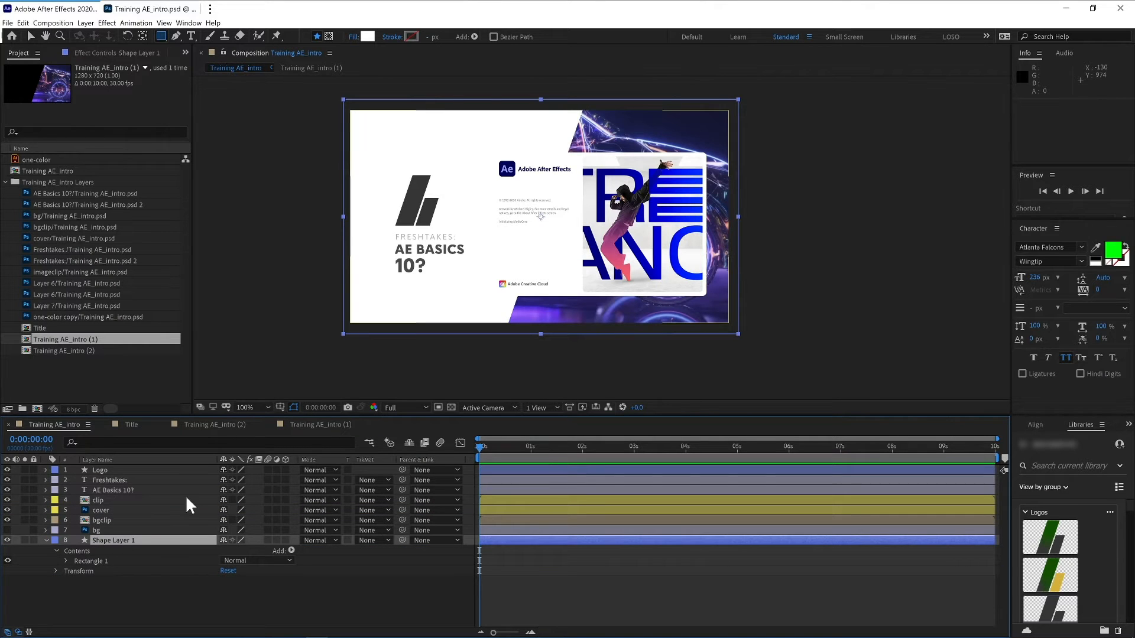
# - Rename the new shape layer as BG
pyautogui.press('Return')
pyautogui.write('BG')
pyautogui.press('Return')
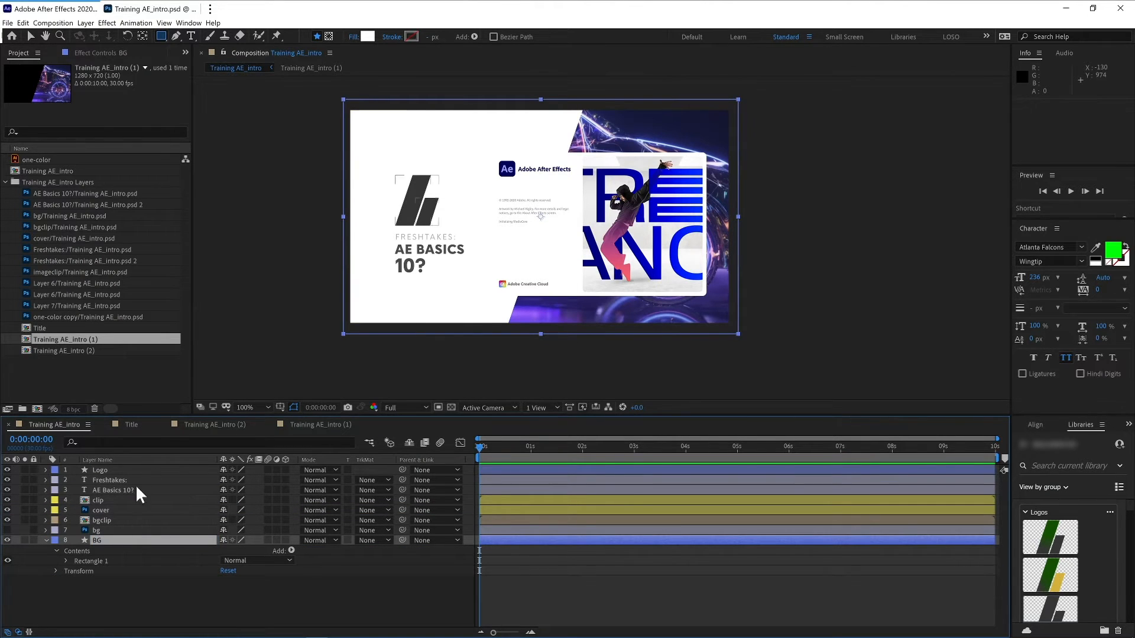
# - Sample the bg layer's light grey with the eyedropper and apply it as the BG shape's fill colour F1F1F1
pyautogui.click(8, 531)
pyautogui.click(109, 531)
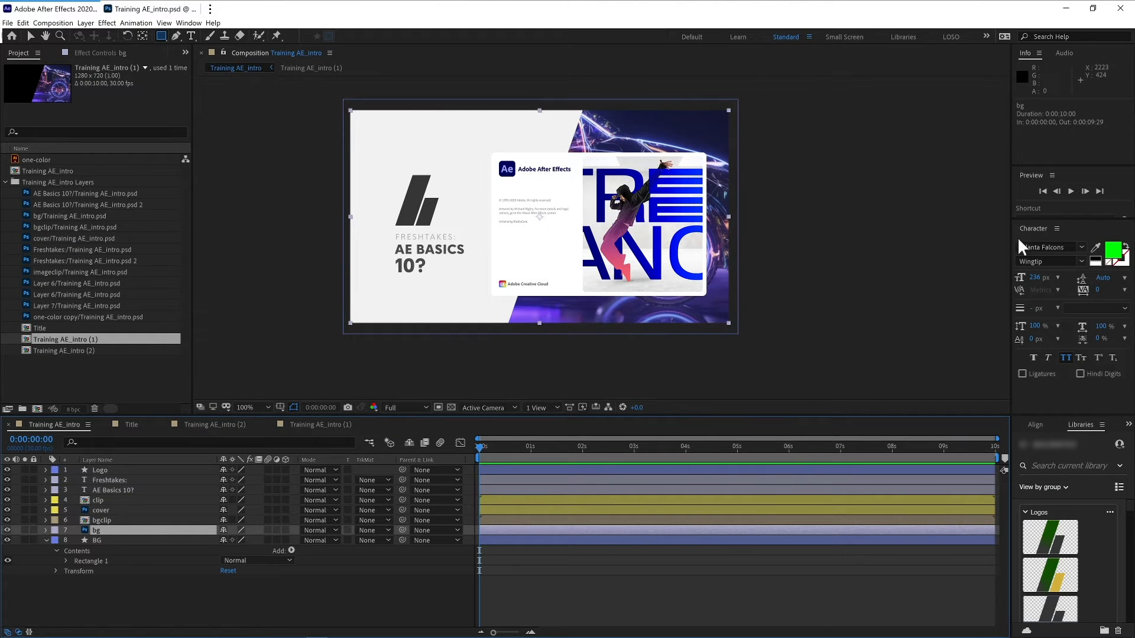
pyautogui.click(1096, 247)
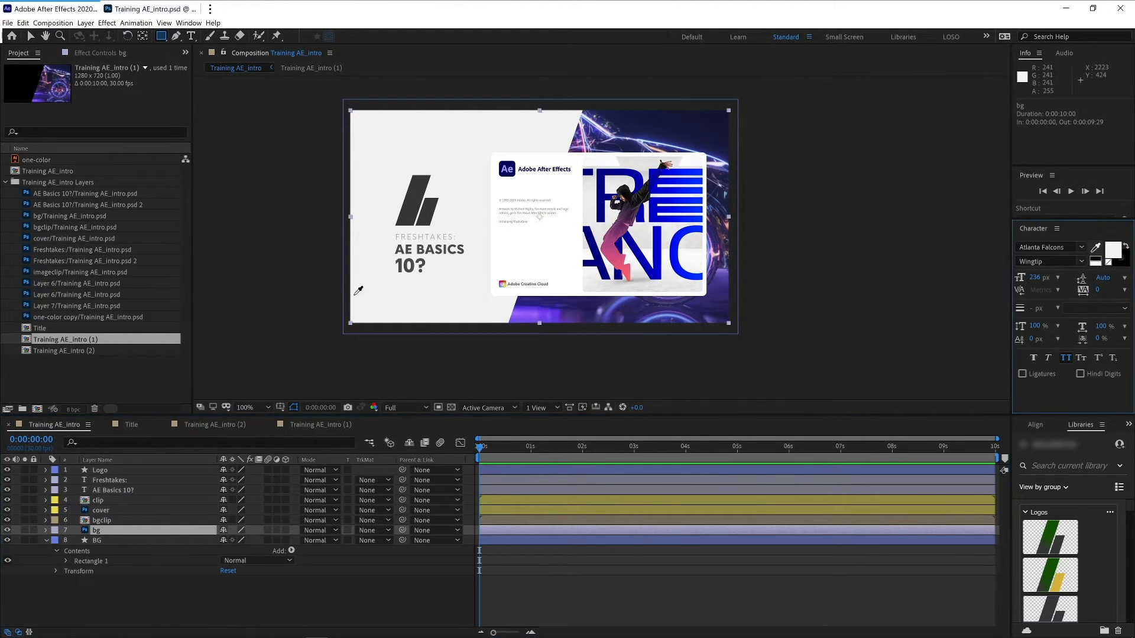
pyautogui.click(372, 304)
pyautogui.click(1115, 249)
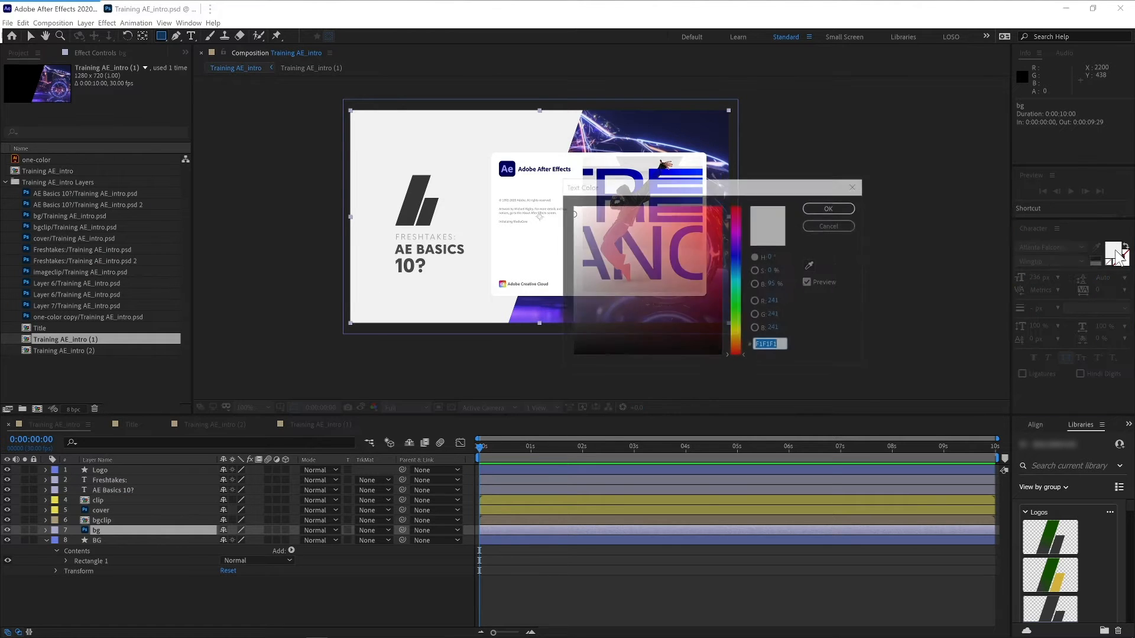
pyautogui.click(830, 225)
pyautogui.click(122, 539)
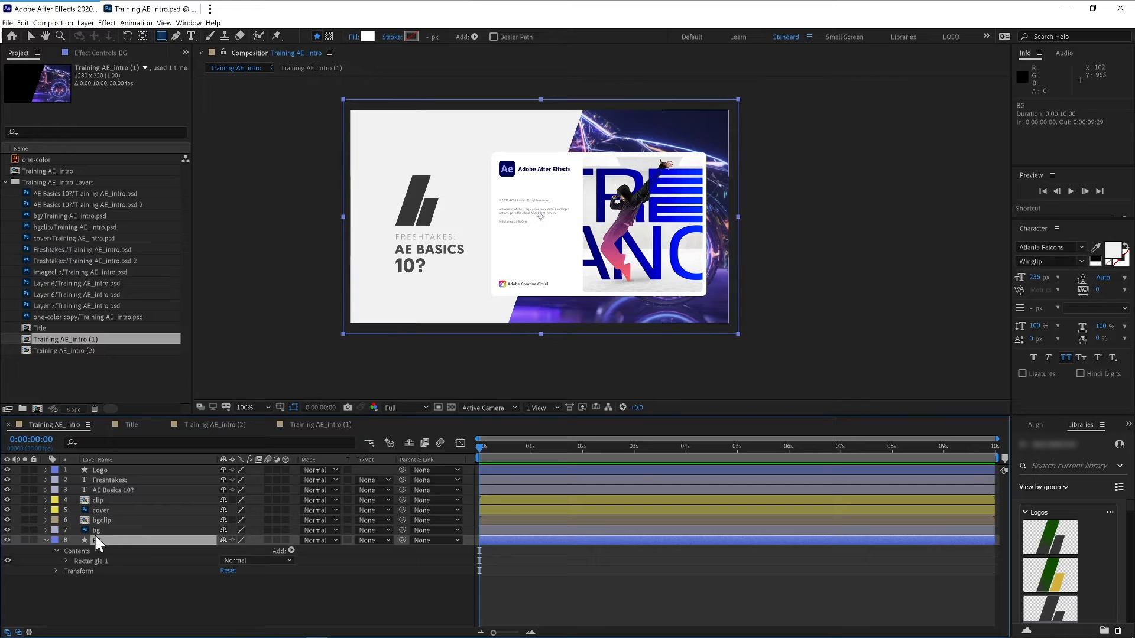
pyautogui.click(367, 36)
pyautogui.click(841, 207)
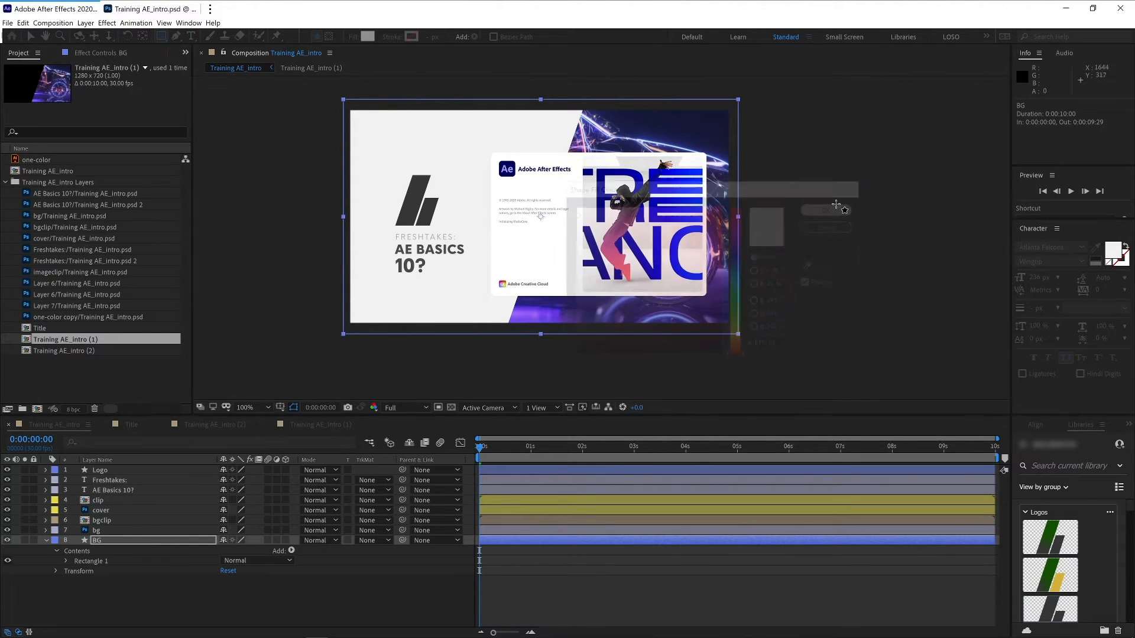
# - Delete the original bg layer and collapse the BG shape layer
pyautogui.click(130, 531)
pyautogui.press('Delete')
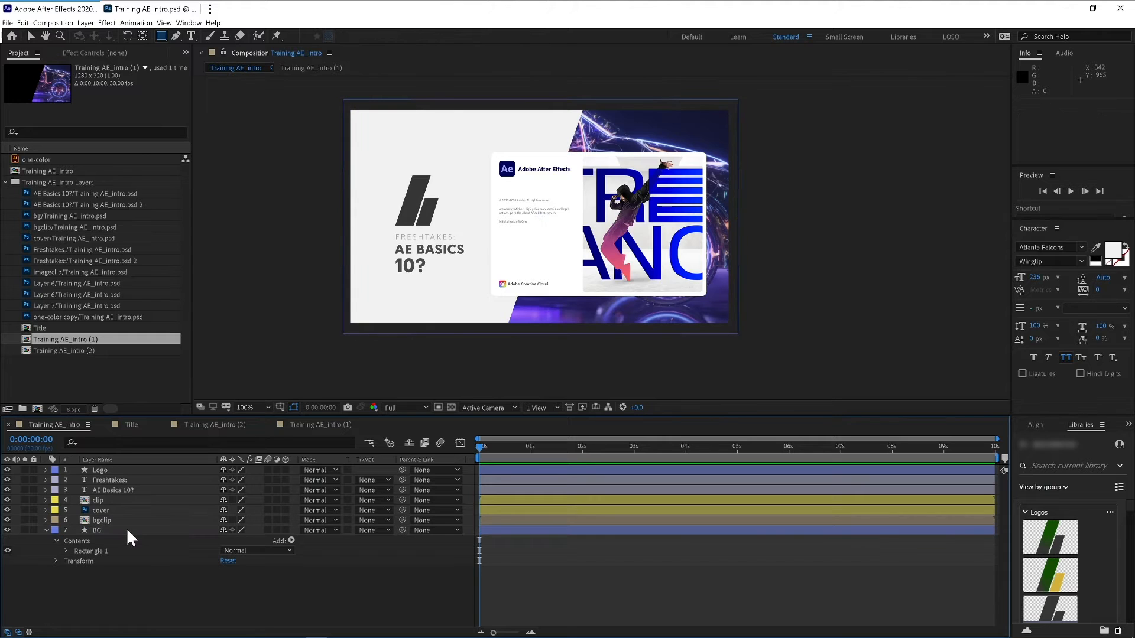
pyautogui.click(115, 530)
pyautogui.click(45, 529)
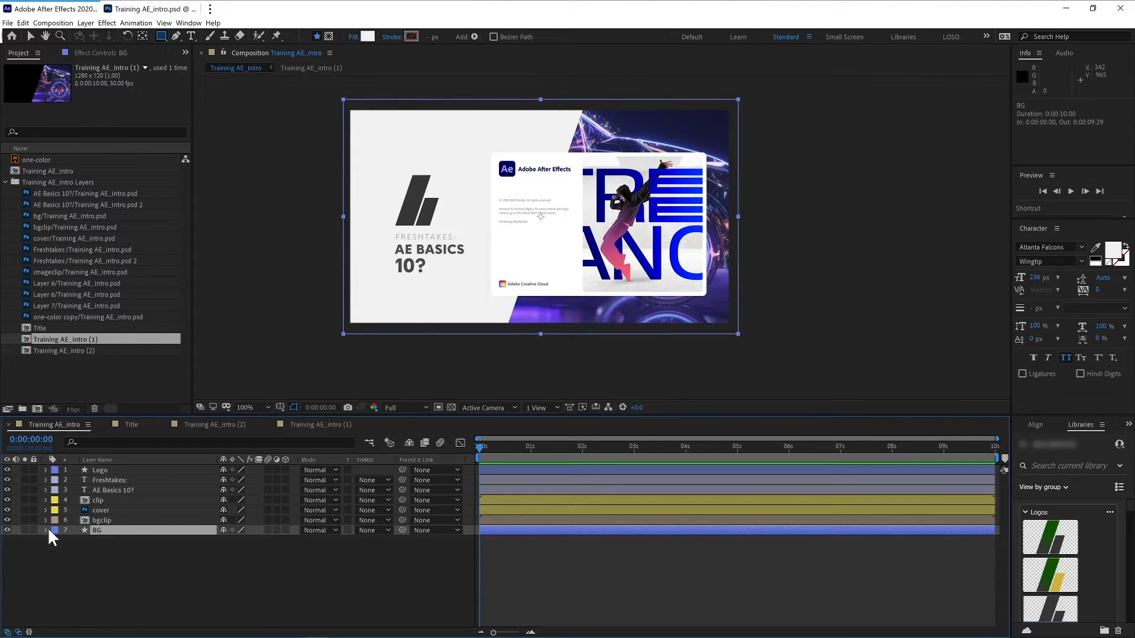
pyautogui.click(367, 36)
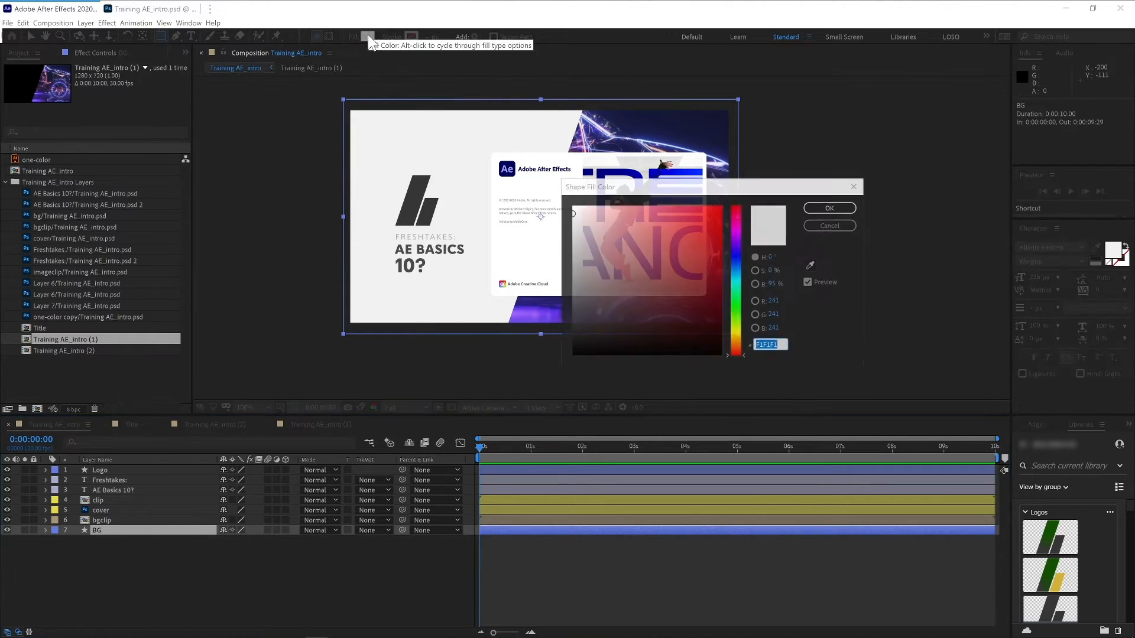
pyautogui.click(690, 274)
pyautogui.click(699, 215)
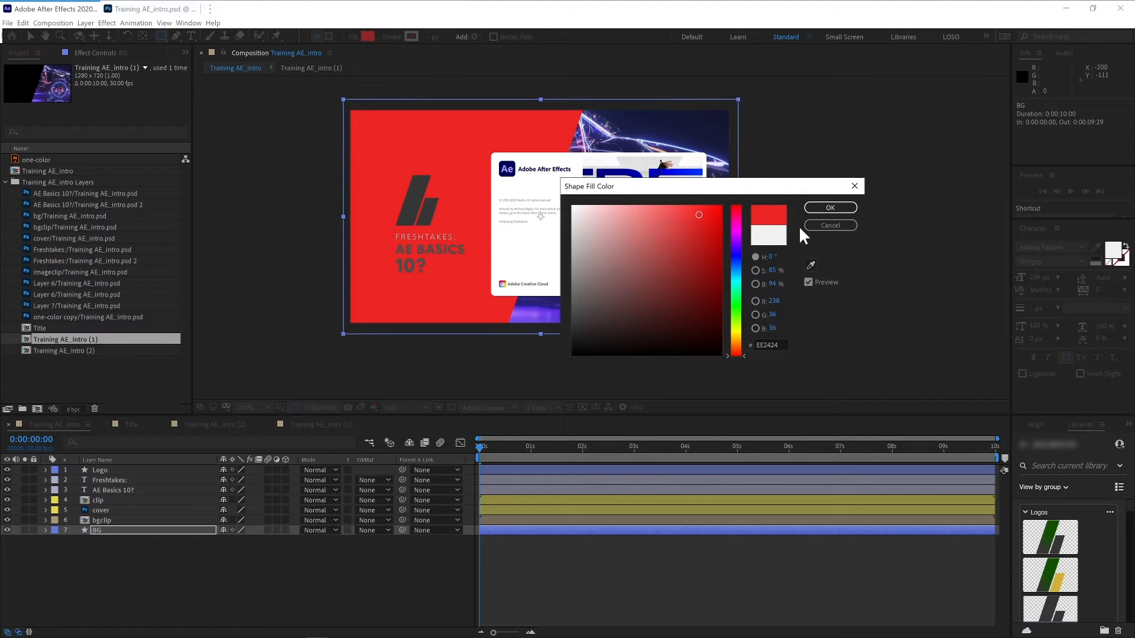
pyautogui.click(832, 223)
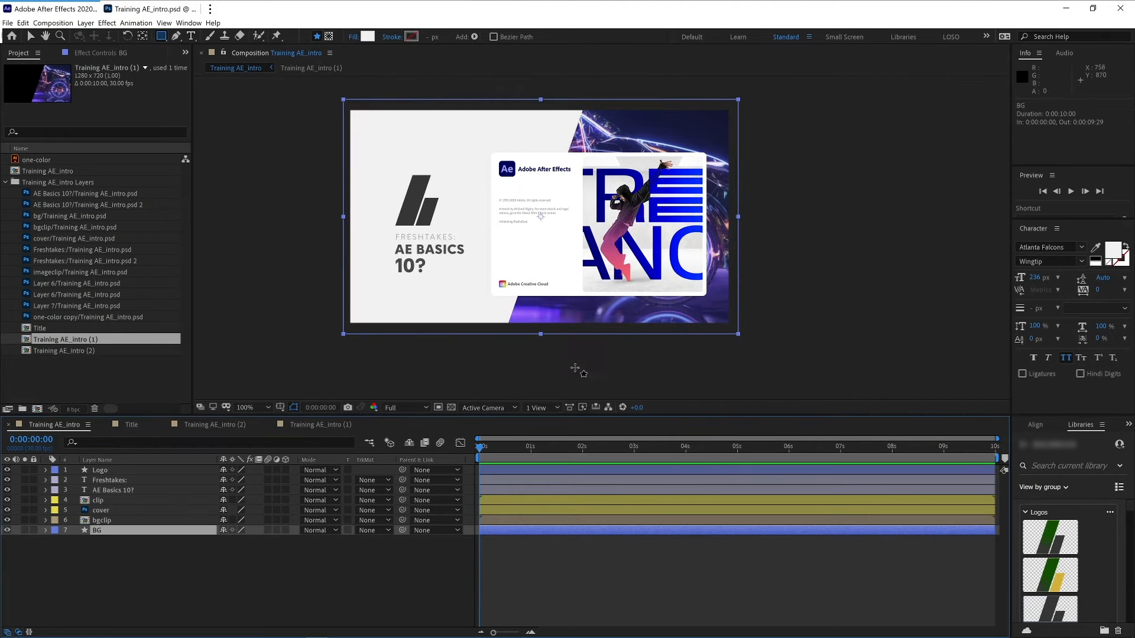
pyautogui.press('v')
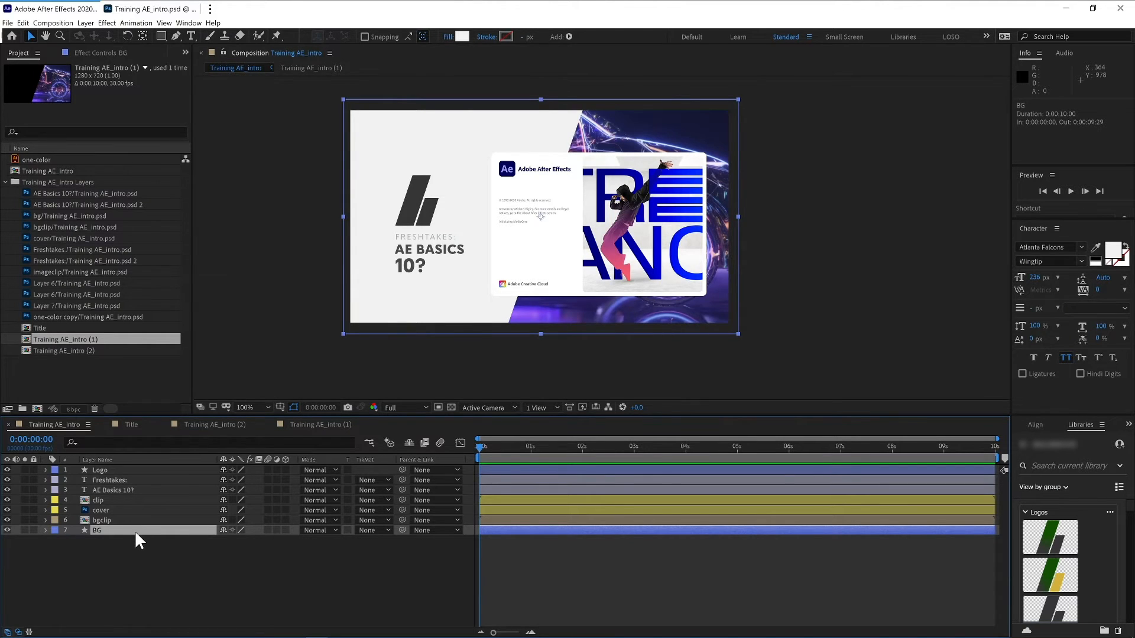
# - Save the project as Training AE_201.aep next to the existing project file
pyautogui.hotkey('ctrl', 's')
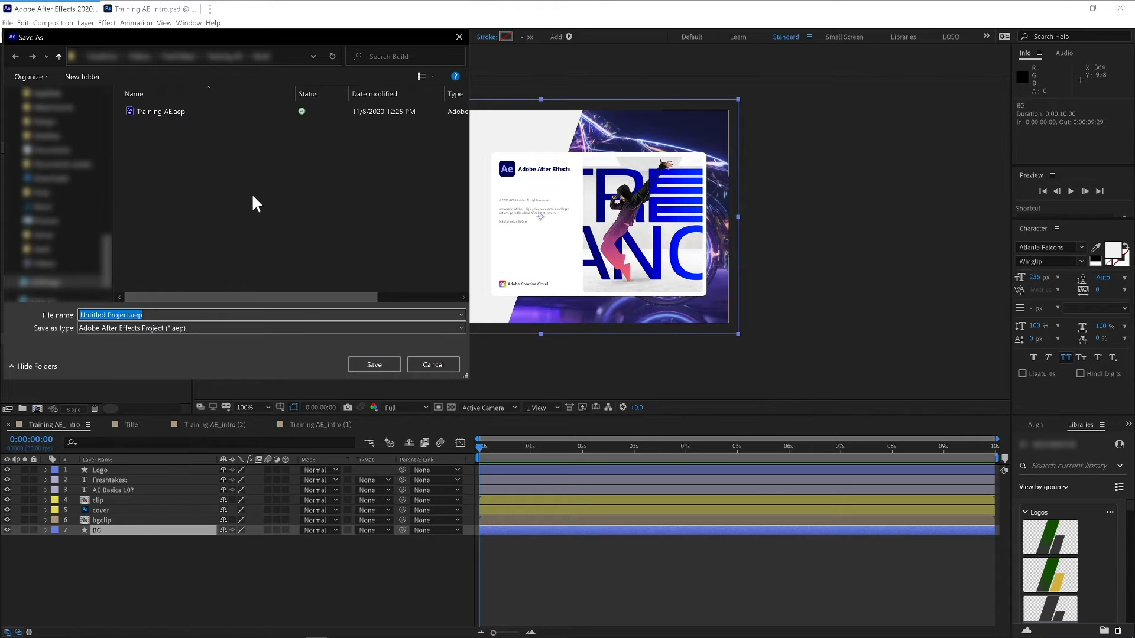
pyautogui.click(171, 112)
pyautogui.click(114, 314)
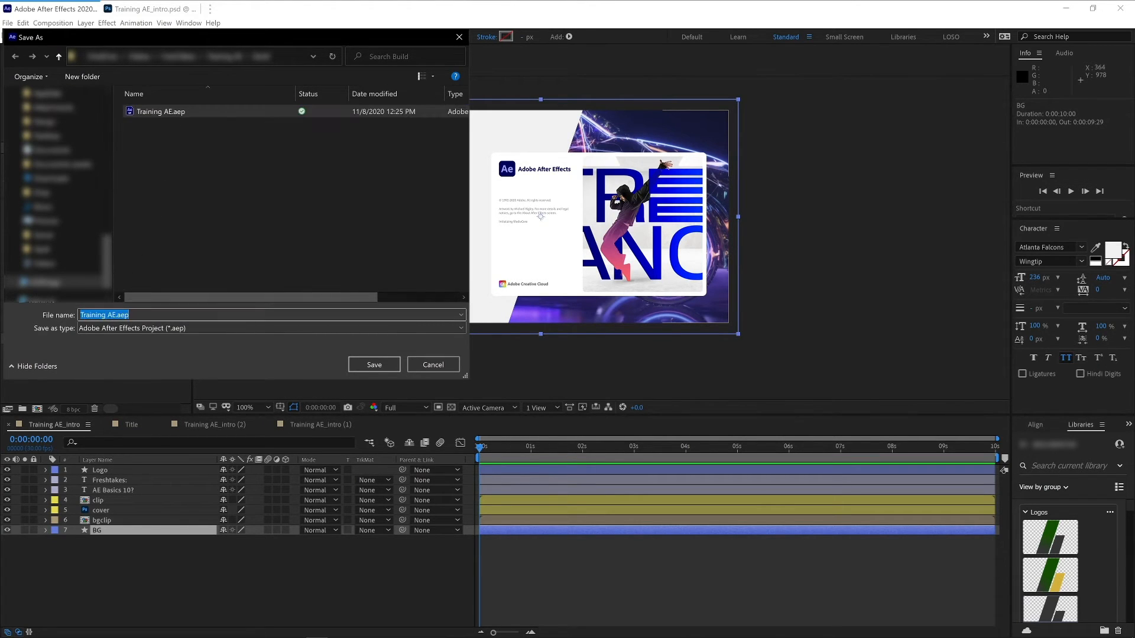
pyautogui.click(114, 315)
pyautogui.write('_')
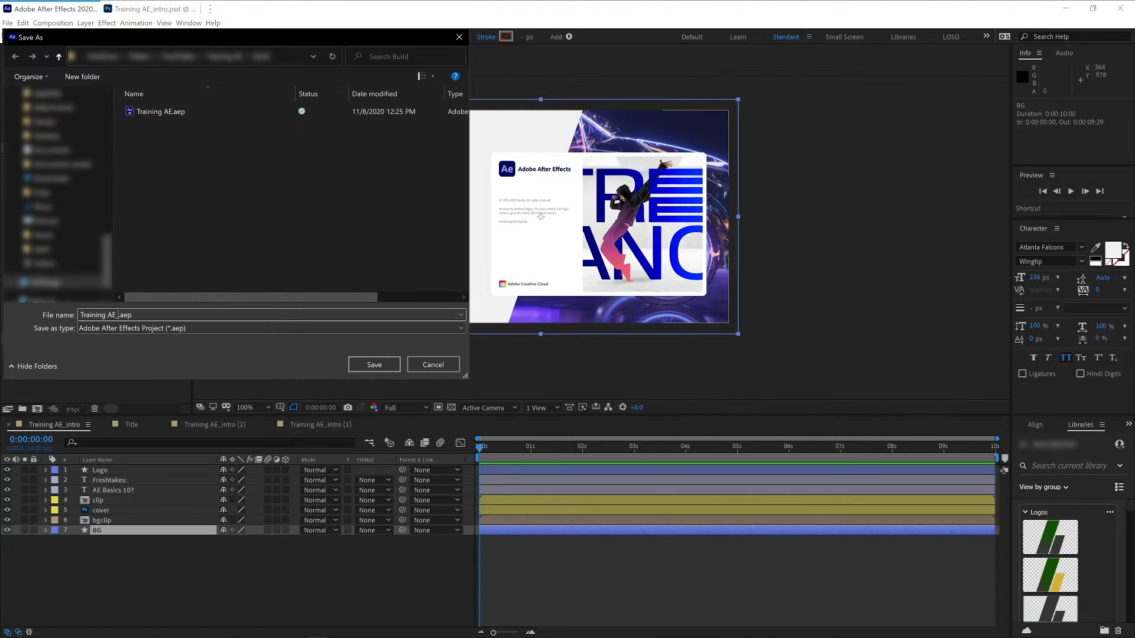
pyautogui.write('201')
pyautogui.press('Return')
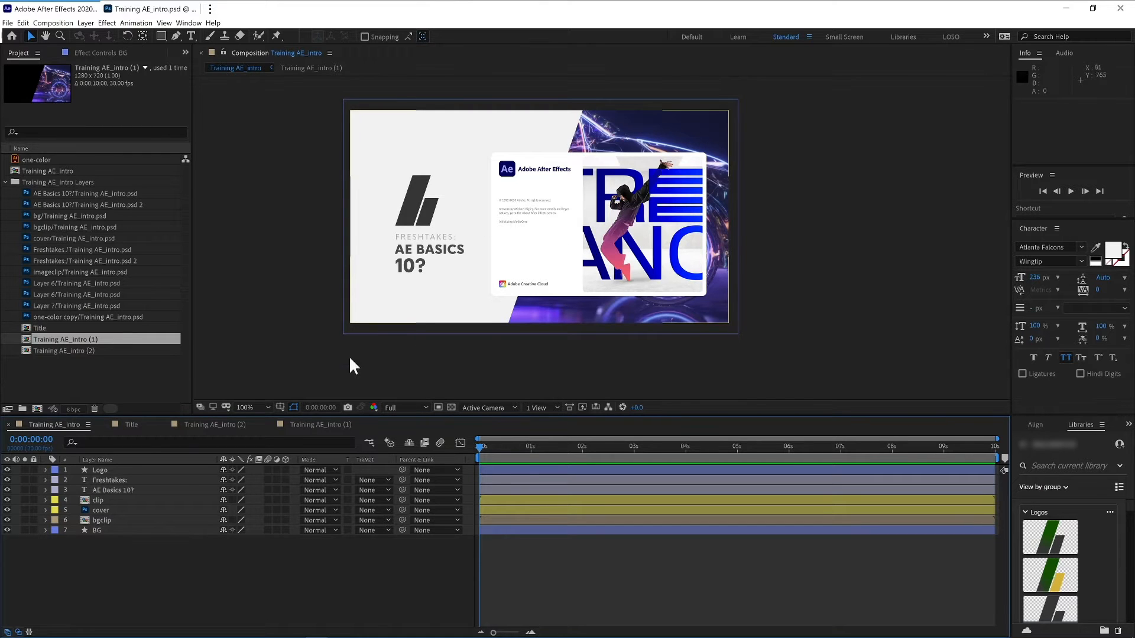
# - Select the clip layer and toggle its visibility off and on to check what it contains
pyautogui.click(105, 517)
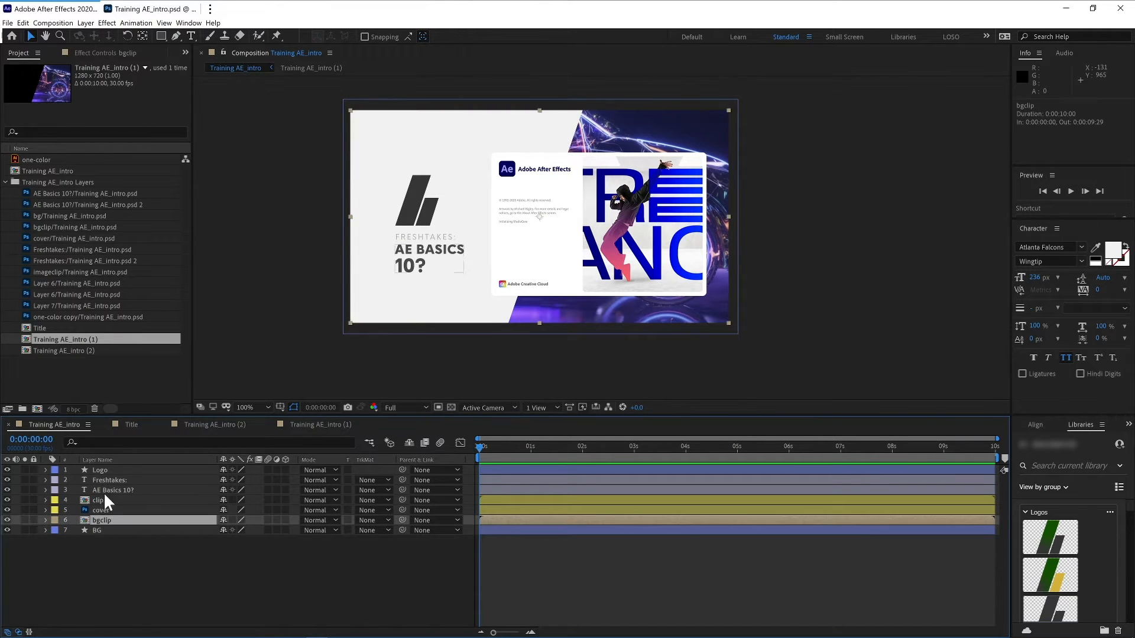
pyautogui.click(97, 500)
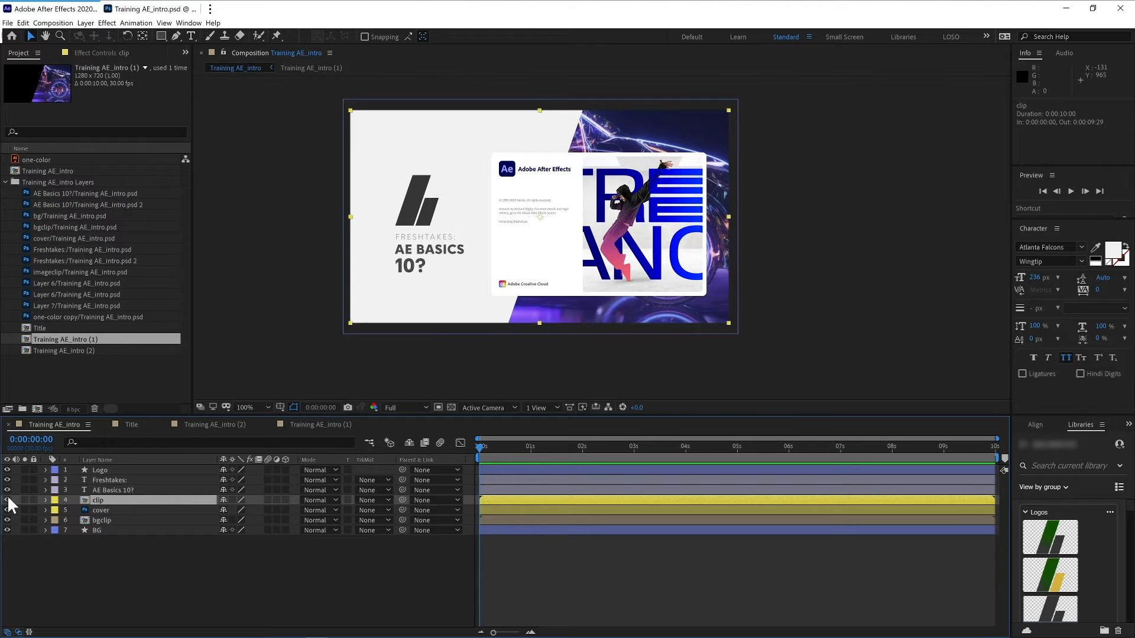
pyautogui.click(7, 508)
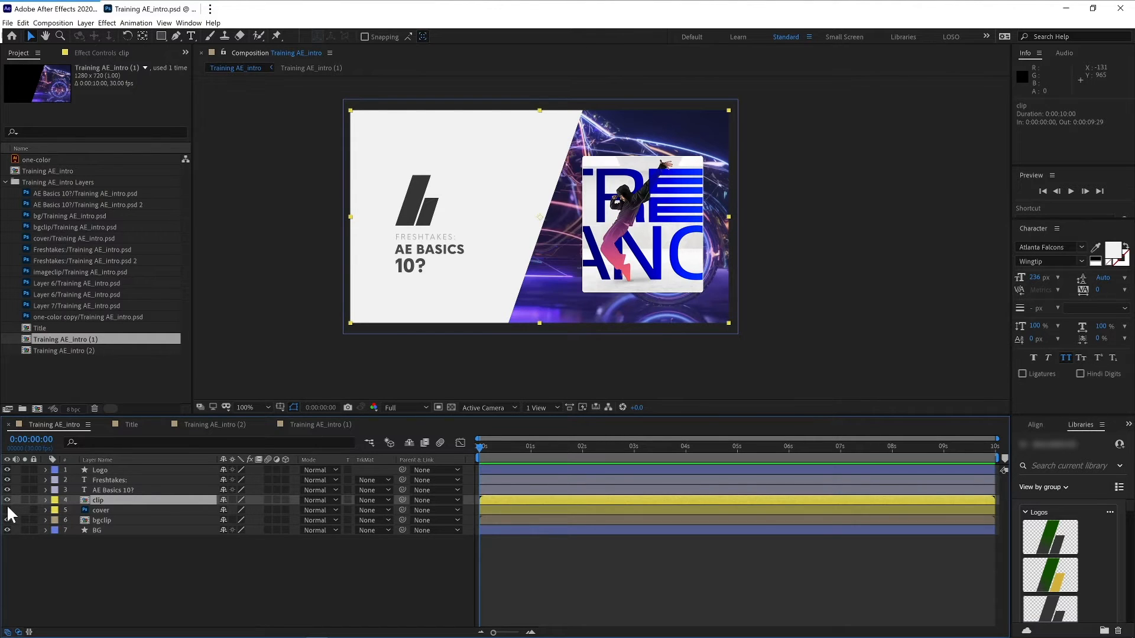
pyautogui.click(7, 510)
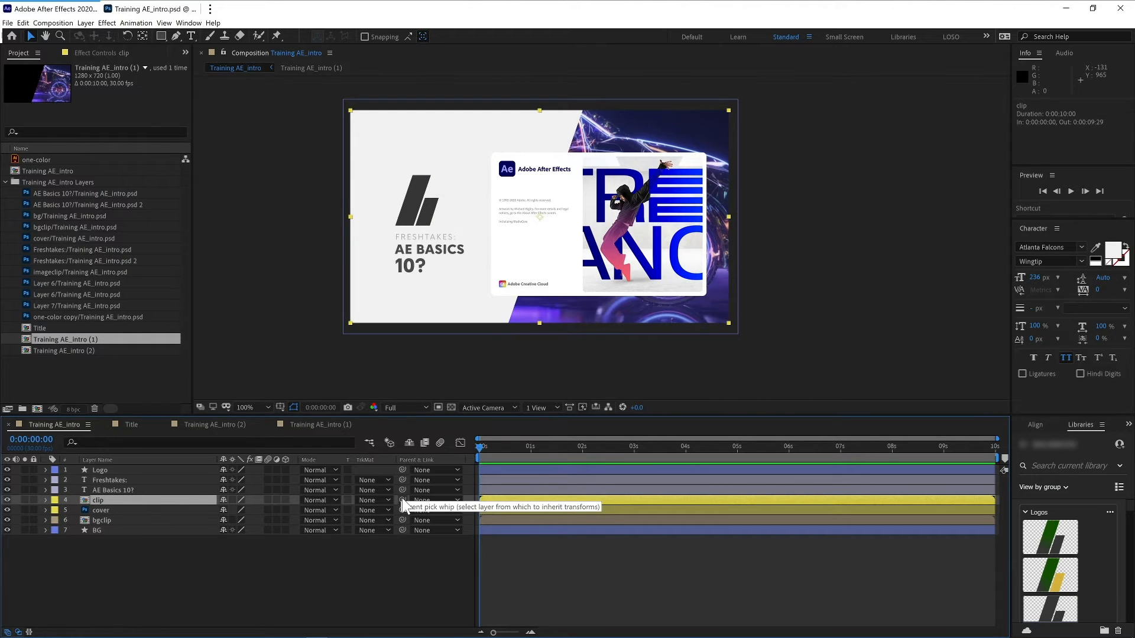
# - Parent the clip layer to the cover layer
pyautogui.rightClick(413, 460)
pyautogui.moveTo(441, 486)
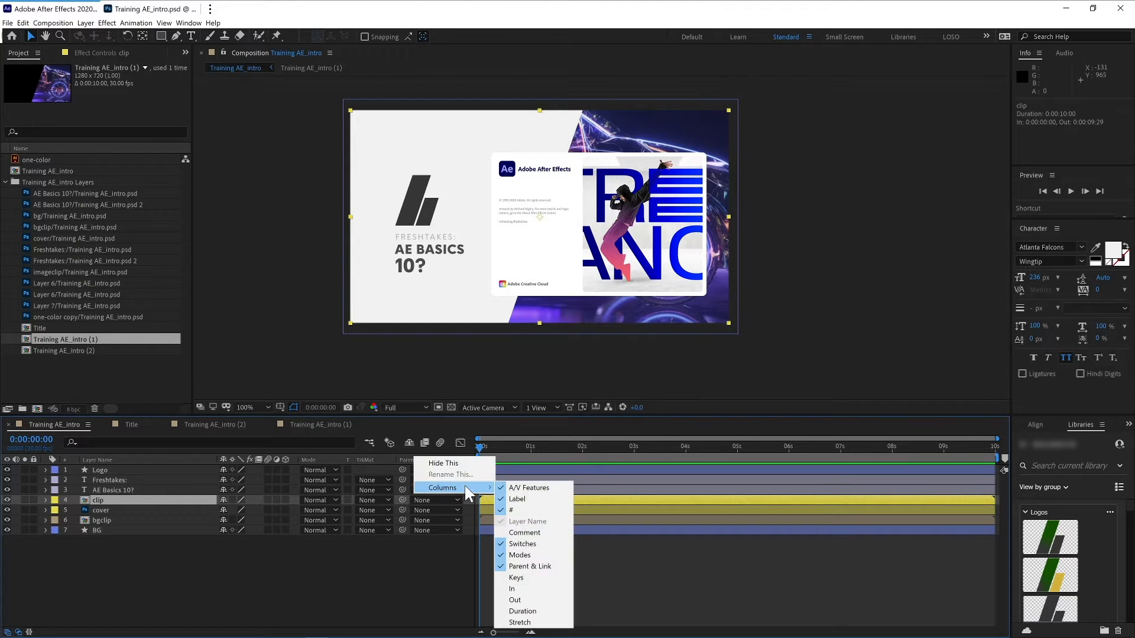
pyautogui.click(389, 569)
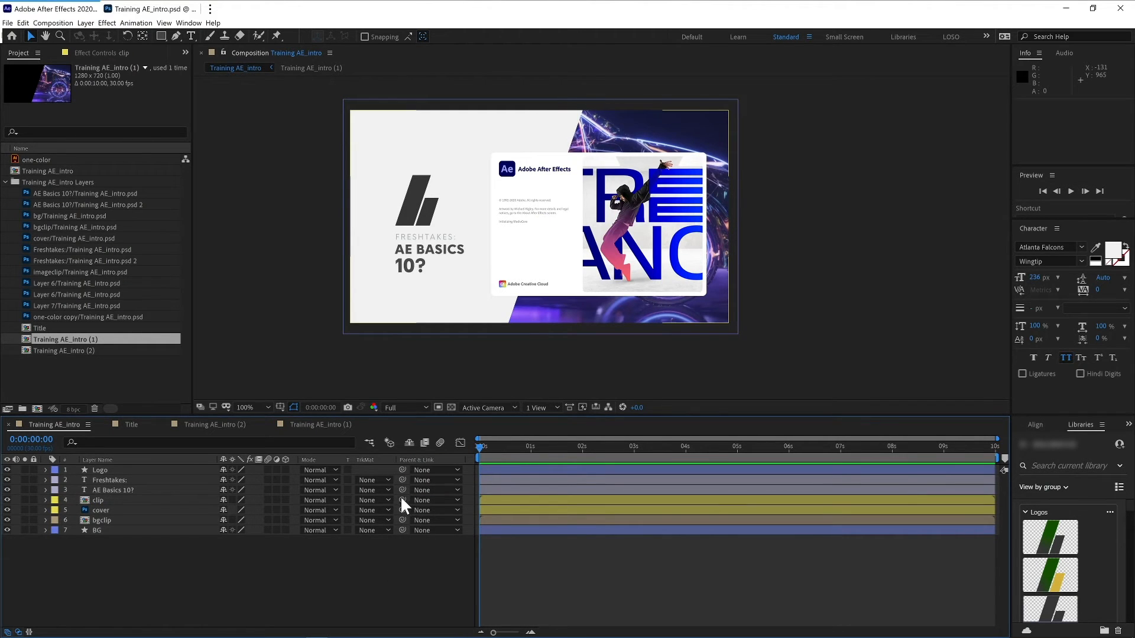
pyautogui.moveTo(401, 500); pyautogui.dragTo(115, 509)
# - Try moving the cover layer in the composition and undo the move
pyautogui.click(99, 511)
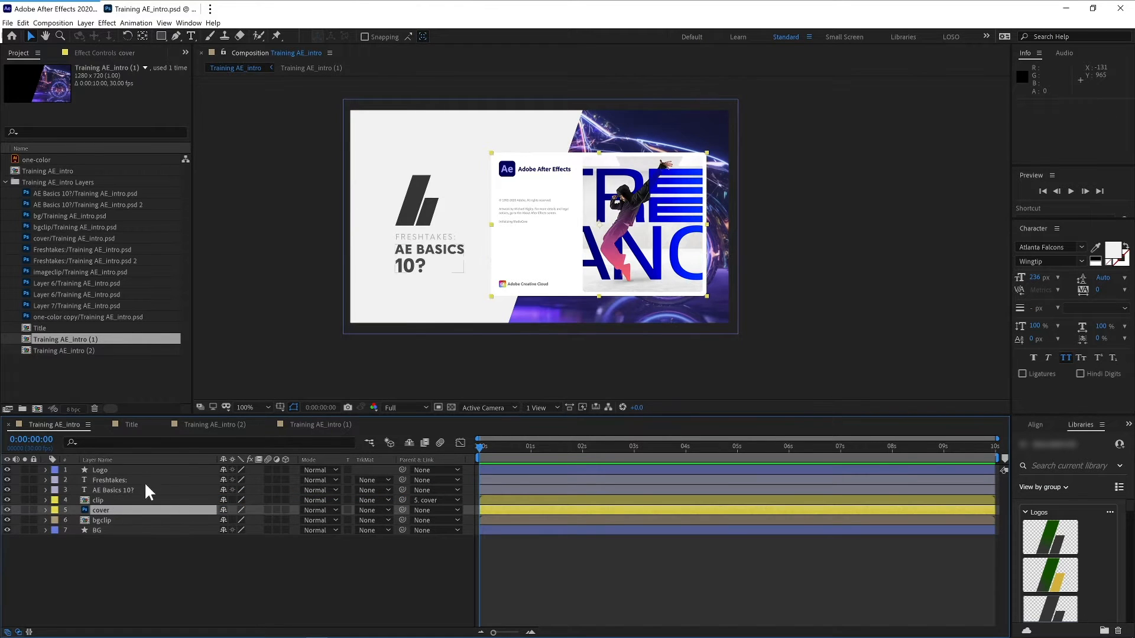
pyautogui.moveTo(497, 246); pyautogui.dragTo(554, 254)
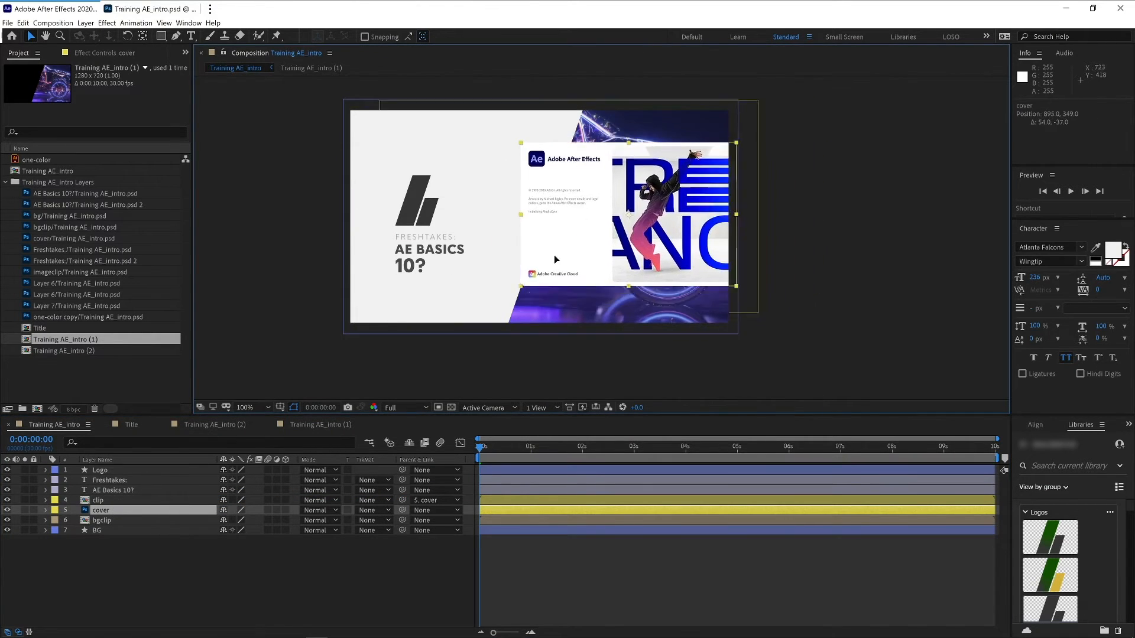
pyautogui.hotkey('ctrl', 'z')
# - Animate the cover layer's position sliding in from 2097,386 at frame 0 to 841,386 at 0:00:15
pyautogui.hotkey('shift', '/')
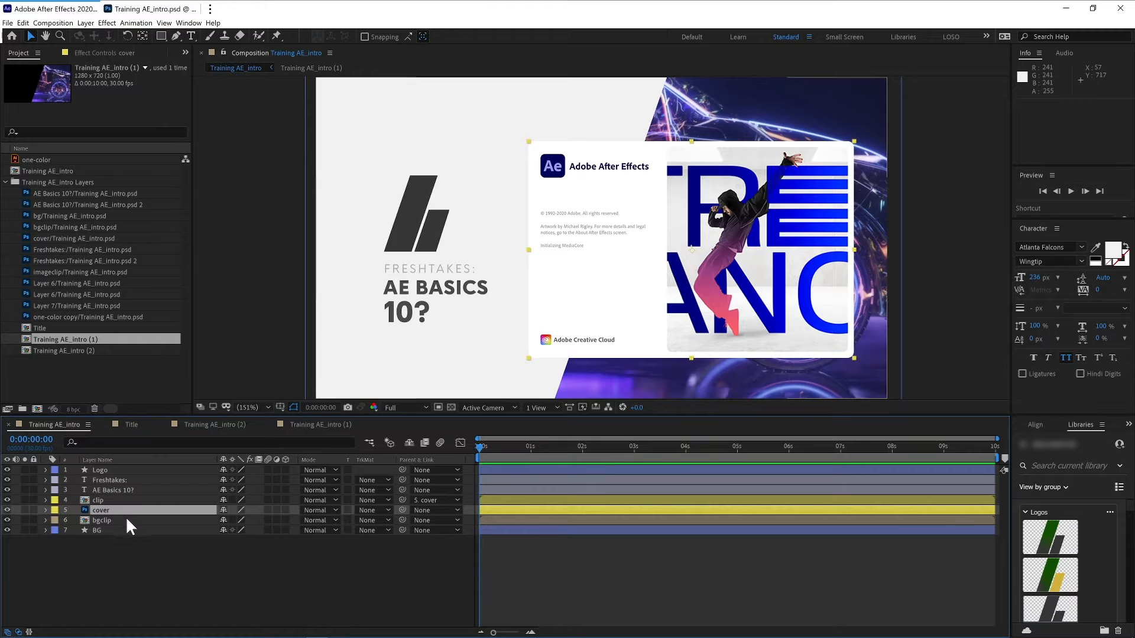
pyautogui.press('p')
pyautogui.click(76, 520)
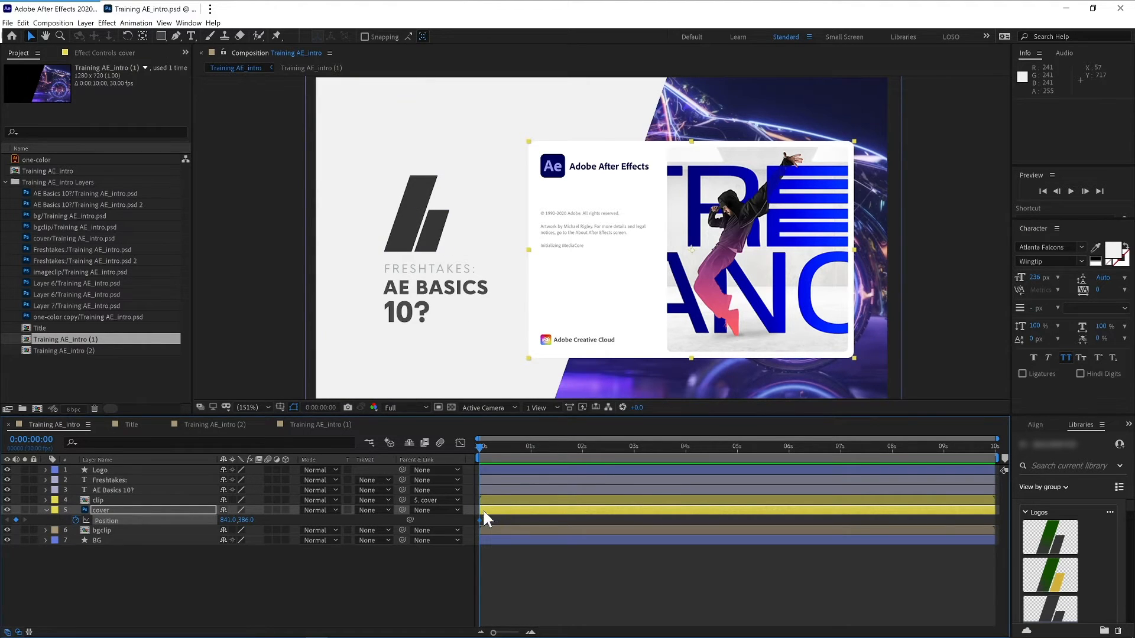
pyautogui.moveTo(482, 524); pyautogui.dragTo(508, 520)
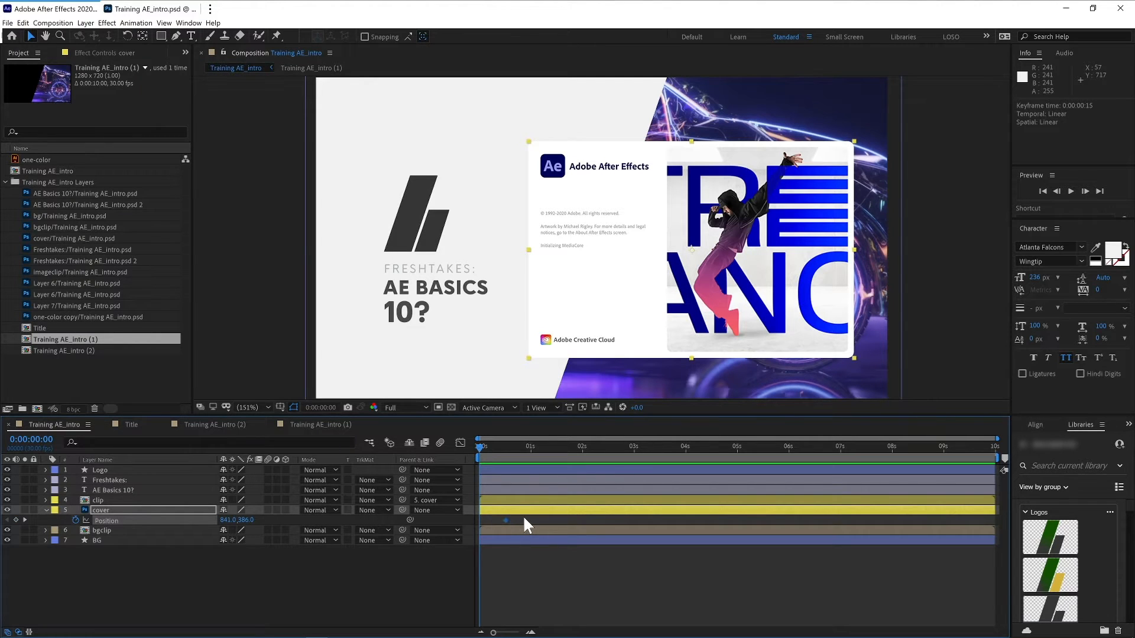
pyautogui.moveTo(230, 520); pyautogui.dragTo(727, 463)
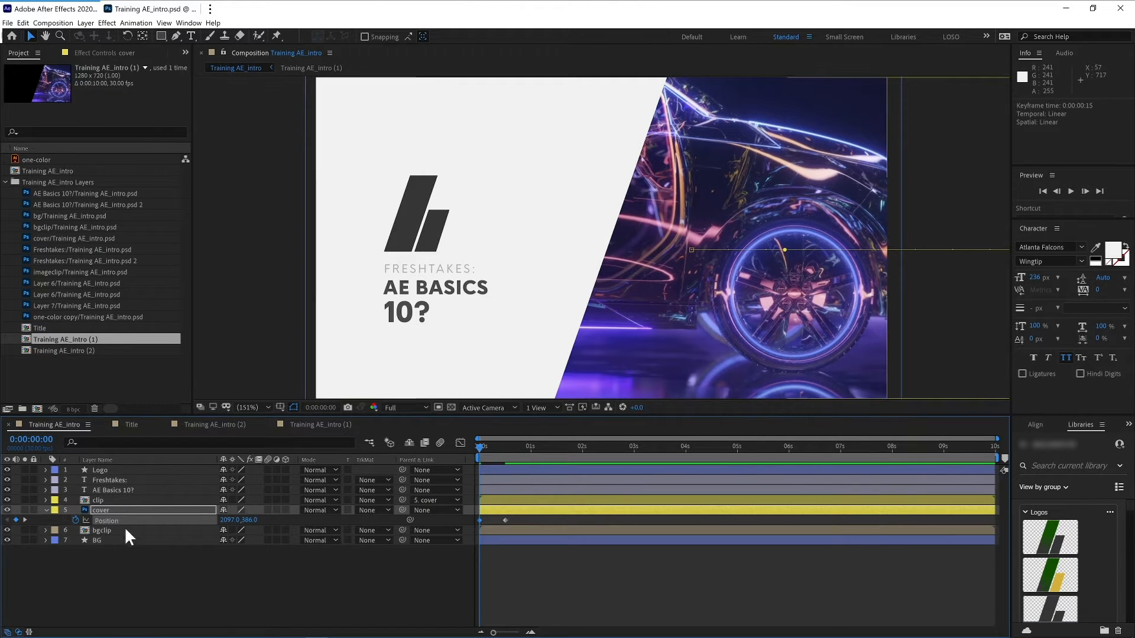
# - Set the work area to end at about one second and preview the cover's slide-in
pyautogui.click(143, 569)
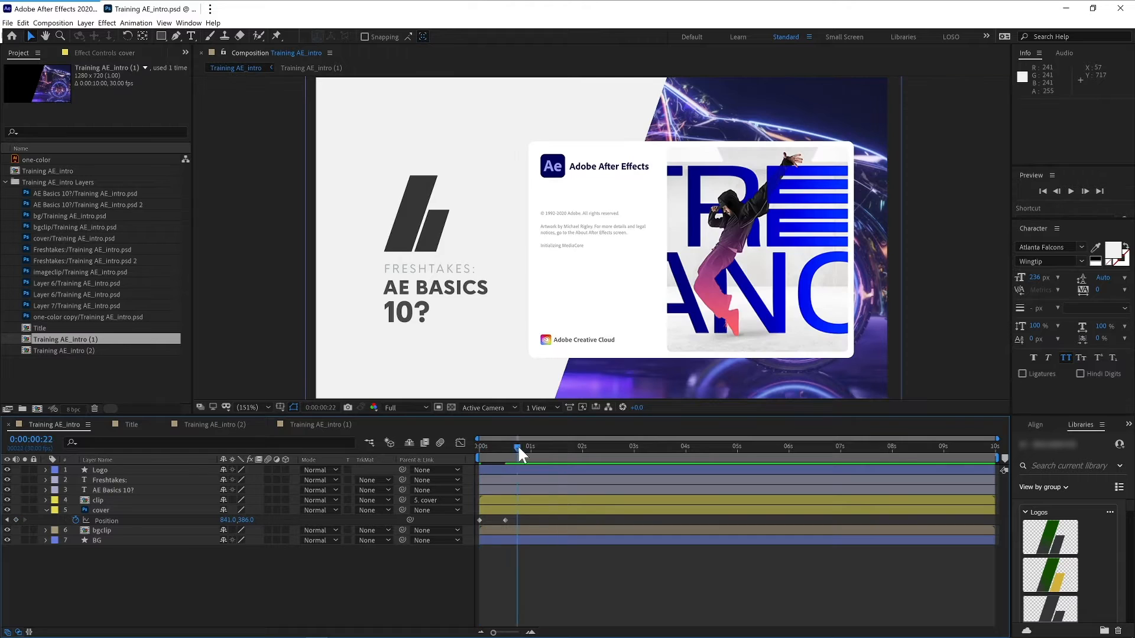
pyautogui.moveTo(517, 446); pyautogui.dragTo(534, 447)
pyautogui.press('n')
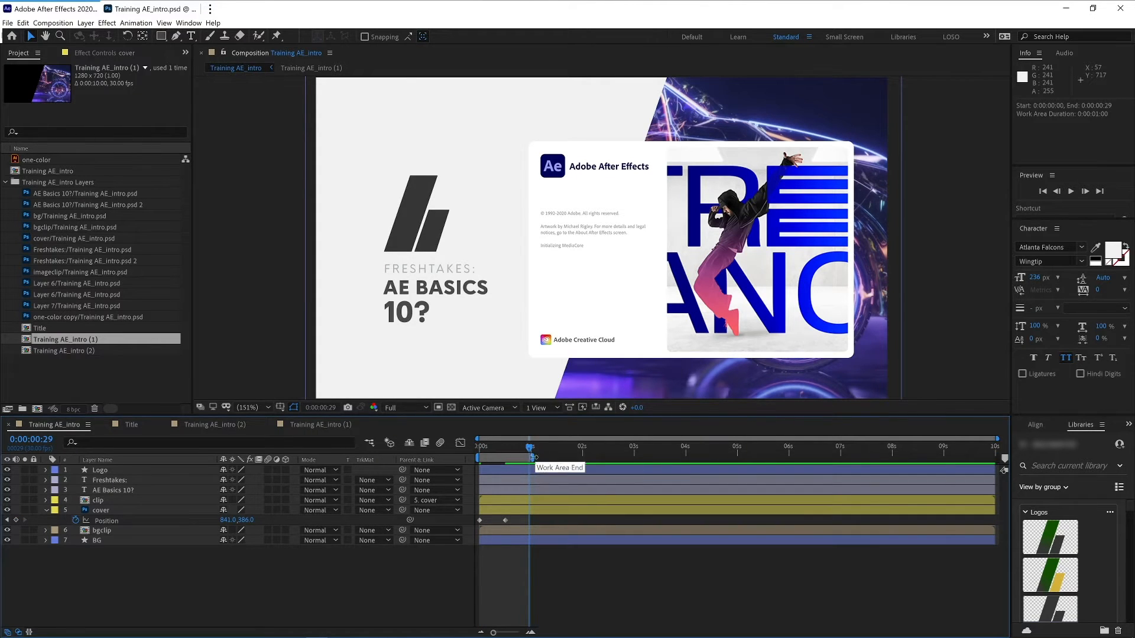
pyautogui.moveTo(529, 447); pyautogui.dragTo(482, 447)
pyautogui.press('space')
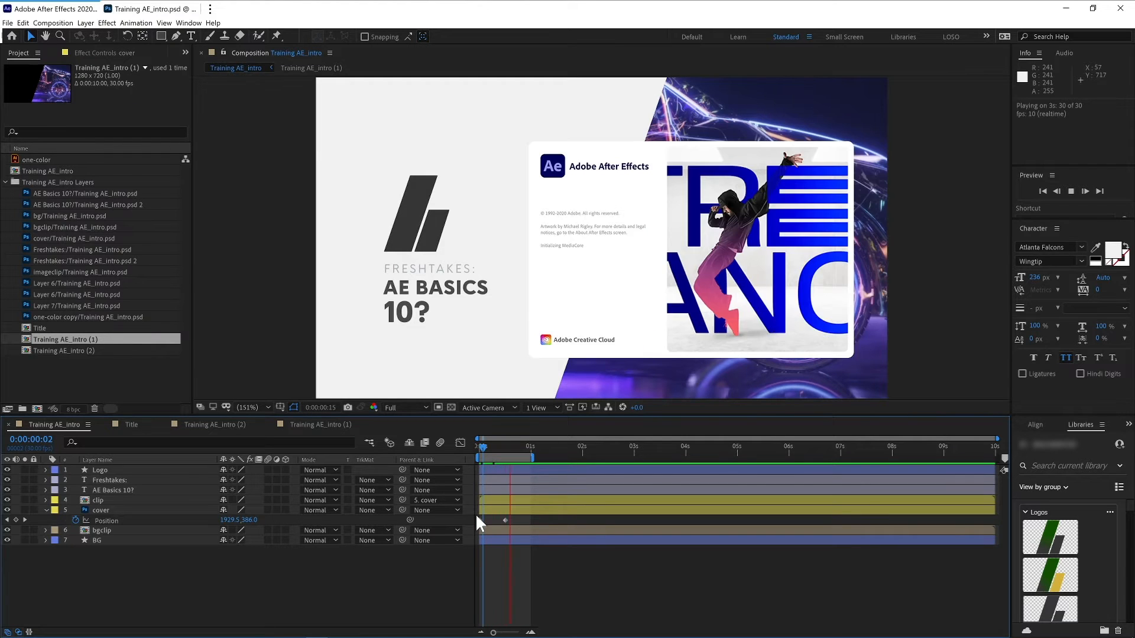
pyautogui.press('space')
# - Apply Easy Ease to both of the cover's position keyframes
pyautogui.moveTo(523, 517); pyautogui.dragTo(474, 523)
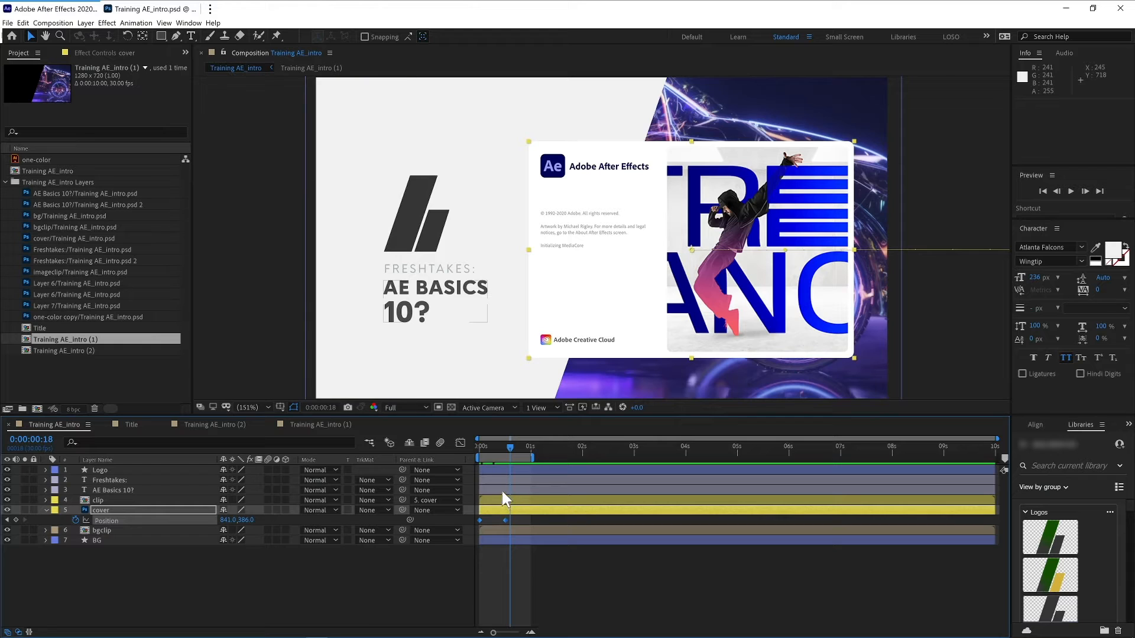
pyautogui.rightClick(504, 518)
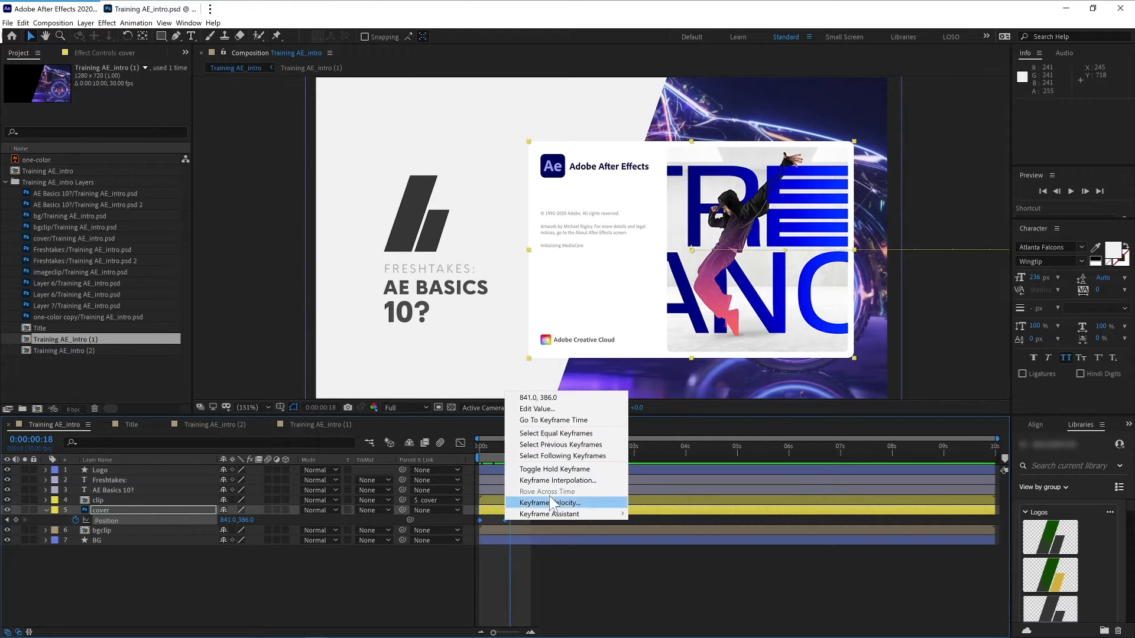
pyautogui.moveTo(575, 515)
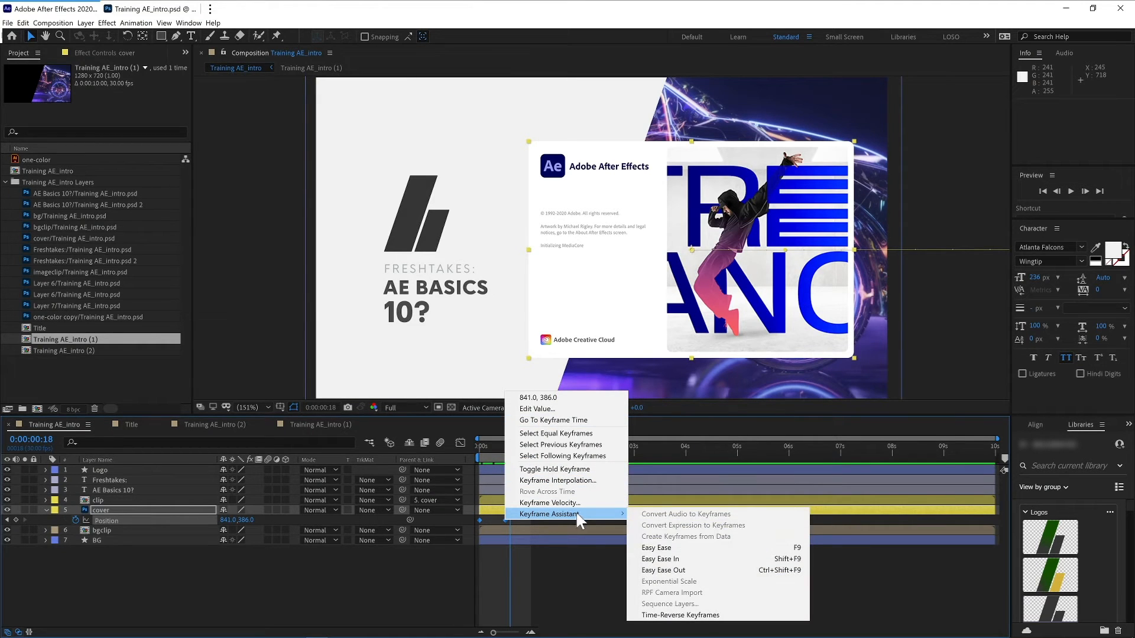
pyautogui.click(665, 549)
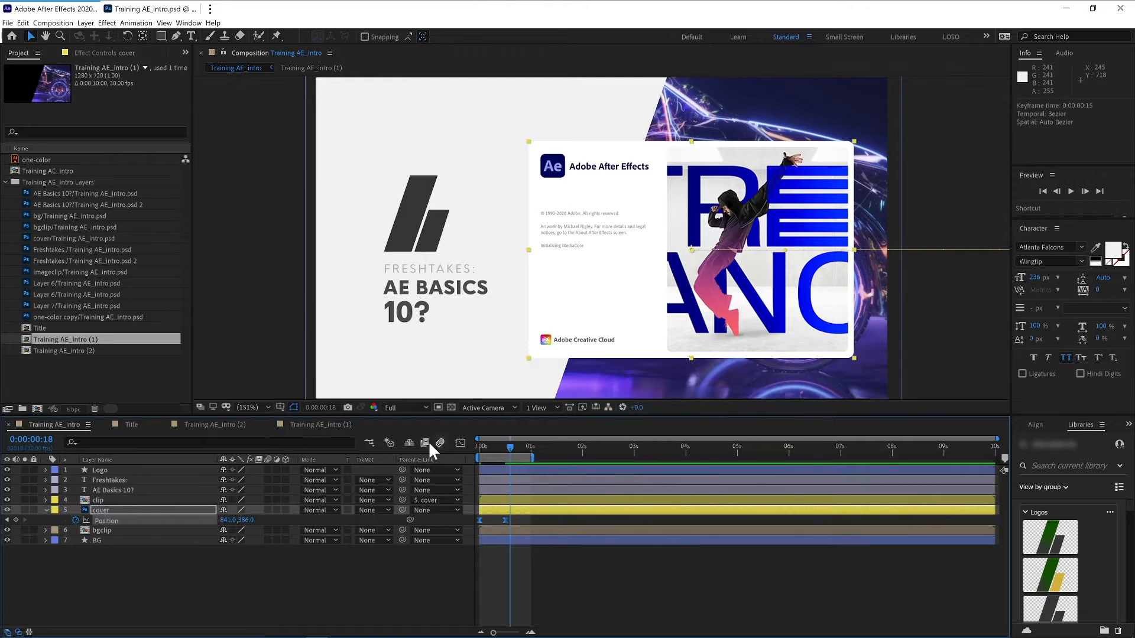
# - Separate the cover's position into X and Y dimensions and remove the keyframes from Y Position
pyautogui.click(286, 569)
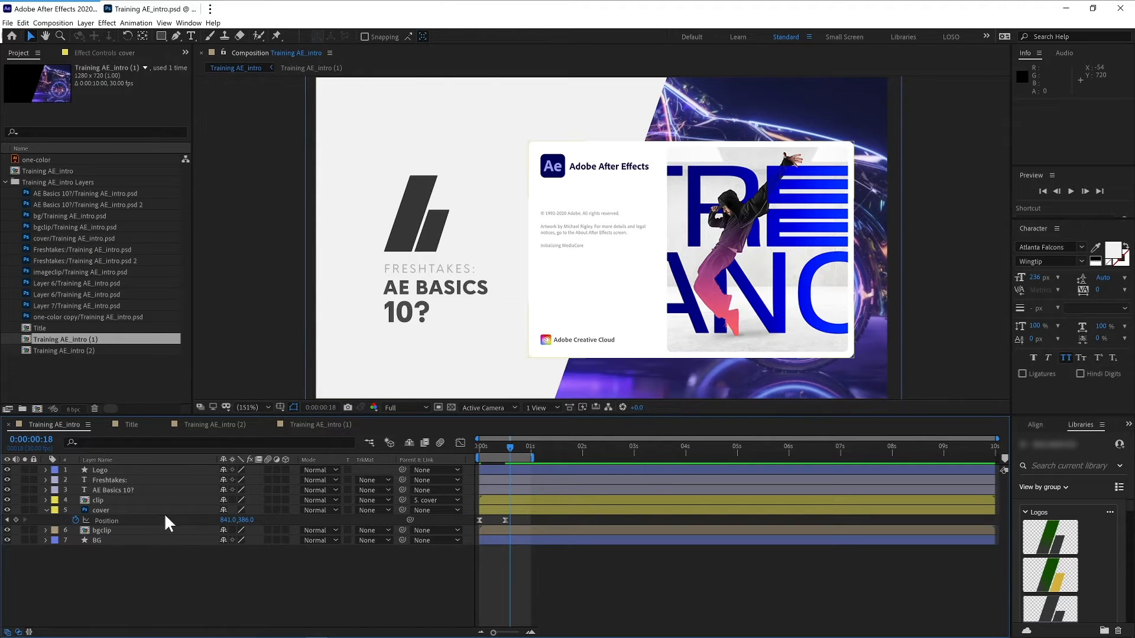
pyautogui.rightClick(109, 520)
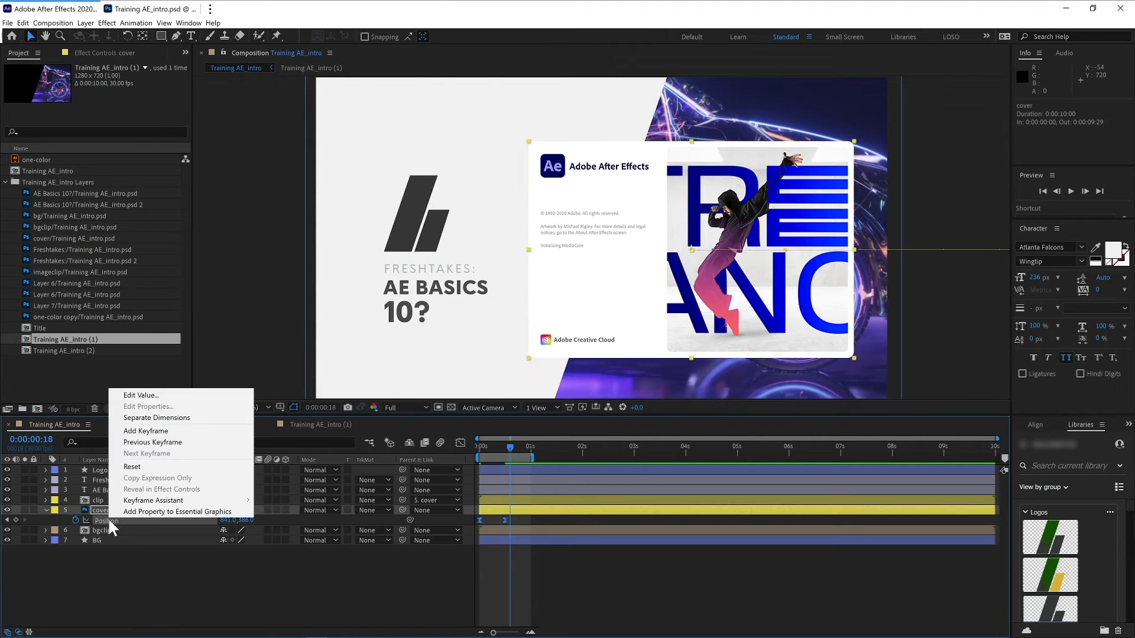
pyautogui.click(181, 417)
pyautogui.click(162, 559)
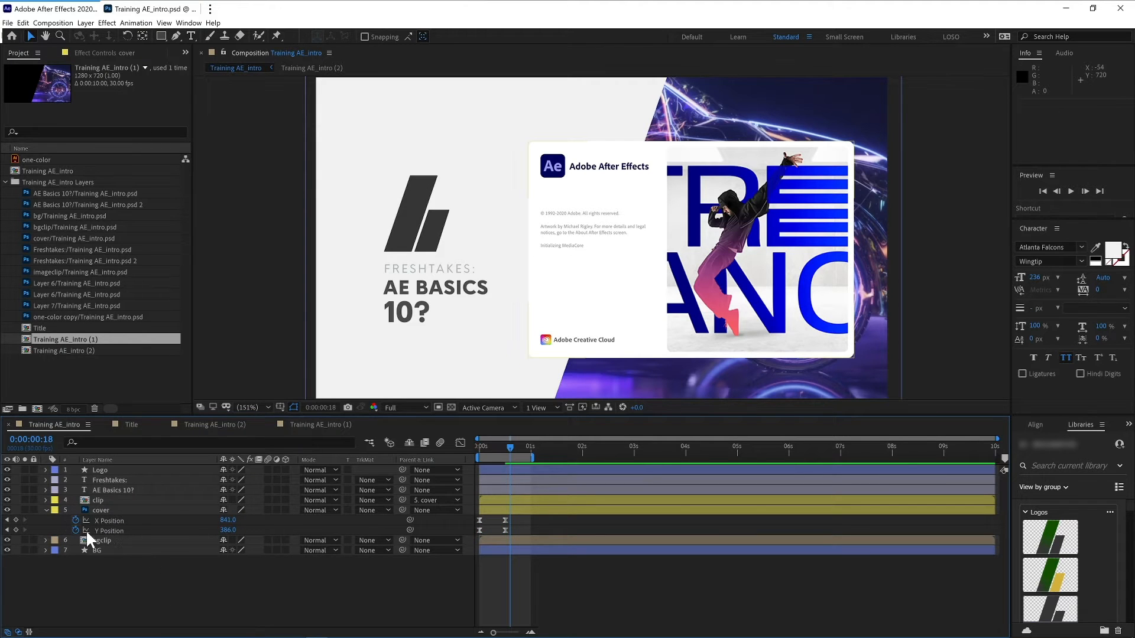
pyautogui.click(115, 530)
pyautogui.click(75, 529)
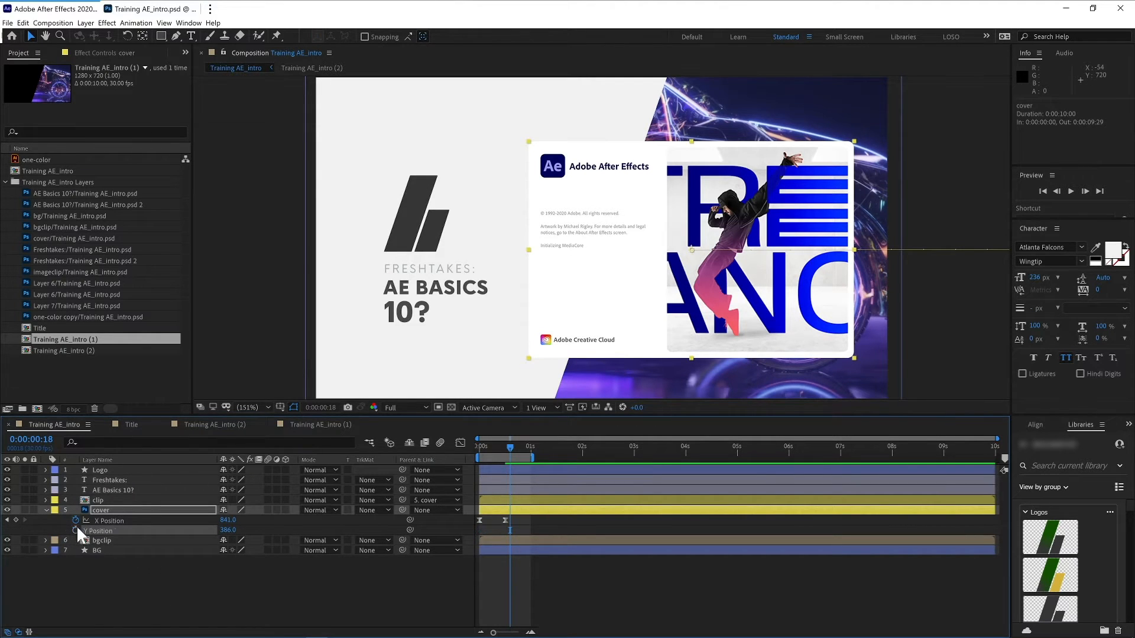
pyautogui.click(126, 520)
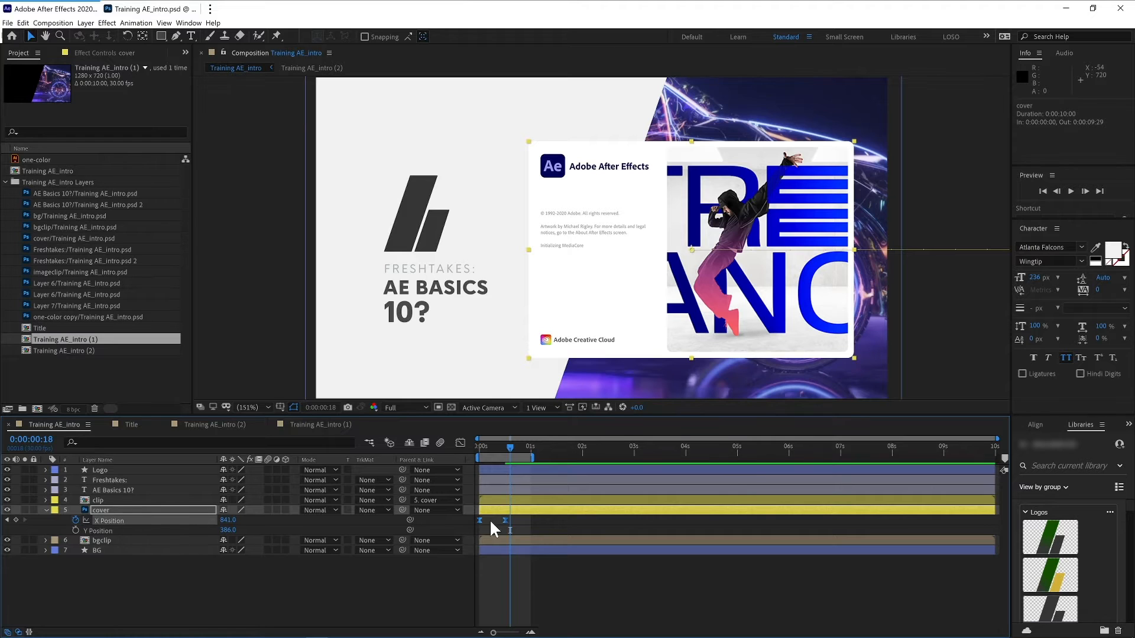
# - In the Graph Editor, drag the end keyframe's handle on the cover's X Position curve to strengthen the ease, and preview
pyautogui.press('u')
pyautogui.press('u')
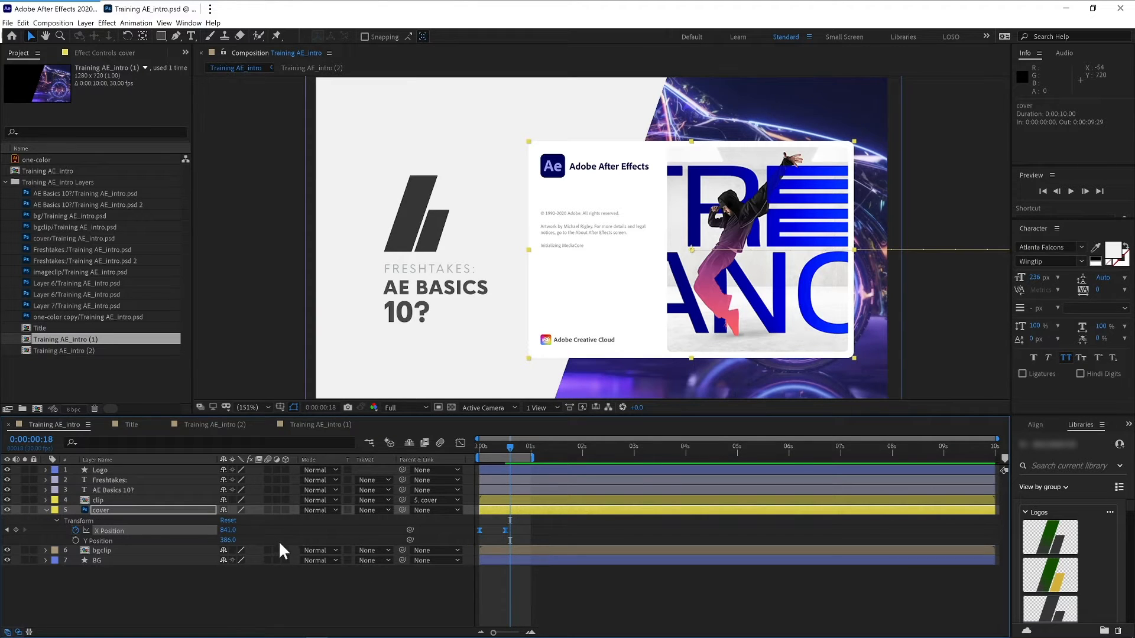
pyautogui.press('u')
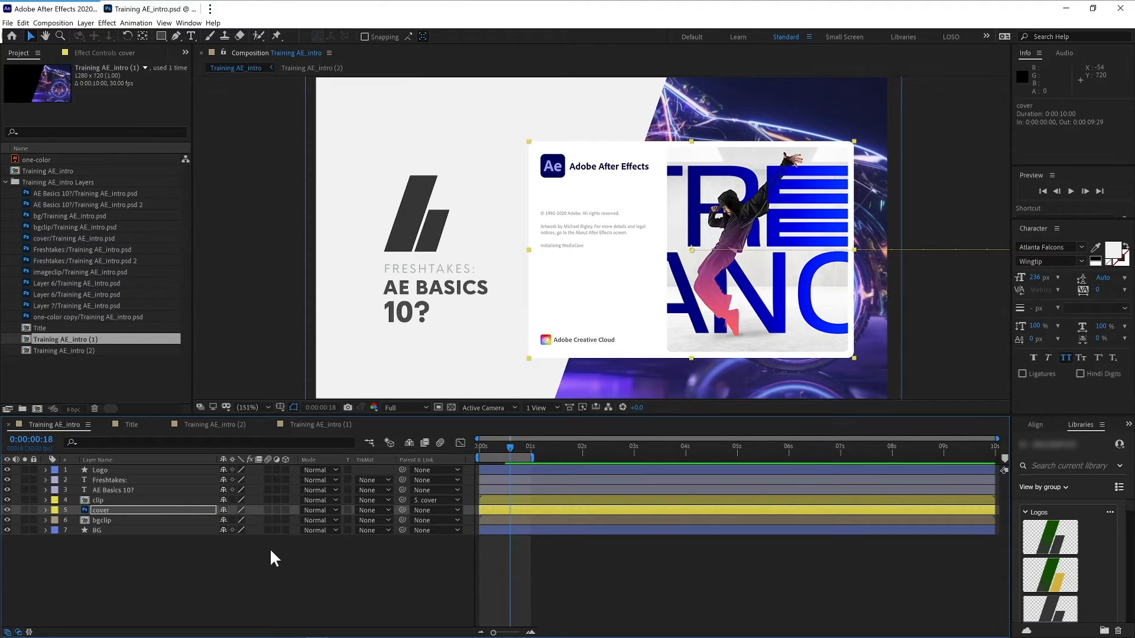
pyautogui.press('u')
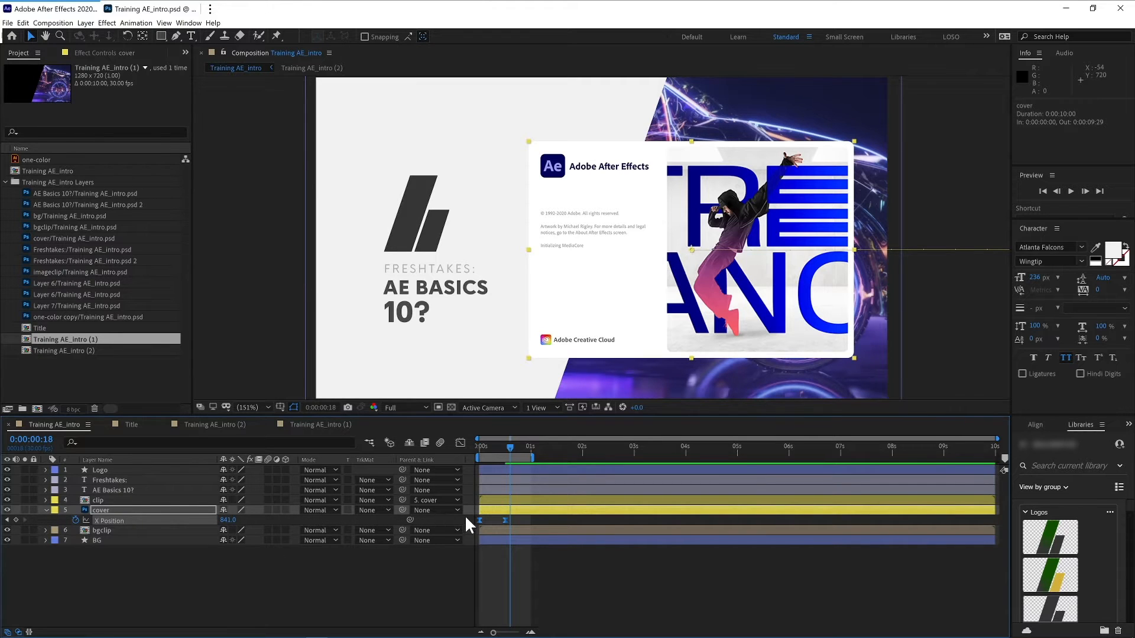
pyautogui.click(460, 442)
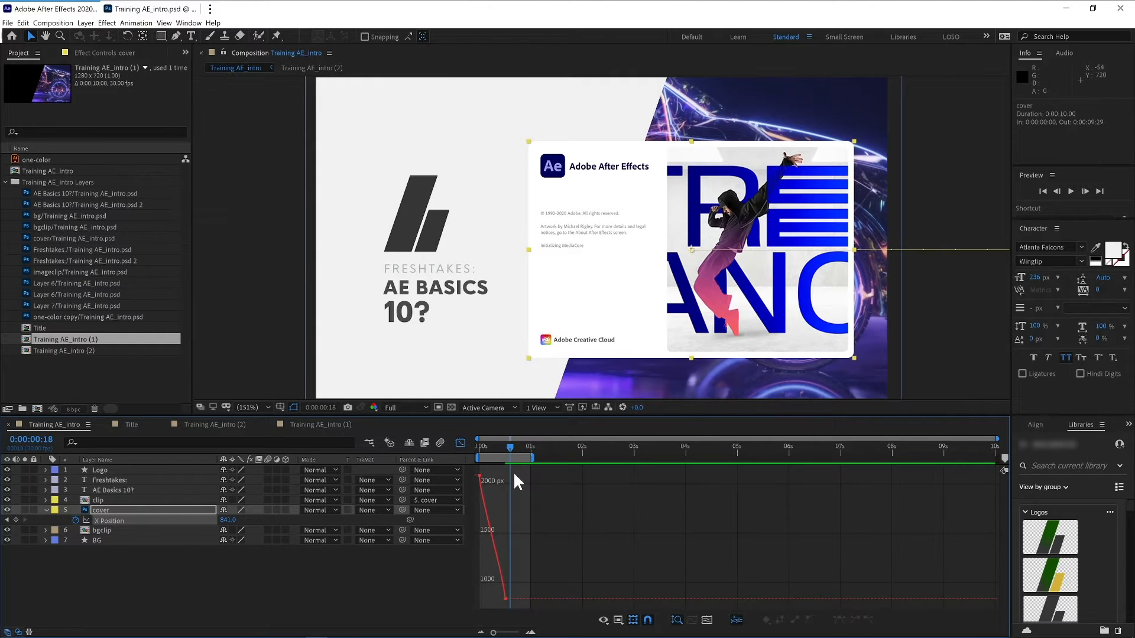
pyautogui.click(507, 601)
pyautogui.moveTo(505, 581); pyautogui.dragTo(503, 535)
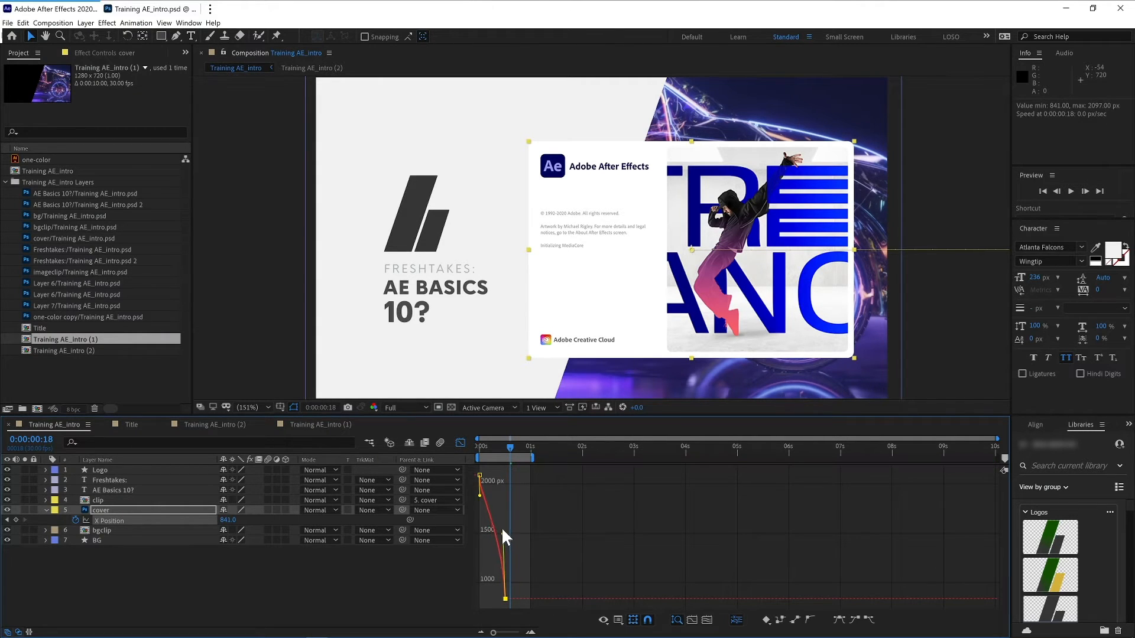
pyautogui.moveTo(489, 595); pyautogui.dragTo(484, 598)
pyautogui.press('space')
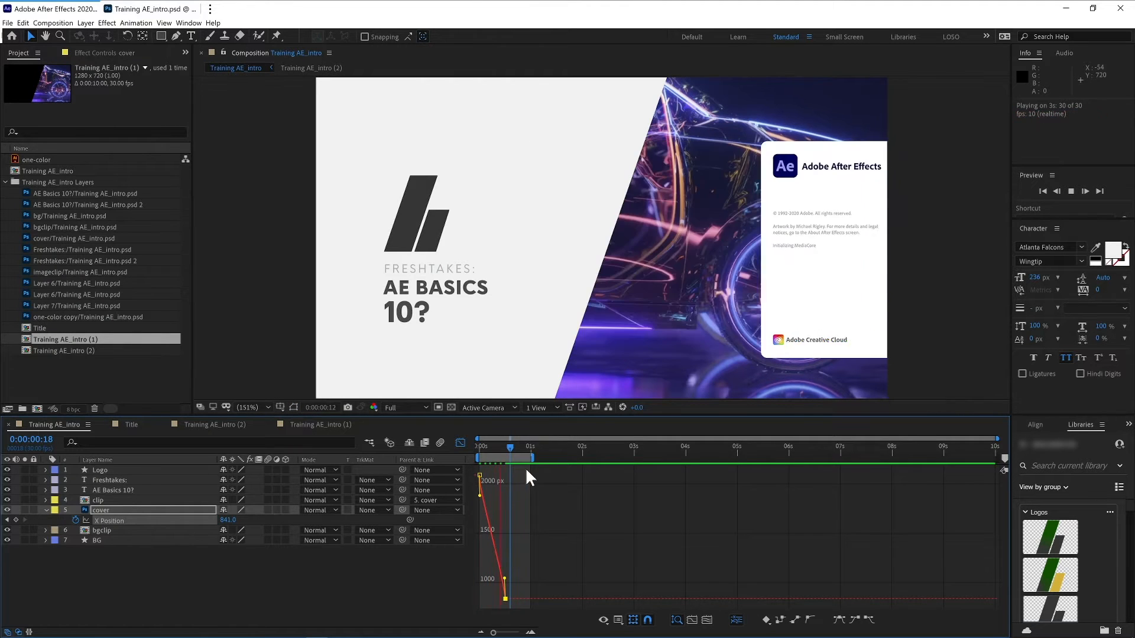
pyautogui.hotkey('ctrl', 'shift', 'z')
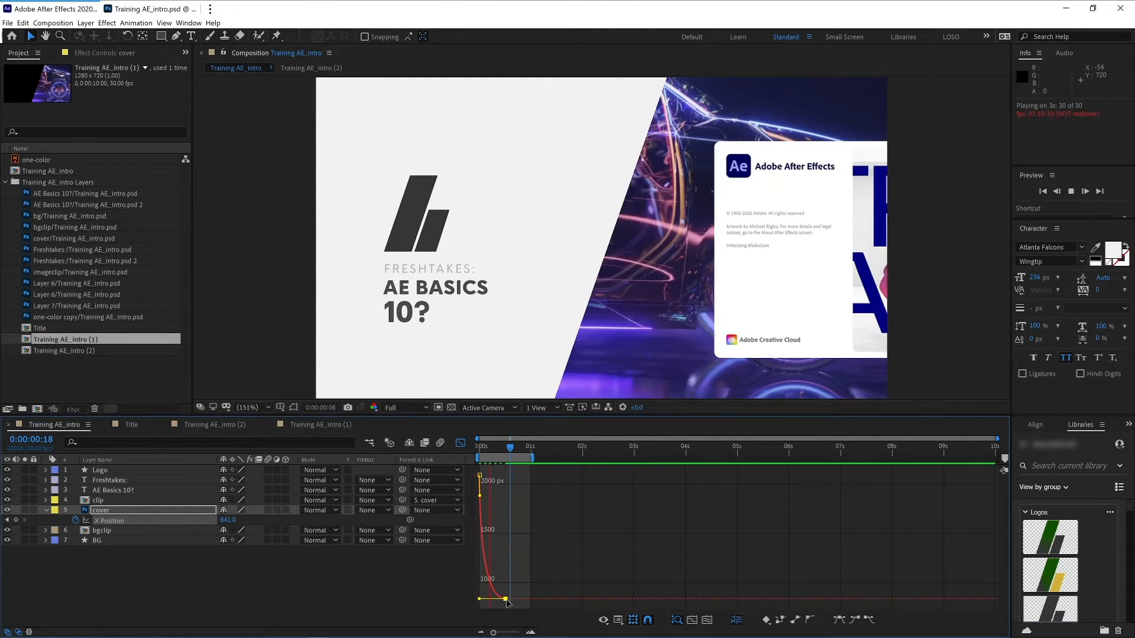
# - Lengthen the ease handles of both keyframes on the cover's X Position curve, preview the slide, and leave the Graph Editor
pyautogui.moveTo(506, 599); pyautogui.dragTo(523, 598)
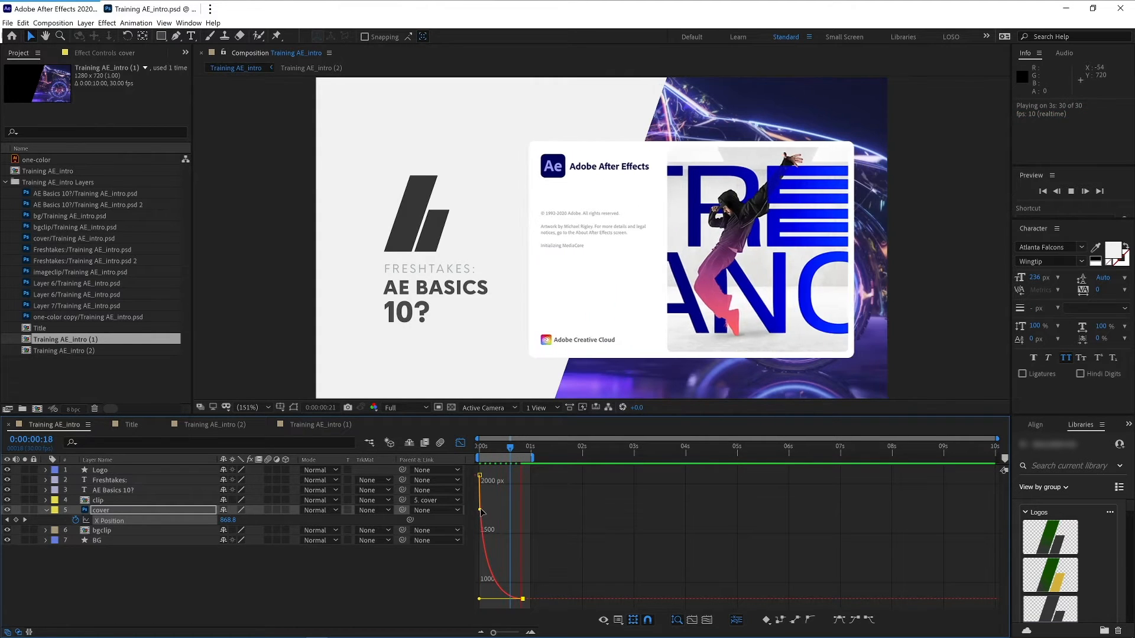
pyautogui.moveTo(480, 510); pyautogui.dragTo(529, 467)
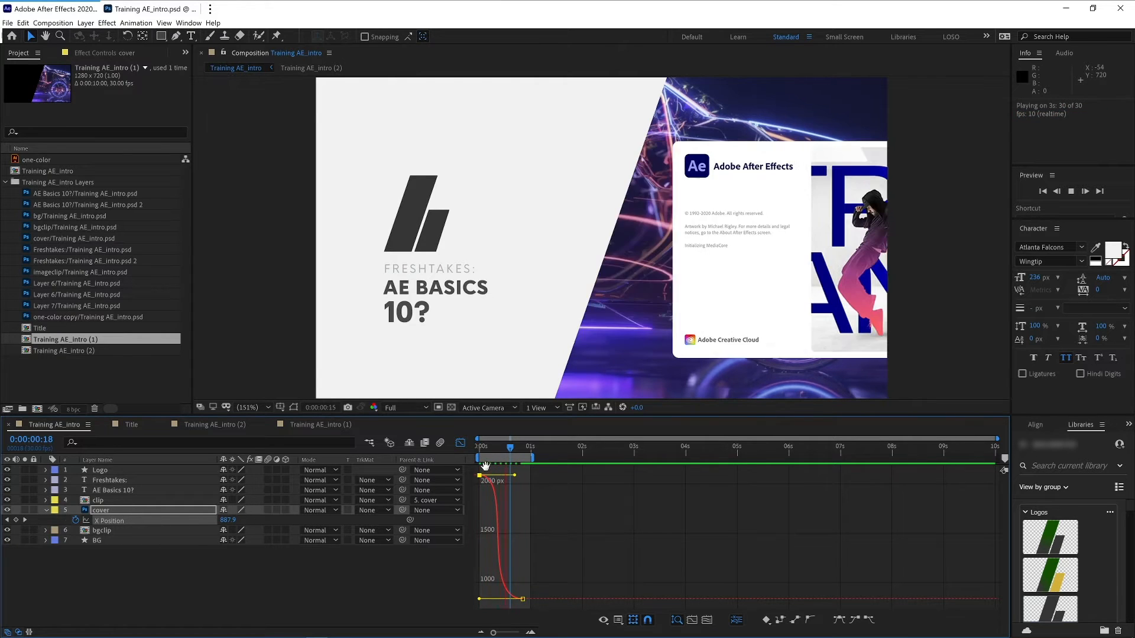
pyautogui.press('space')
pyautogui.click(460, 443)
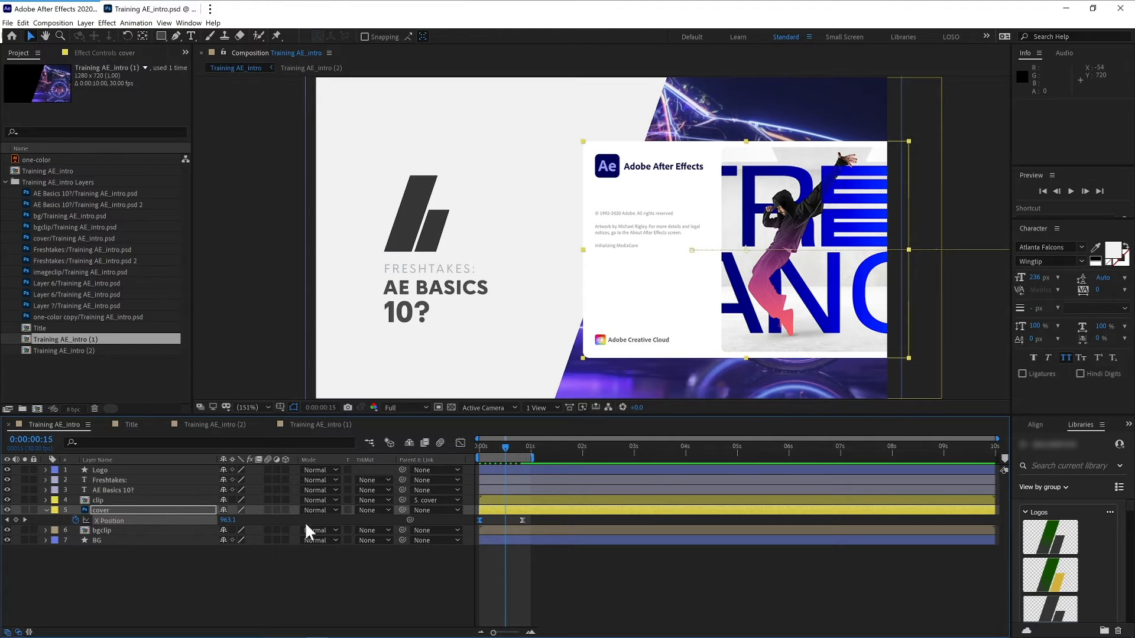
# - Enable motion blur on the cover layer and for the whole composition, then preview the slide-in
pyautogui.click(268, 510)
pyautogui.click(441, 443)
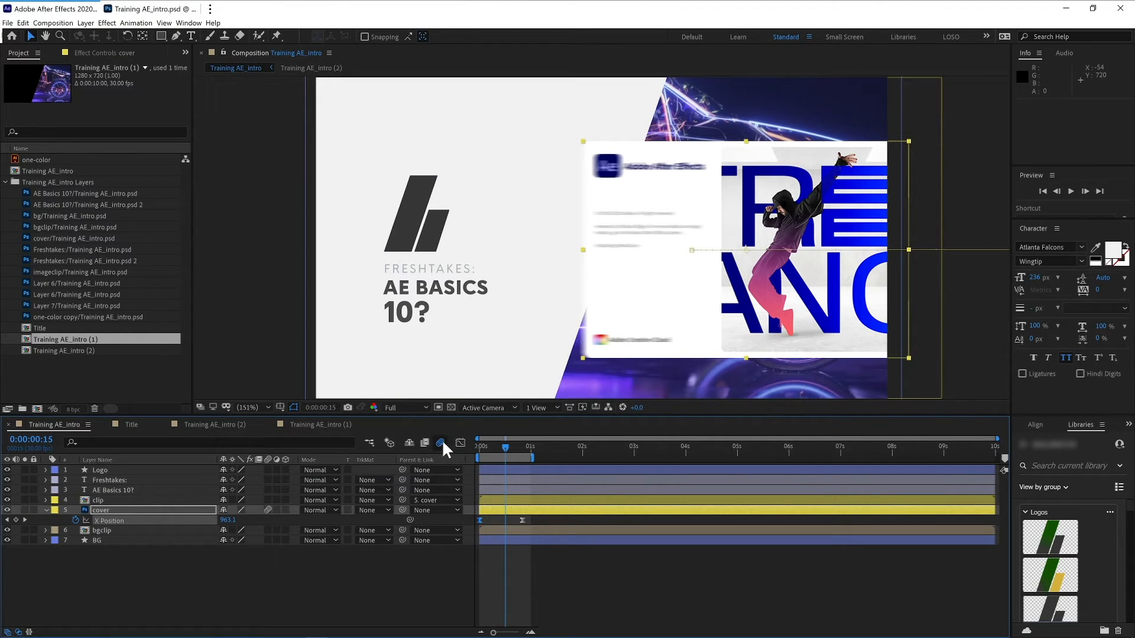
pyautogui.click(441, 443)
pyautogui.click(445, 444)
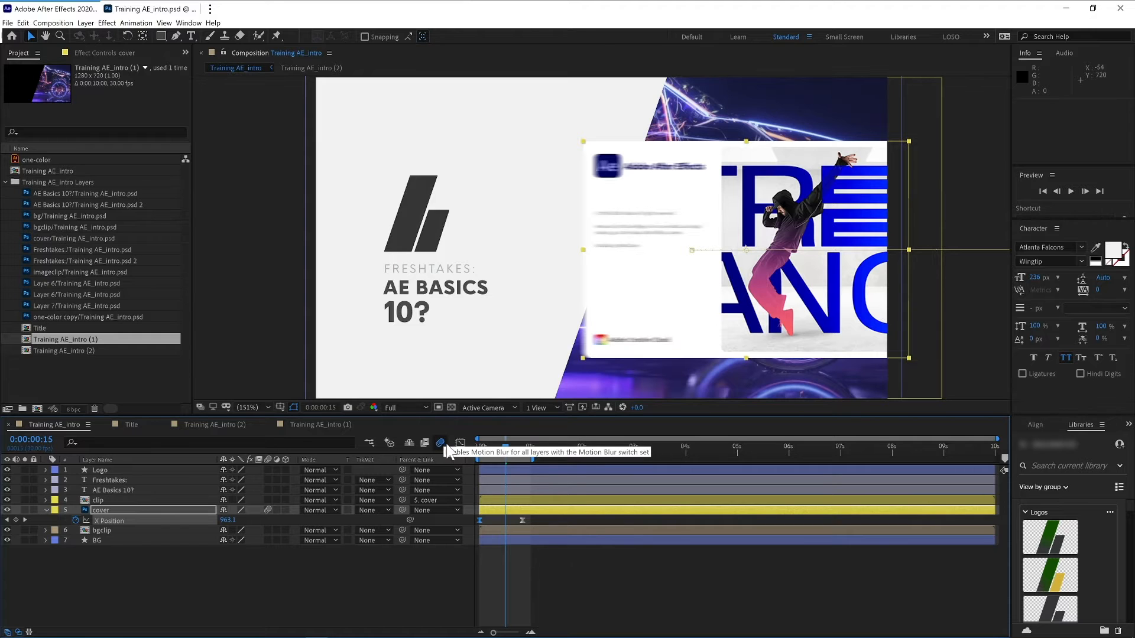
pyautogui.press('space')
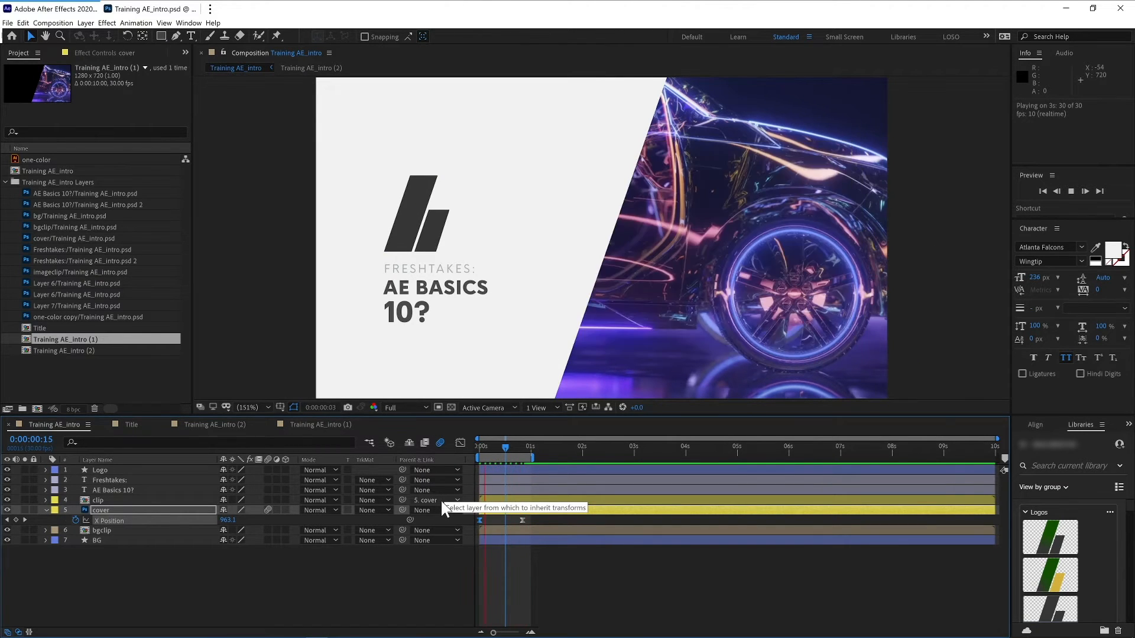
pyautogui.press('space')
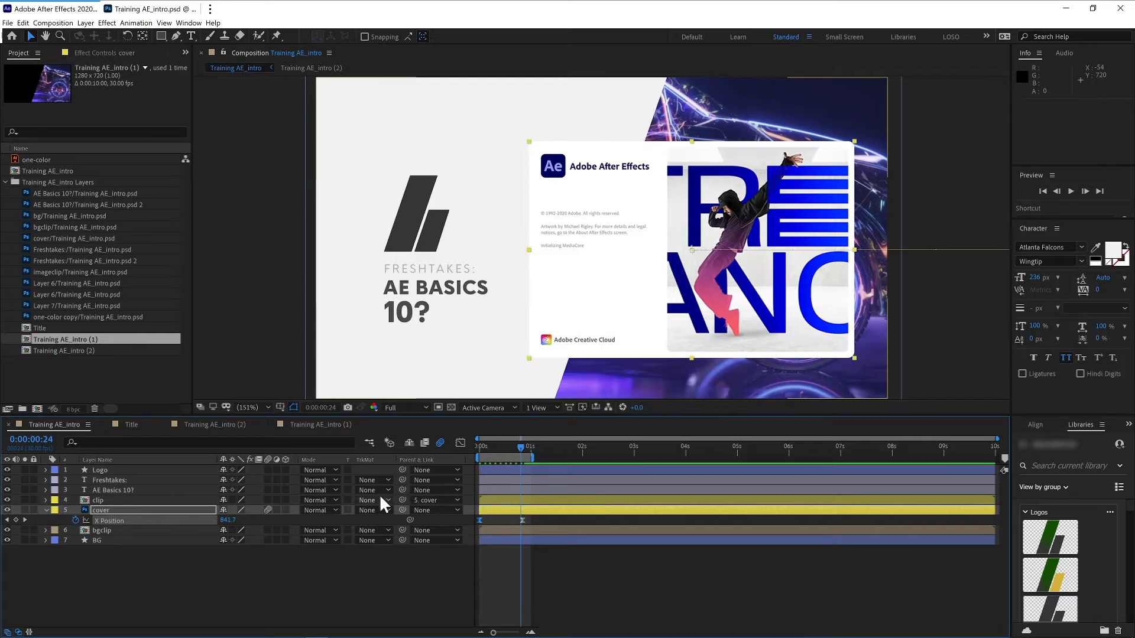
# - Set the composition's motion blur shutter angle to 267° in Composition Settings
pyautogui.rightClick(242, 574)
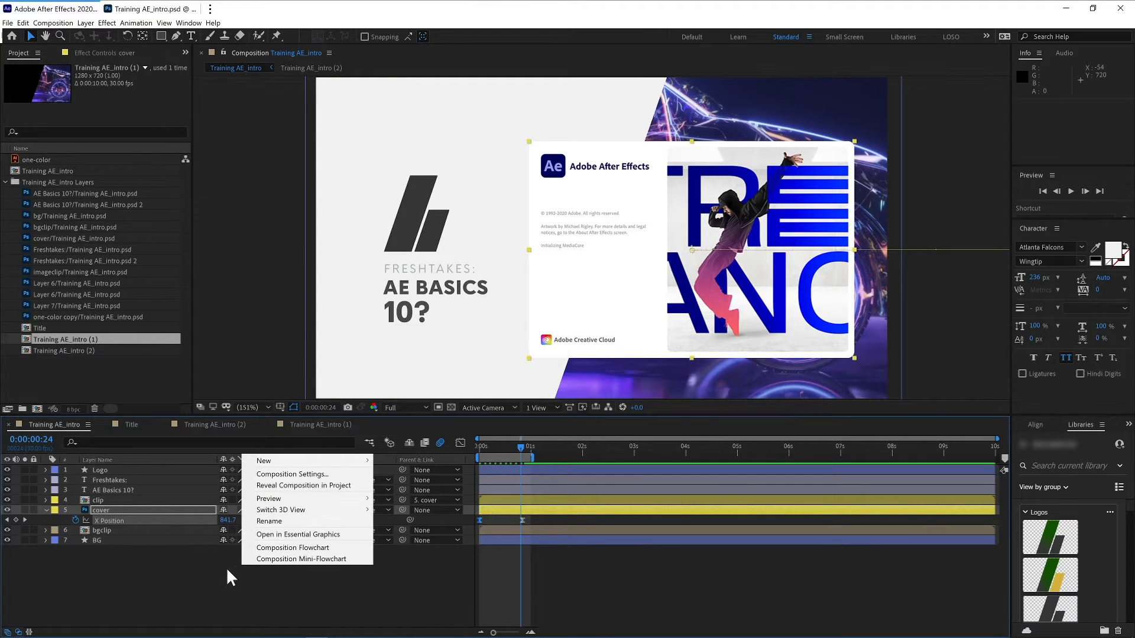
pyautogui.click(324, 474)
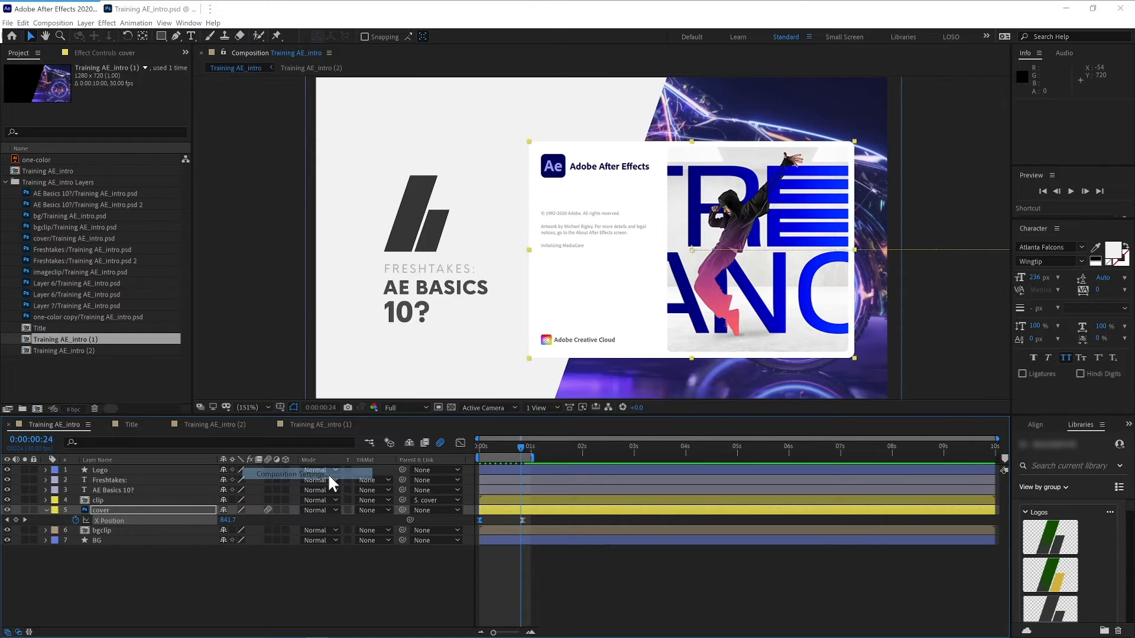
pyautogui.click(332, 200)
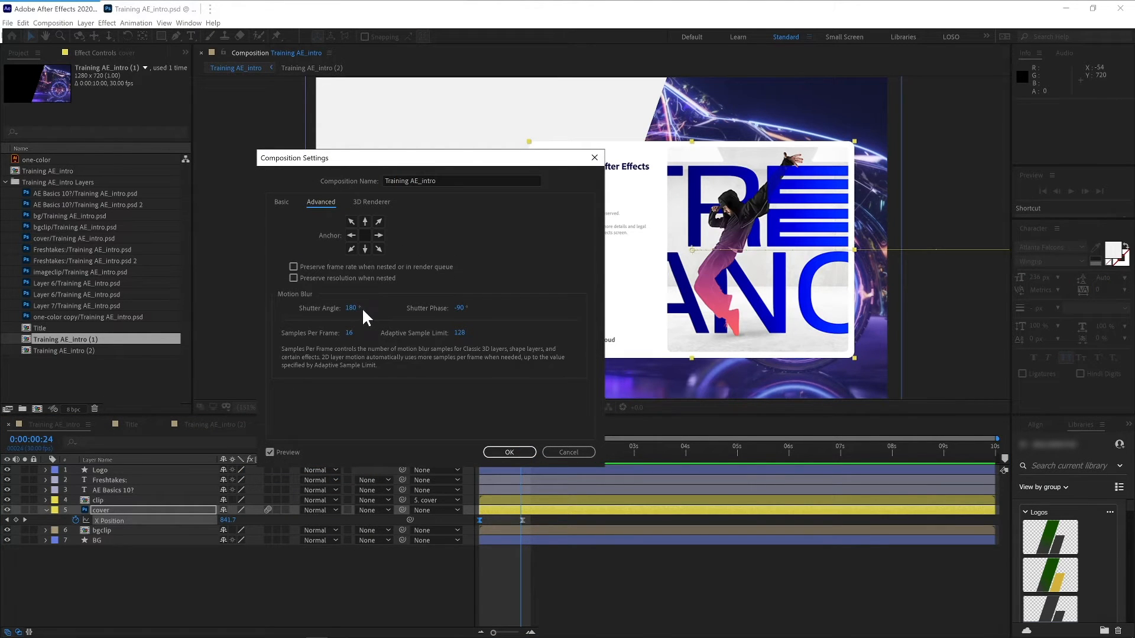
pyautogui.moveTo(358, 307); pyautogui.dragTo(407, 305)
pyautogui.moveTo(488, 161); pyautogui.dragTo(304, 235)
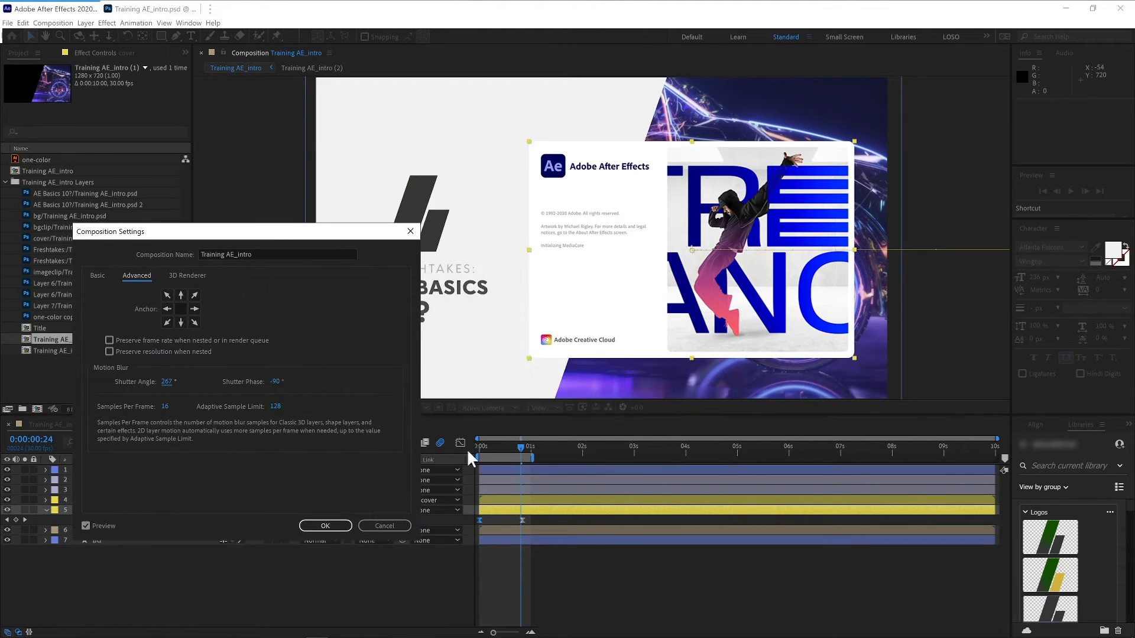
pyautogui.click(319, 525)
pyautogui.moveTo(520, 444)
pyautogui.mouseDown()
pyautogui.moveTo(495, 445)
pyautogui.moveTo(506, 445)
pyautogui.mouseUp()
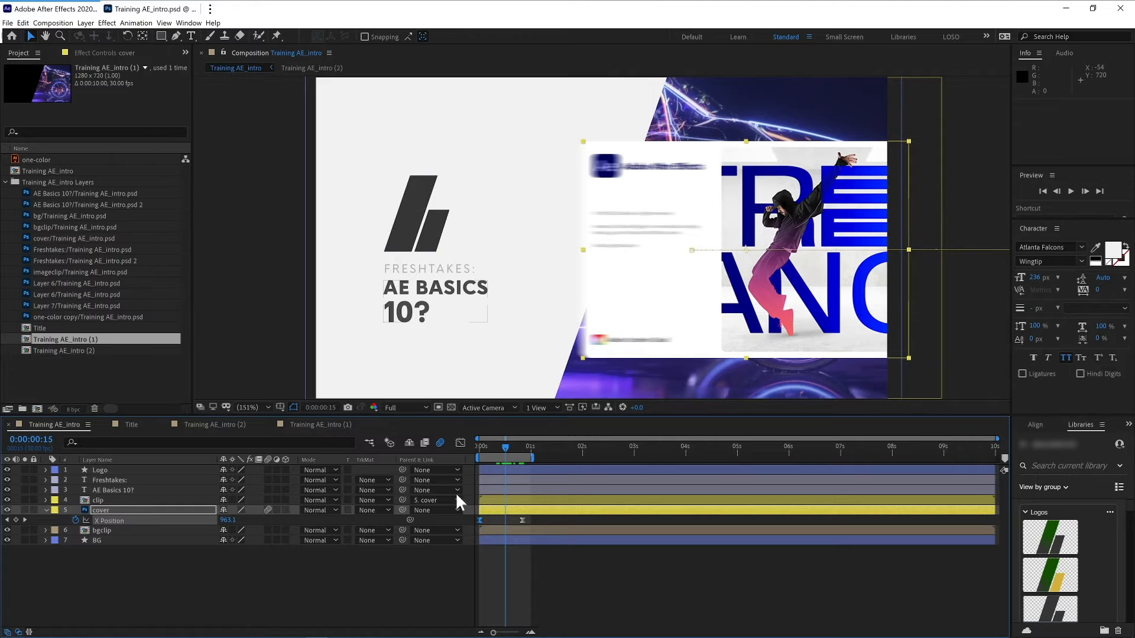
# - Try raising the composition's motion blur shutter angle to about 570° and cancel the dialog
pyautogui.rightClick(244, 555)
pyautogui.click(310, 467)
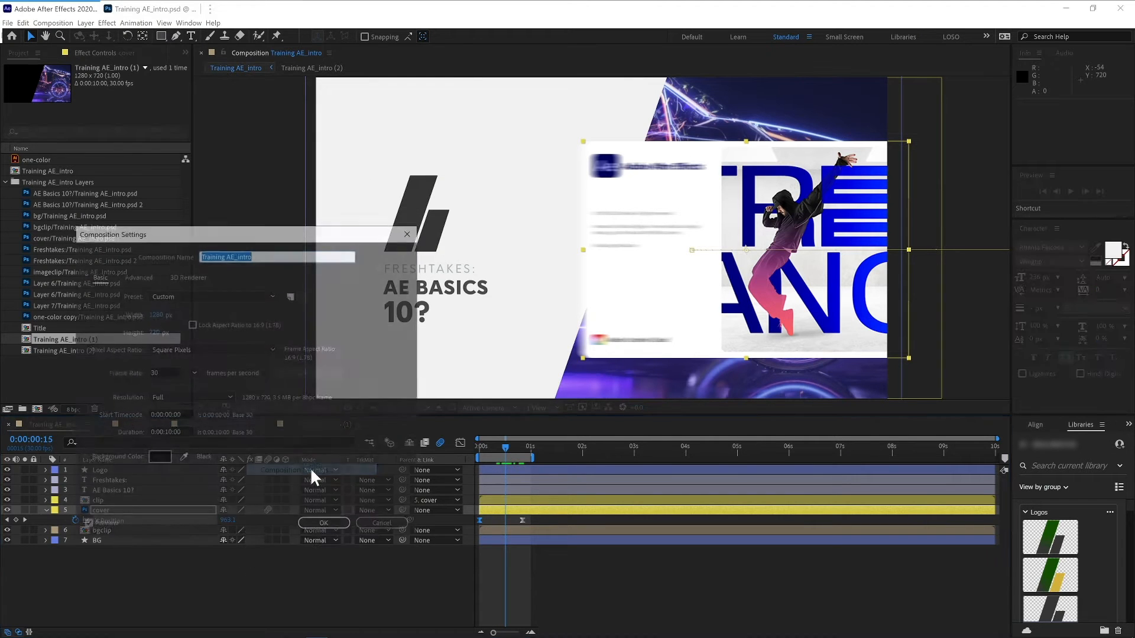
pyautogui.click(137, 276)
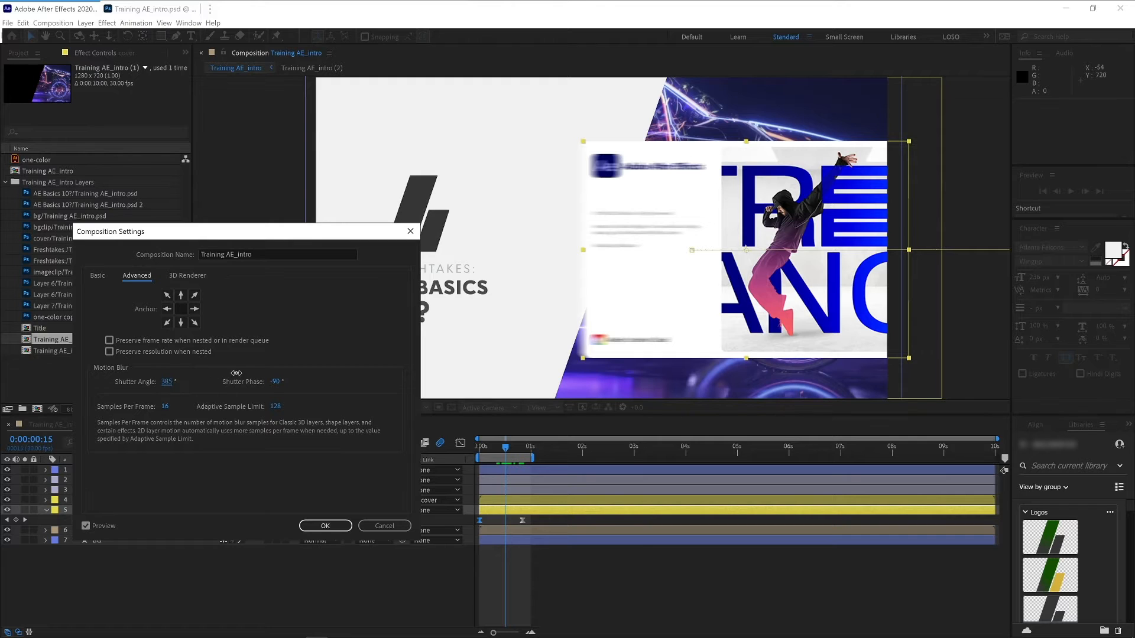
pyautogui.moveTo(236, 373); pyautogui.dragTo(235, 373)
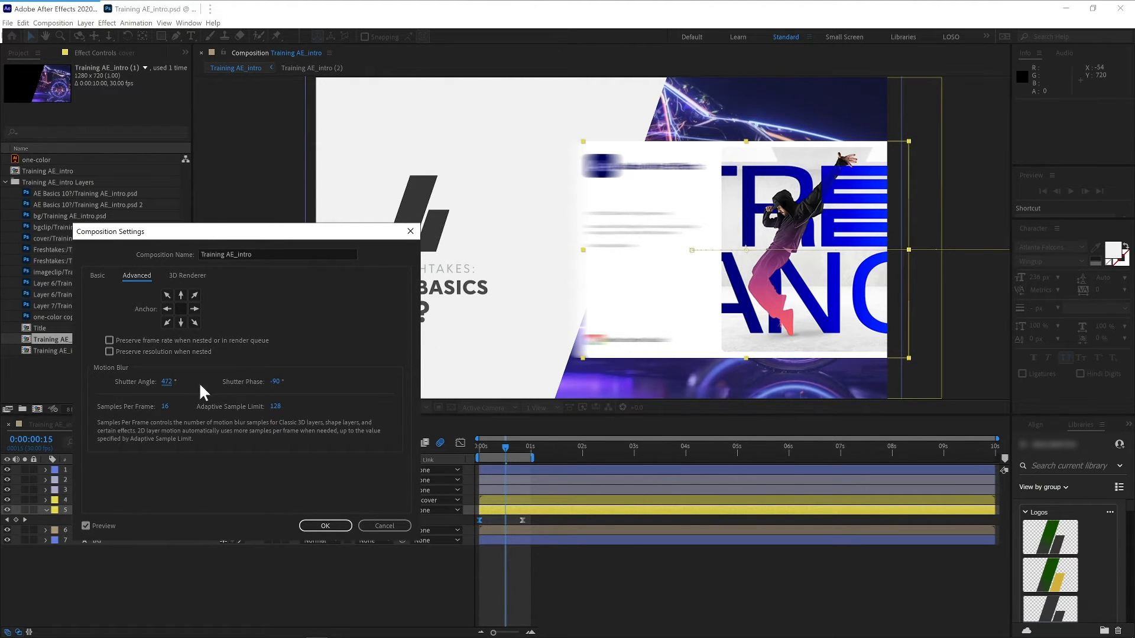
pyautogui.moveTo(218, 379); pyautogui.dragTo(331, 378)
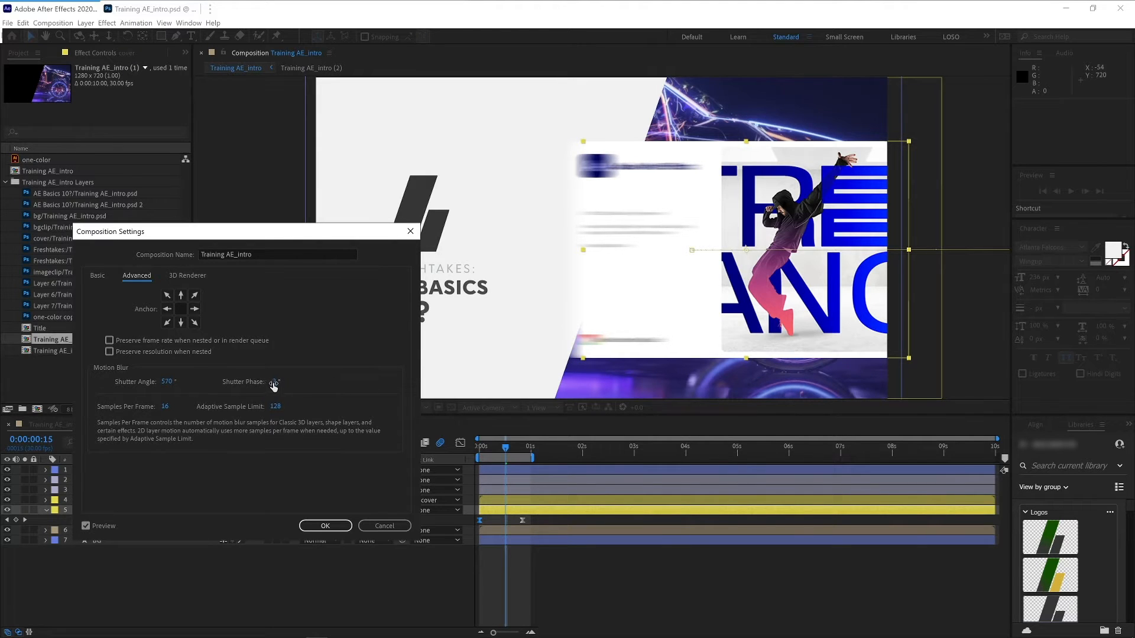
pyautogui.click(386, 526)
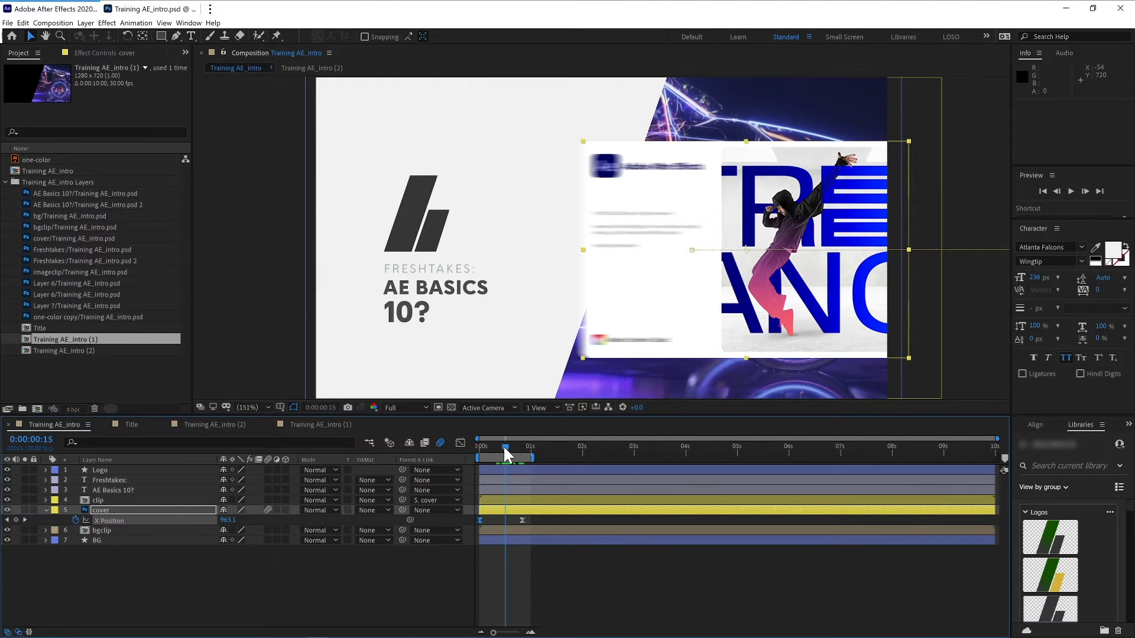
# - In the bgclip precomp, keyframe Layer 7's position at frame 12 and set it to 904.5, 315 at frame 0
pyautogui.moveTo(504, 448)
pyautogui.mouseDown()
pyautogui.moveTo(488, 446)
pyautogui.moveTo(516, 446)
pyautogui.moveTo(501, 452)
pyautogui.mouseUp()
pyautogui.press('space')
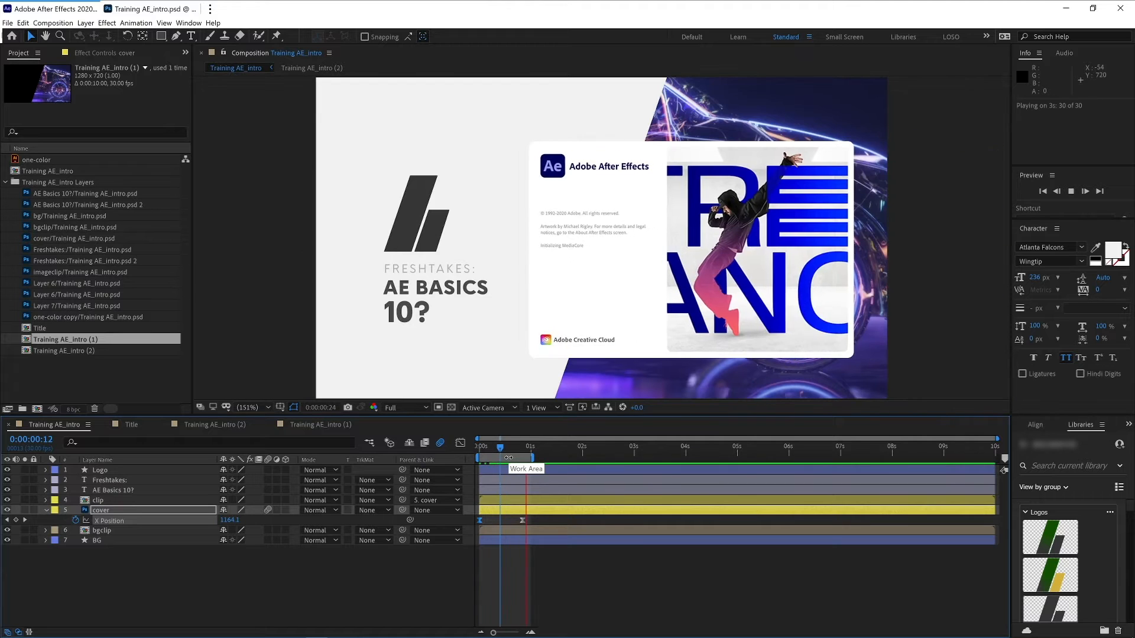
pyautogui.click(485, 446)
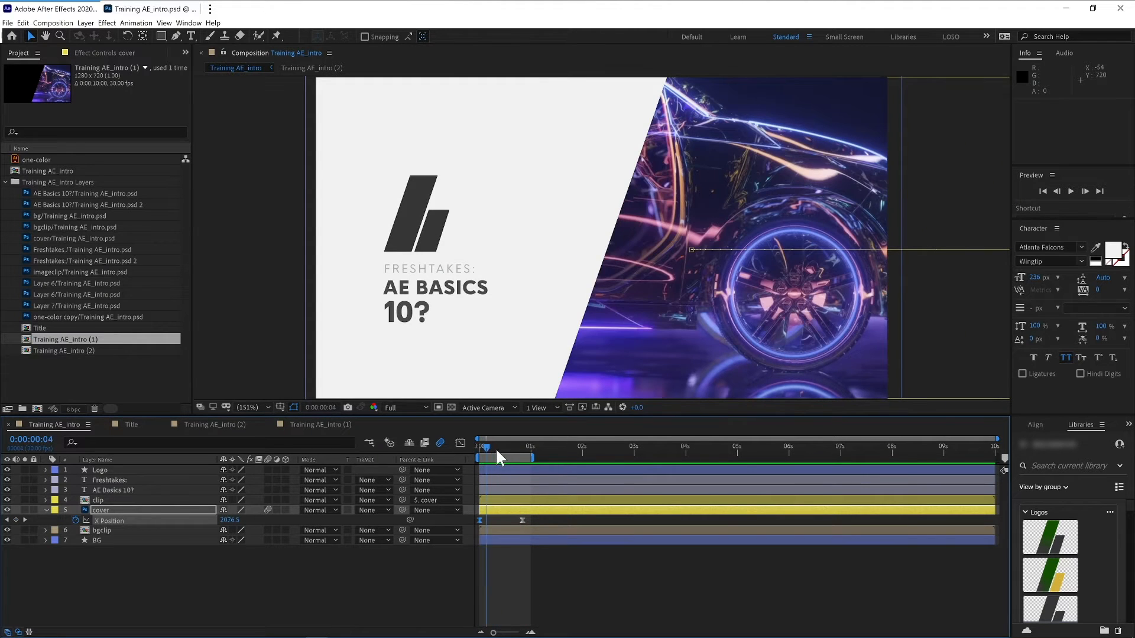
pyautogui.moveTo(496, 448)
pyautogui.mouseDown()
pyautogui.moveTo(509, 448)
pyautogui.moveTo(485, 449)
pyautogui.moveTo(513, 446)
pyautogui.moveTo(501, 447)
pyautogui.mouseUp()
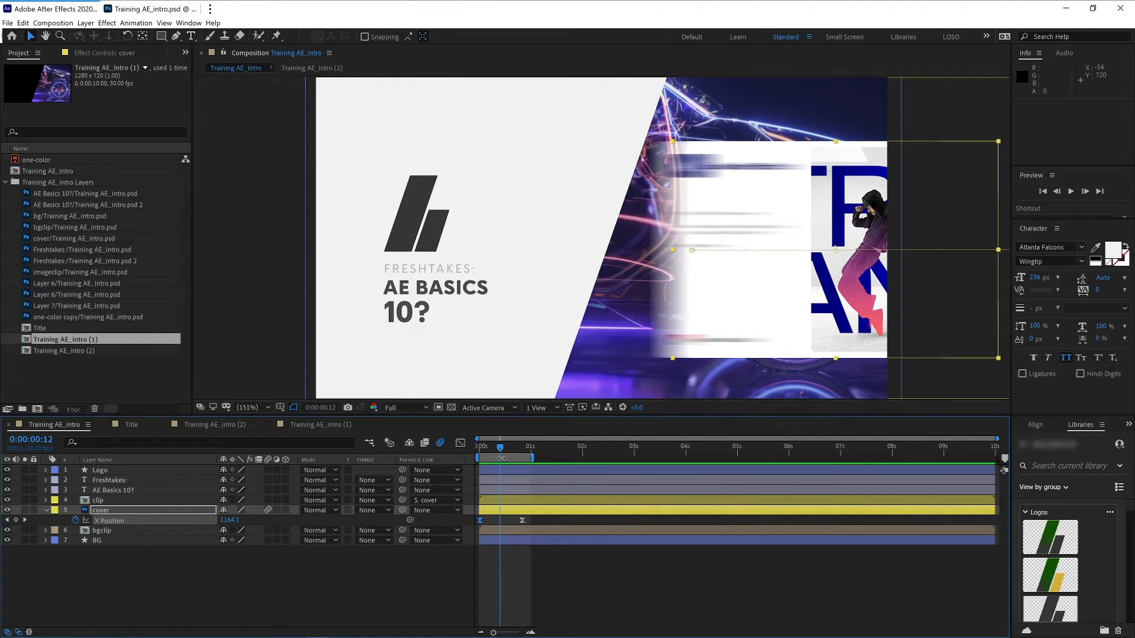
pyautogui.click(92, 531)
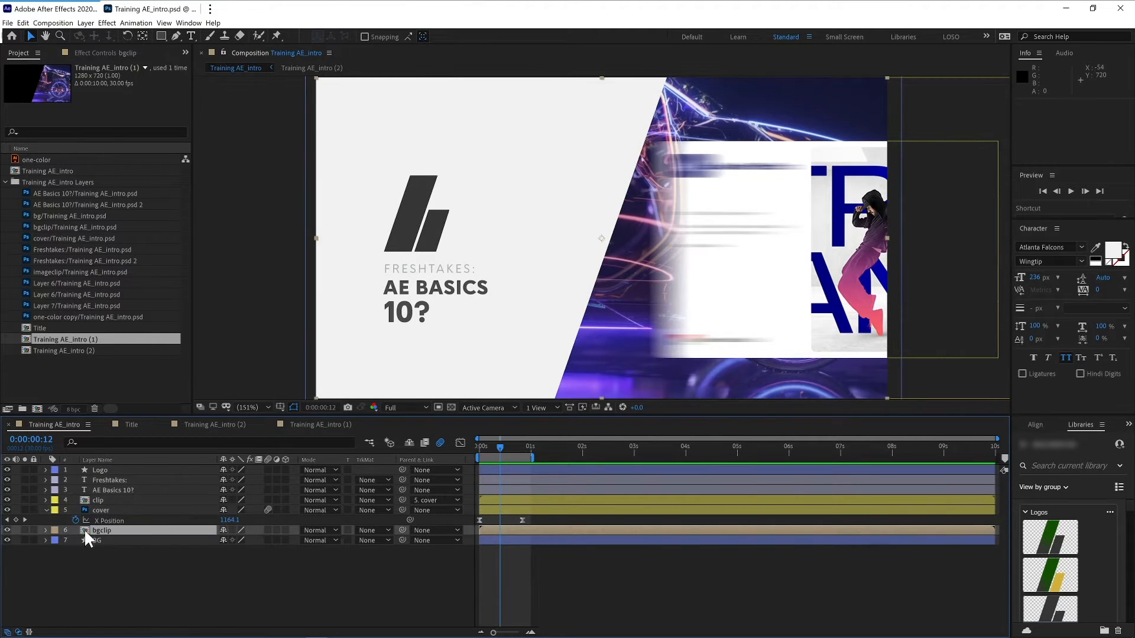
pyautogui.doubleClick(84, 529)
pyautogui.click(143, 471)
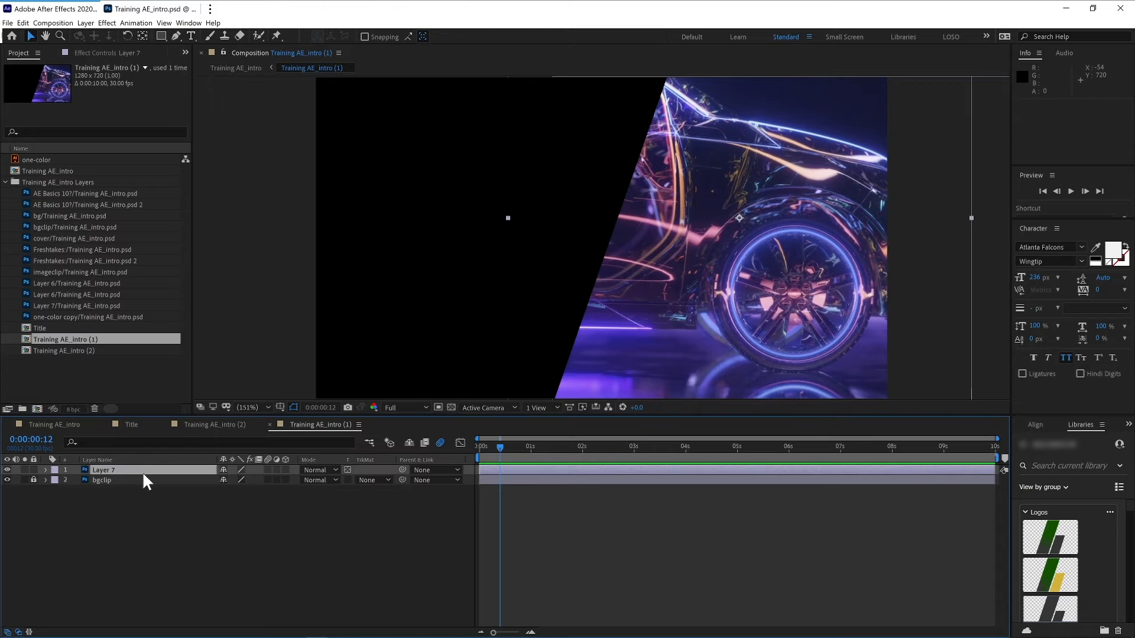
pyautogui.press('p')
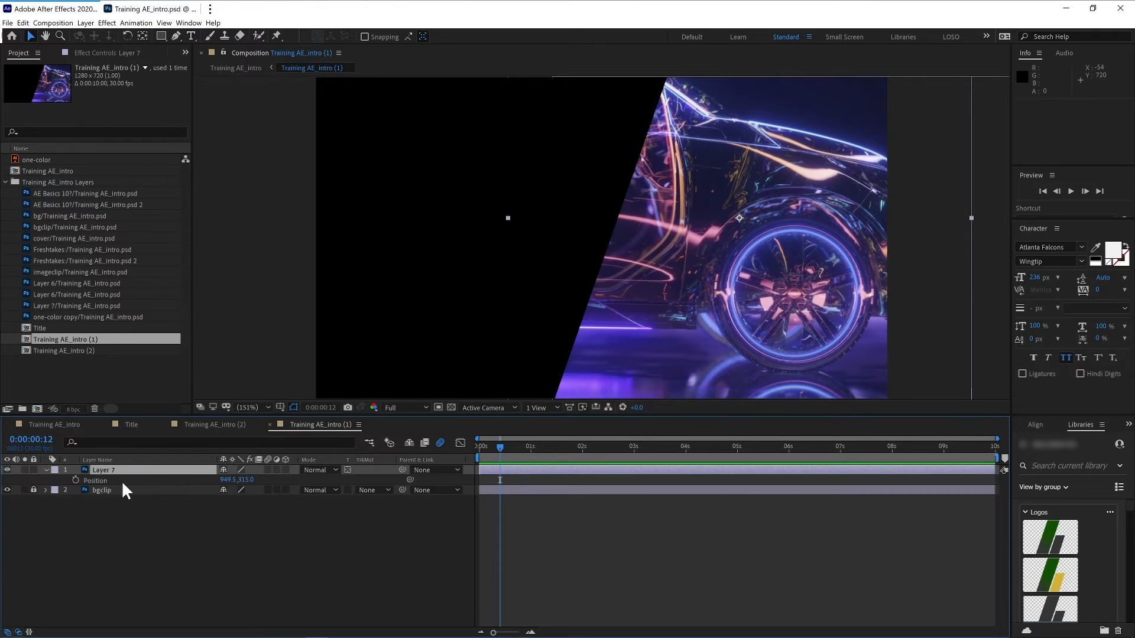
pyautogui.press('Return')
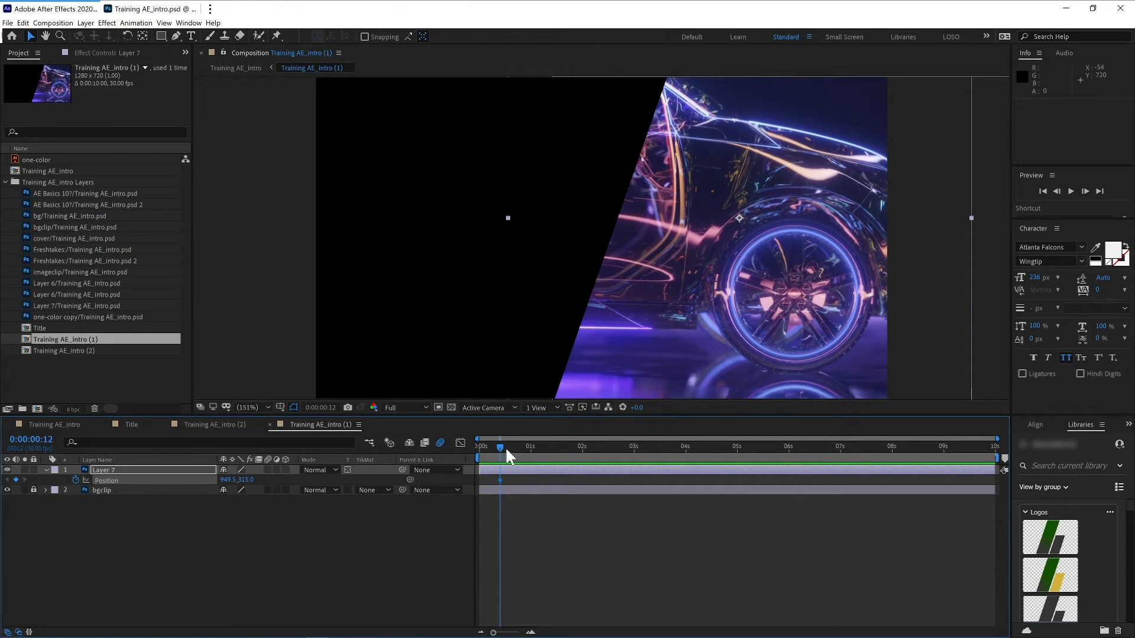
pyautogui.moveTo(498, 445); pyautogui.dragTo(476, 447)
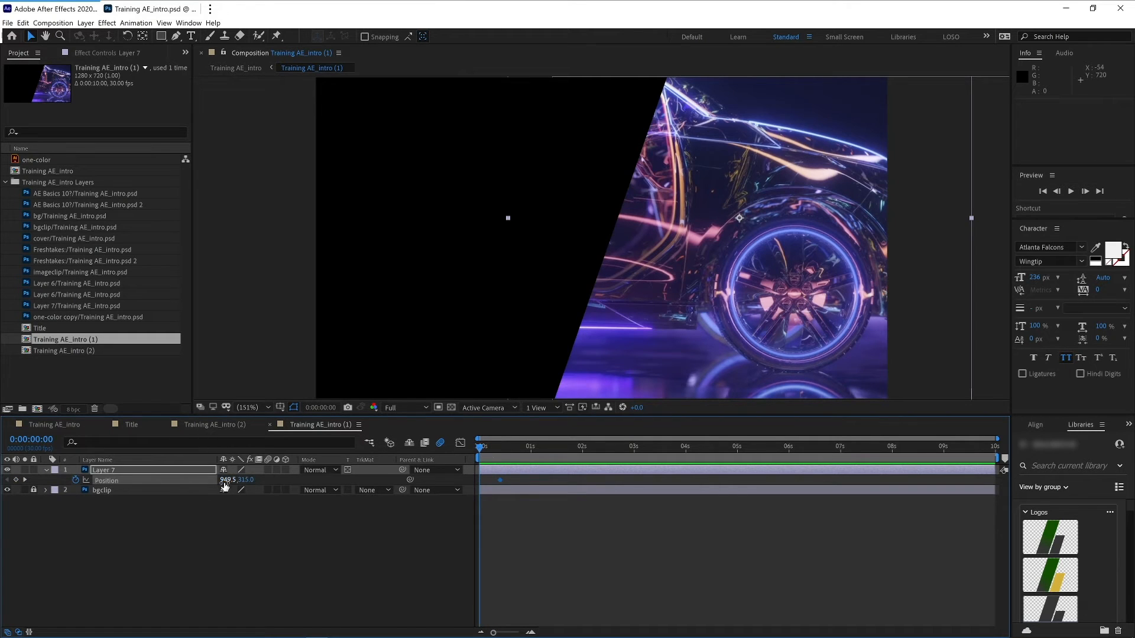
pyautogui.moveTo(226, 481); pyautogui.dragTo(207, 488)
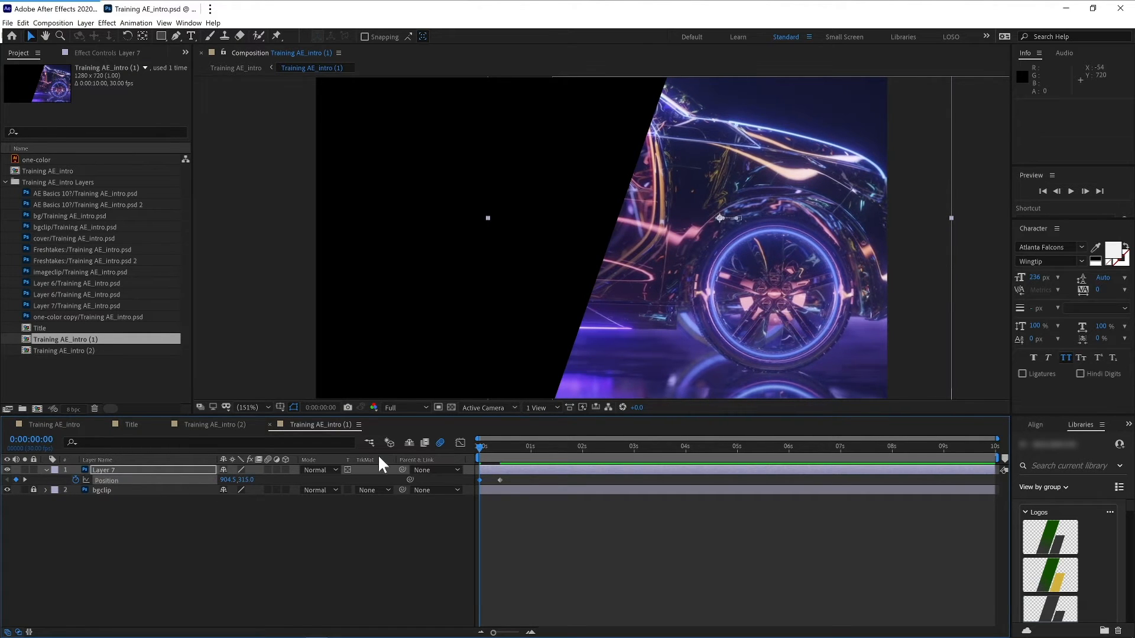
# - Add scale keyframes to Layer 7, setting the scale to 113% at frame 0
pyautogui.hotkey('shift', 's')
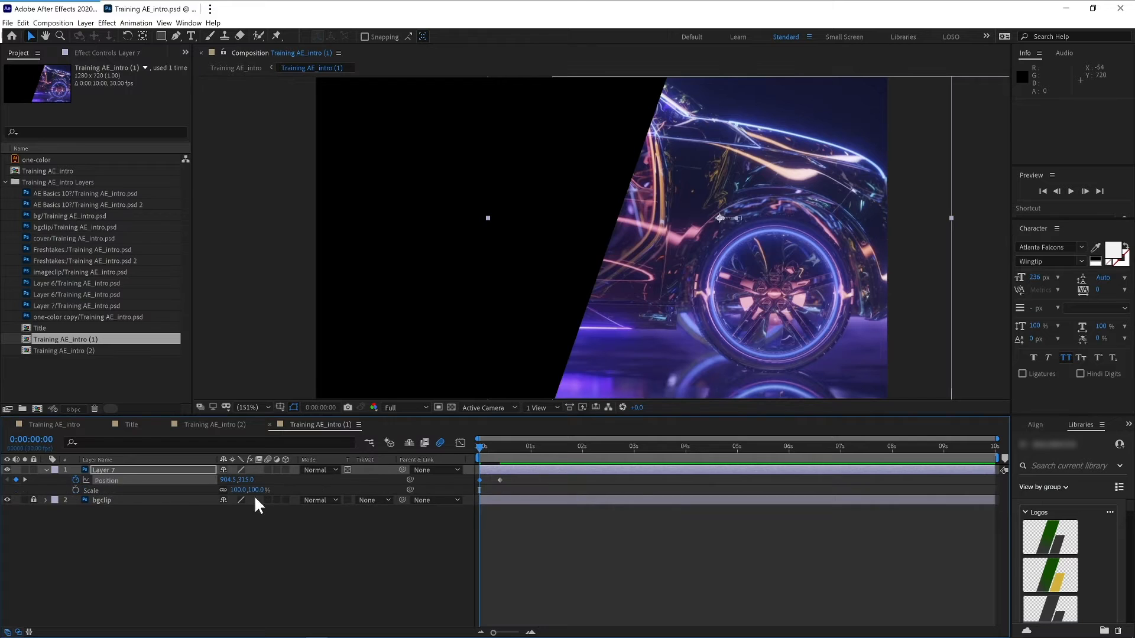
pyautogui.click(84, 491)
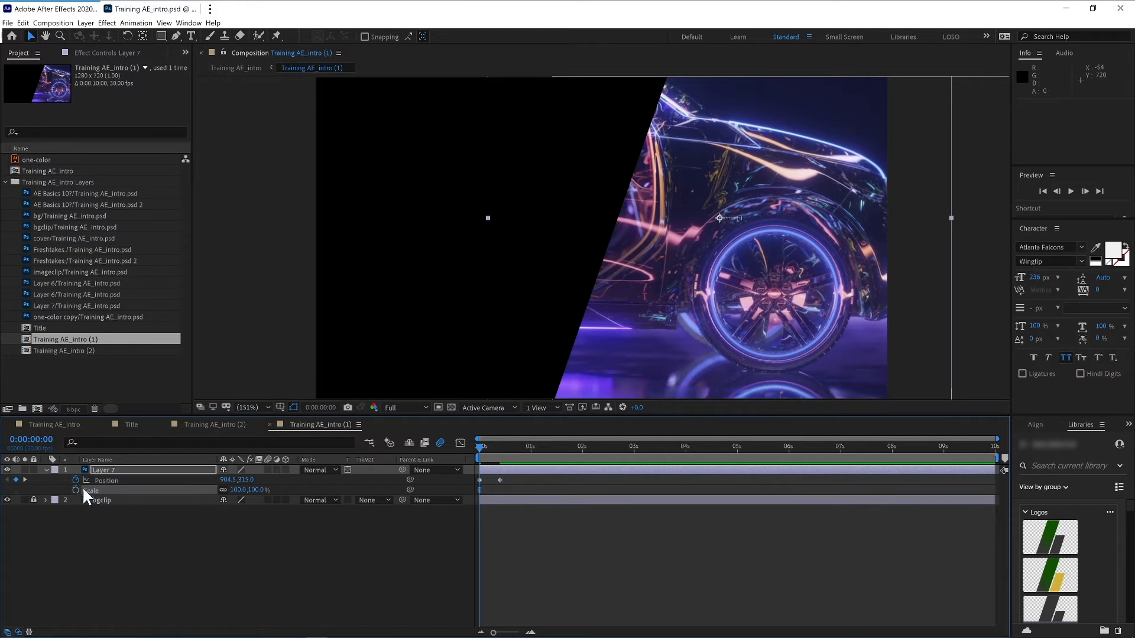
pyautogui.moveTo(480, 489); pyautogui.dragTo(500, 490)
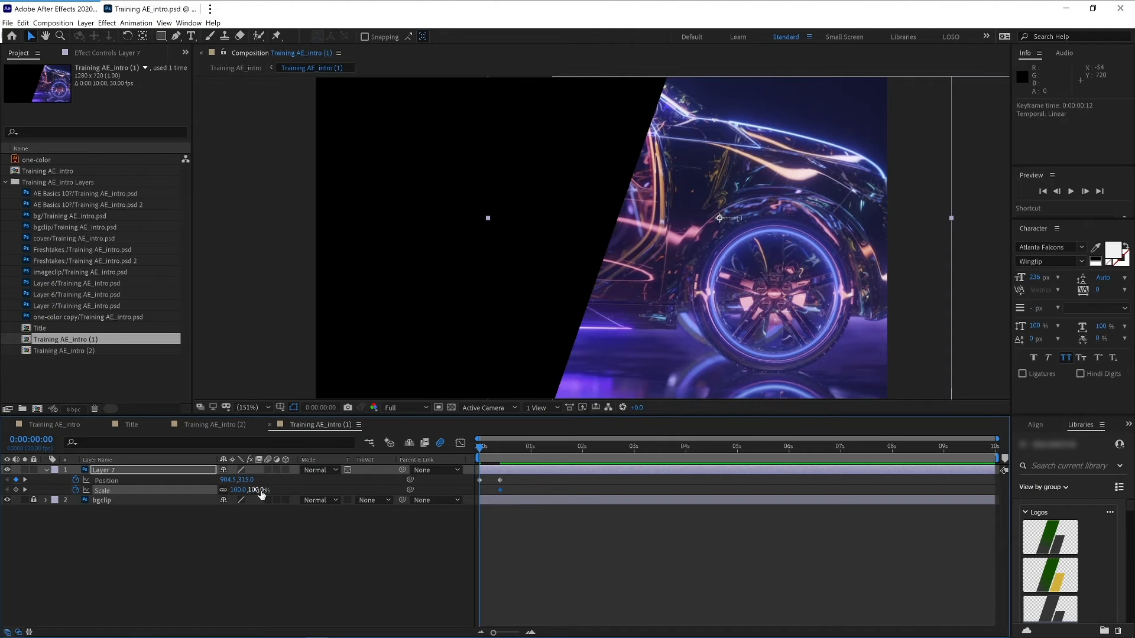
pyautogui.moveTo(264, 491); pyautogui.dragTo(476, 480)
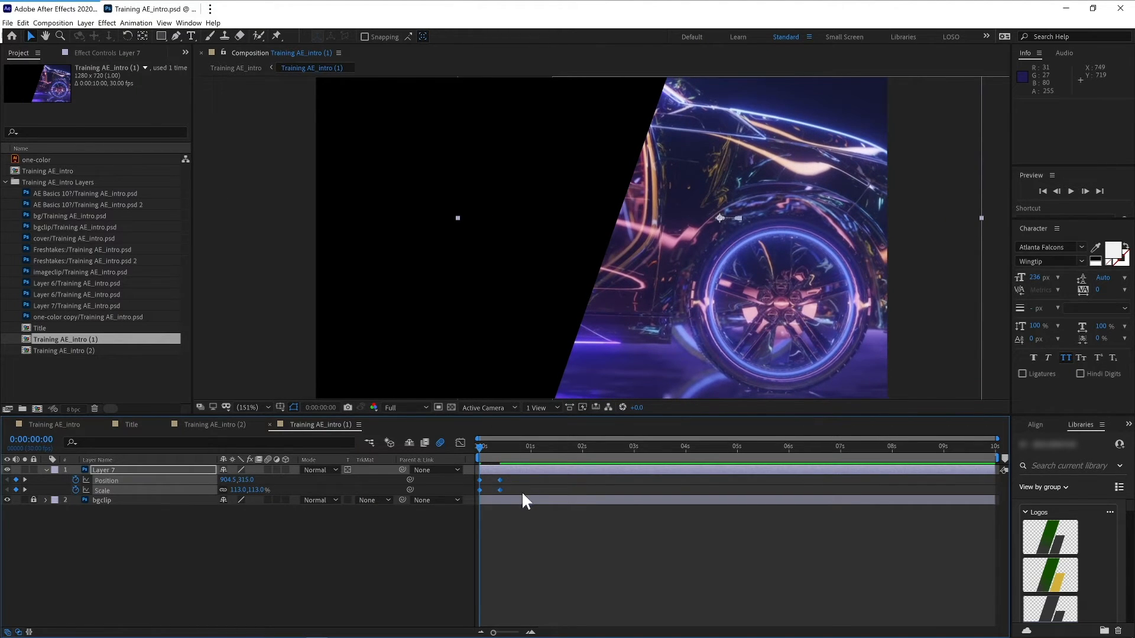
# - Apply Easy Ease to Layer 7's keyframes and move its end keyframes to about 2 seconds
pyautogui.rightClick(500, 490)
pyautogui.moveTo(561, 610)
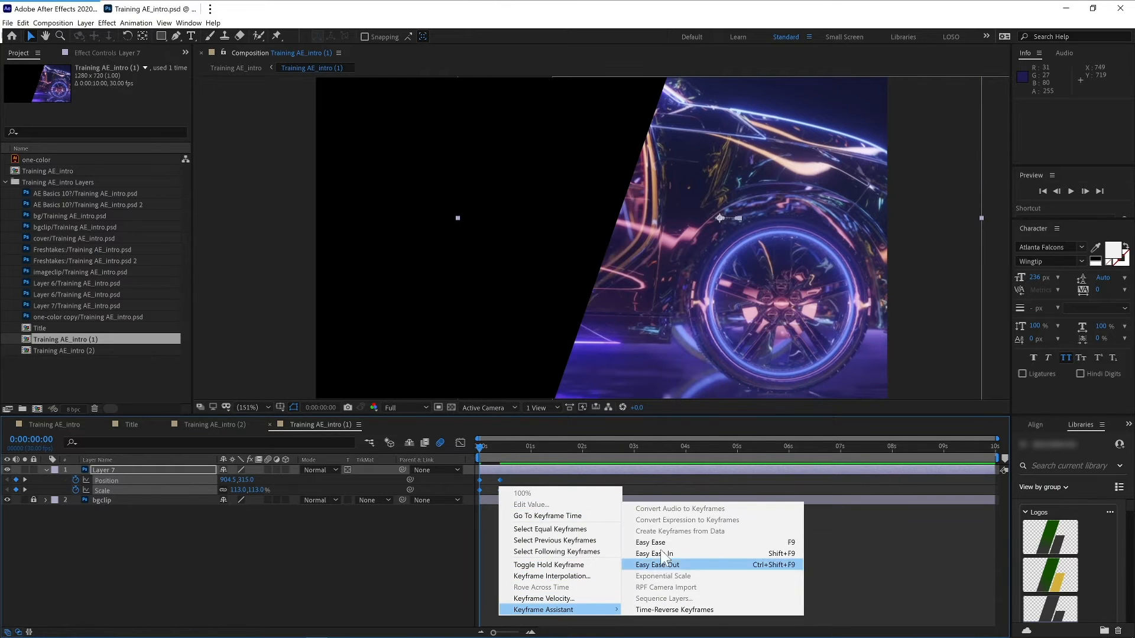
pyautogui.click(662, 542)
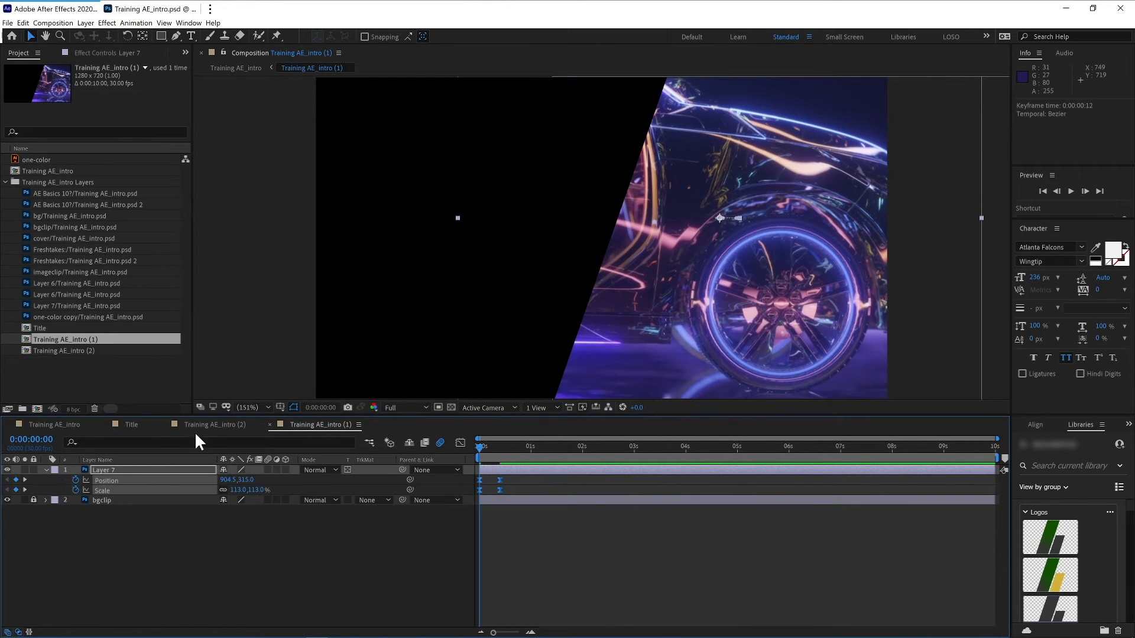
pyautogui.moveTo(493, 489); pyautogui.dragTo(592, 495)
# - Extend the main composition's work area to about 3 seconds and preview the background push-in
pyautogui.click(57, 424)
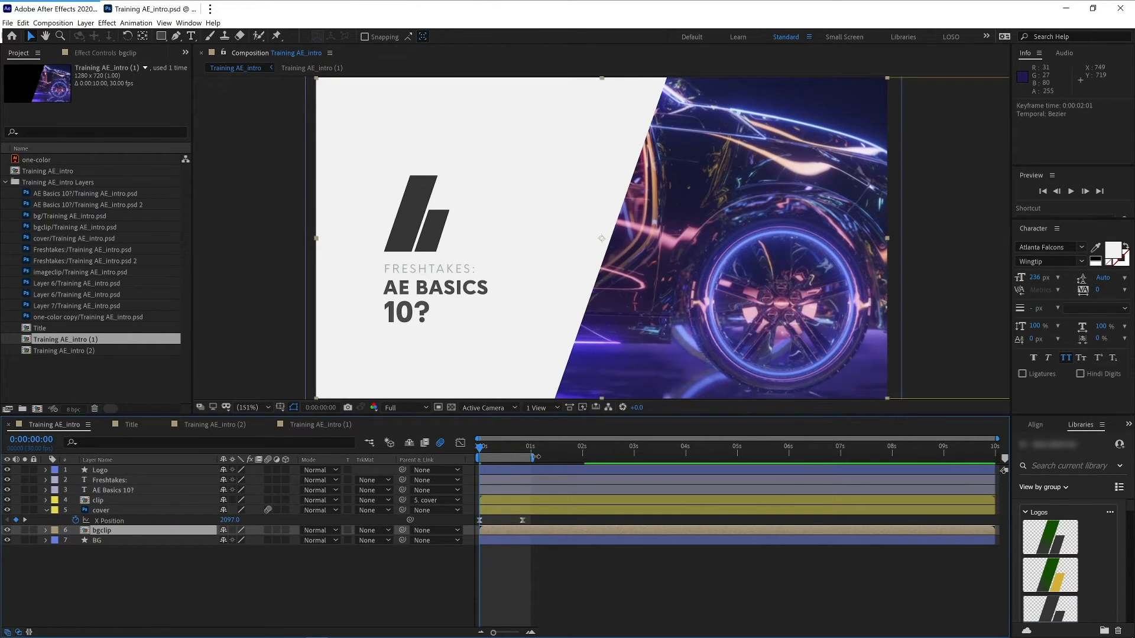
pyautogui.moveTo(536, 457); pyautogui.dragTo(635, 457)
pyautogui.press('space')
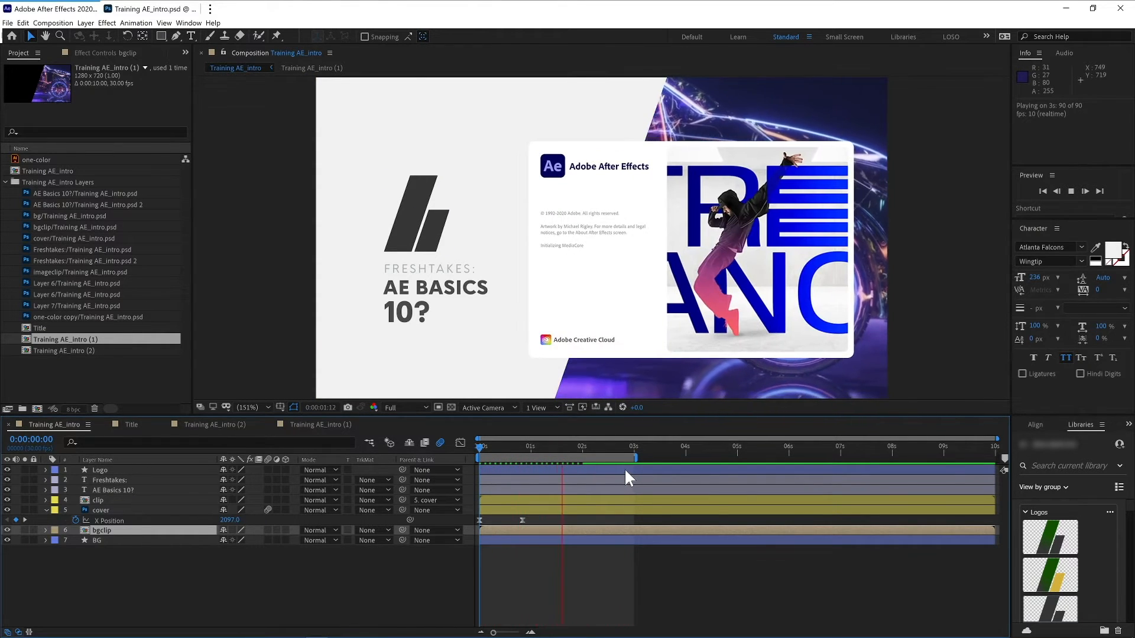
pyautogui.click(320, 424)
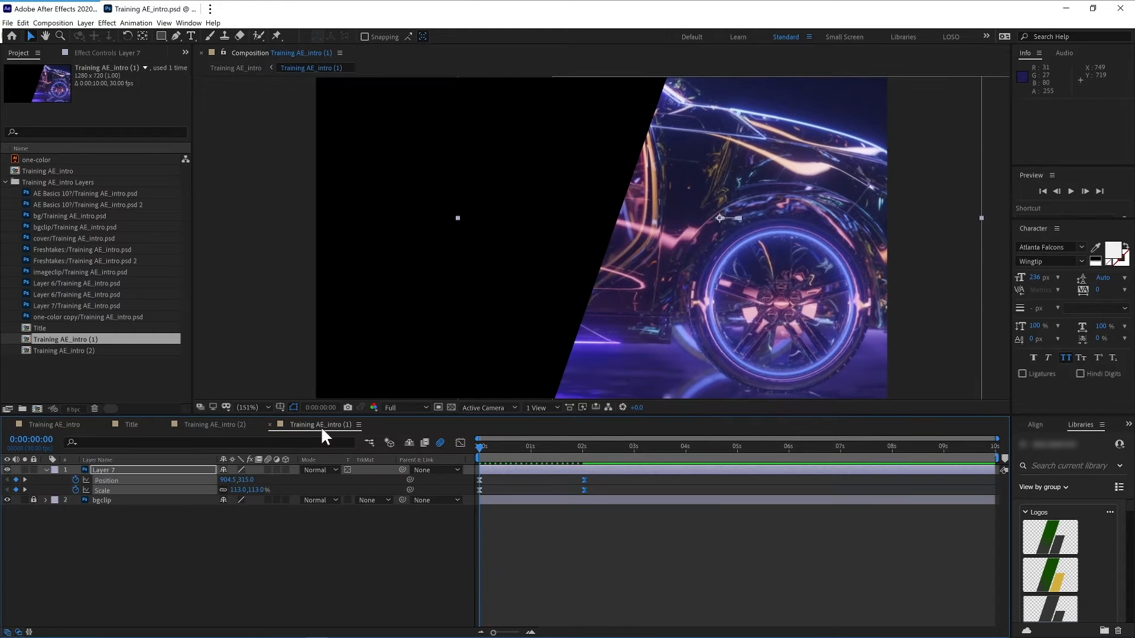
# - In the Graph Editor, reshape Layer 7's scale curve so it starts fast and eases slowly into the end keyframe, then preview
pyautogui.click(199, 539)
pyautogui.click(131, 490)
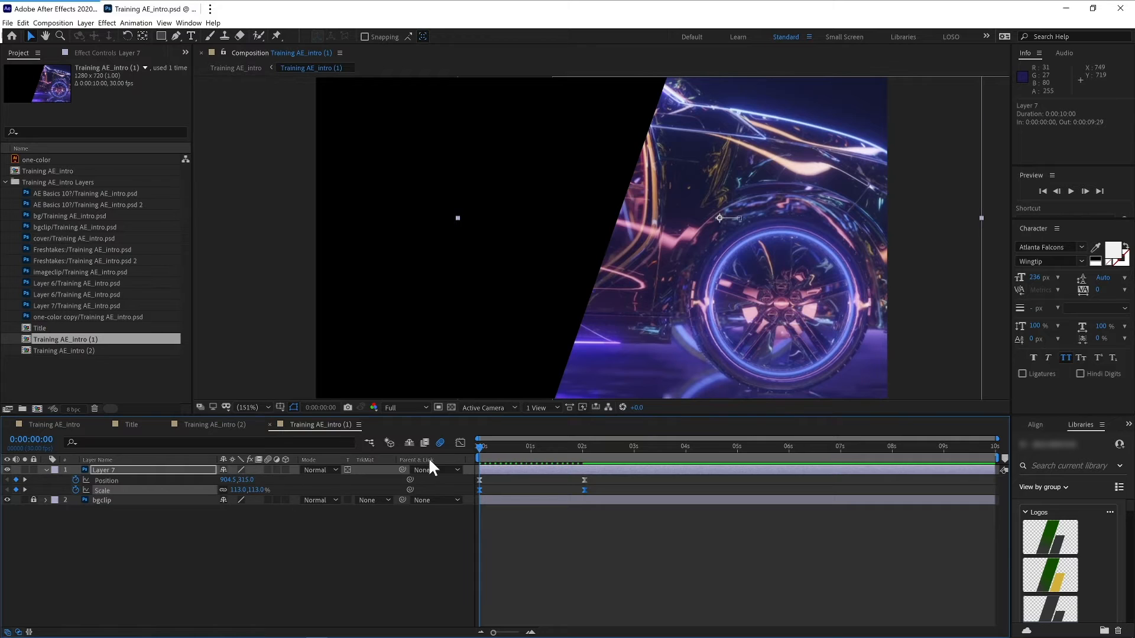
pyautogui.click(462, 442)
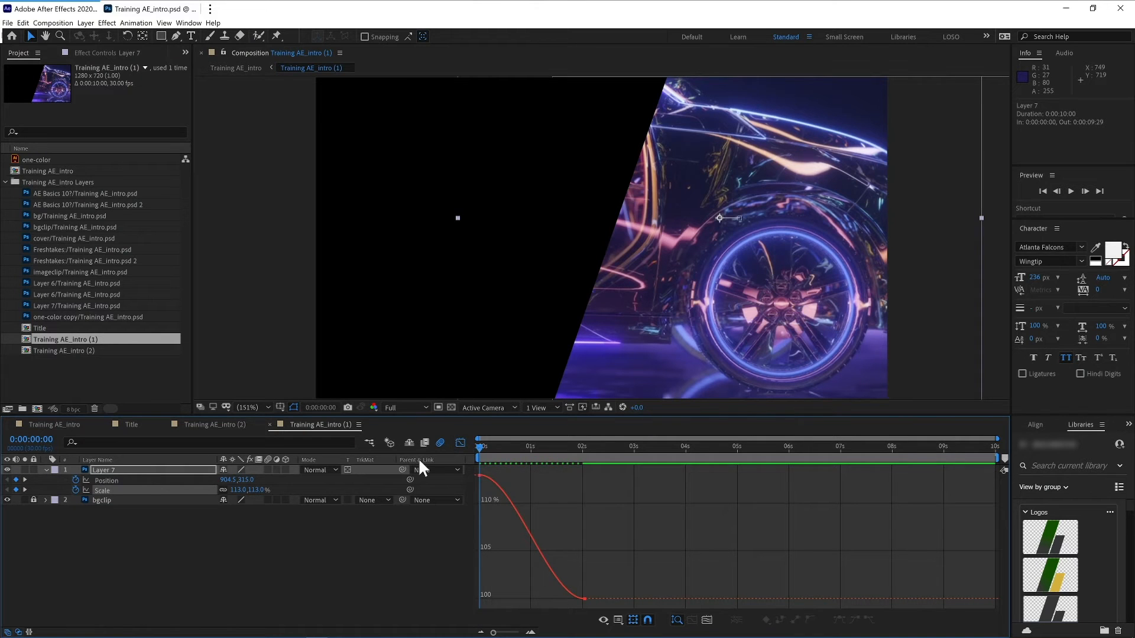
pyautogui.click(584, 599)
pyautogui.moveTo(549, 599); pyautogui.dragTo(481, 597)
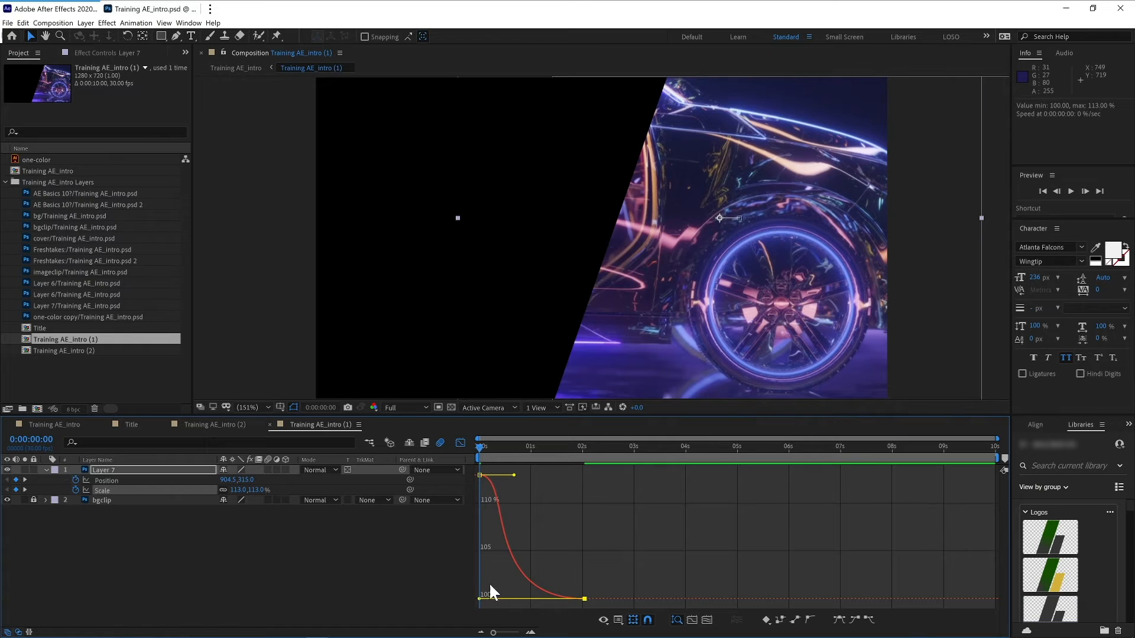
pyautogui.moveTo(514, 475); pyautogui.dragTo(466, 544)
pyautogui.press('space')
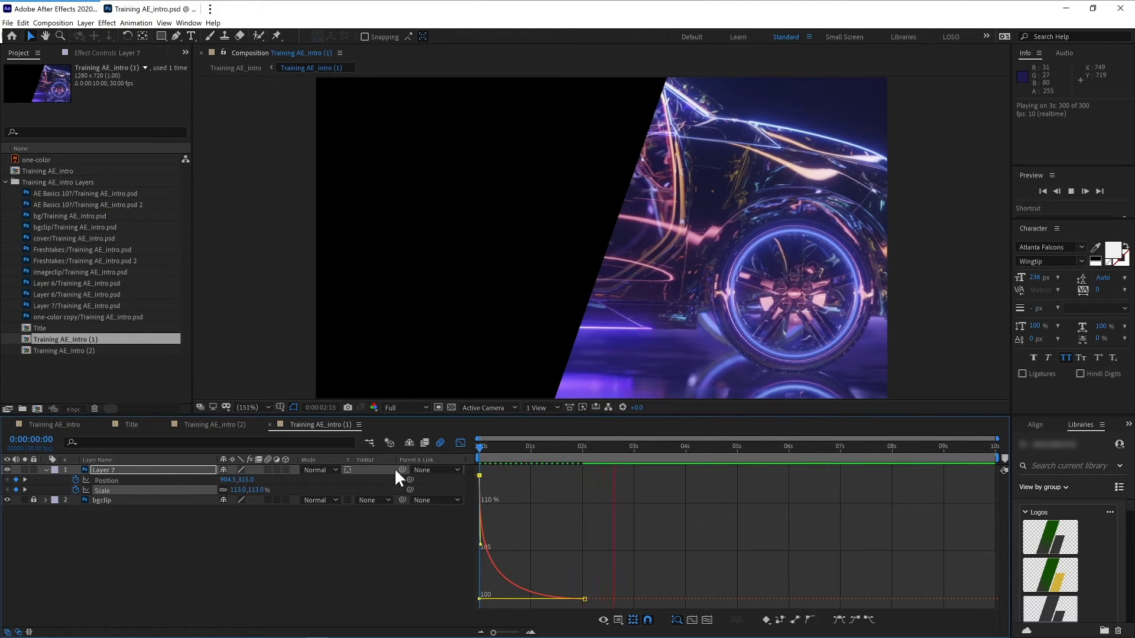
# - Lengthen the first scale keyframe's outgoing influence handle in Layer 7's value graph
pyautogui.click(161, 527)
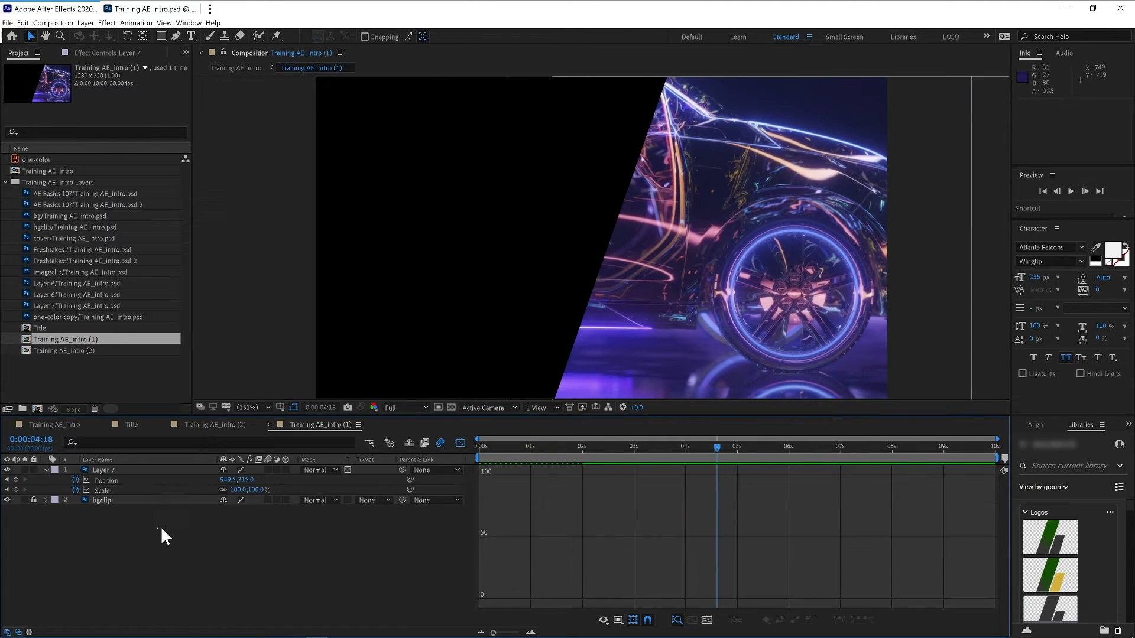
pyautogui.moveTo(495, 442); pyautogui.dragTo(451, 451)
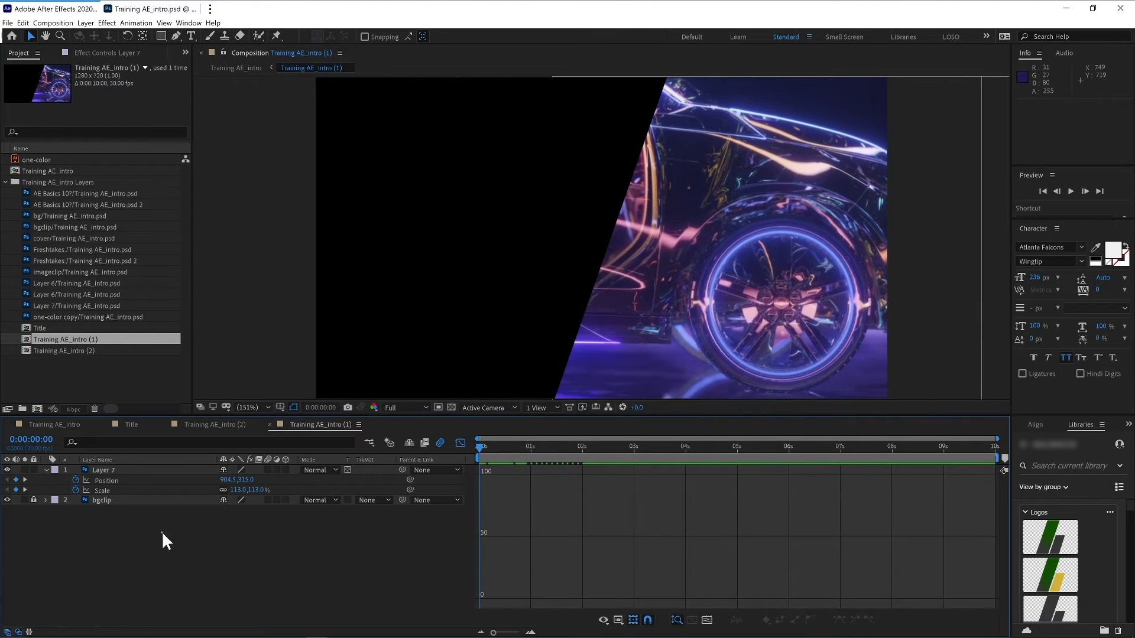
pyautogui.click(118, 483)
pyautogui.keyDown('shift'); pyautogui.click(200, 489); pyautogui.keyUp('shift')
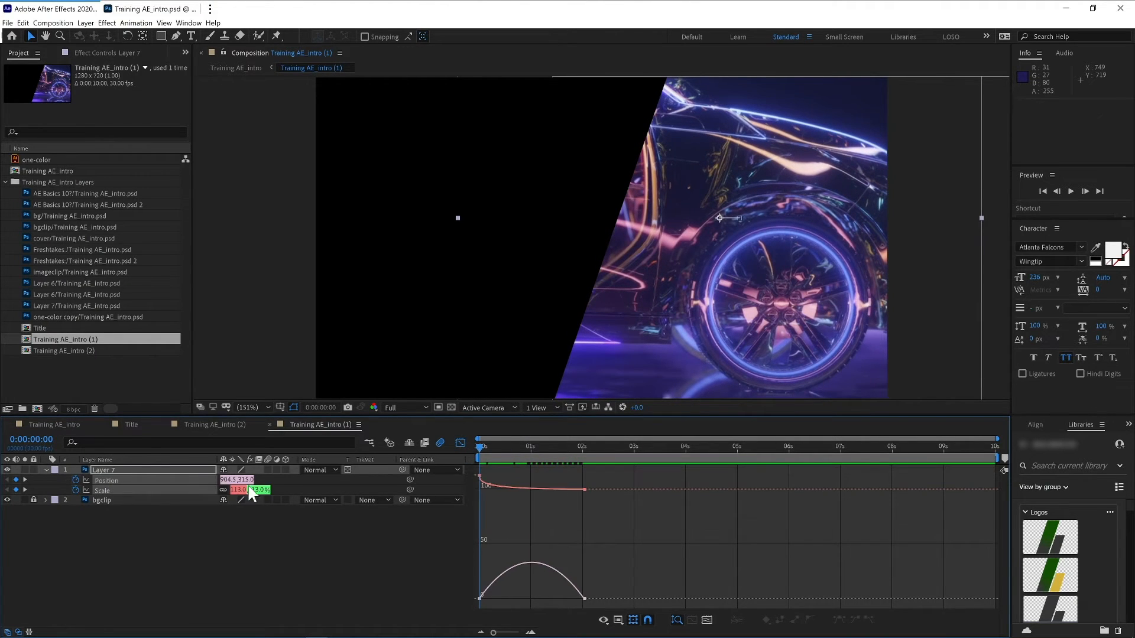
pyautogui.click(584, 490)
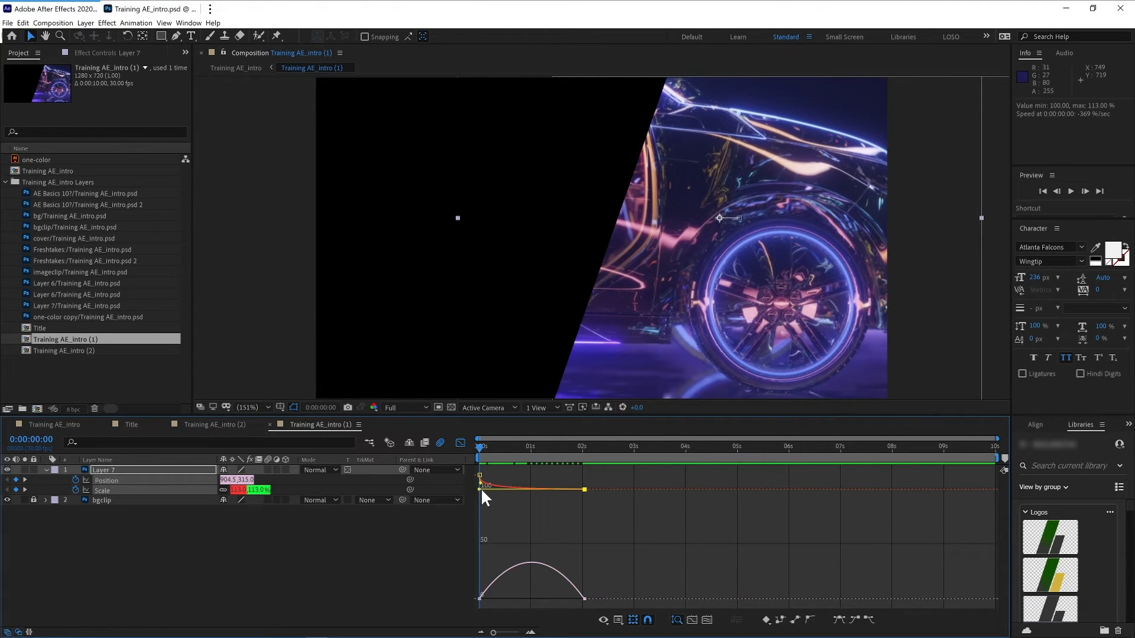
pyautogui.moveTo(481, 491); pyautogui.dragTo(548, 489)
pyautogui.moveTo(479, 447); pyautogui.dragTo(447, 458)
pyautogui.click(374, 552)
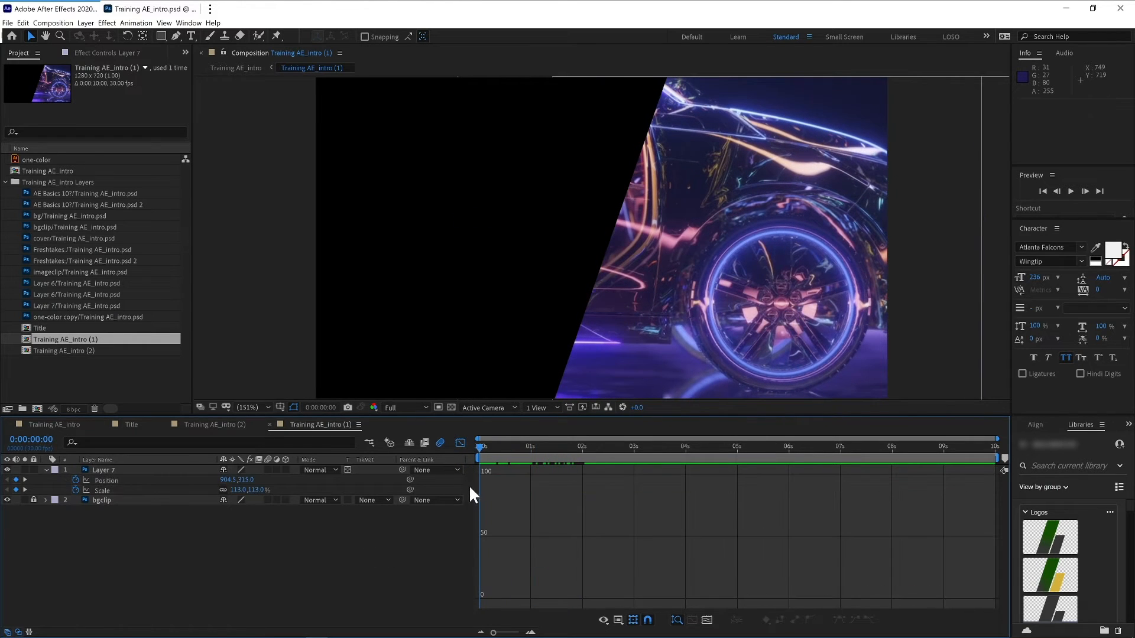
# - Remove all of Layer 7's position keyframes by turning off its Position stopwatch
pyautogui.click(121, 481)
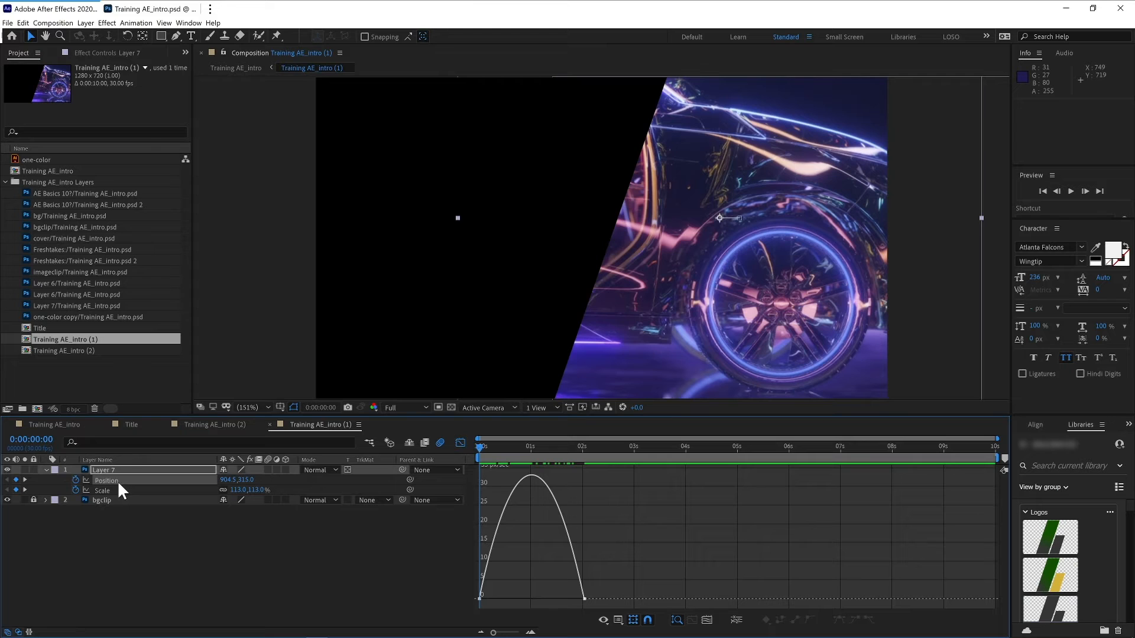
pyautogui.click(75, 480)
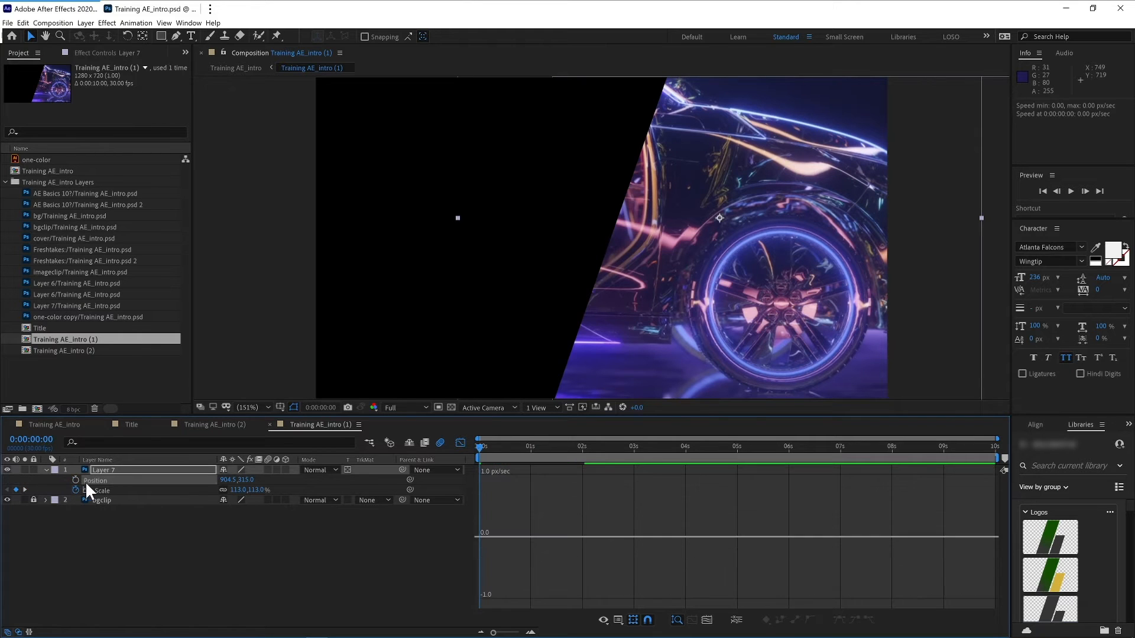
pyautogui.click(144, 489)
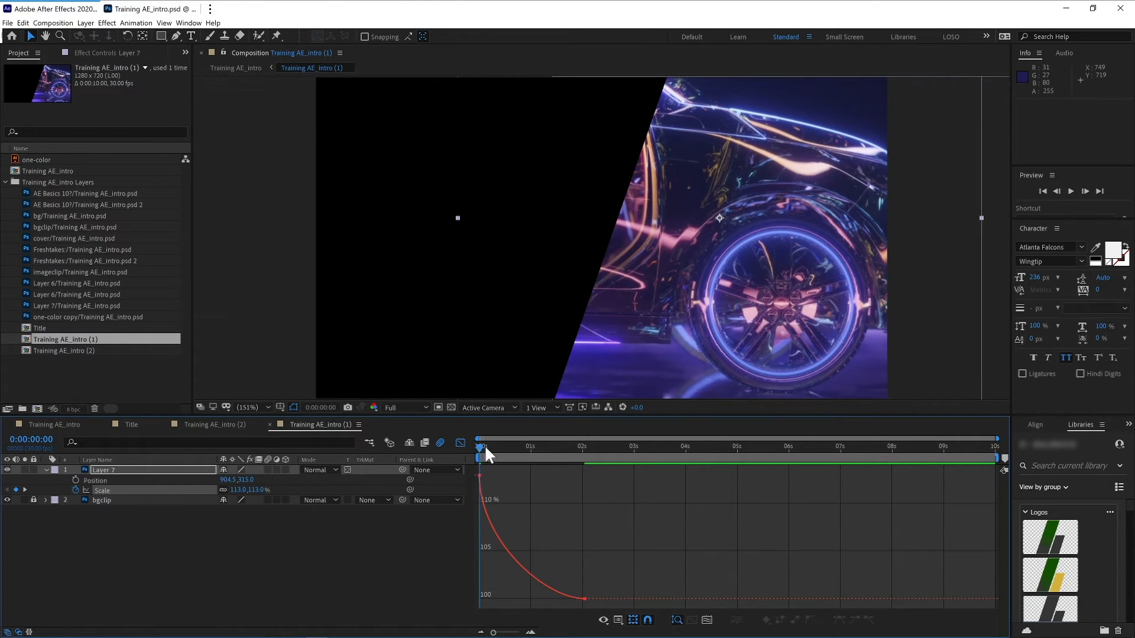
pyautogui.moveTo(484, 445)
pyautogui.mouseDown()
pyautogui.moveTo(552, 440)
pyautogui.moveTo(446, 445)
pyautogui.moveTo(541, 438)
pyautogui.moveTo(467, 448)
pyautogui.mouseUp()
# - Preview the main composition
pyautogui.click(48, 424)
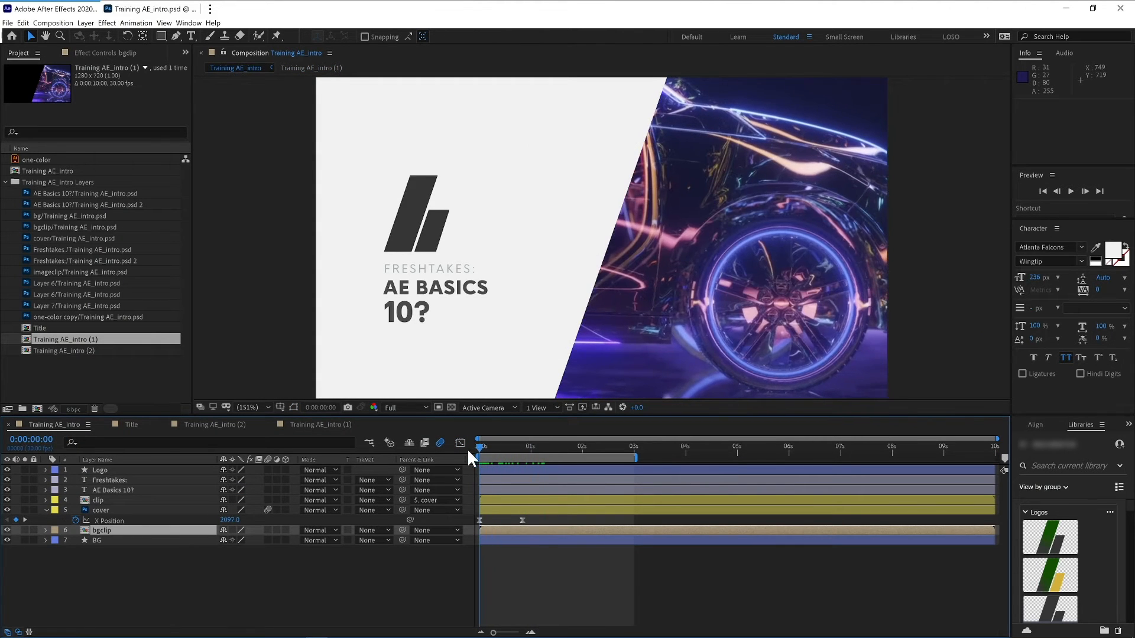
pyautogui.press('space')
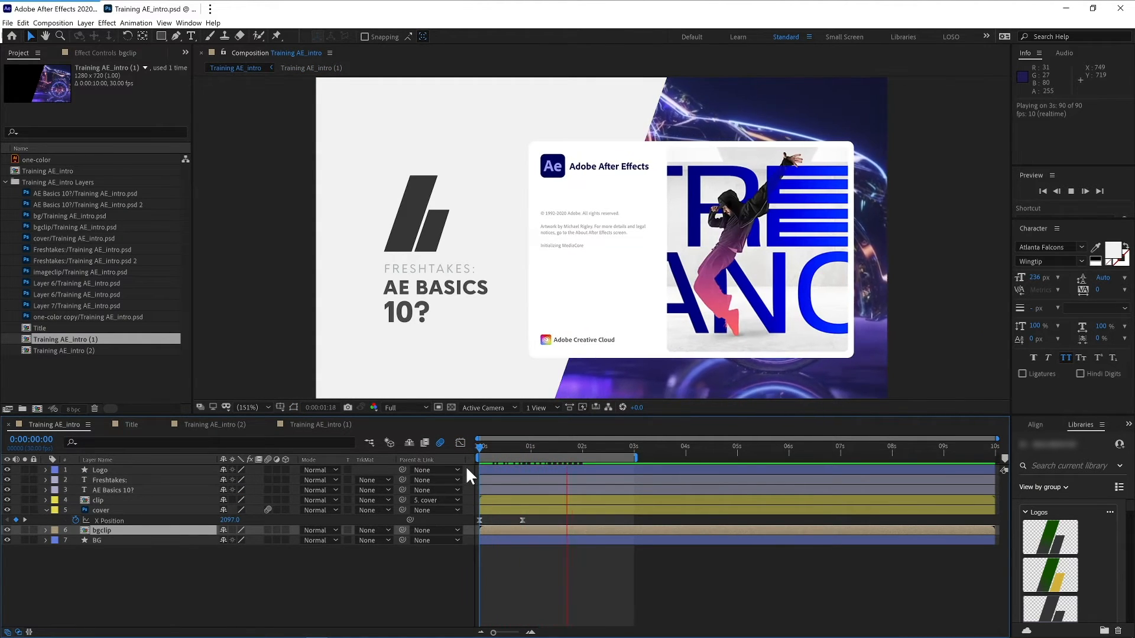
pyautogui.press('space')
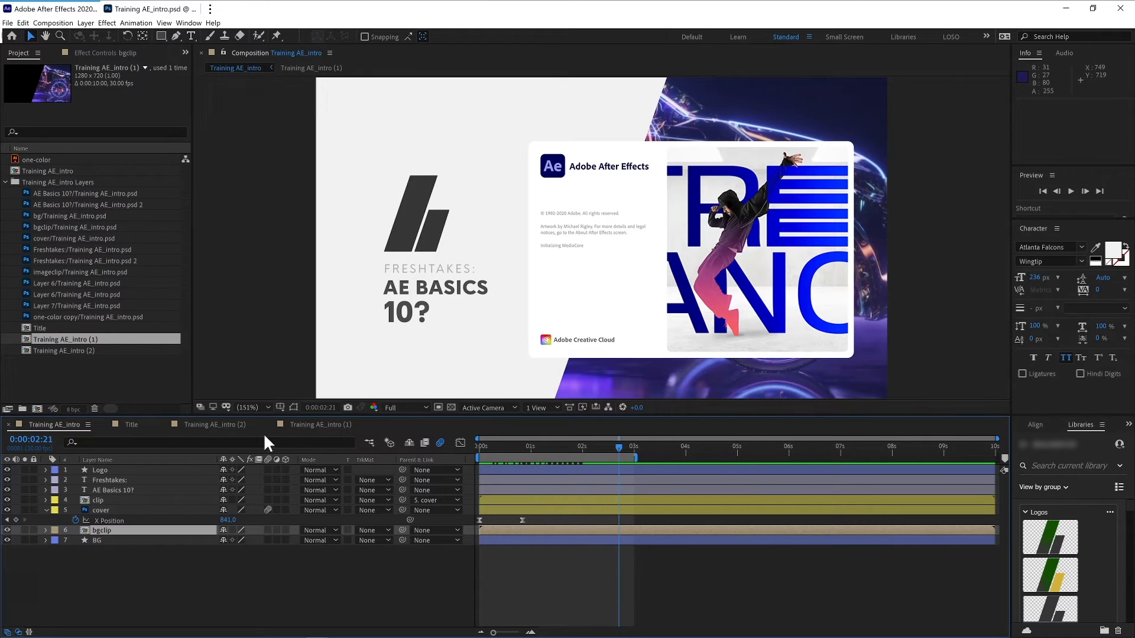
# - Move Layer 7's last scale keyframe to about 6 seconds and preview the main composition
pyautogui.click(311, 425)
pyautogui.click(460, 444)
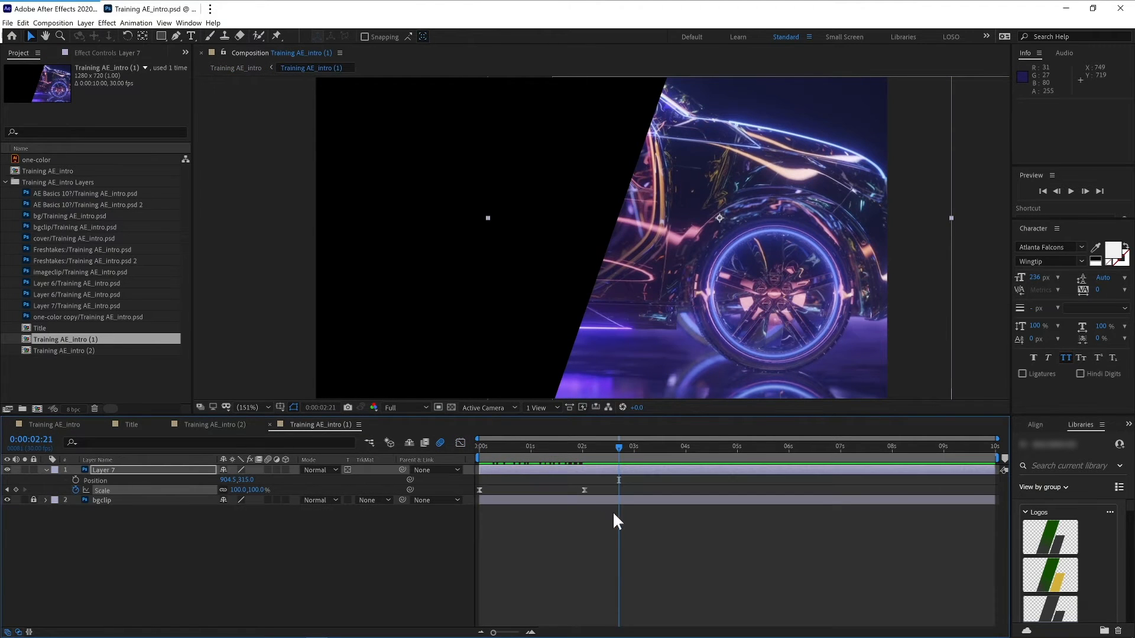
pyautogui.moveTo(585, 490); pyautogui.dragTo(794, 490)
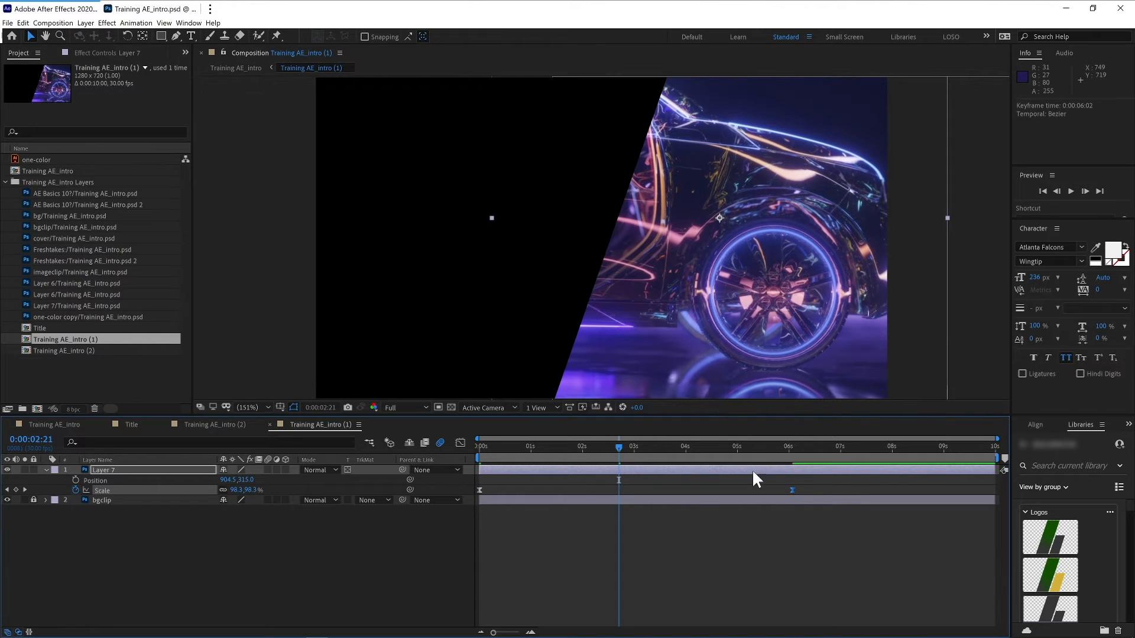
pyautogui.click(66, 424)
pyautogui.press('space')
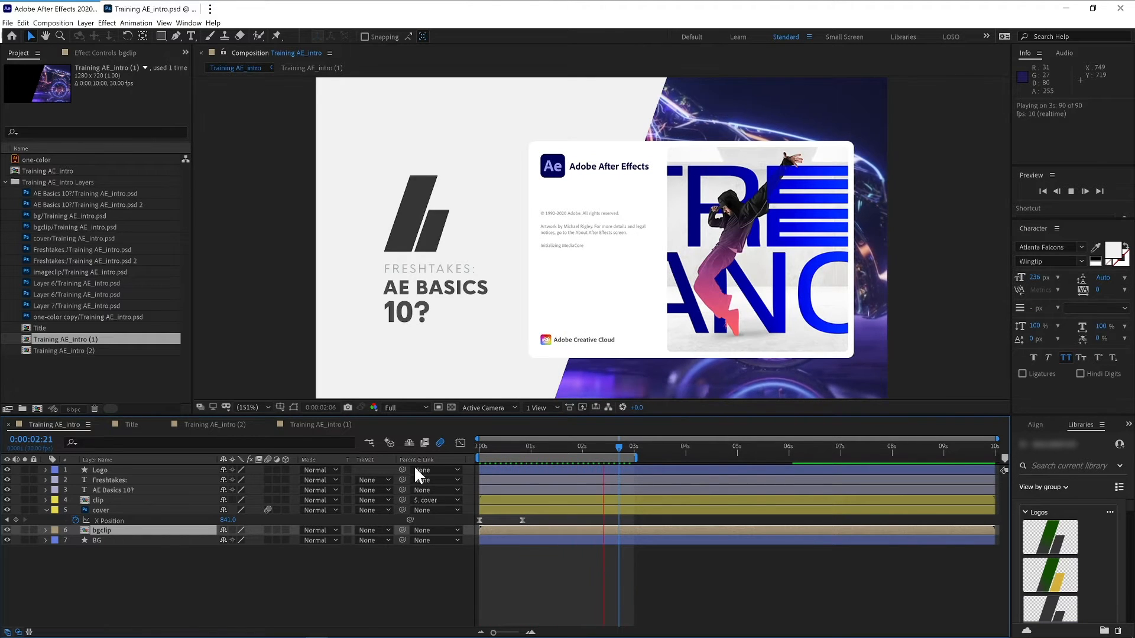
# - Try reworking Layer 7's scale keyframes at 3 seconds and at the start, then preview the main composition
pyautogui.click(312, 424)
pyautogui.click(570, 442)
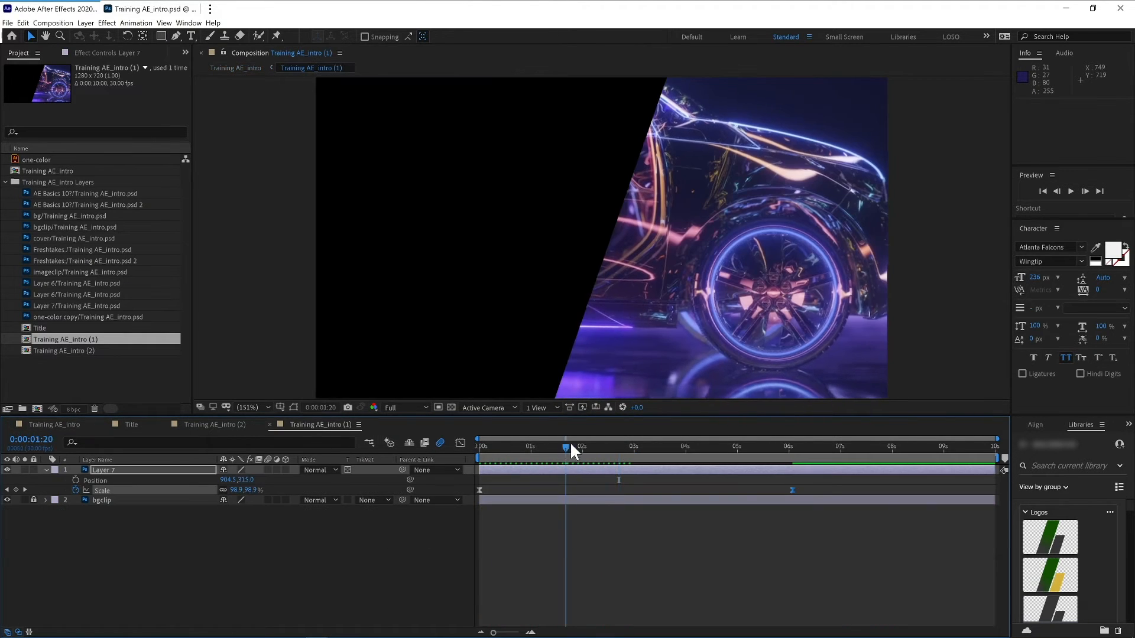
pyautogui.moveTo(571, 445); pyautogui.dragTo(635, 441)
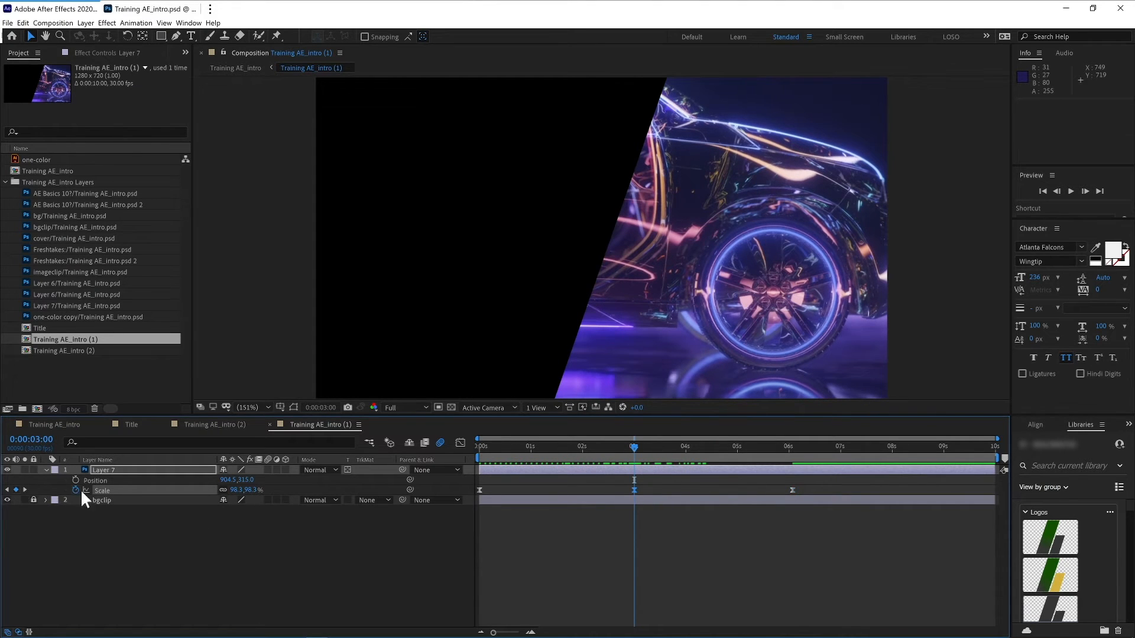
pyautogui.click(479, 490)
pyautogui.press('Delete')
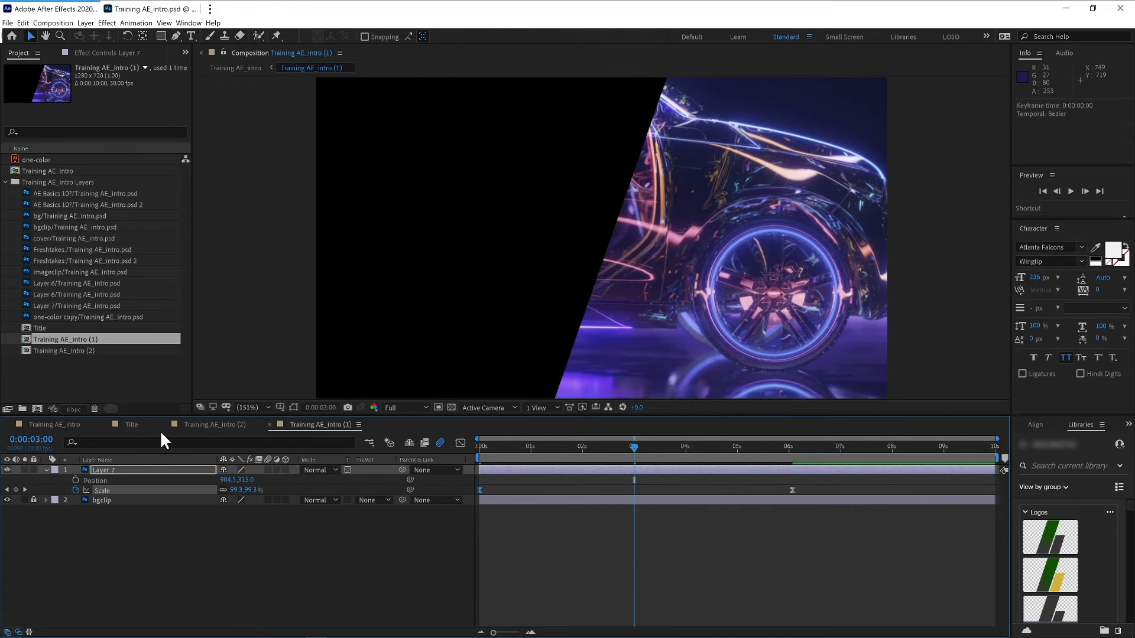
pyautogui.click(67, 426)
pyautogui.press('space')
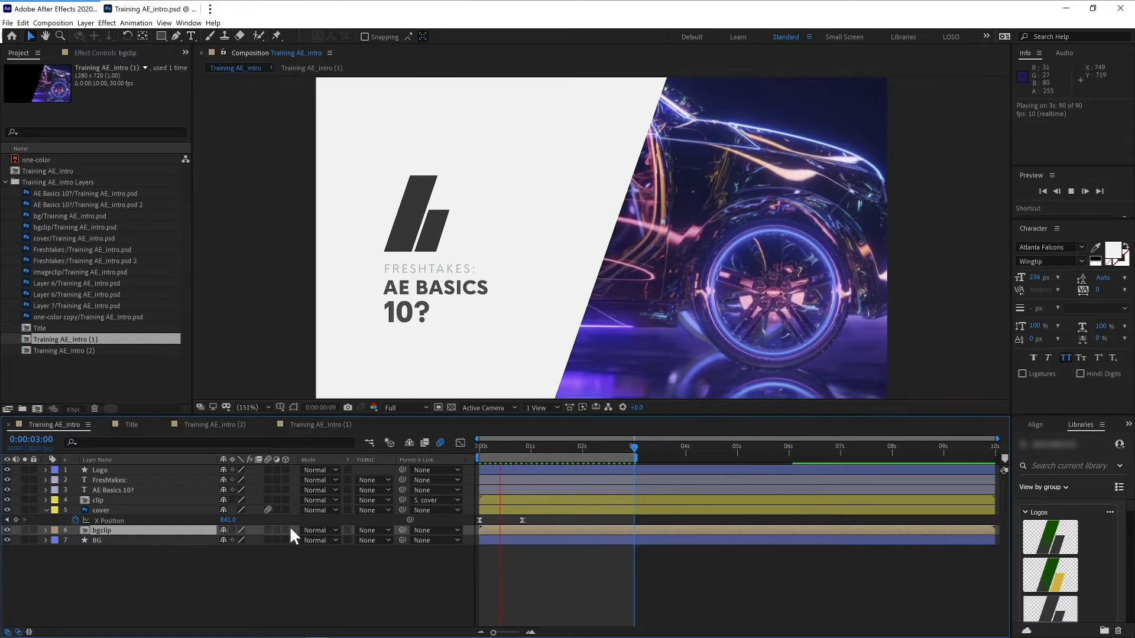
# - Undo the last two scale keyframe changes on Layer 7
pyautogui.click(331, 426)
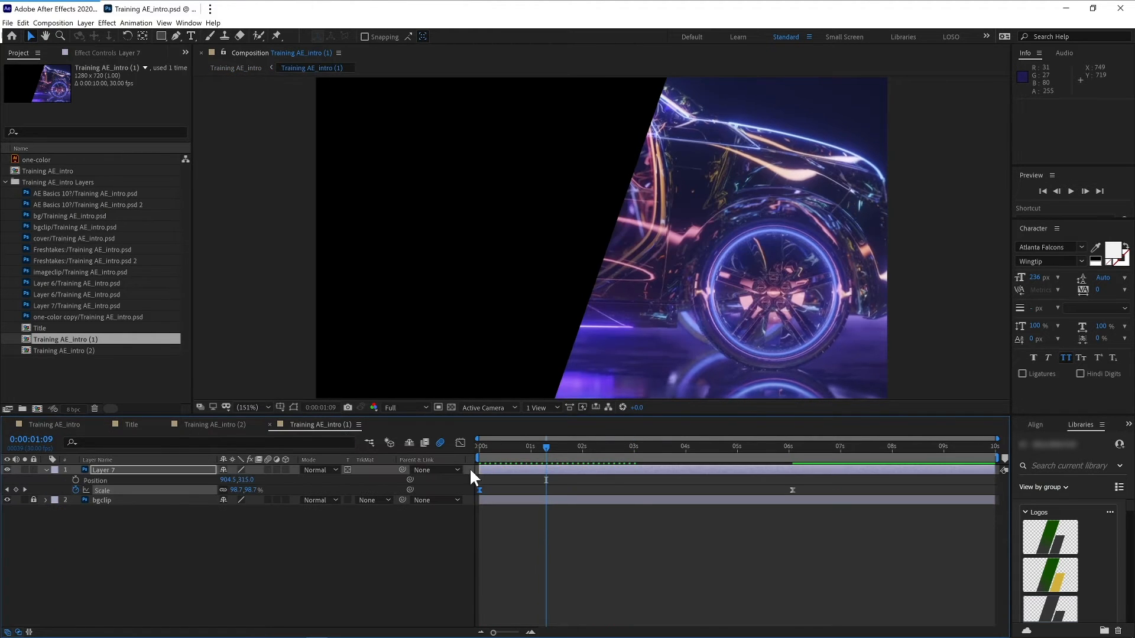
pyautogui.hotkey('ctrl', 'z')
pyautogui.hotkey('ctrl', 'z')
# - Delete Layer 7's scale keyframes at 3 seconds and at the start, and slide the remaining early keyframe to near frame 0
pyautogui.moveTo(634, 453); pyautogui.dragTo(513, 448)
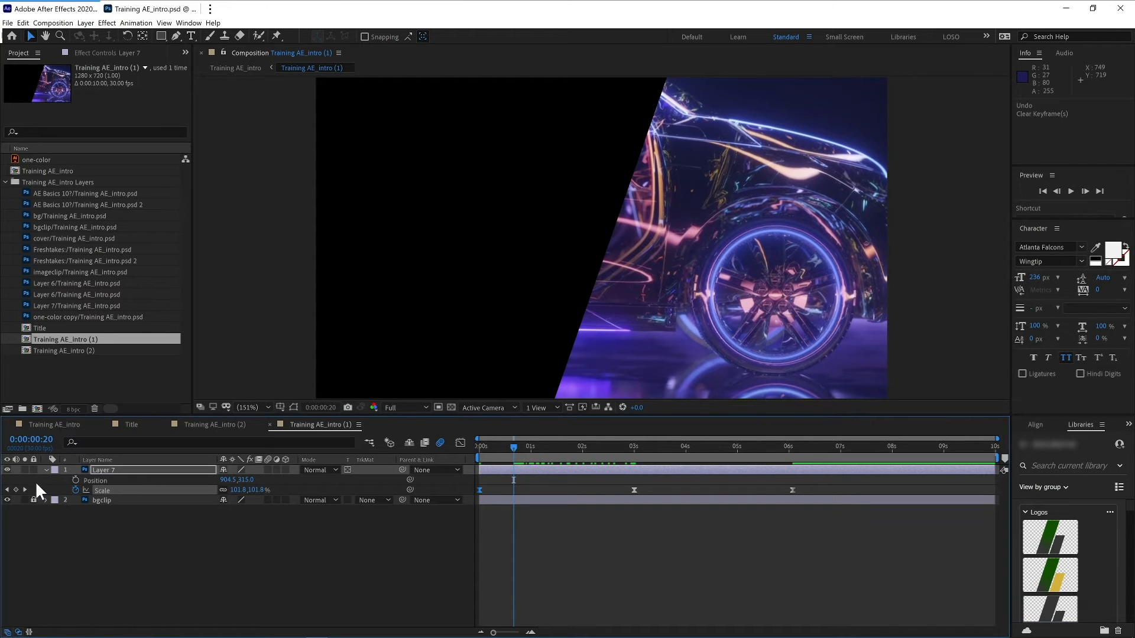
pyautogui.click(634, 490)
pyautogui.press('Delete')
pyautogui.click(480, 490)
pyautogui.press('Delete')
pyautogui.moveTo(512, 490); pyautogui.dragTo(481, 491)
# - Switch to the main composition and preview it
pyautogui.click(42, 425)
pyautogui.press('space')
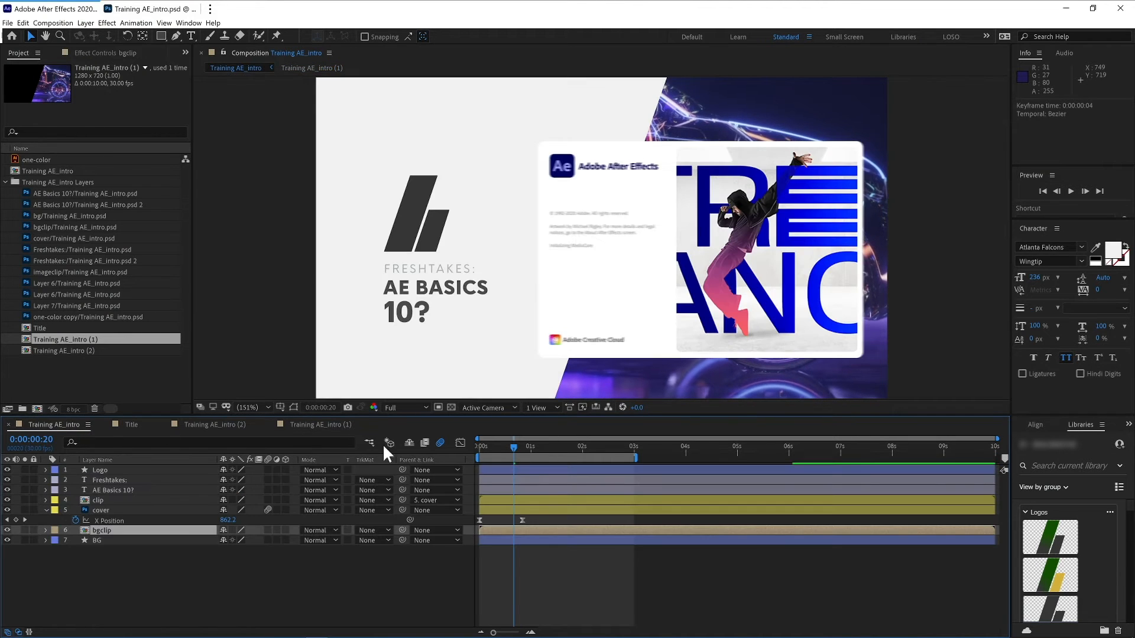
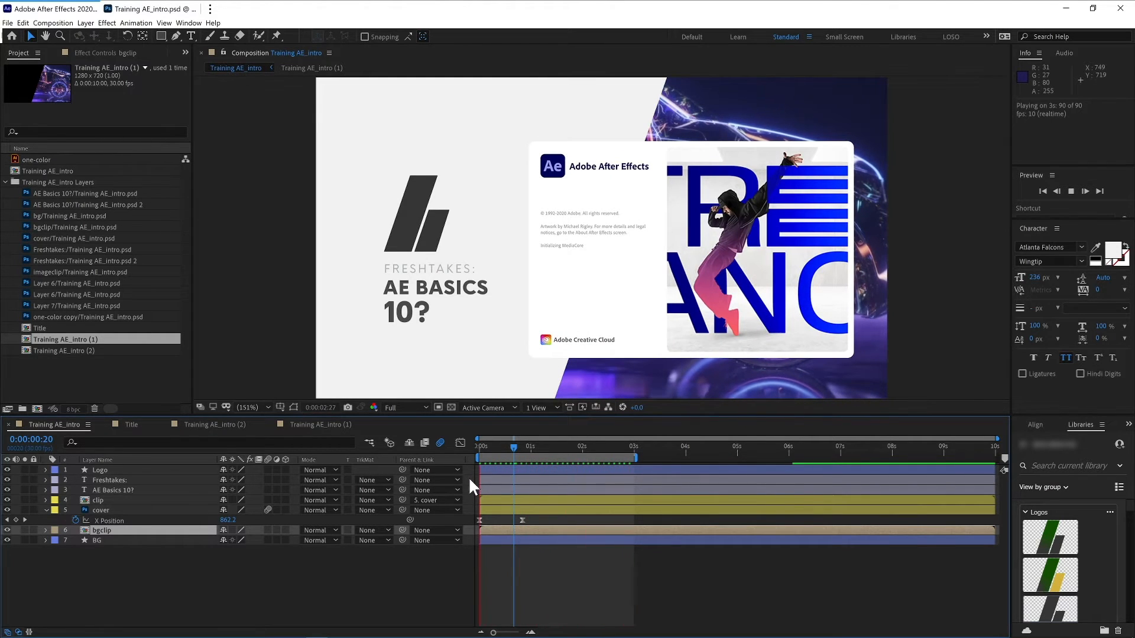
# - Duplicate the Logo layer
pyautogui.press('space')
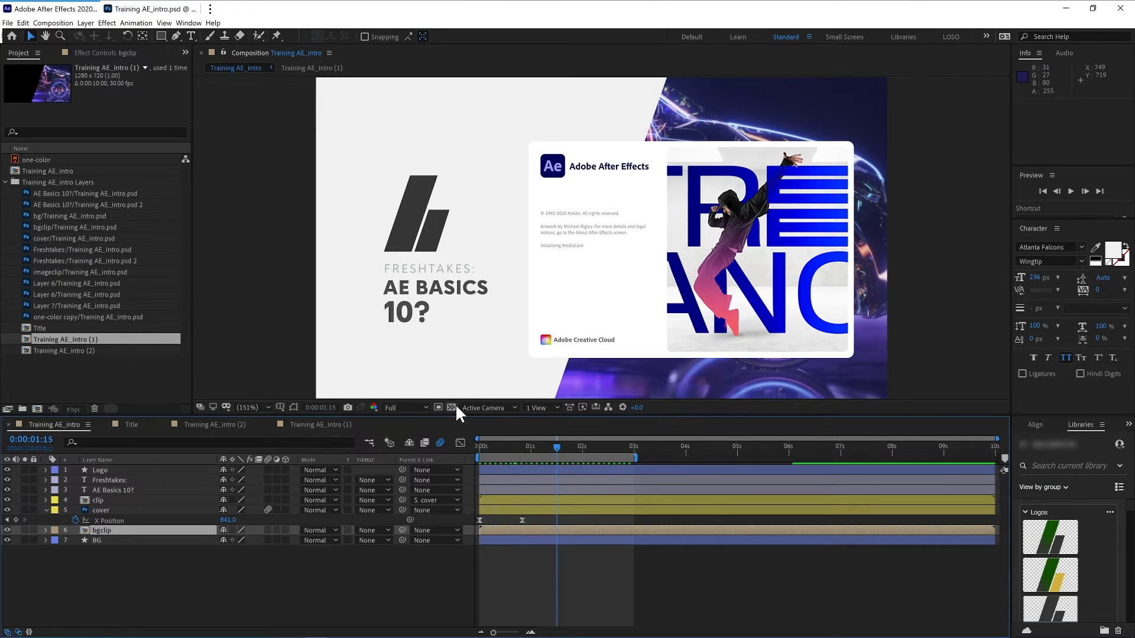
pyautogui.moveTo(556, 446); pyautogui.dragTo(583, 446)
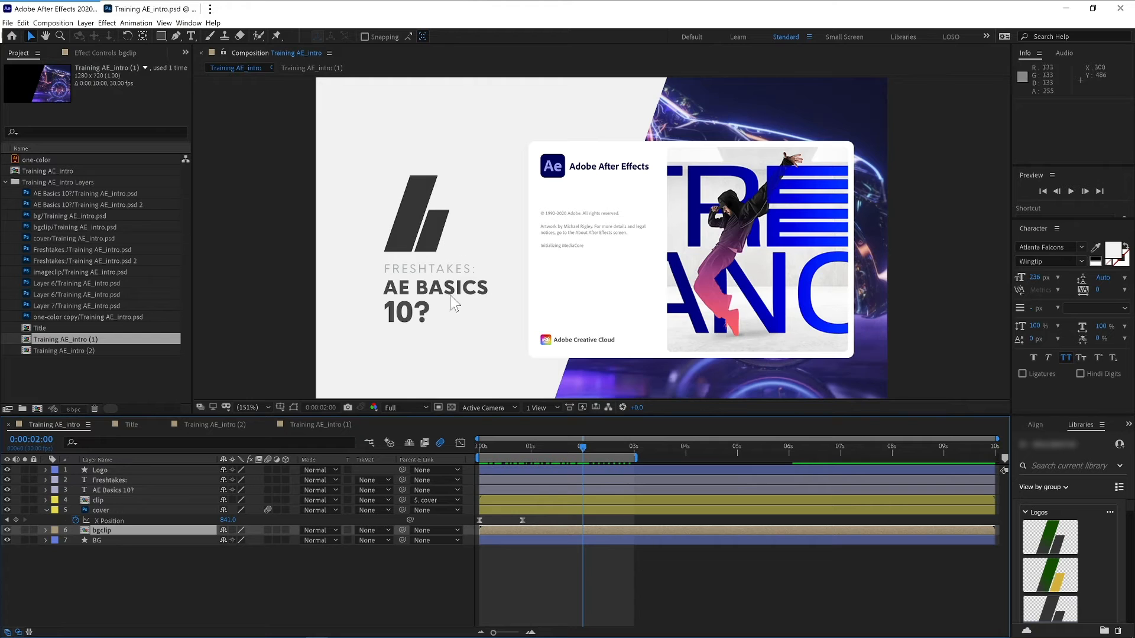
pyautogui.click(99, 470)
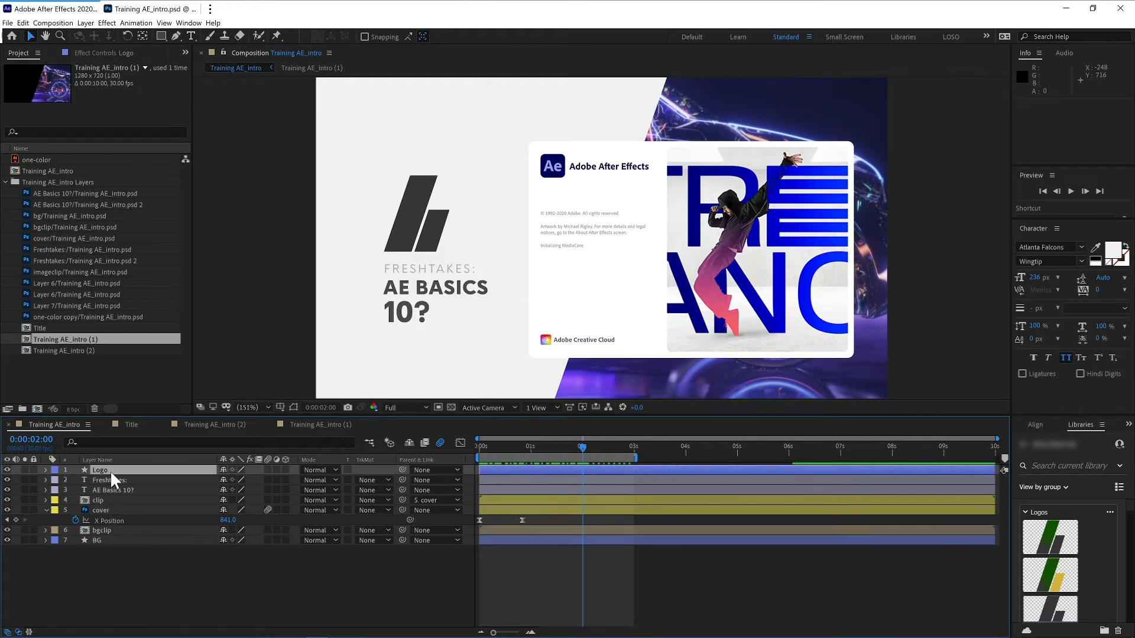
pyautogui.hotkey('ctrl', 'd')
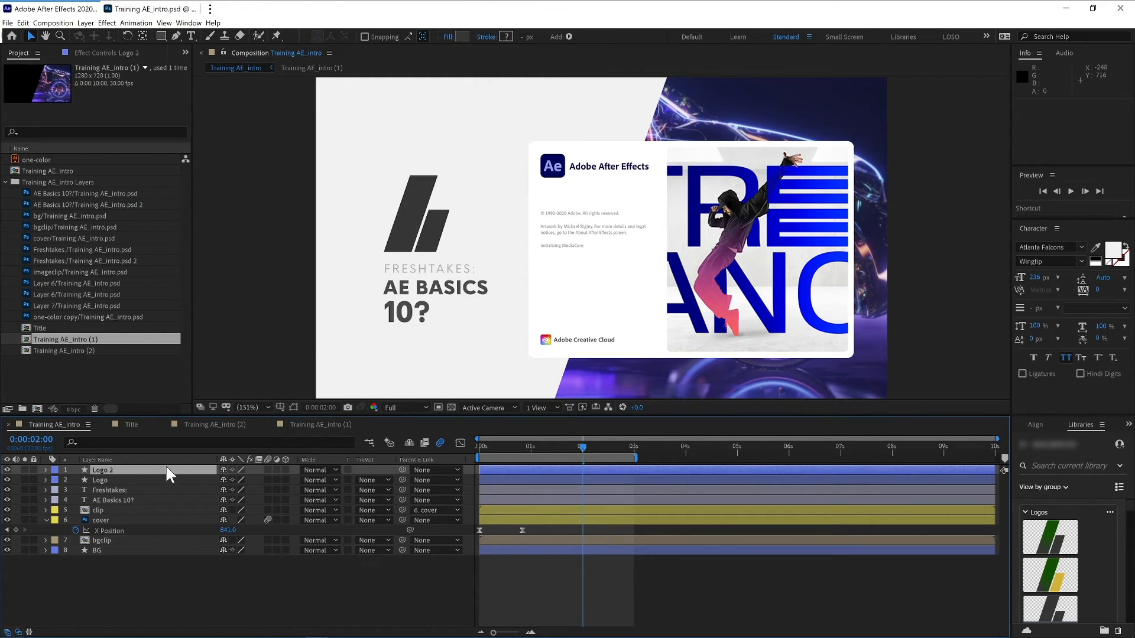
# - Hide the duplicate and delete Path 2 from the original Logo layer's shape group
pyautogui.click(8, 470)
pyautogui.click(46, 480)
pyautogui.click(92, 484)
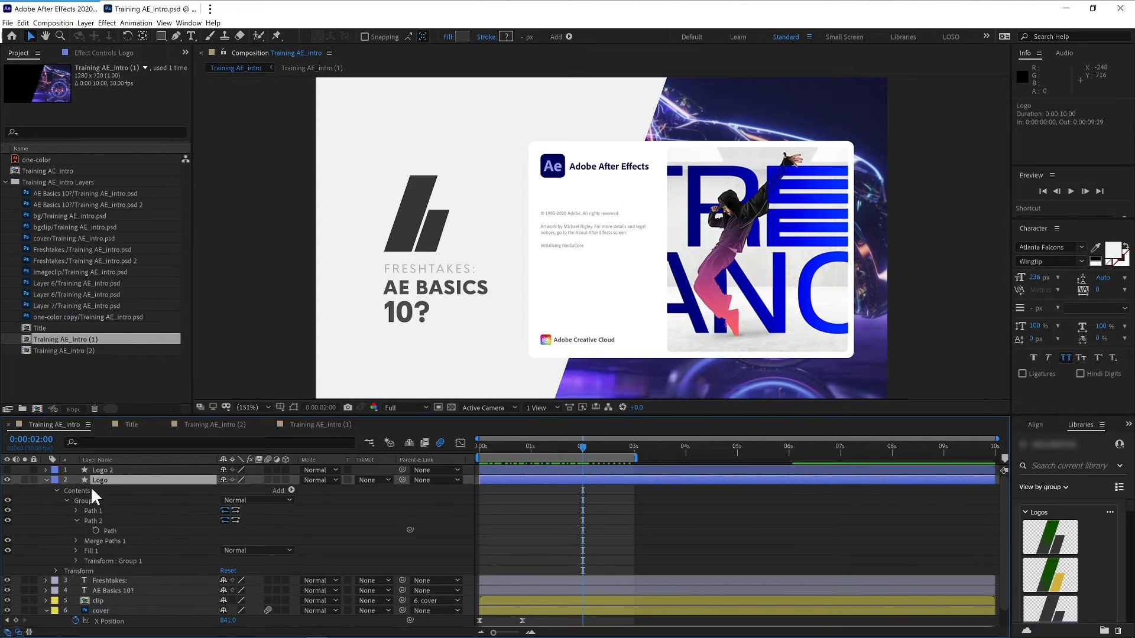
pyautogui.click(77, 519)
pyautogui.click(93, 519)
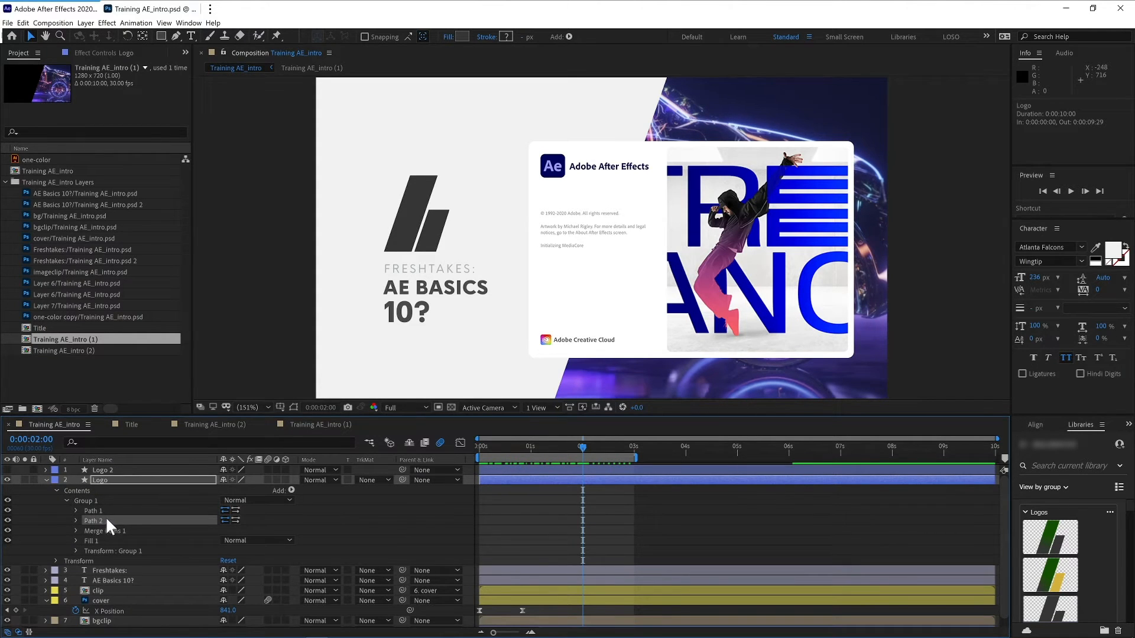
pyautogui.press('Delete')
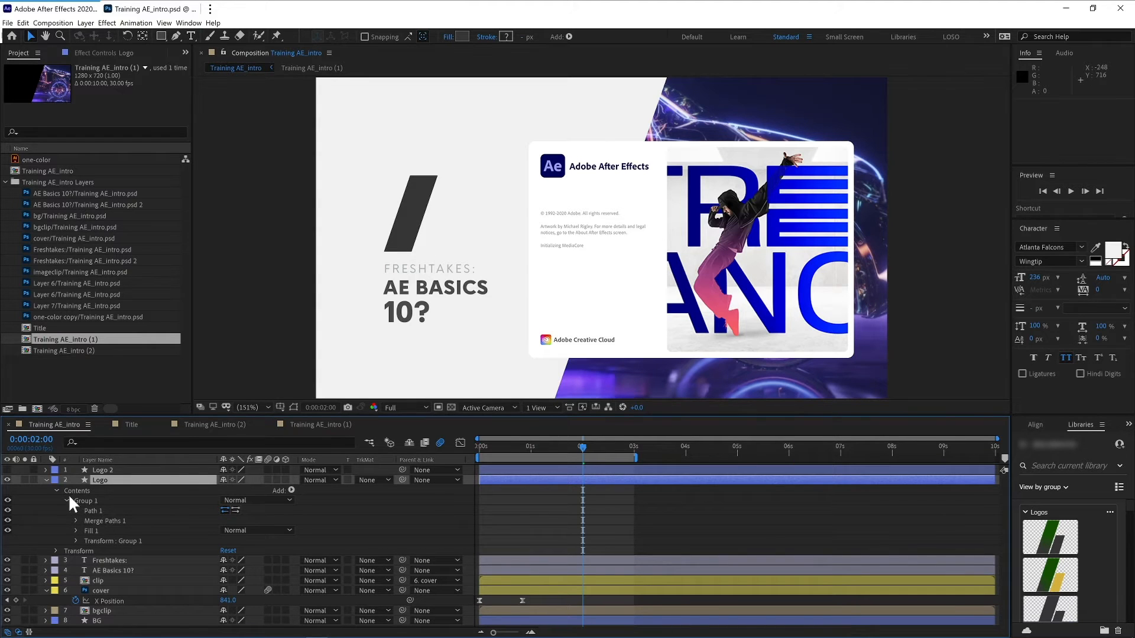
pyautogui.click(47, 480)
# - Hide Logo, show Logo 2, and delete Path 1 from Logo 2's shape group
pyautogui.click(46, 470)
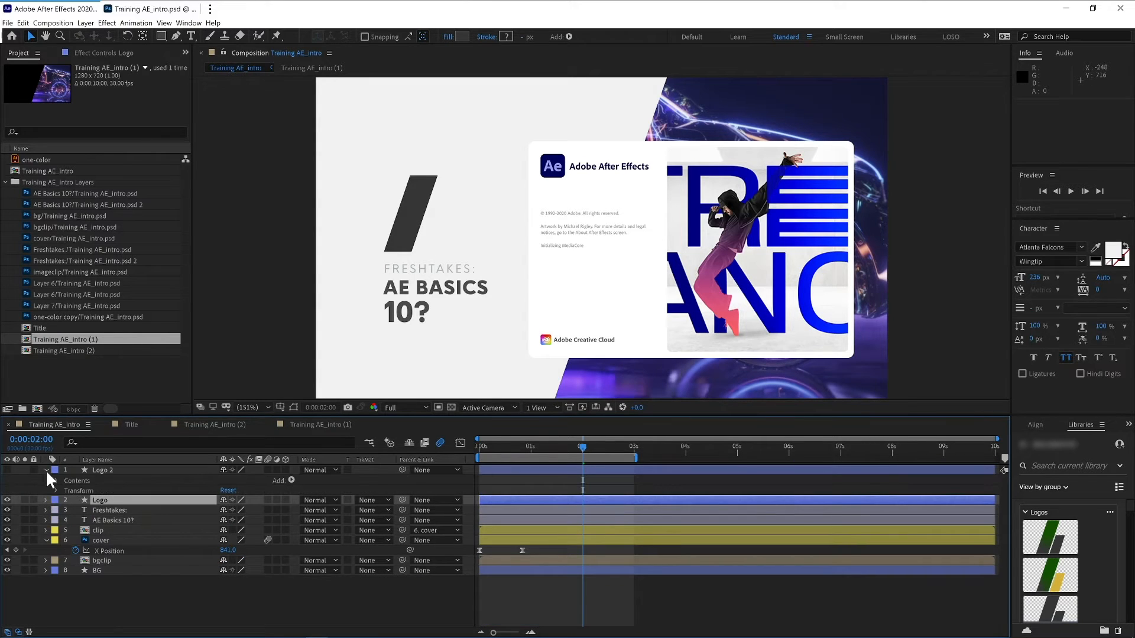
pyautogui.click(46, 471)
pyautogui.click(7, 480)
pyautogui.click(7, 470)
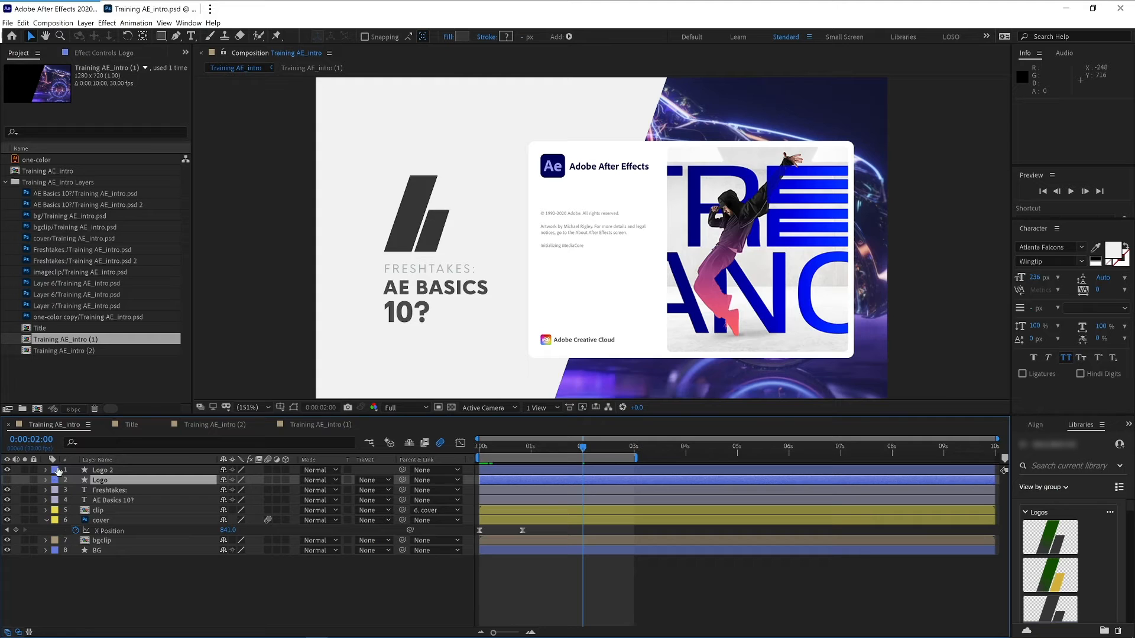
pyautogui.click(47, 470)
pyautogui.click(55, 480)
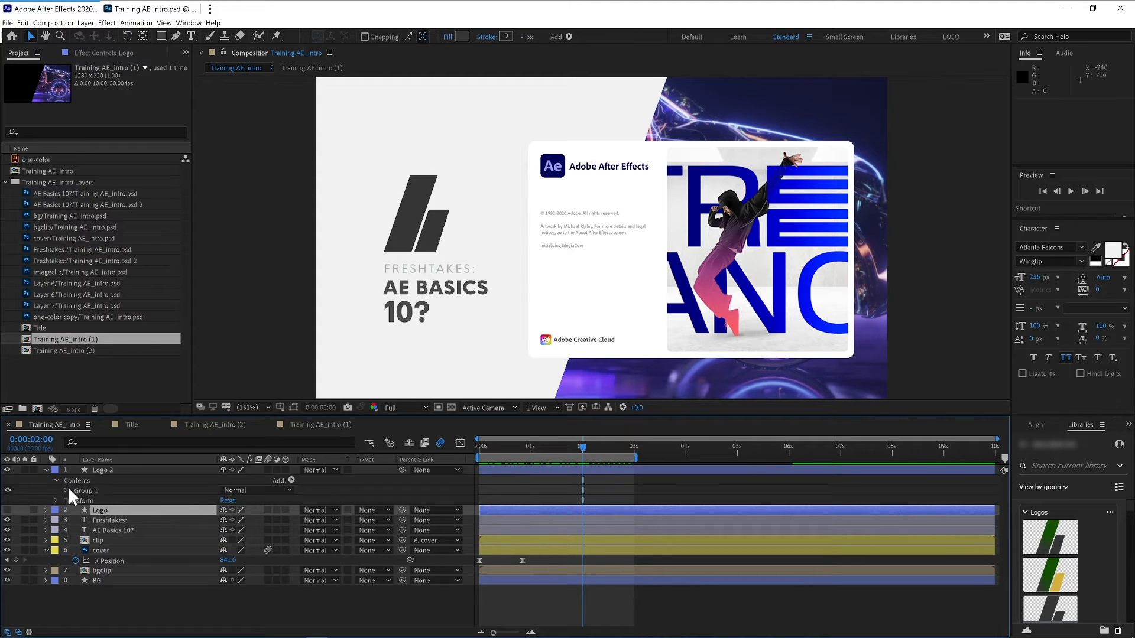
pyautogui.click(65, 489)
pyautogui.click(91, 500)
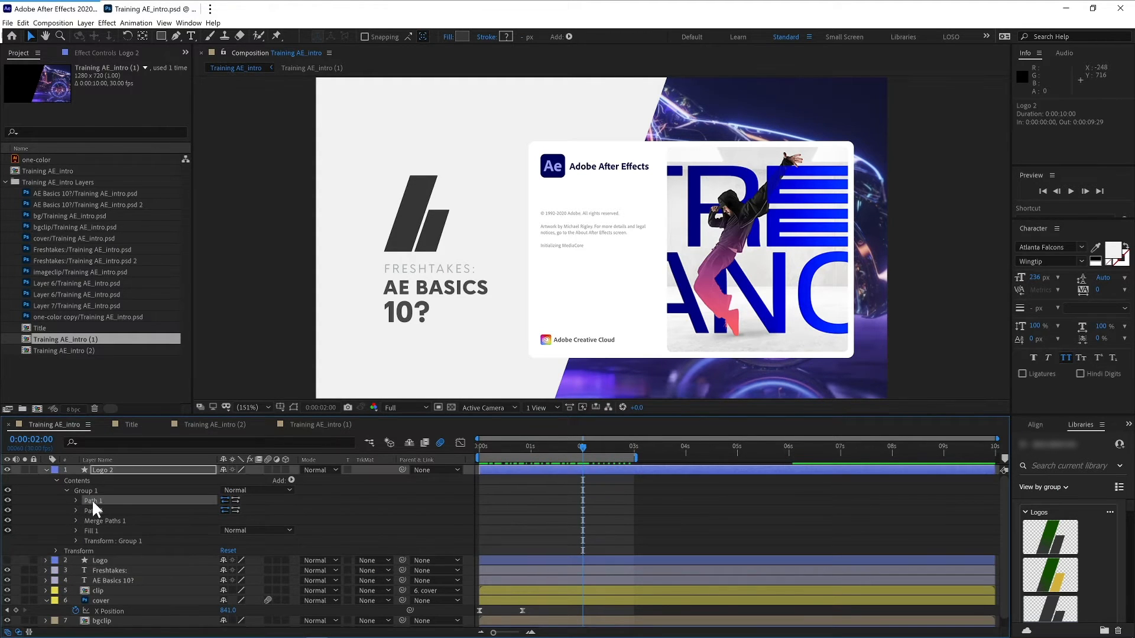
pyautogui.press('Delete')
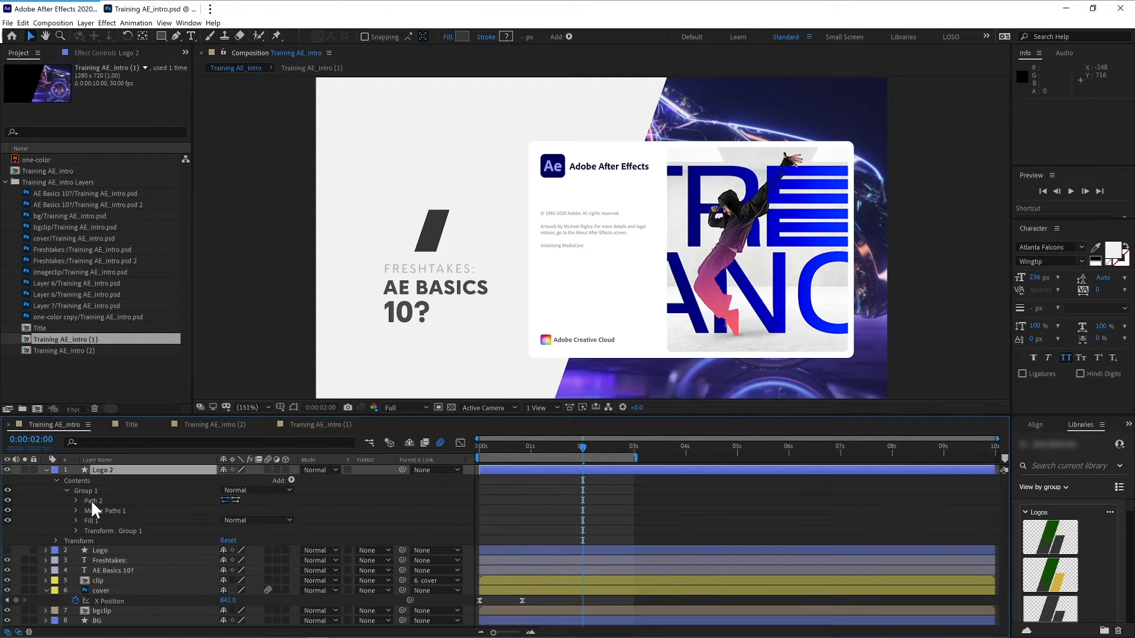
pyautogui.click(46, 470)
# - Make the Logo layer visible again and parent Logo 2 to the Logo layer
pyautogui.click(7, 478)
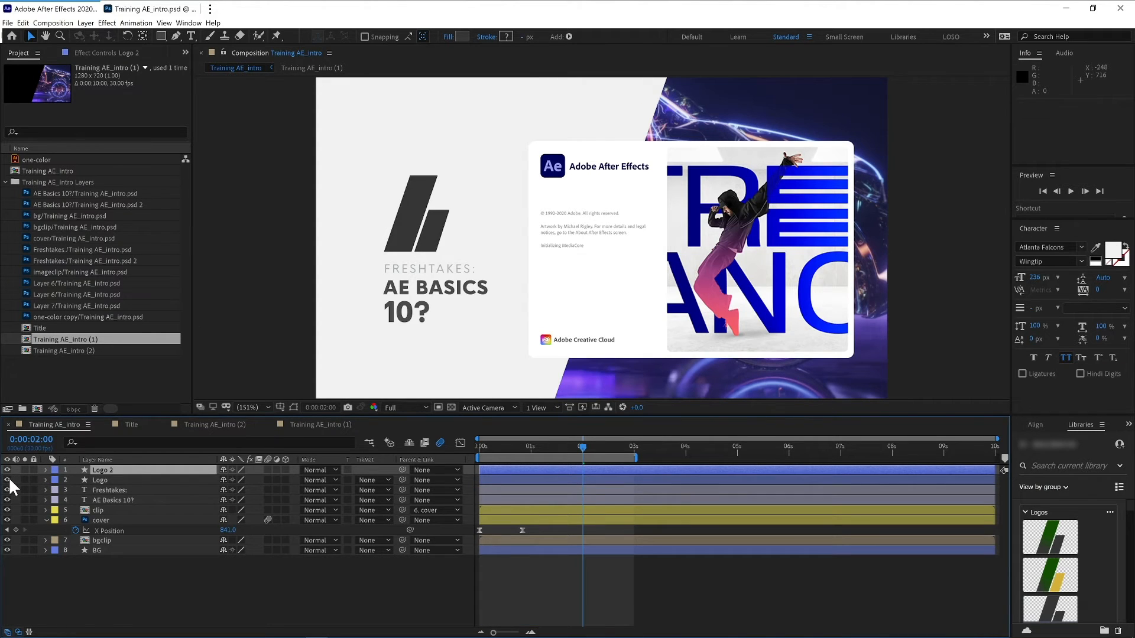
pyautogui.click(112, 479)
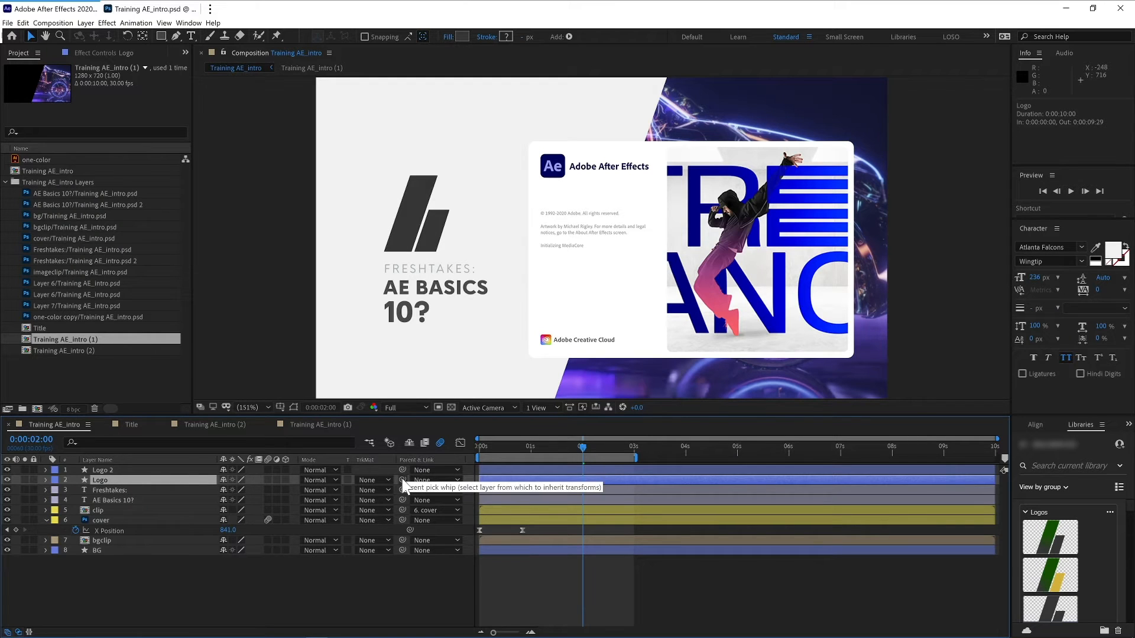
pyautogui.moveTo(403, 470); pyautogui.dragTo(195, 480)
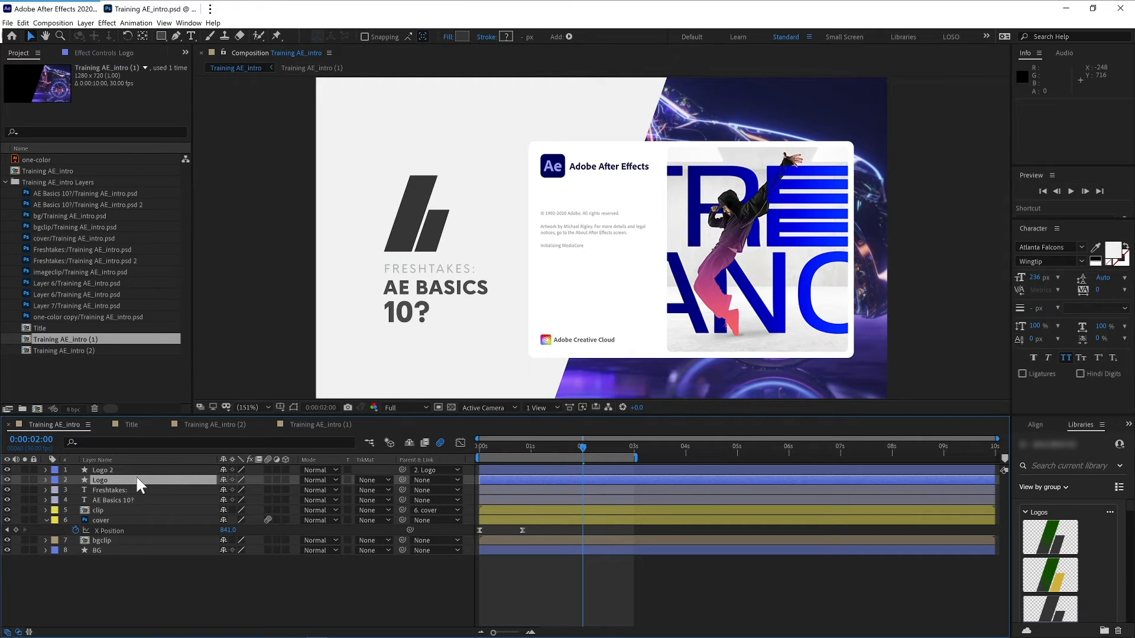
# - Add a Position keyframe to the Logo layer at 2 seconds
pyautogui.press('p')
pyautogui.click(76, 490)
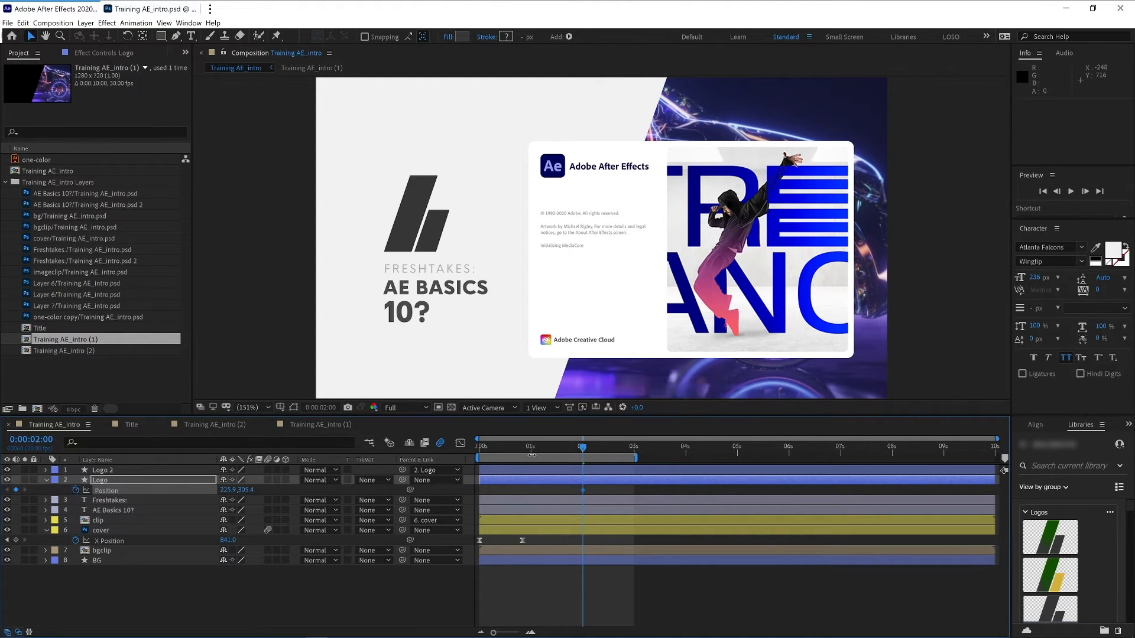
# - Shift both logo layers to start at about 1:28 and move the Position keyframe back to about 2 seconds
pyautogui.keyDown('shift'); pyautogui.click(507, 468); pyautogui.keyUp('shift')
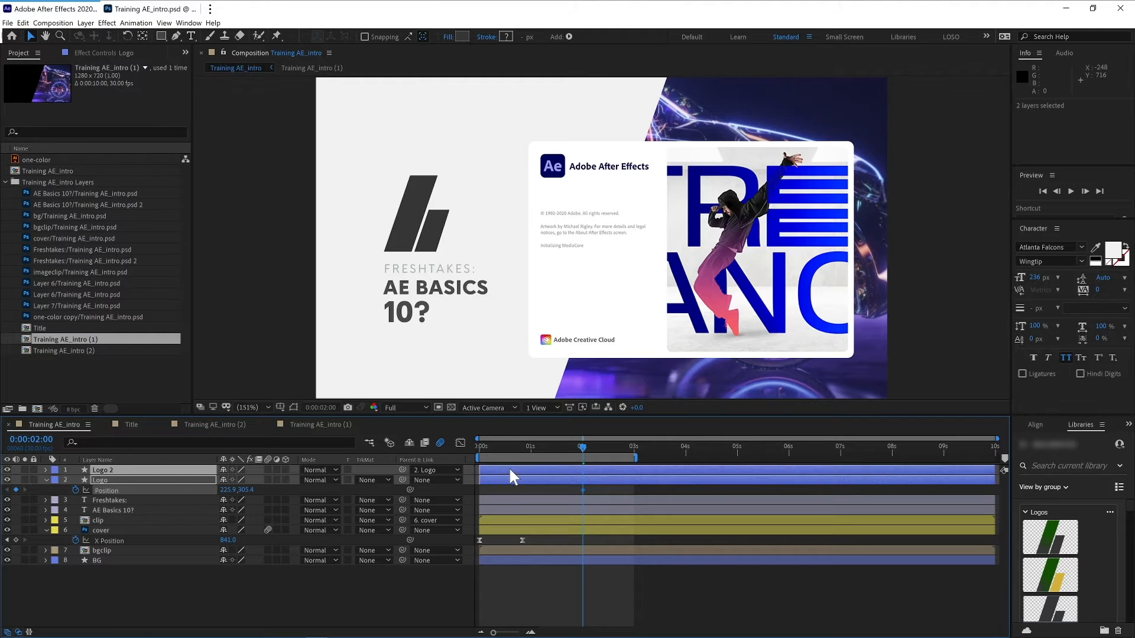
pyautogui.moveTo(489, 473); pyautogui.dragTo(588, 464)
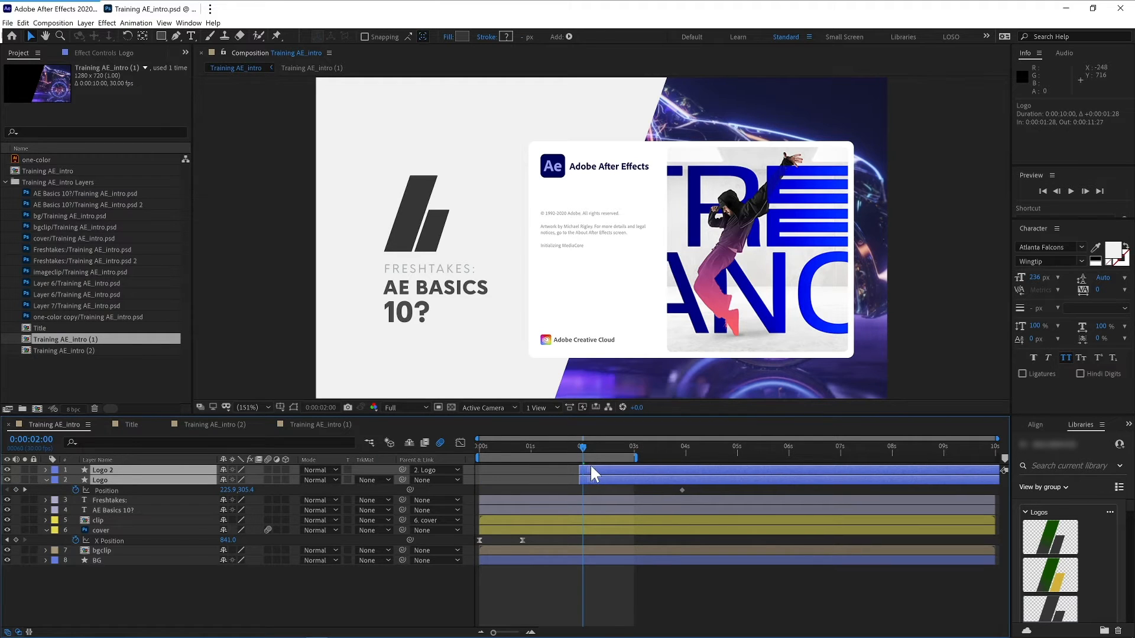
pyautogui.moveTo(682, 490); pyautogui.dragTo(582, 494)
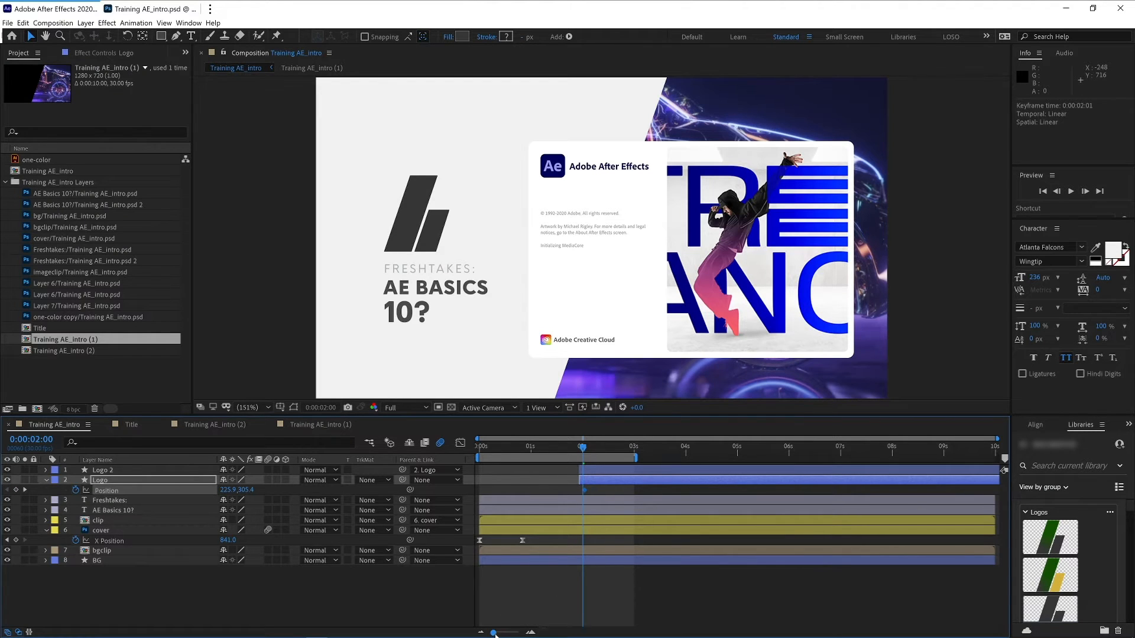
# - At 1:28, set the Logo layer's Position to 225.9, 511.4 so the logo starts lower
pyautogui.moveTo(500, 634); pyautogui.dragTo(509, 634)
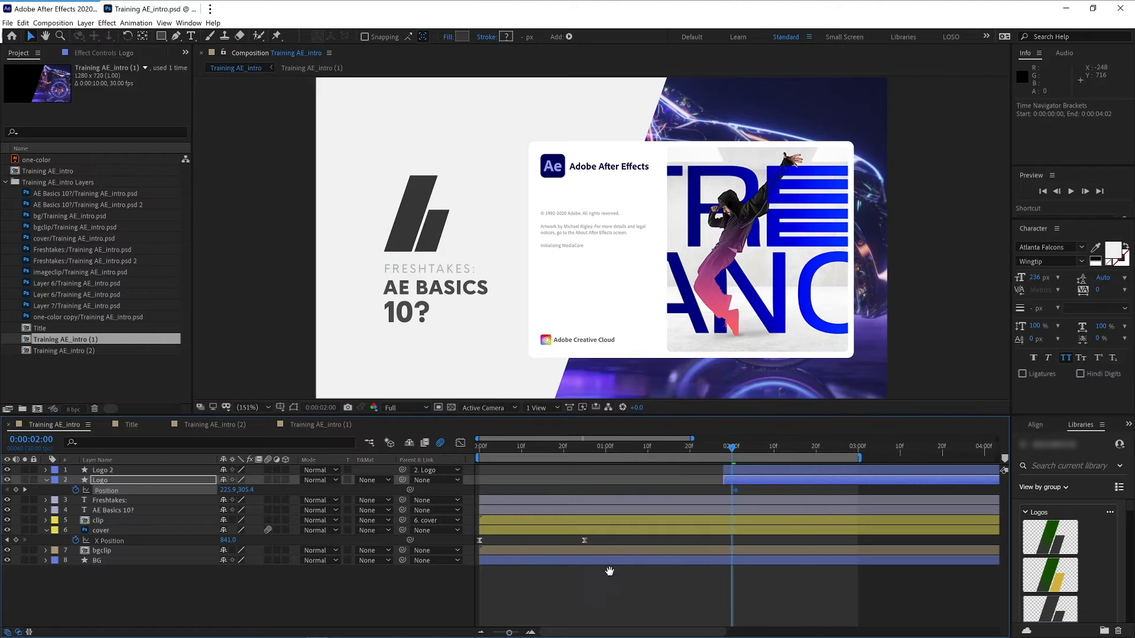
pyautogui.press('h')
pyautogui.moveTo(580, 538); pyautogui.dragTo(504, 532)
pyautogui.press('v')
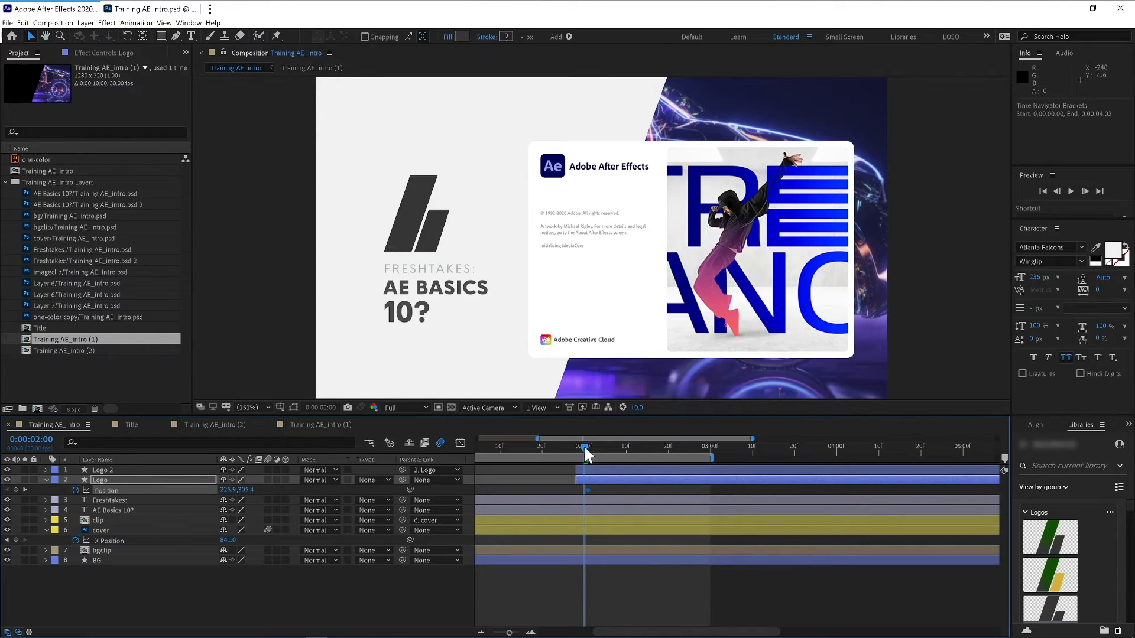
pyautogui.moveTo(582, 454); pyautogui.dragTo(581, 454)
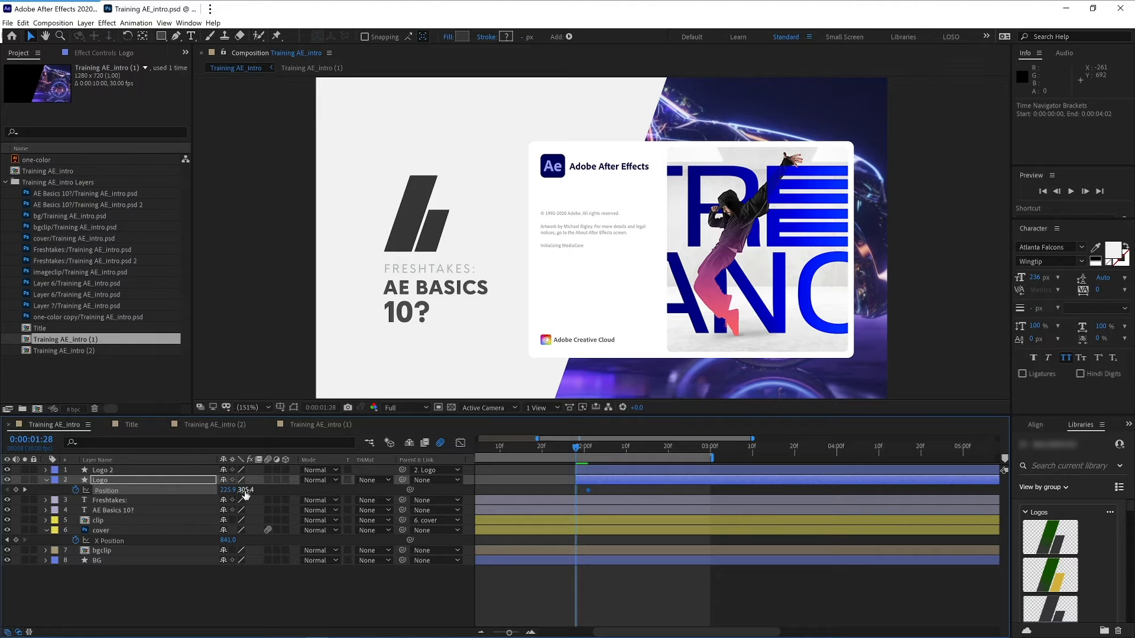
pyautogui.moveTo(243, 491); pyautogui.dragTo(420, 439)
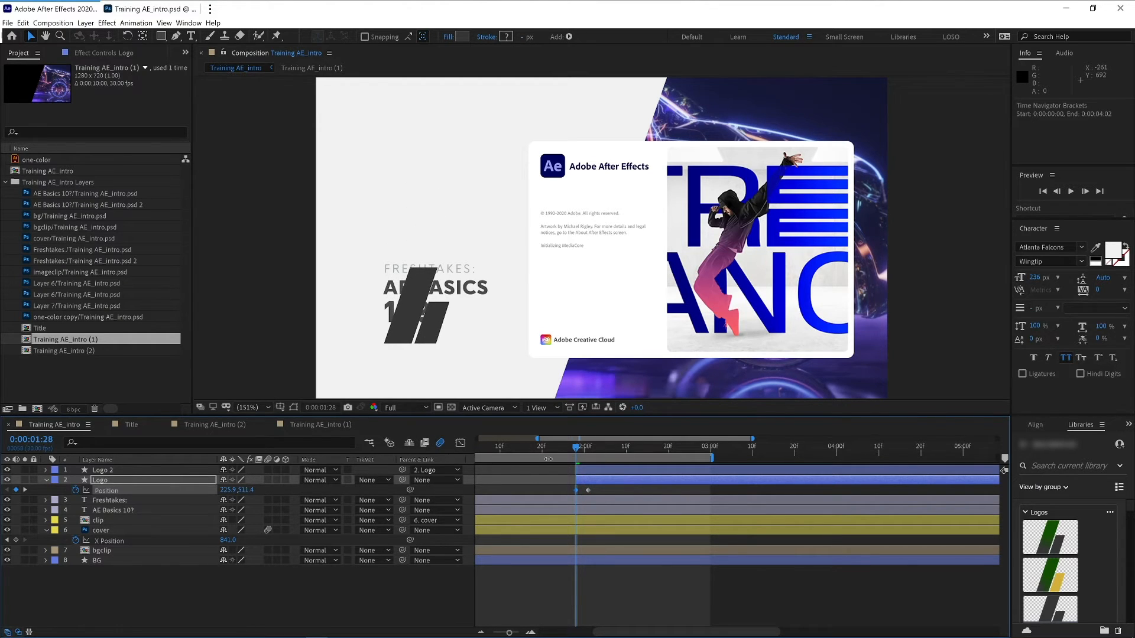
# - Set the work area to span 1:28 to 3:00 and preview the logo animation
pyautogui.press('space')
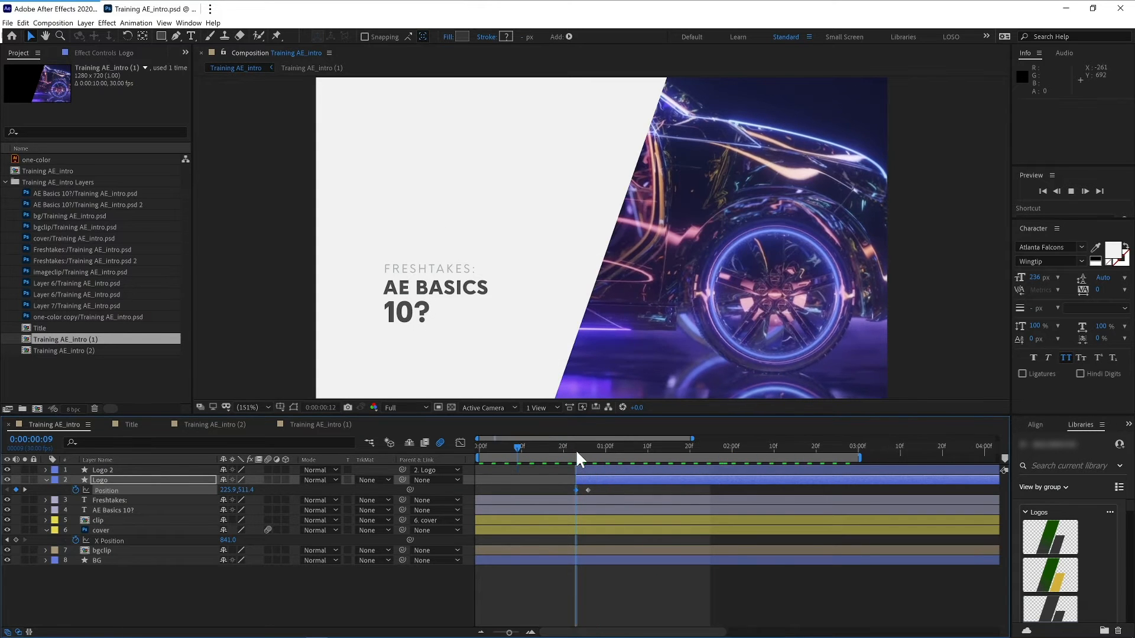
pyautogui.click(574, 445)
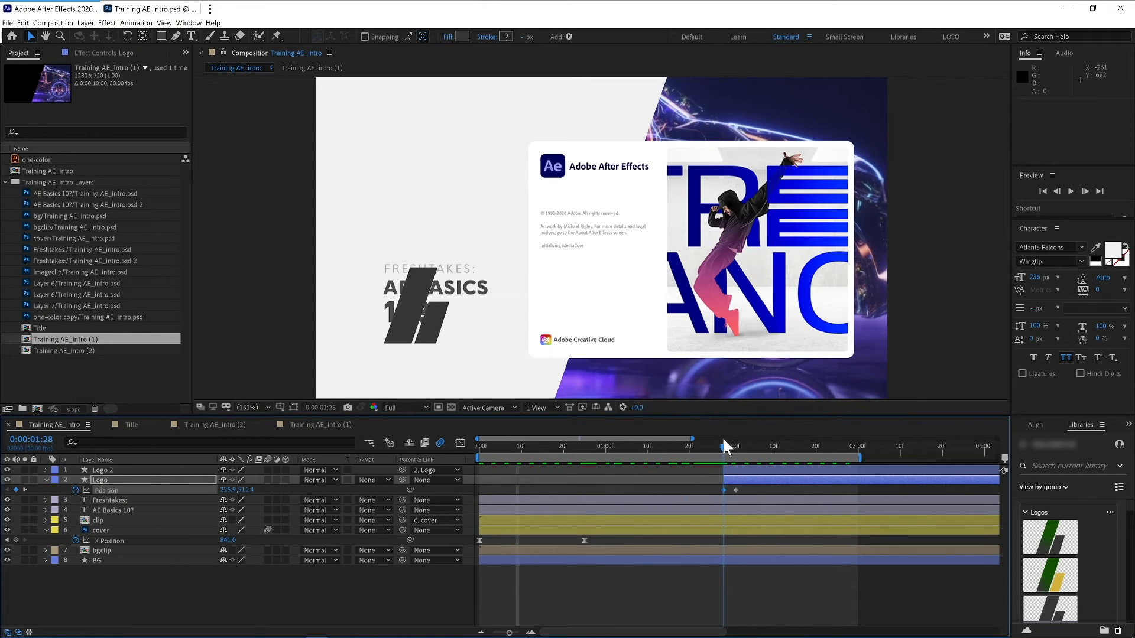
pyautogui.press('n')
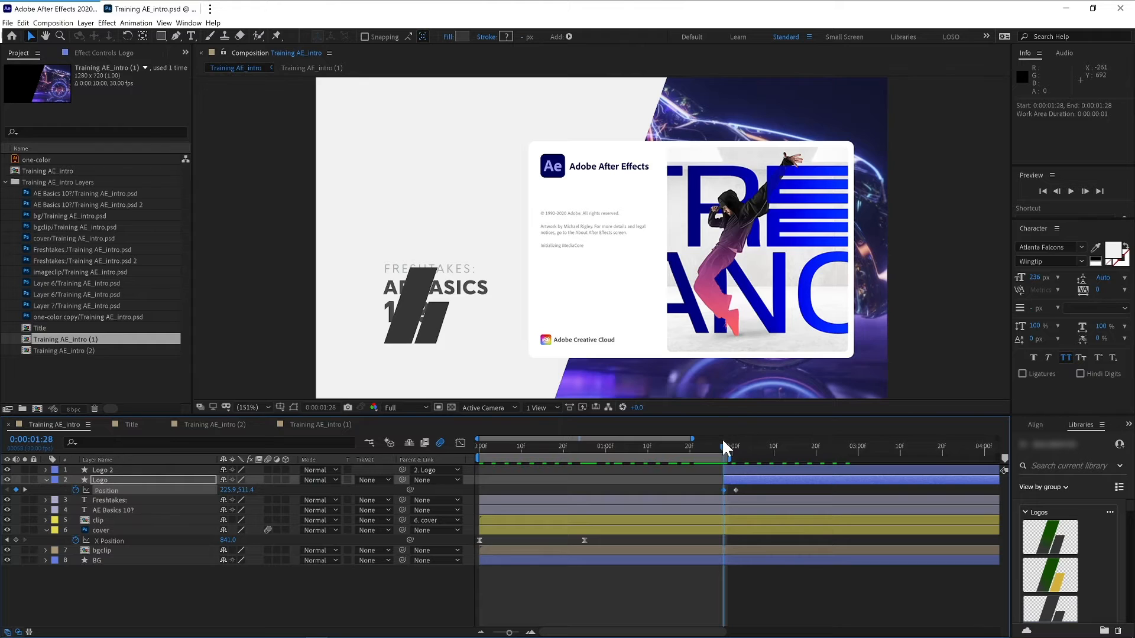
pyautogui.press('b')
pyautogui.moveTo(729, 455); pyautogui.dragTo(866, 452)
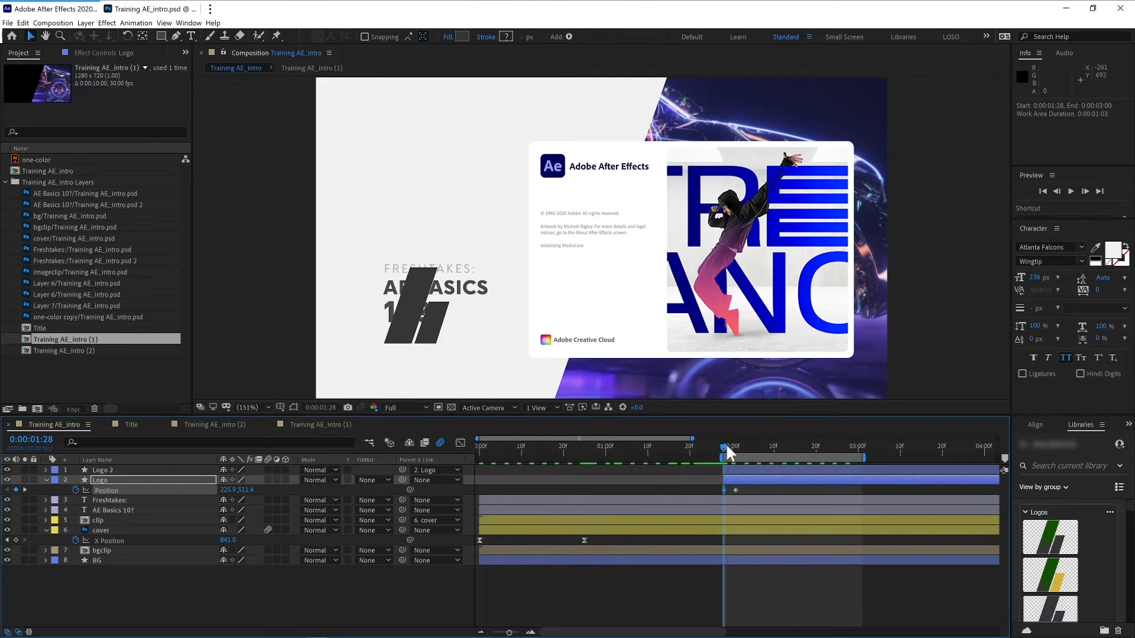
pyautogui.press('space')
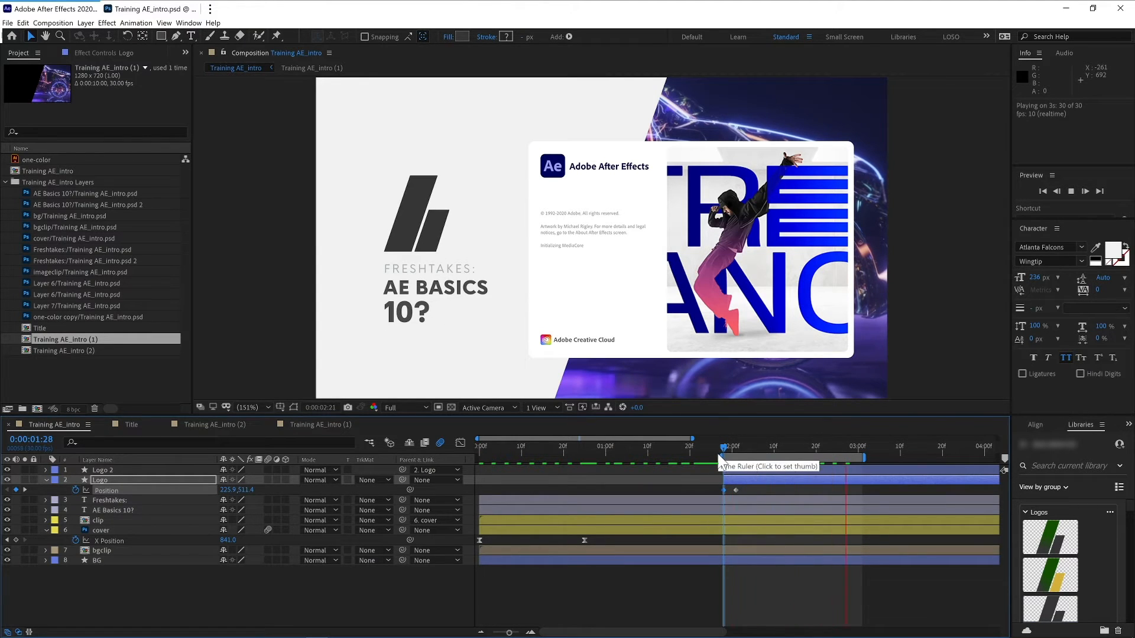
pyautogui.press('space')
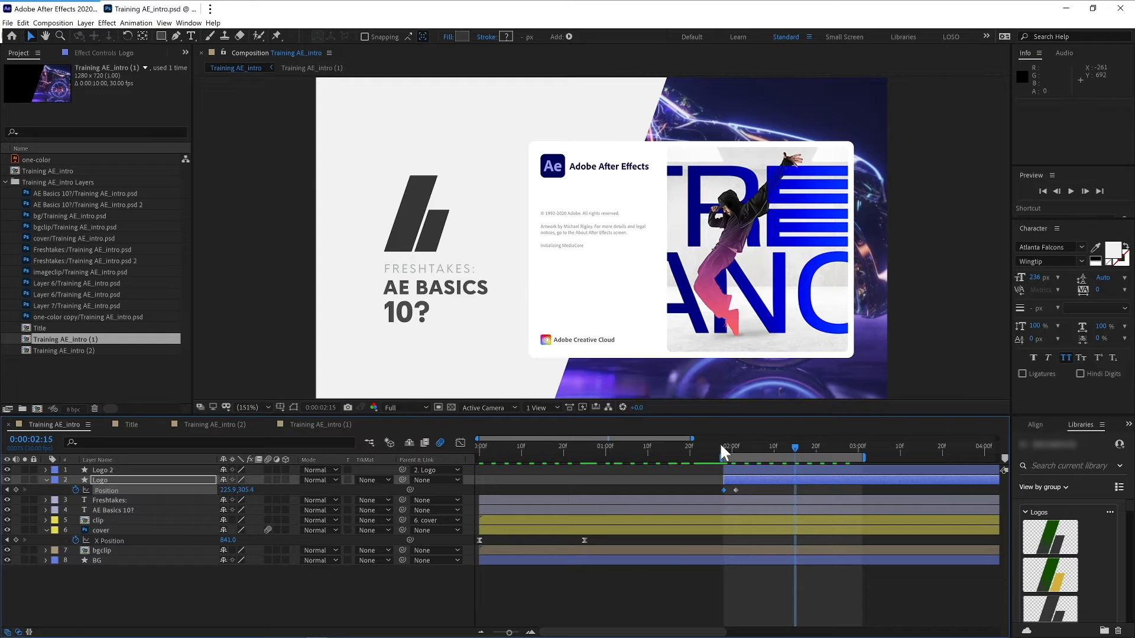
# - Try applying Optics Compensation to the Logo layer at 1:29, then undo it
pyautogui.click(724, 448)
pyautogui.moveTo(724, 448); pyautogui.dragTo(726, 446)
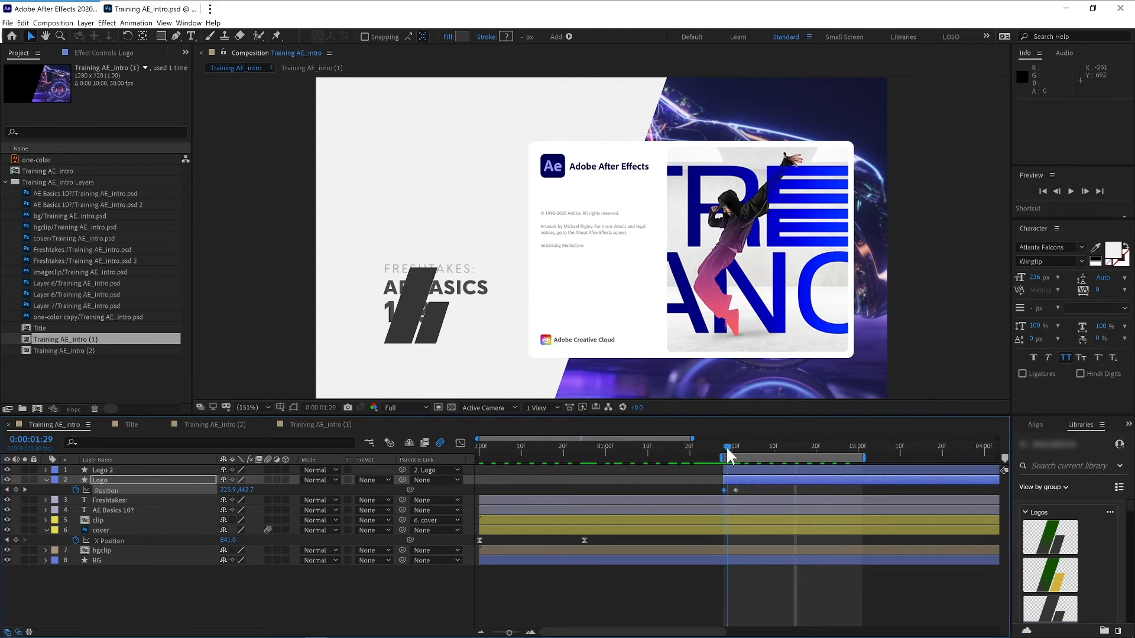
pyautogui.hotkey('ctrl', 'space')
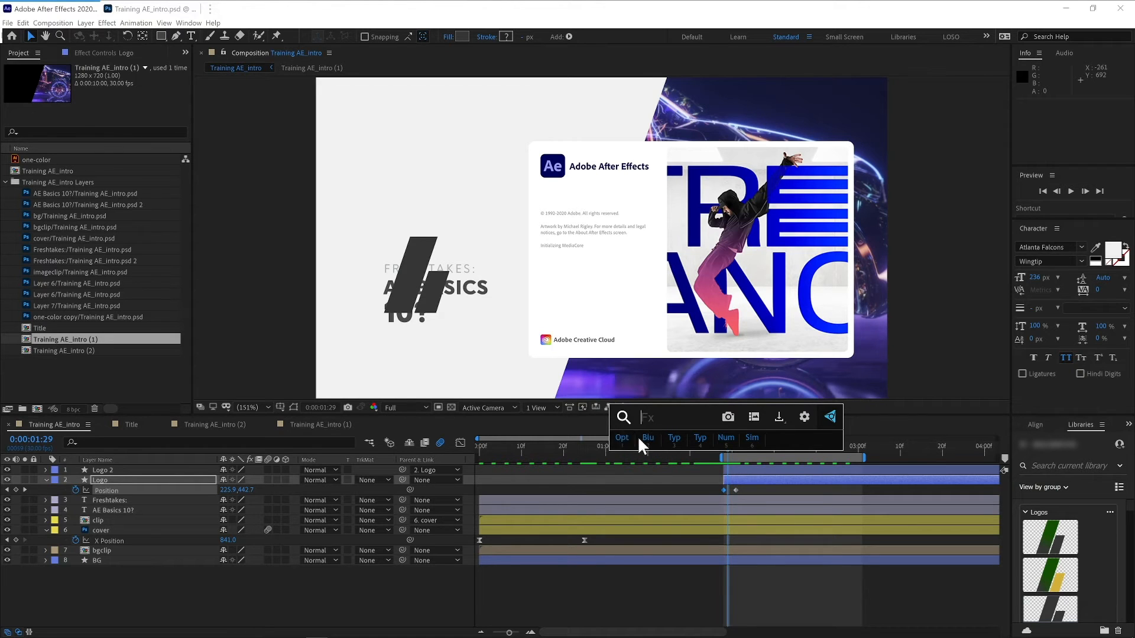
pyautogui.click(623, 438)
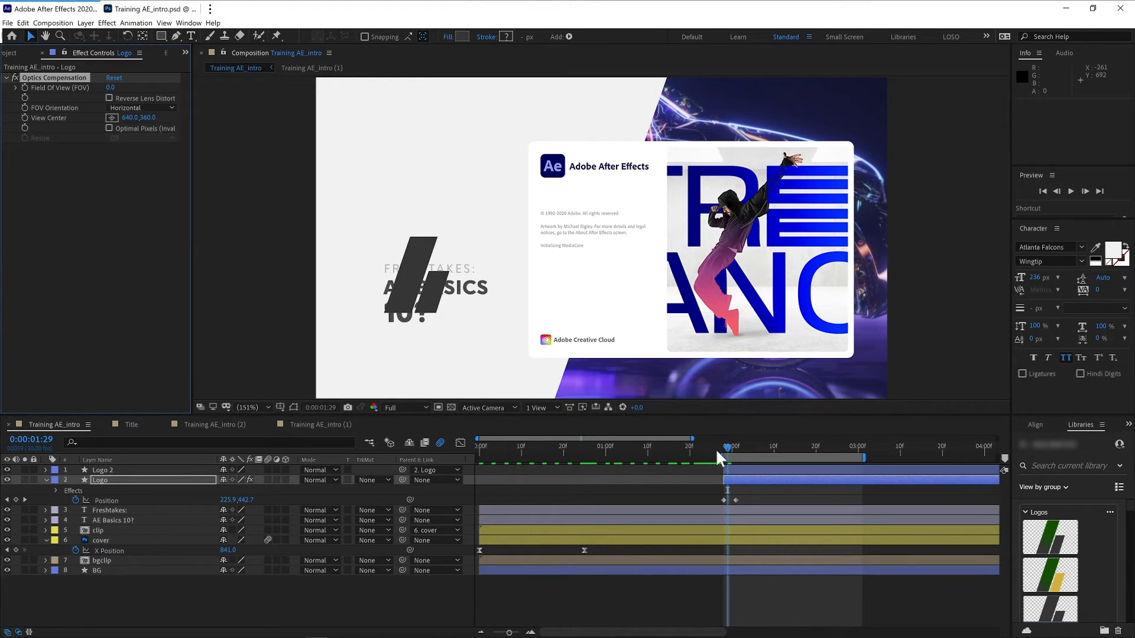
pyautogui.moveTo(720, 448); pyautogui.dragTo(730, 445)
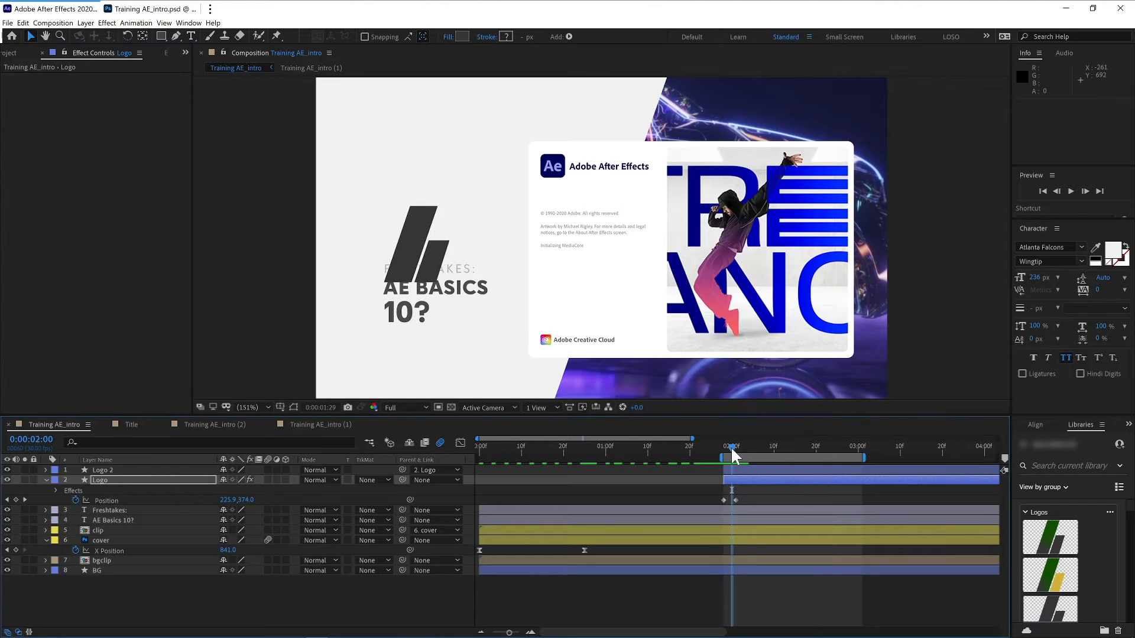
pyautogui.hotkey('ctrl', 'z')
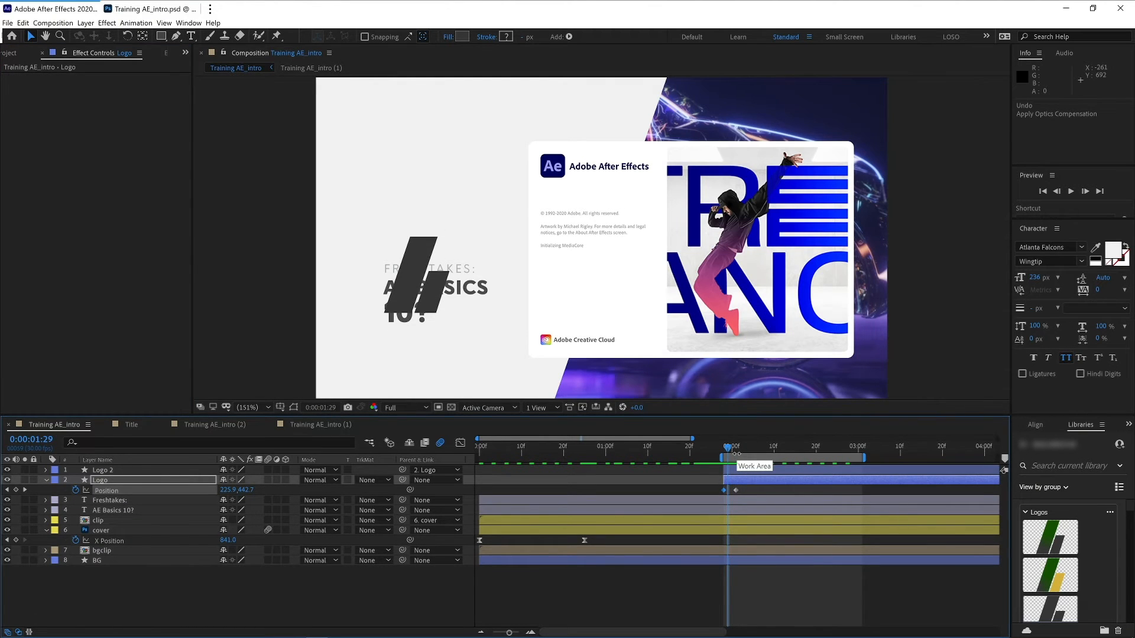
# - Apply Fast Box Blur to the Logo layer from the quick effects search
pyautogui.hotkey('ctrl', 'space')
pyautogui.click(679, 441)
pyautogui.click(728, 448)
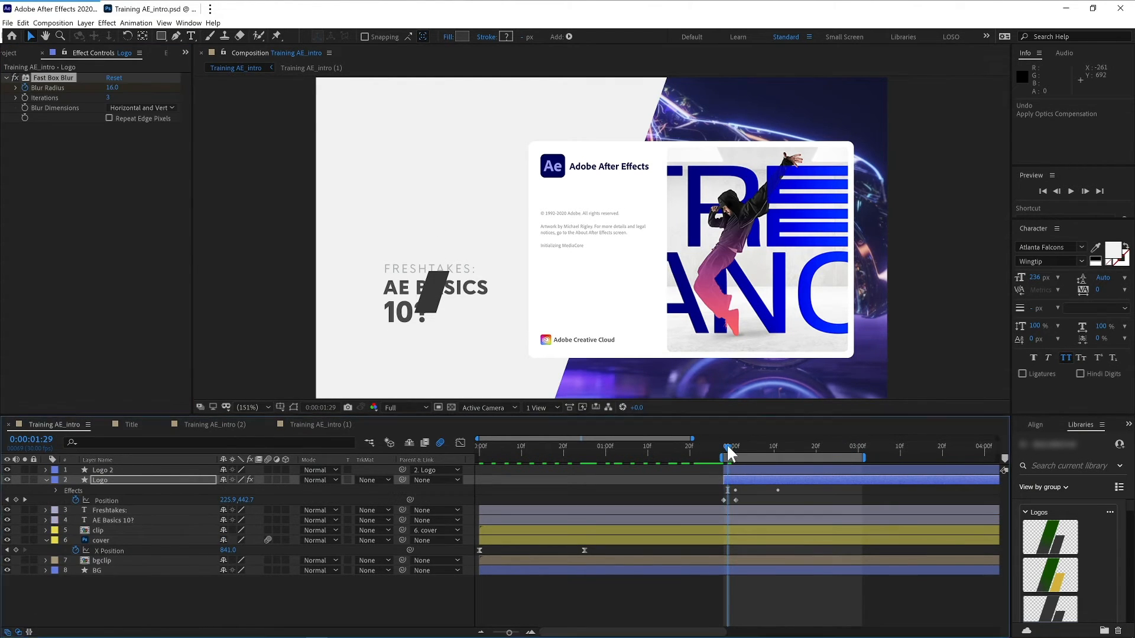
# - Shift the Logo layer's Position keyframes later so they run from about 2:00 to 2:03
pyautogui.moveTo(729, 450)
pyautogui.mouseDown()
pyautogui.moveTo(764, 445)
pyautogui.moveTo(718, 449)
pyautogui.moveTo(784, 442)
pyautogui.moveTo(736, 445)
pyautogui.mouseUp()
pyautogui.click(733, 478)
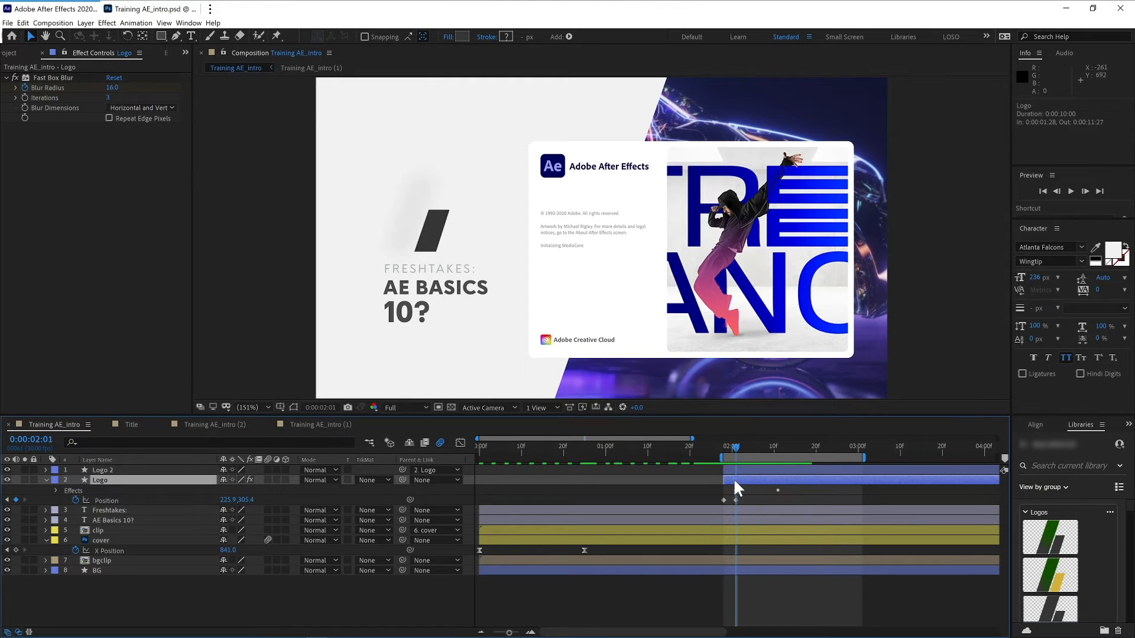
pyautogui.press('u')
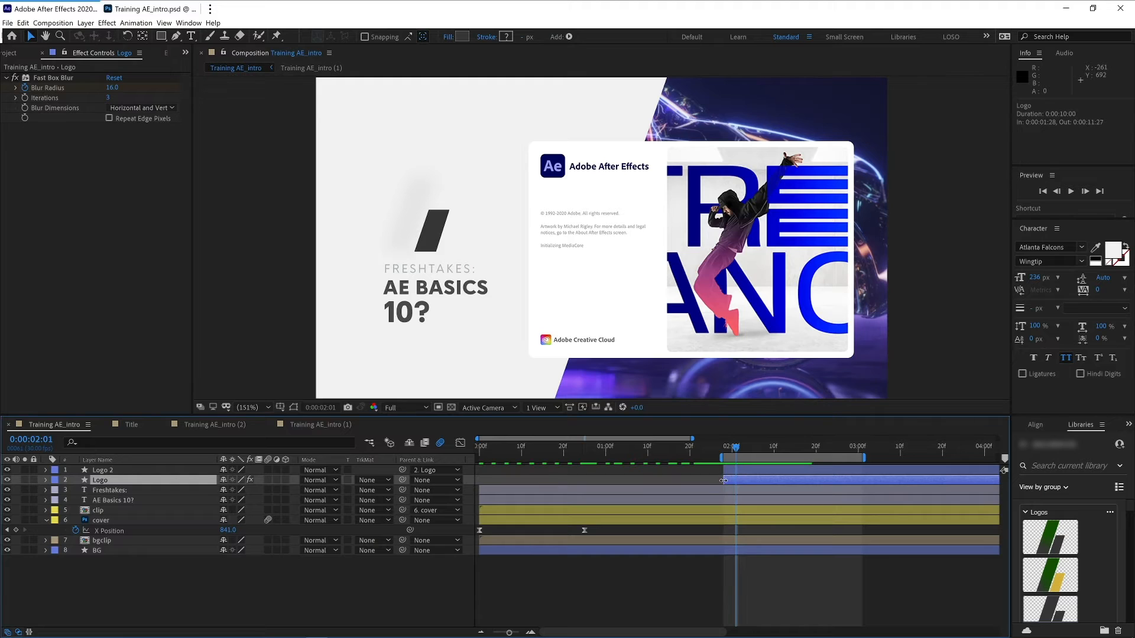
pyautogui.press('u')
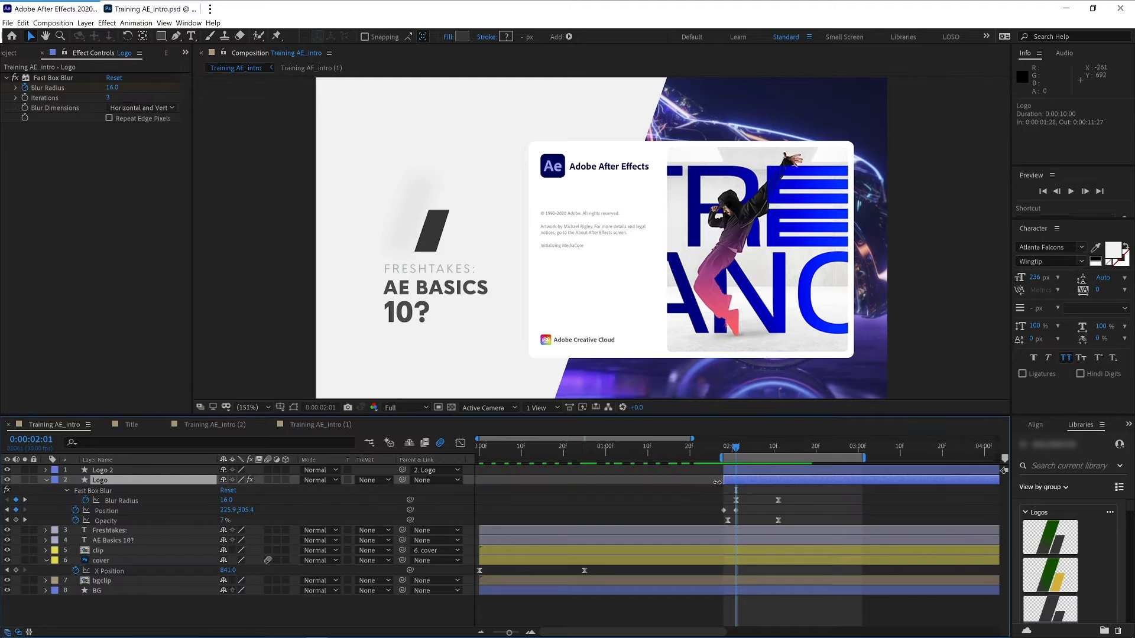
pyautogui.click(106, 492)
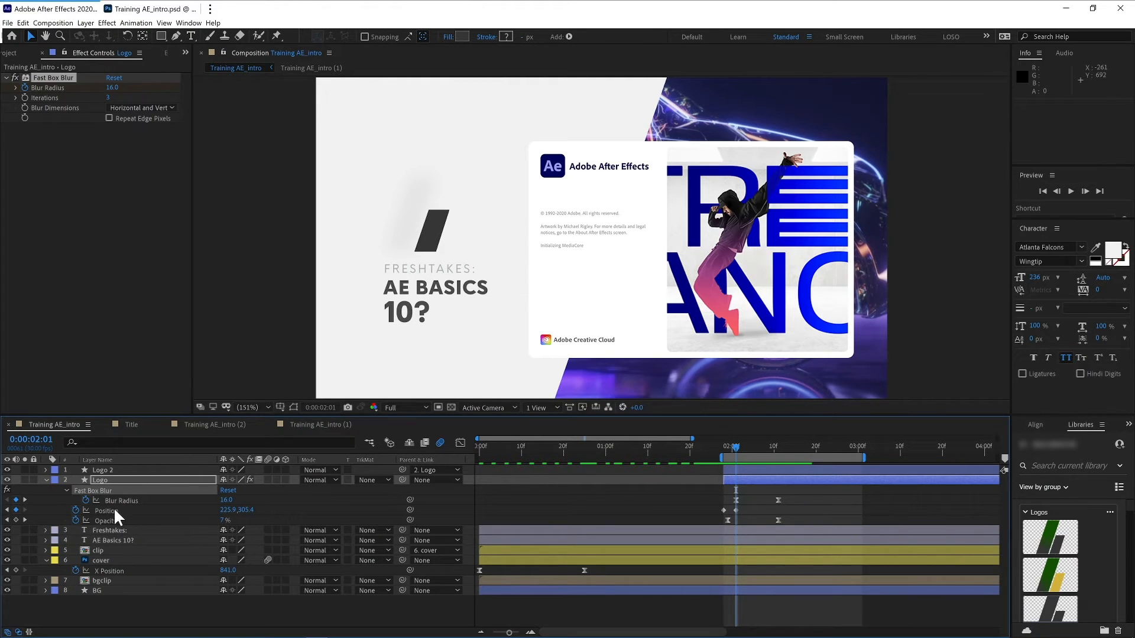
pyautogui.click(115, 519)
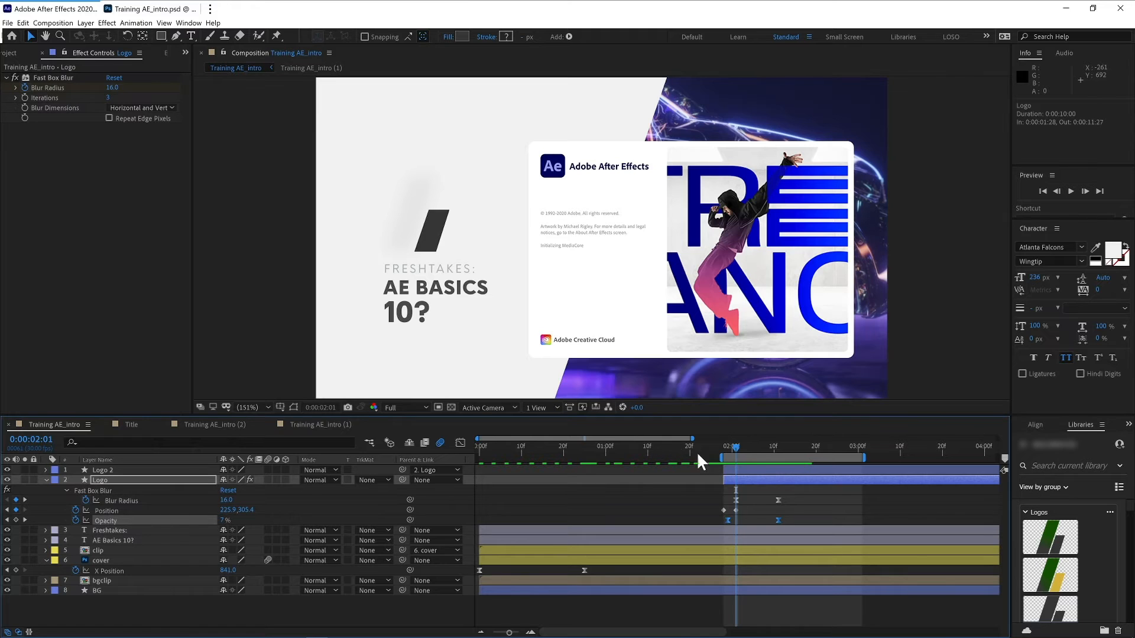
pyautogui.moveTo(709, 502); pyautogui.dragTo(727, 523)
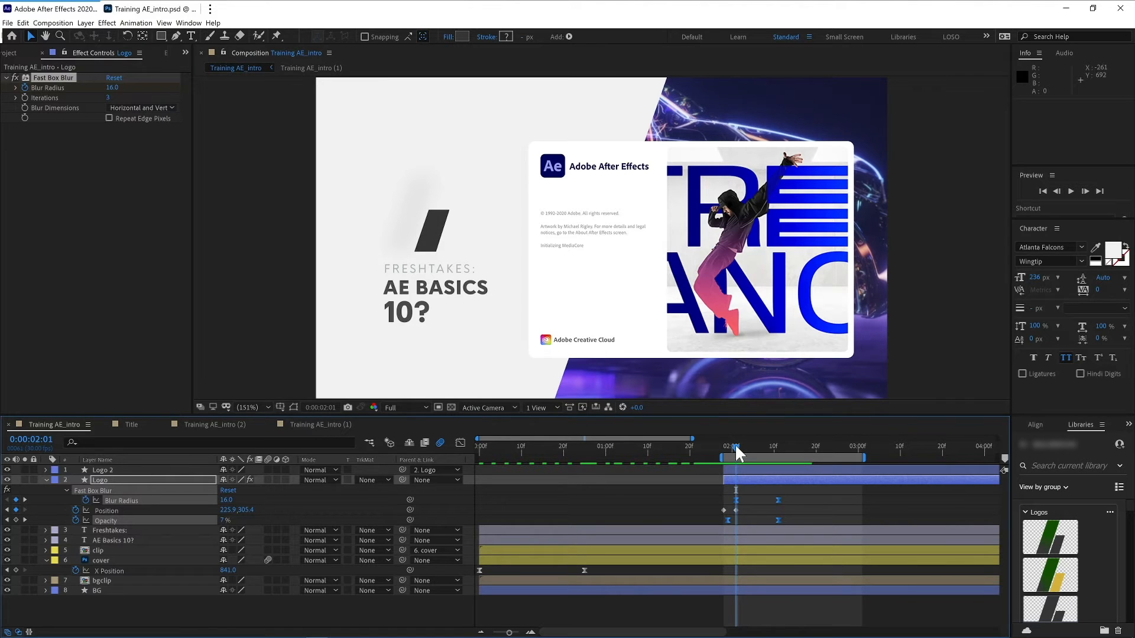
pyautogui.moveTo(735, 443)
pyautogui.mouseDown()
pyautogui.moveTo(725, 448)
pyautogui.moveTo(785, 441)
pyautogui.moveTo(711, 464)
pyautogui.moveTo(749, 453)
pyautogui.moveTo(736, 459)
pyautogui.mouseUp()
pyautogui.moveTo(710, 515); pyautogui.dragTo(746, 509)
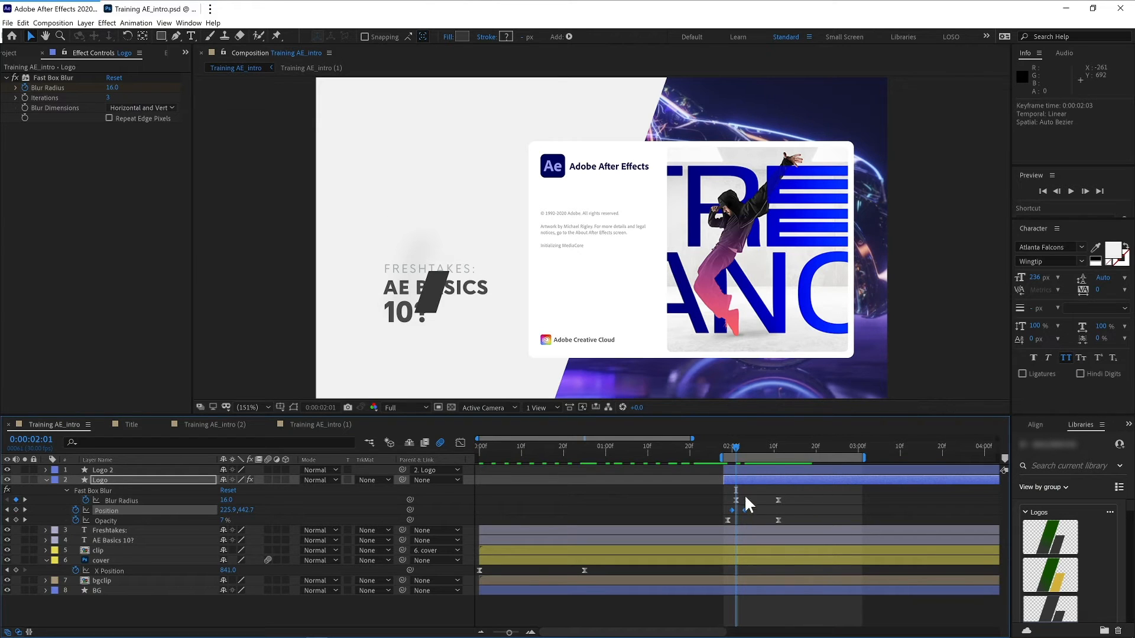
# - Move the Logo 2 layer so it starts at 2:00
pyautogui.moveTo(737, 446); pyautogui.dragTo(777, 445)
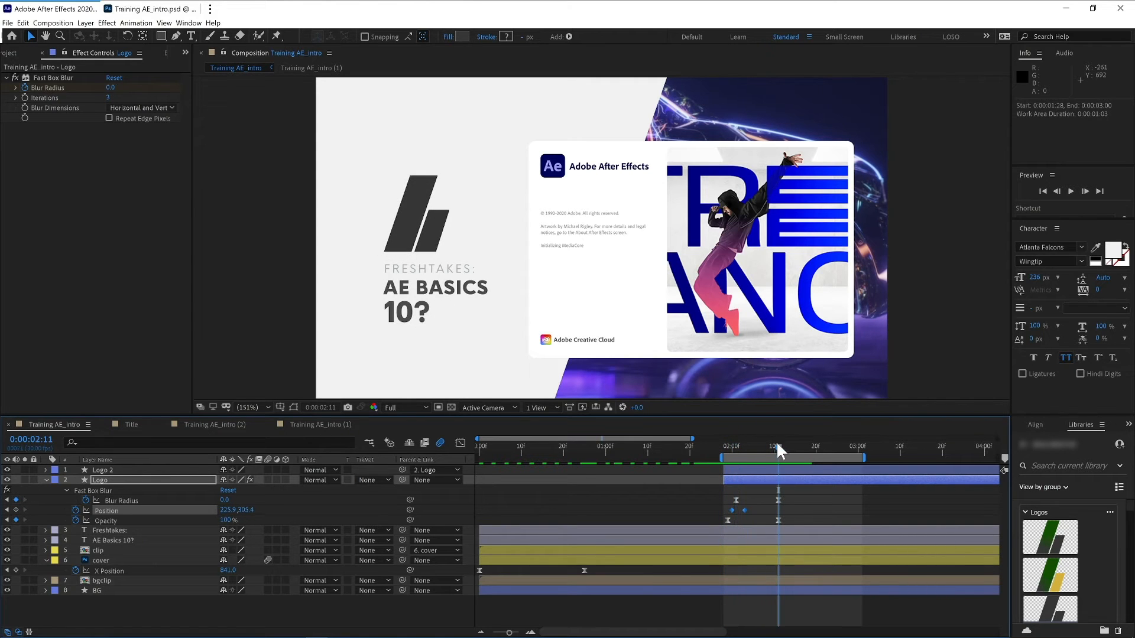
pyautogui.click(166, 472)
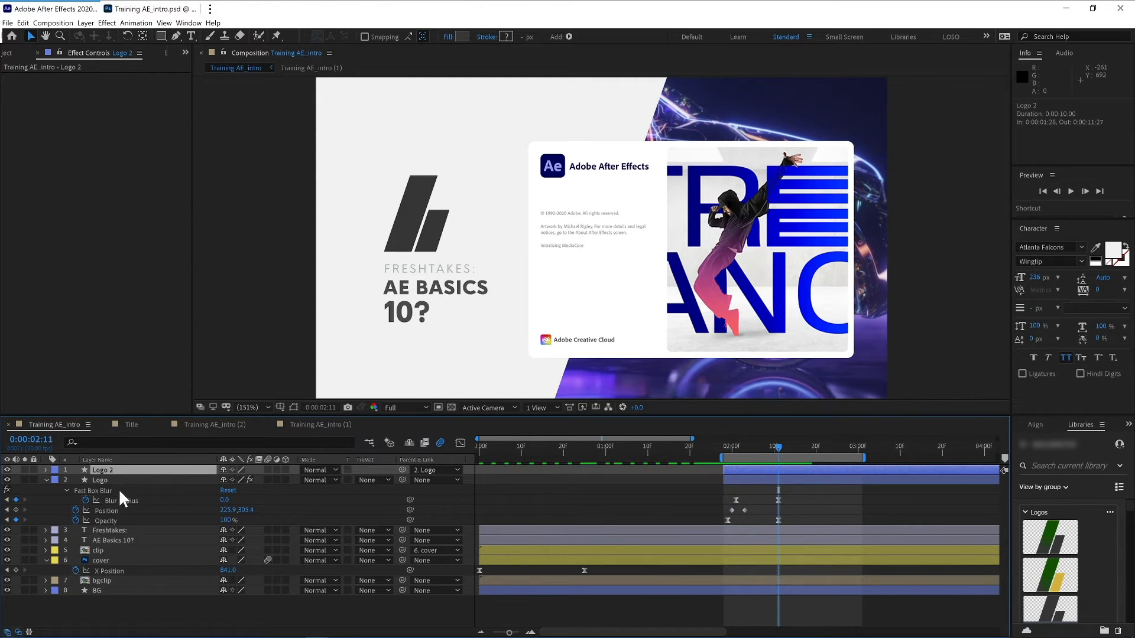
pyautogui.moveTo(737, 468); pyautogui.dragTo(730, 445)
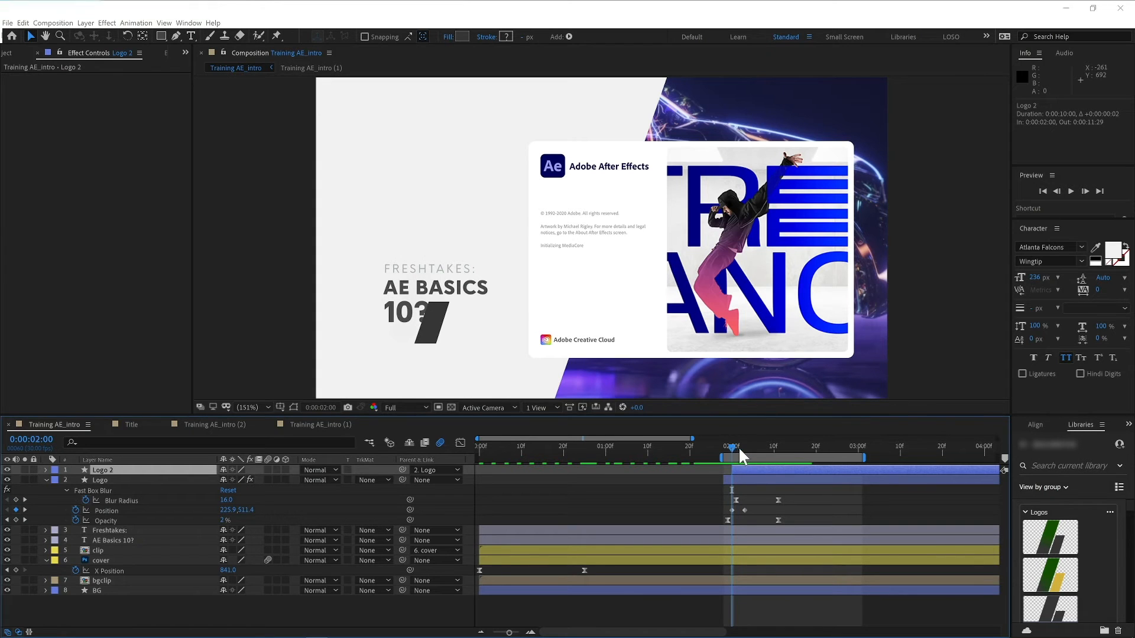
# - Apply Fast Box Blur to Logo 2 from the quick effects search and preview the reveal
pyautogui.hotkey('ctrl', 'space')
pyautogui.click(665, 435)
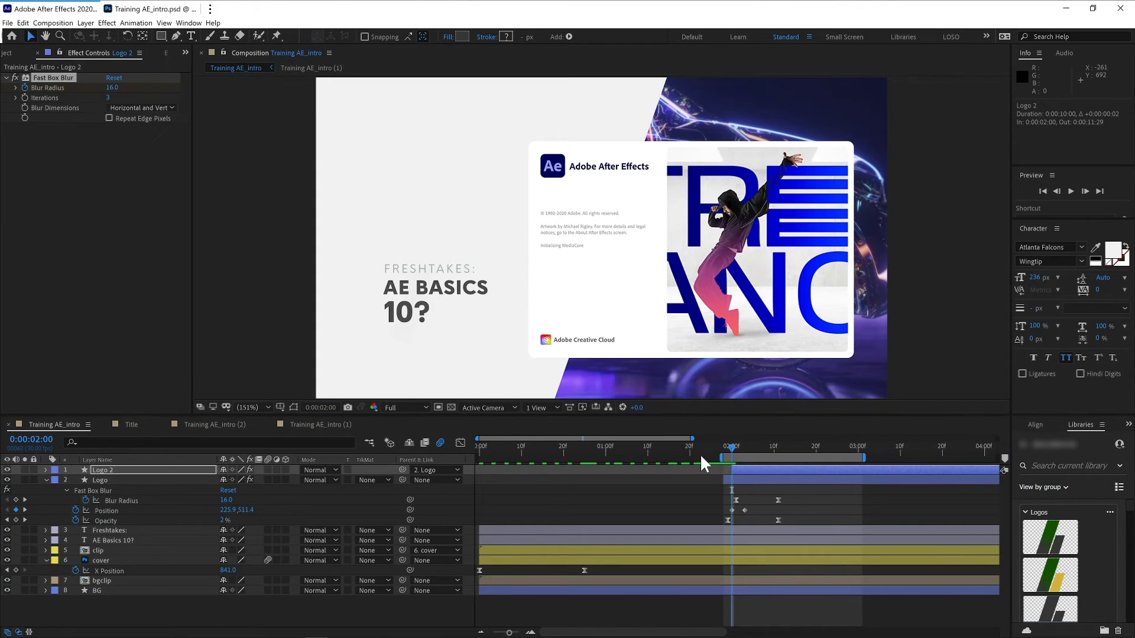
pyautogui.press('space')
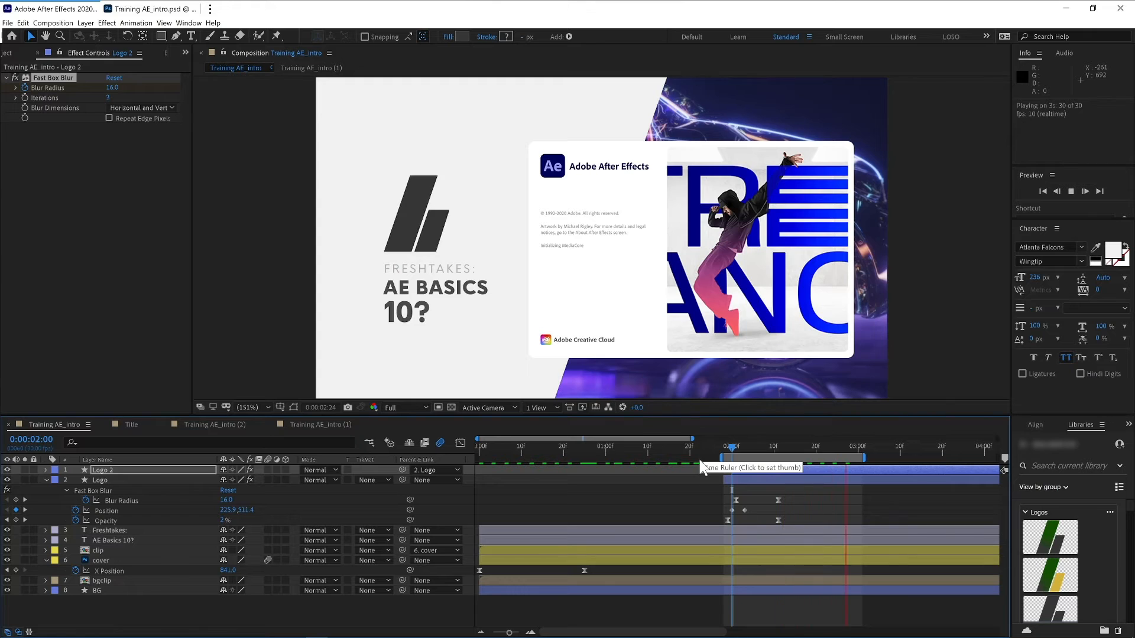
pyautogui.press('space')
pyautogui.press('space')
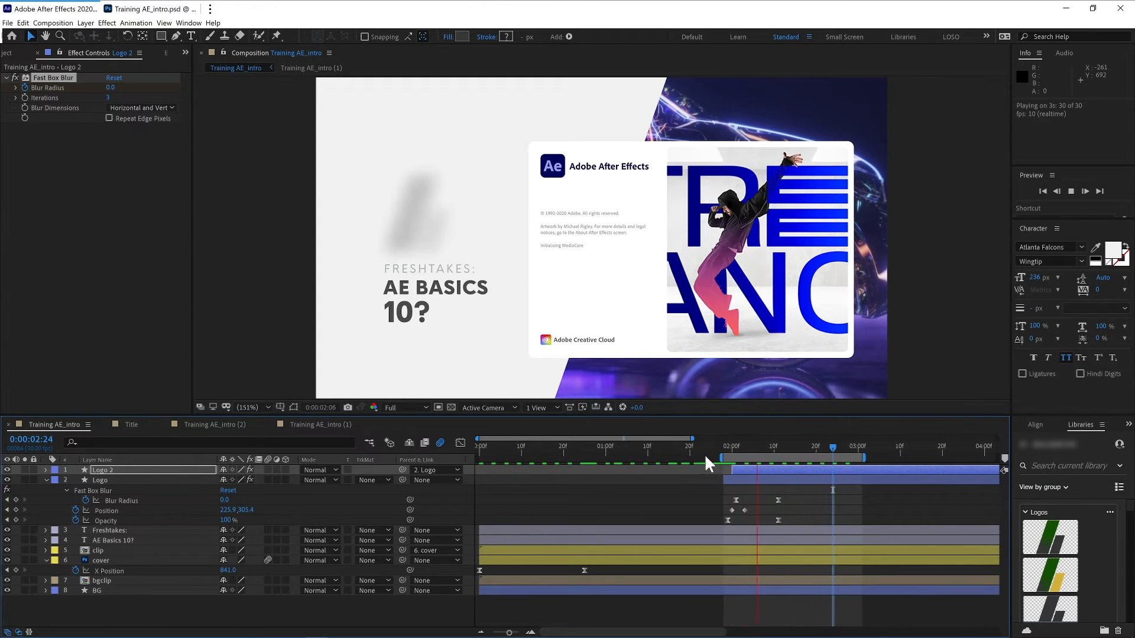
pyautogui.press('space')
# - Keyframe Logo 2's Position at 208, 242 at 2:07 and 208, 262 at 2:02
pyautogui.moveTo(738, 445); pyautogui.dragTo(762, 451)
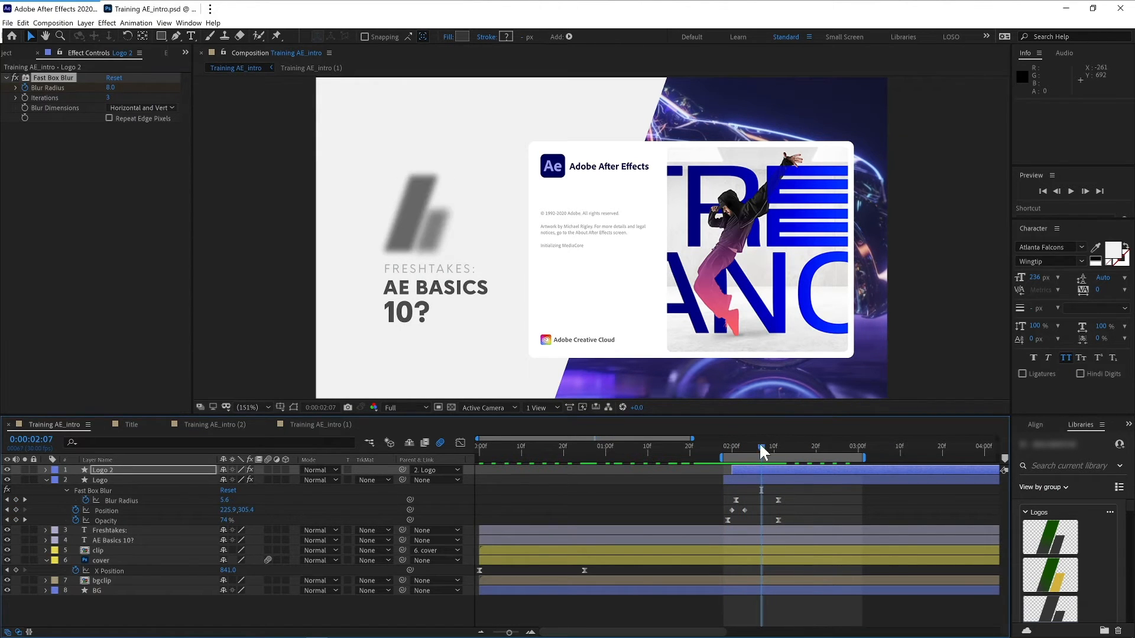
pyautogui.click(741, 475)
pyautogui.press('p')
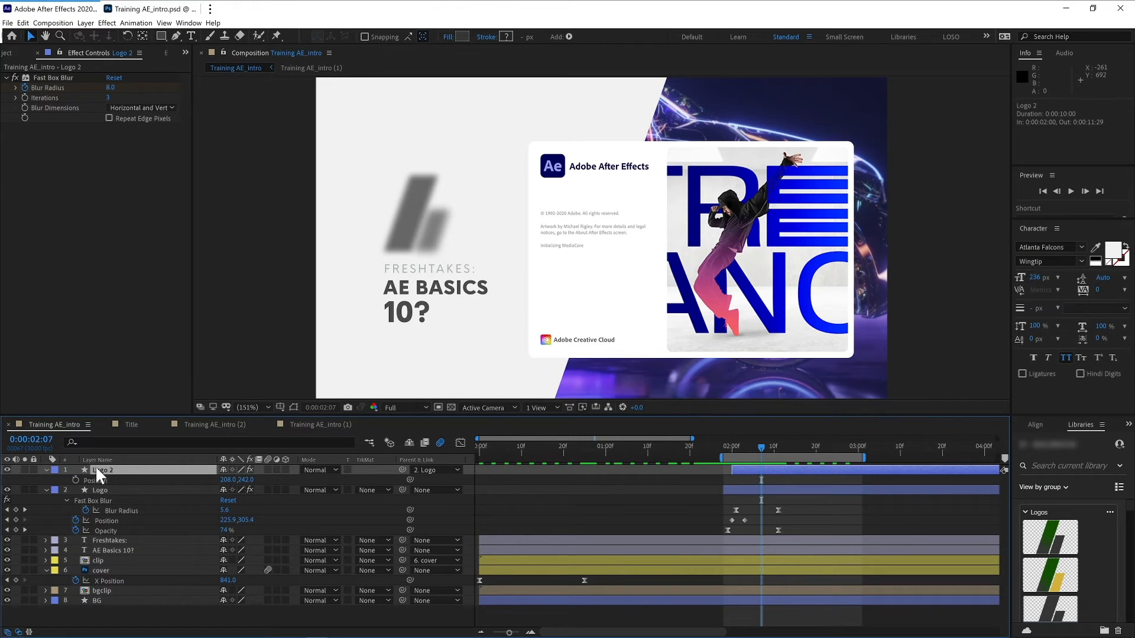
pyautogui.click(76, 479)
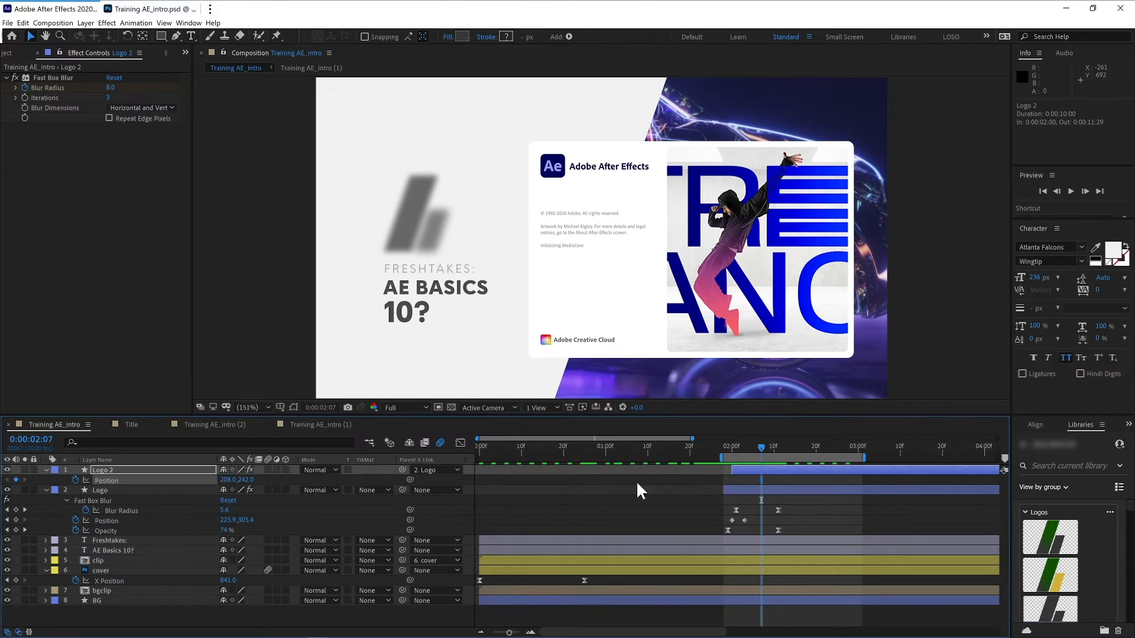
pyautogui.moveTo(761, 444); pyautogui.dragTo(742, 446)
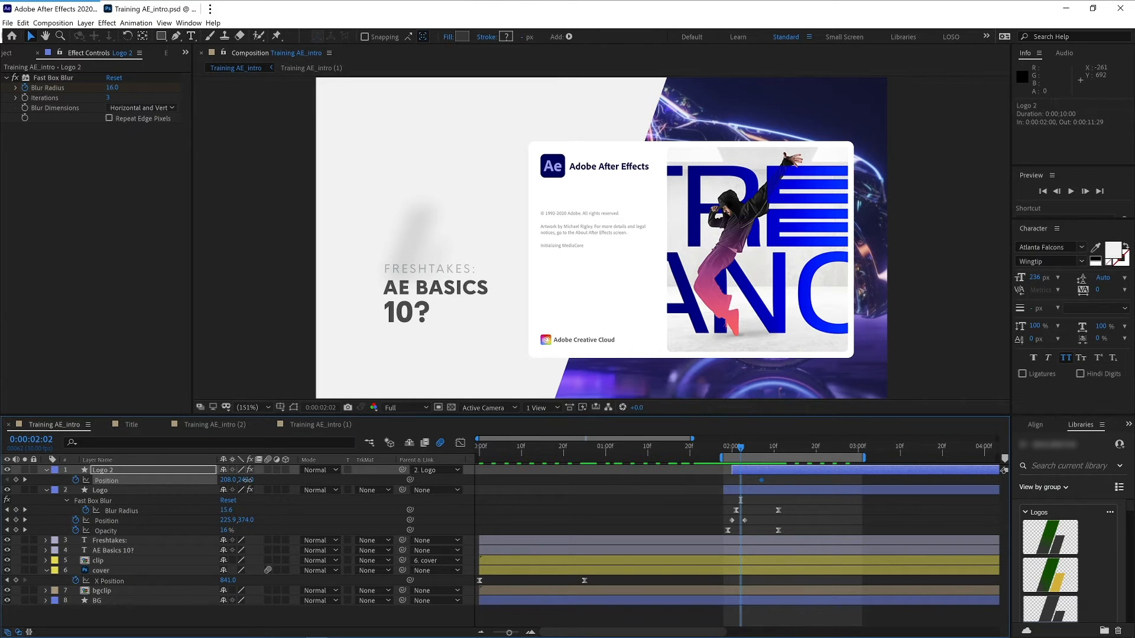
pyautogui.moveTo(247, 480); pyautogui.dragTo(258, 479)
# - Move Logo 2's final Position keyframe to about 2:09
pyautogui.press('space')
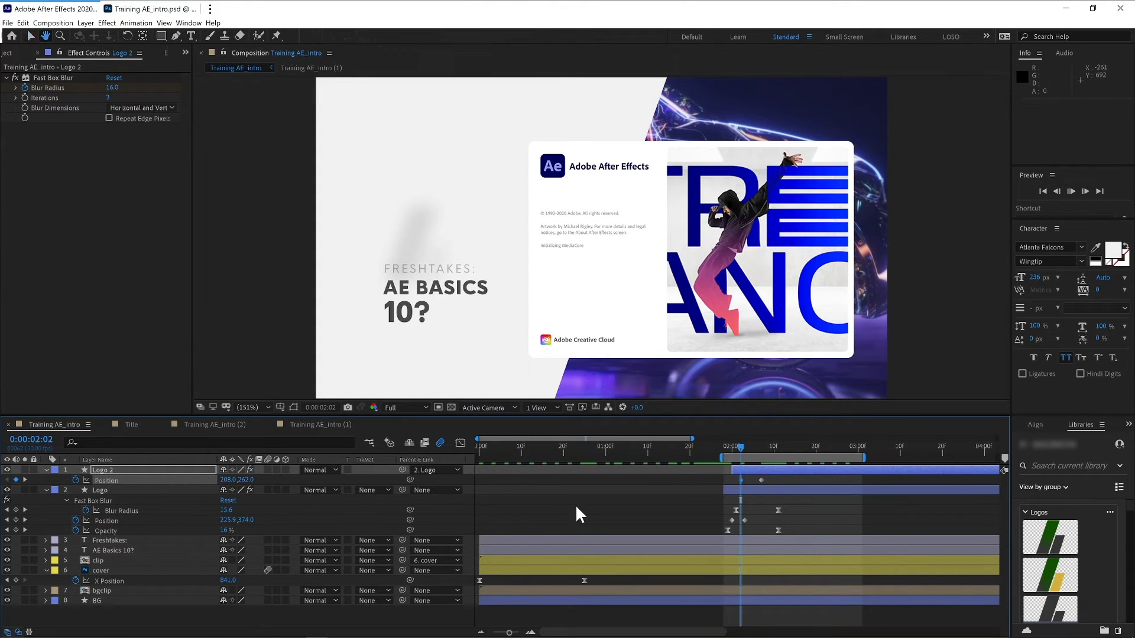
pyautogui.moveTo(752, 445)
pyautogui.mouseDown()
pyautogui.moveTo(763, 477)
pyautogui.moveTo(736, 480)
pyautogui.moveTo(774, 480)
pyautogui.moveTo(729, 452)
pyautogui.moveTo(789, 437)
pyautogui.moveTo(750, 449)
pyautogui.moveTo(772, 448)
pyautogui.moveTo(760, 457)
pyautogui.moveTo(735, 452)
pyautogui.moveTo(754, 449)
pyautogui.moveTo(769, 477)
pyautogui.mouseUp()
pyautogui.hotkey('ctrl', 'z')
pyautogui.click(762, 476)
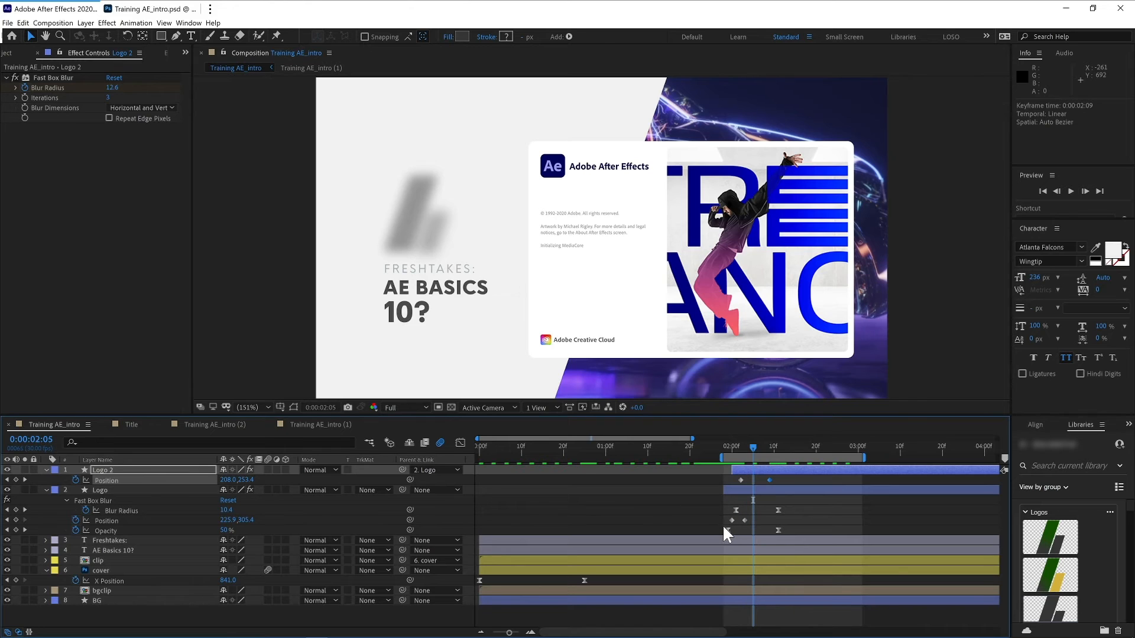
# - Move the Logo layer's final Position keyframe to about 2:06 and preview the animation
pyautogui.moveTo(745, 519); pyautogui.dragTo(758, 520)
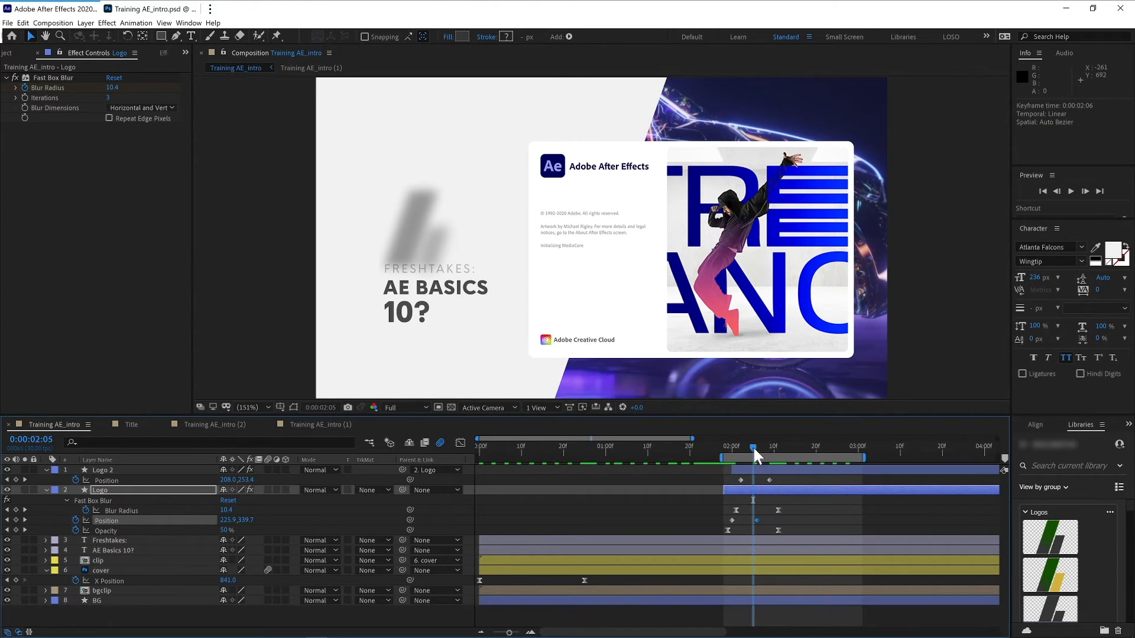
pyautogui.moveTo(753, 446); pyautogui.dragTo(803, 447)
pyautogui.press('space')
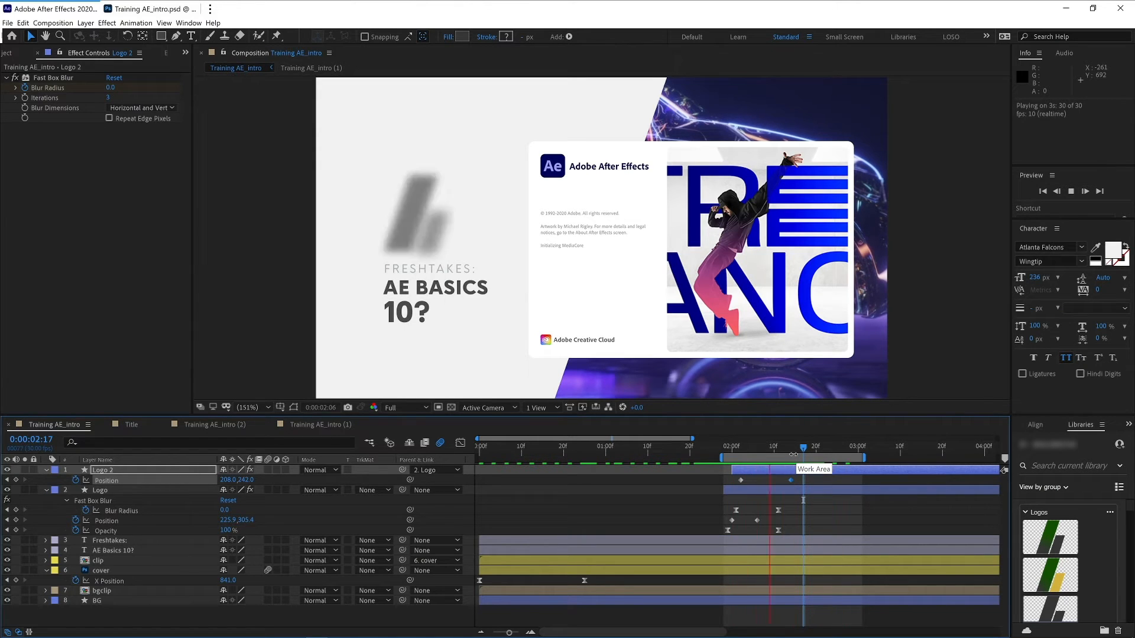
pyautogui.press('space')
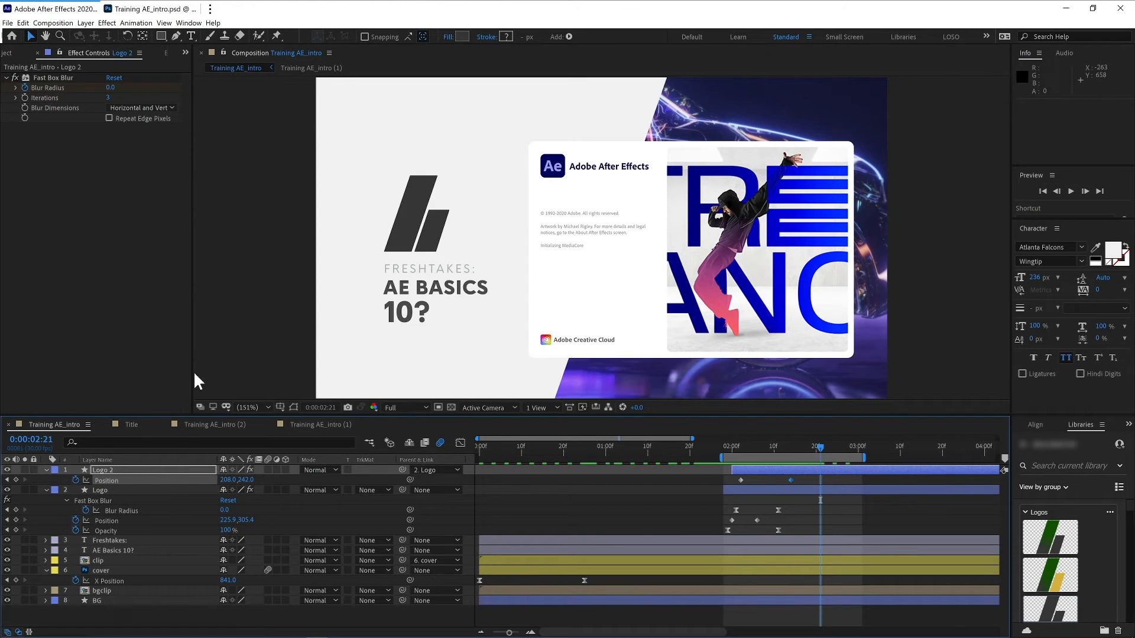
# - Expand the shape Contents and Group 1 properties of the Logo 2 and Logo layers
pyautogui.click(124, 471)
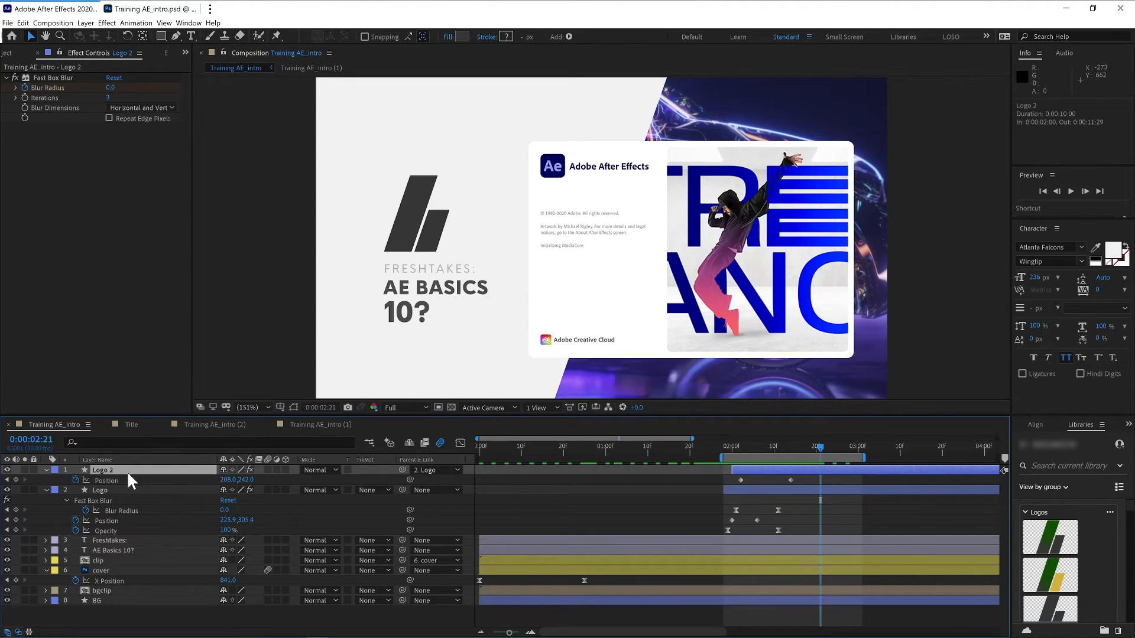
pyautogui.click(46, 490)
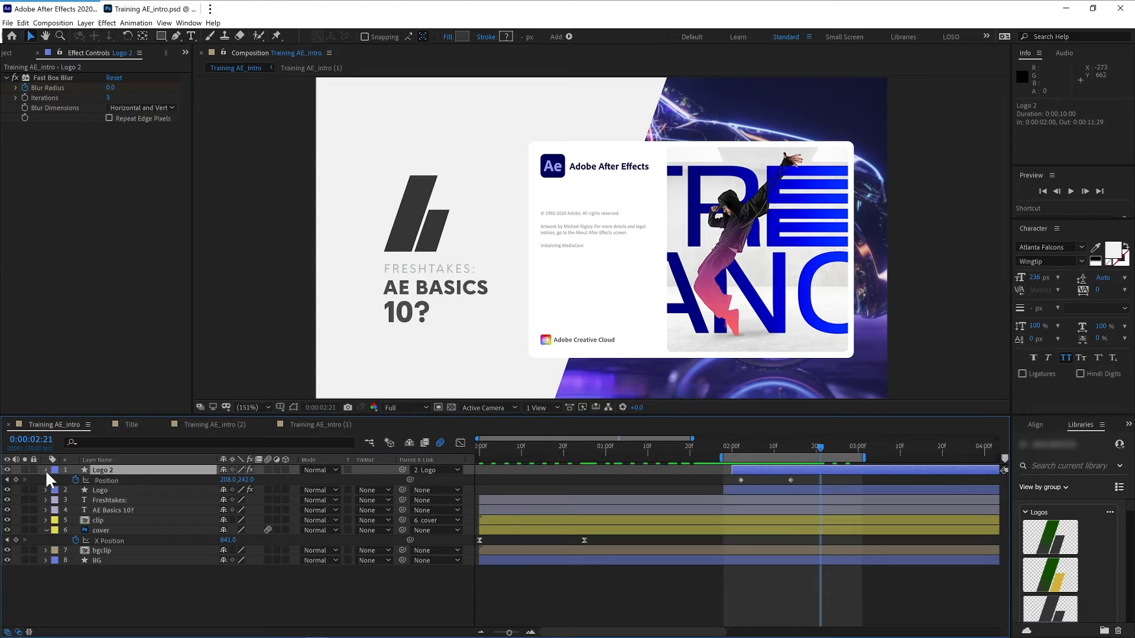
pyautogui.click(46, 469)
pyautogui.click(110, 480)
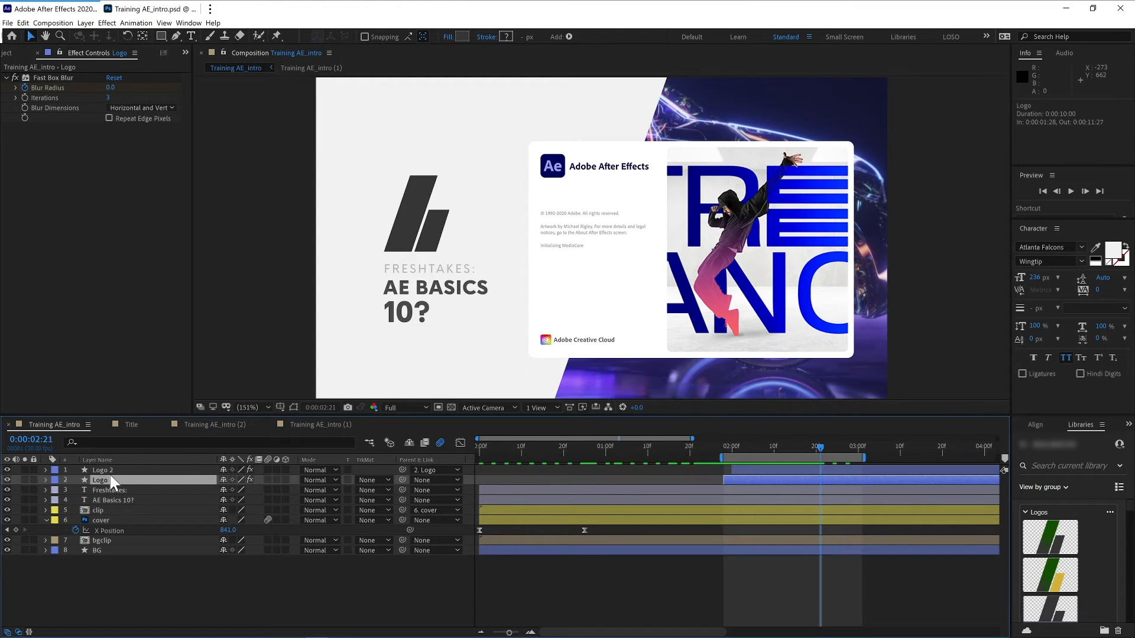
pyautogui.click(46, 470)
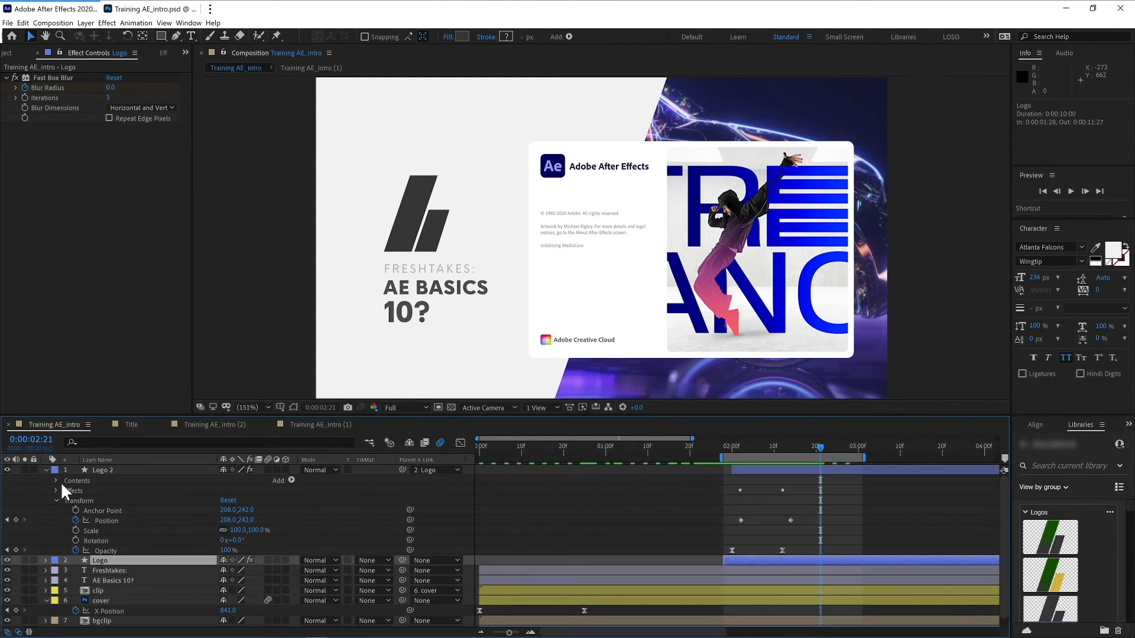
pyautogui.click(56, 499)
pyautogui.click(56, 481)
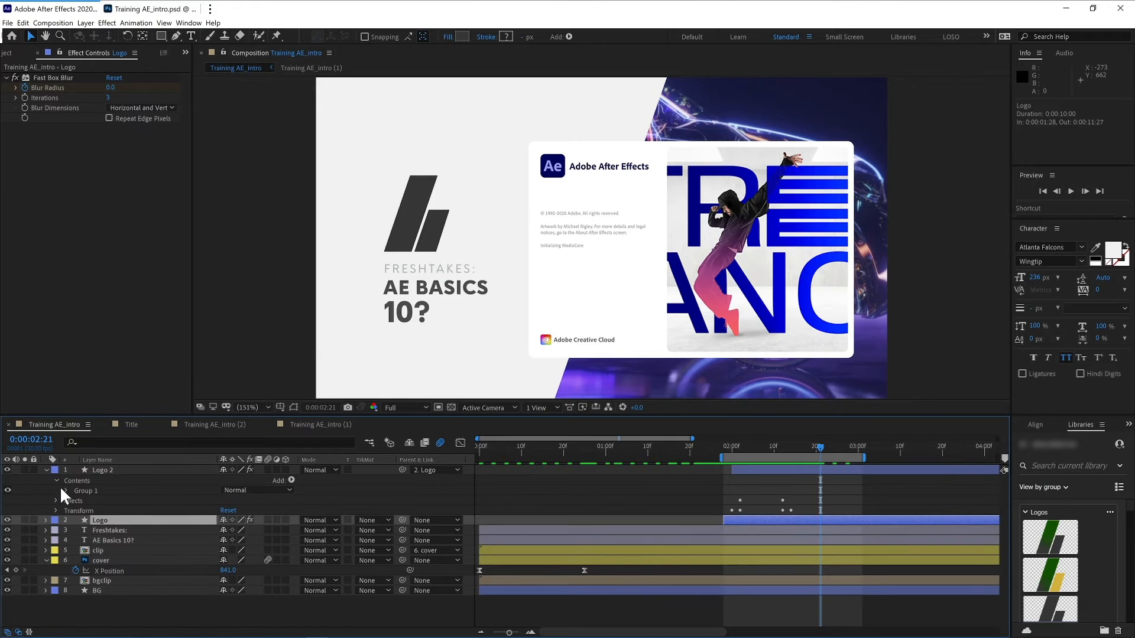
pyautogui.click(60, 487)
pyautogui.click(65, 491)
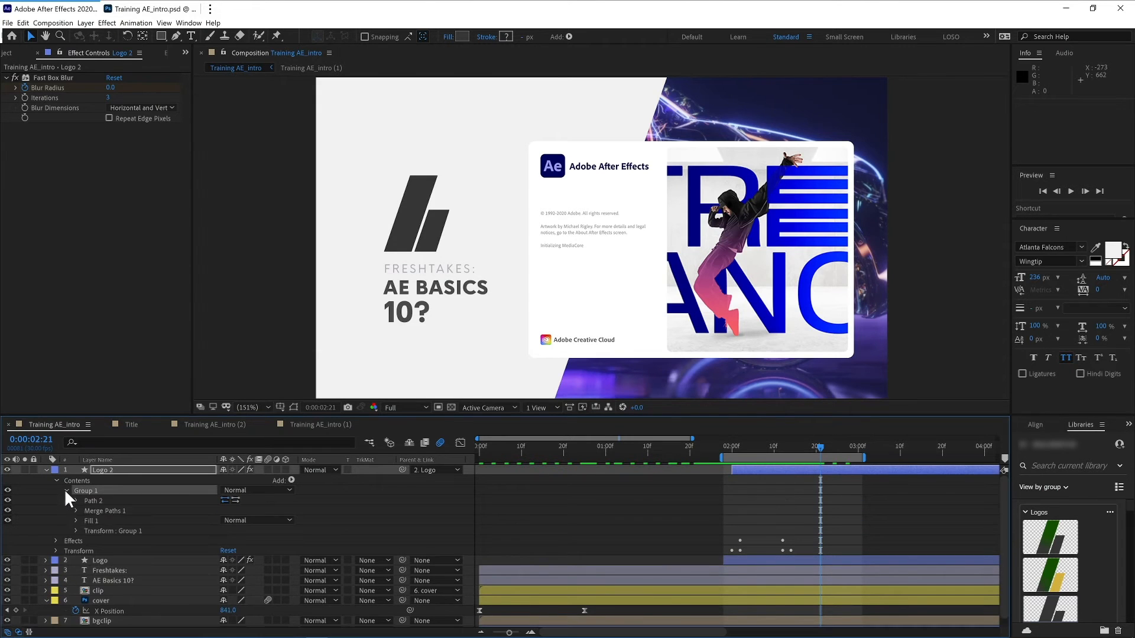
pyautogui.click(46, 560)
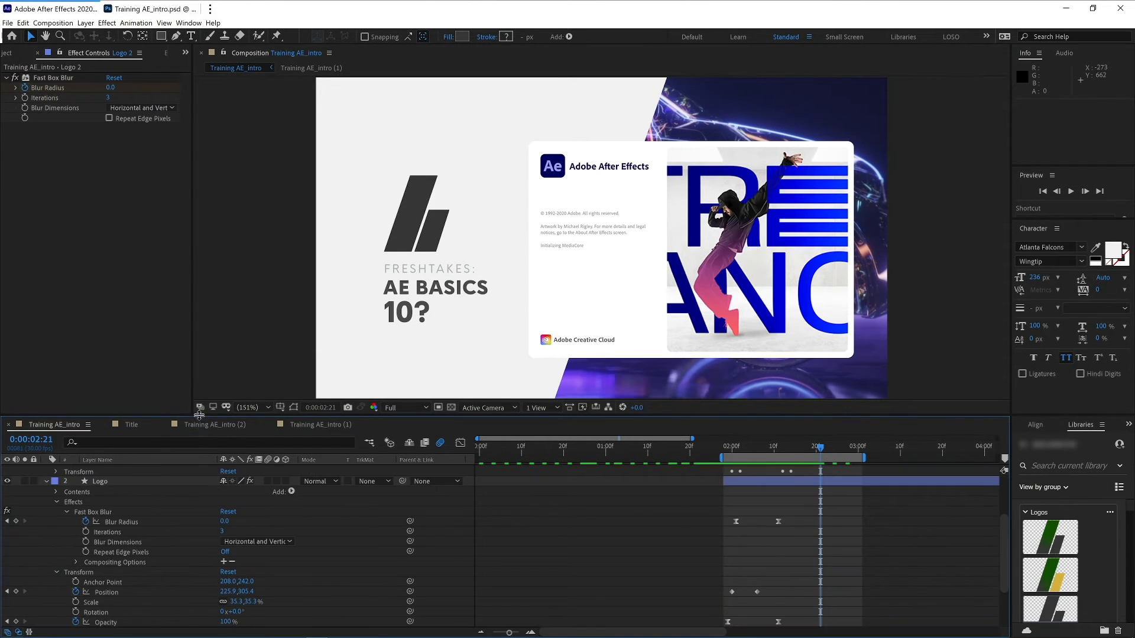
pyautogui.moveTo(199, 415); pyautogui.dragTo(195, 298)
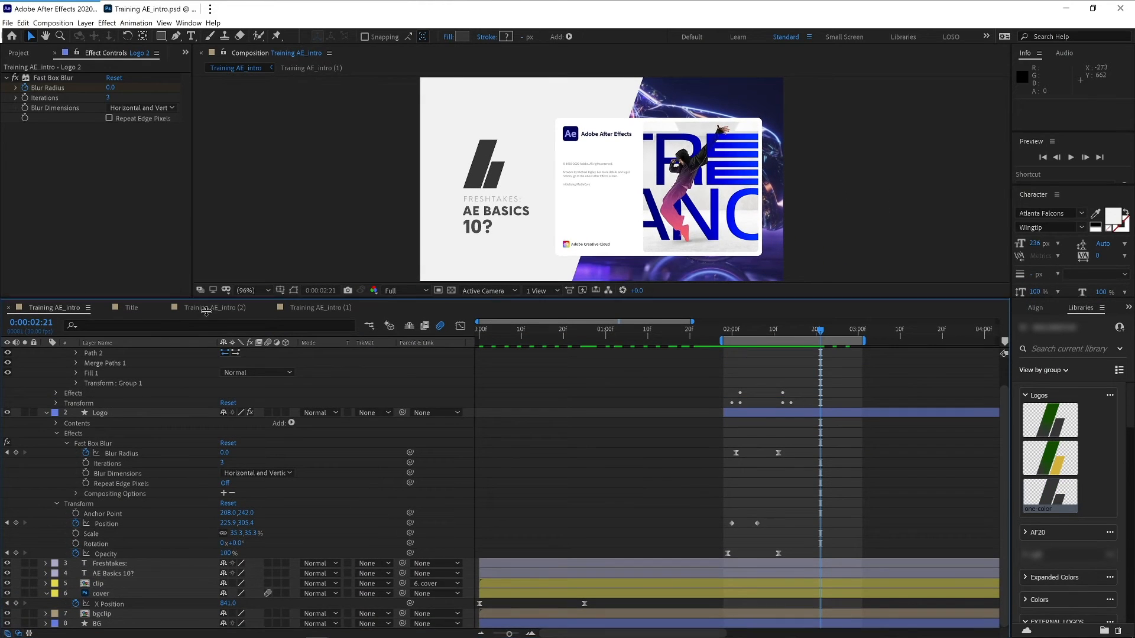
# - Expand the Logo layer's Fill 1 and add an expression to Logo 2's Fill 1 Color
pyautogui.click(113, 409)
pyautogui.click(56, 433)
pyautogui.click(57, 451)
pyautogui.click(67, 464)
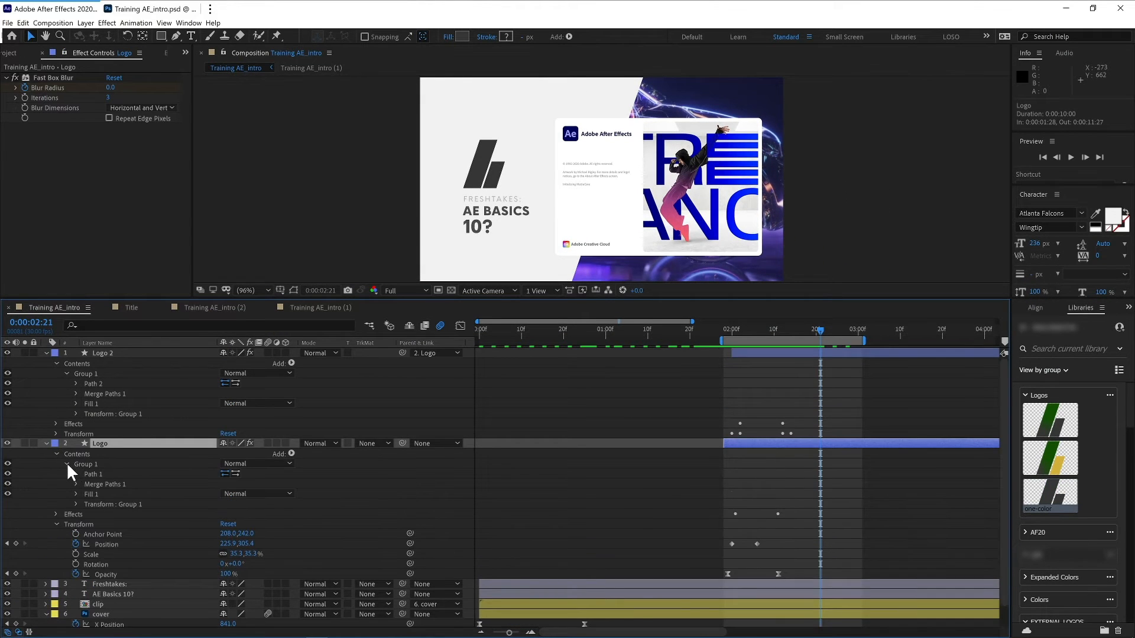
pyautogui.click(75, 494)
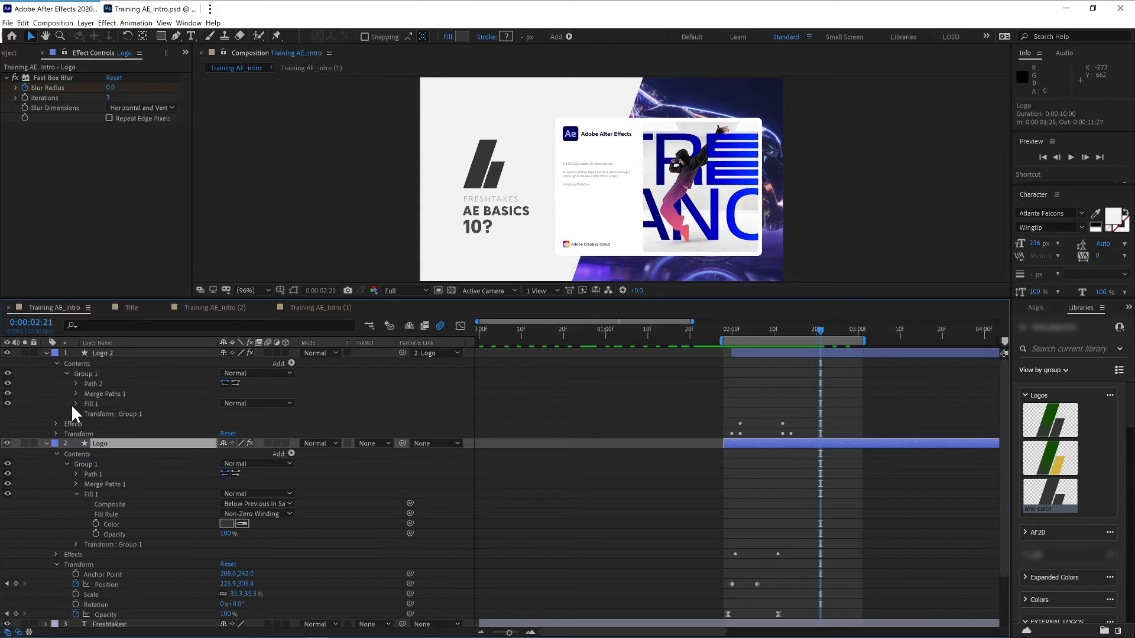
pyautogui.click(73, 402)
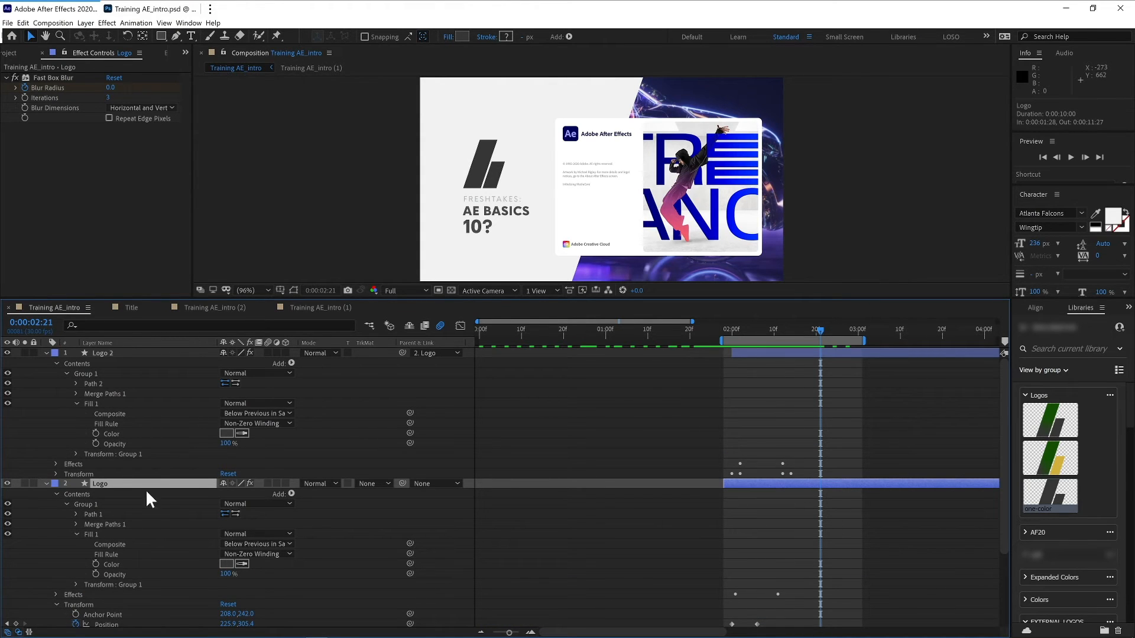
pyautogui.keyDown('alt'); pyautogui.click(95, 434); pyautogui.keyUp('alt')
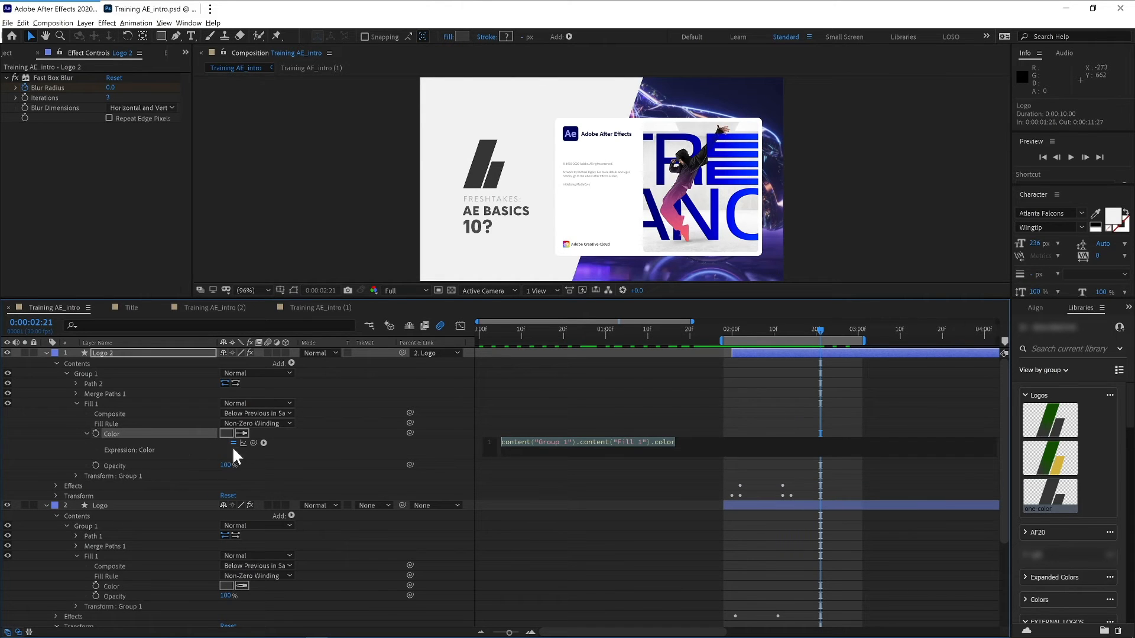
pyautogui.click(86, 433)
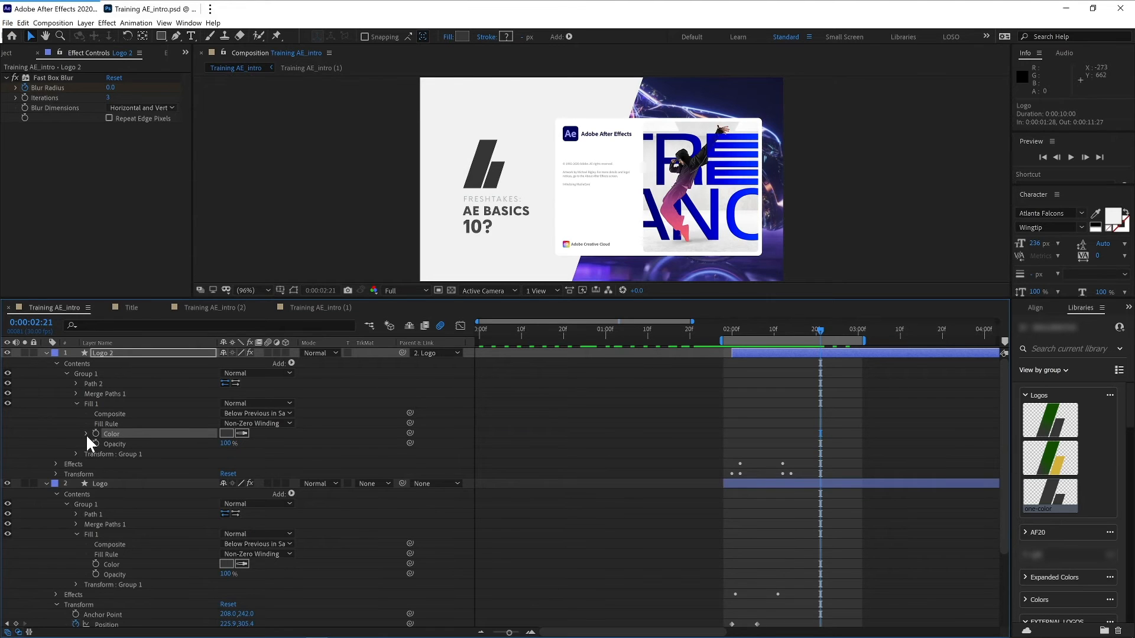
# - Link Logo 2's Fill 1 Color expression to the Logo layer's Fill 1 Color with the expression pick whip
pyautogui.click(86, 434)
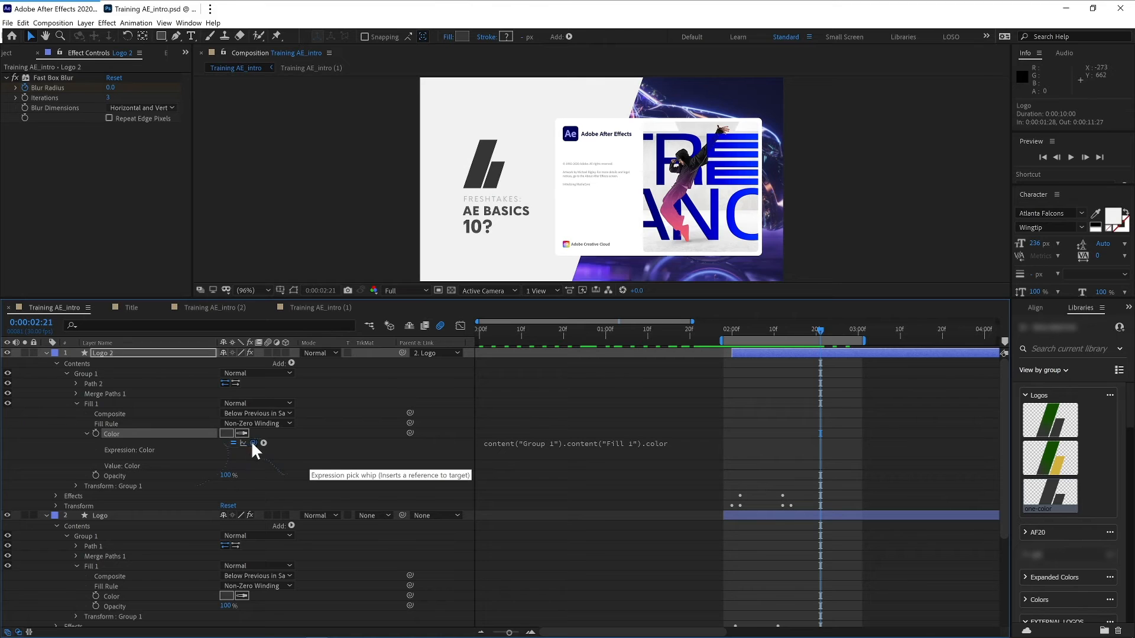
pyautogui.moveTo(174, 536); pyautogui.dragTo(112, 596)
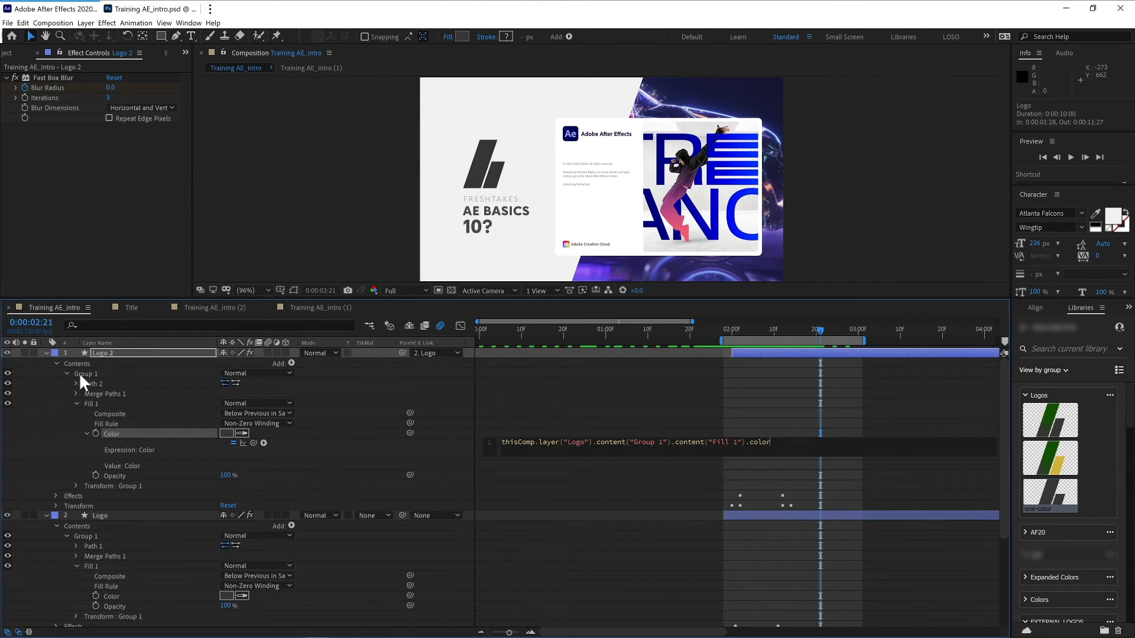
# - Set the Logo layer's fill colour by sampling the blue of the After Effects splash image in the composition
pyautogui.click(46, 353)
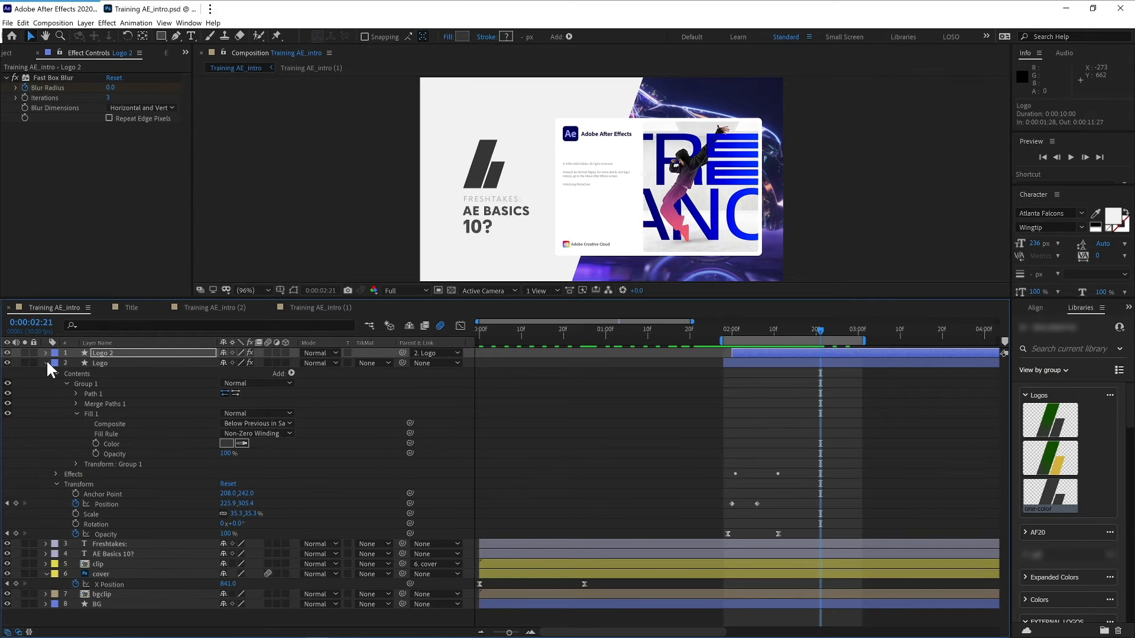
pyautogui.click(46, 363)
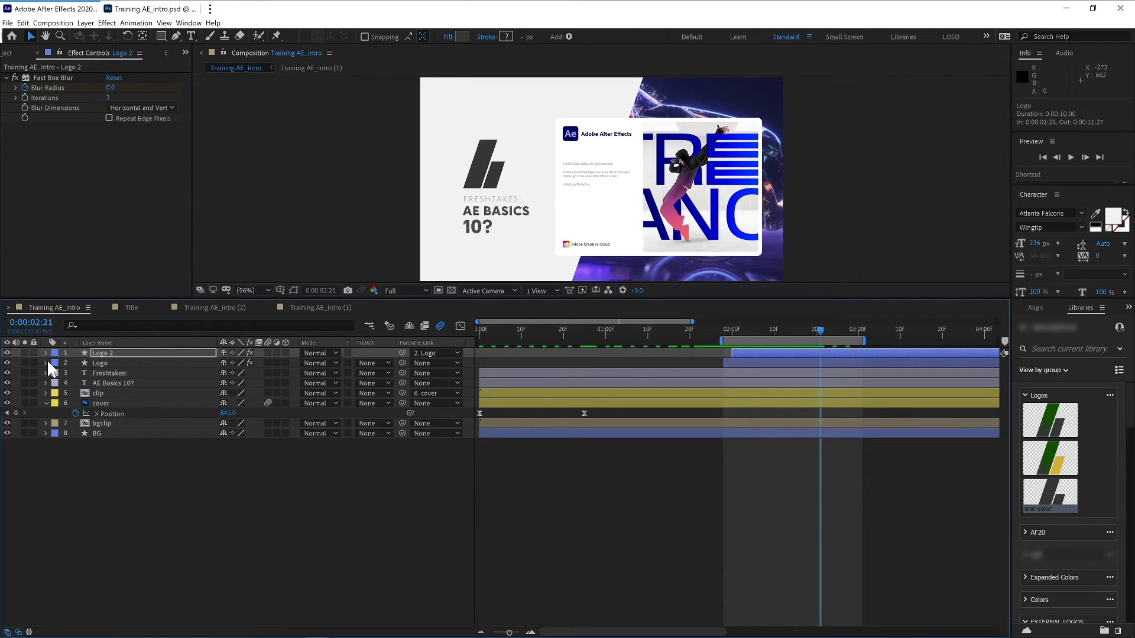
pyautogui.click(47, 362)
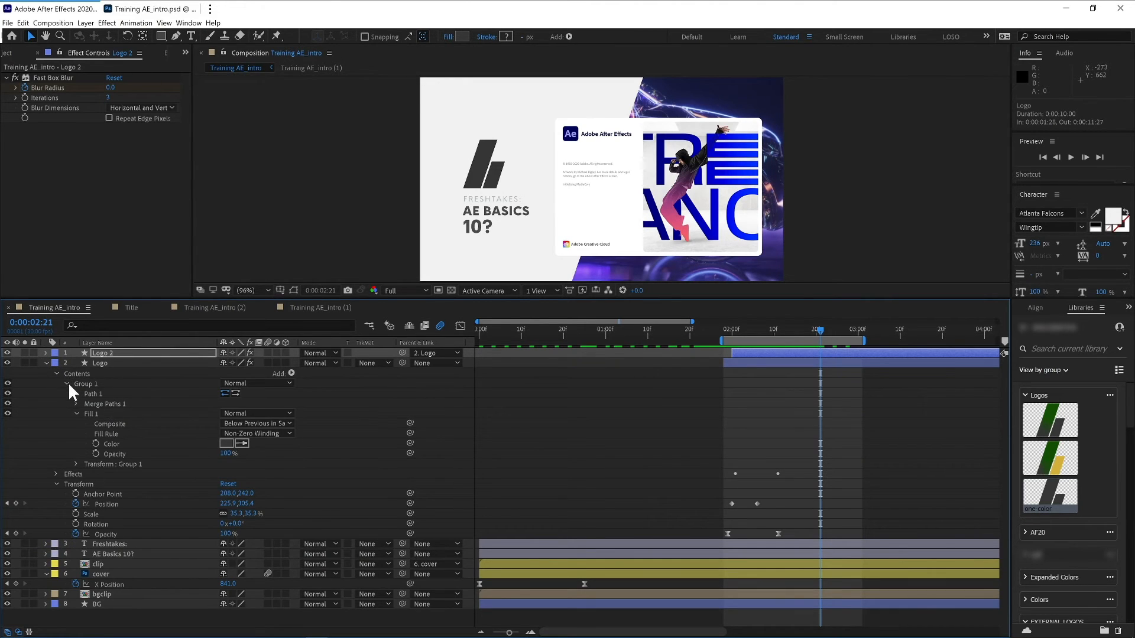
pyautogui.click(119, 444)
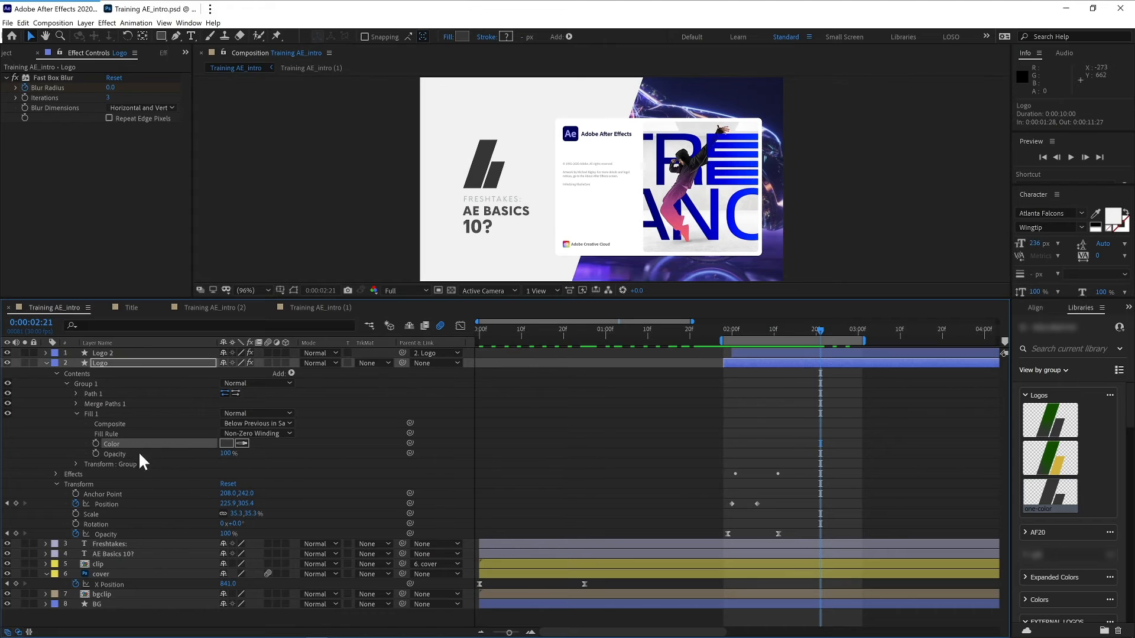
pyautogui.click(242, 443)
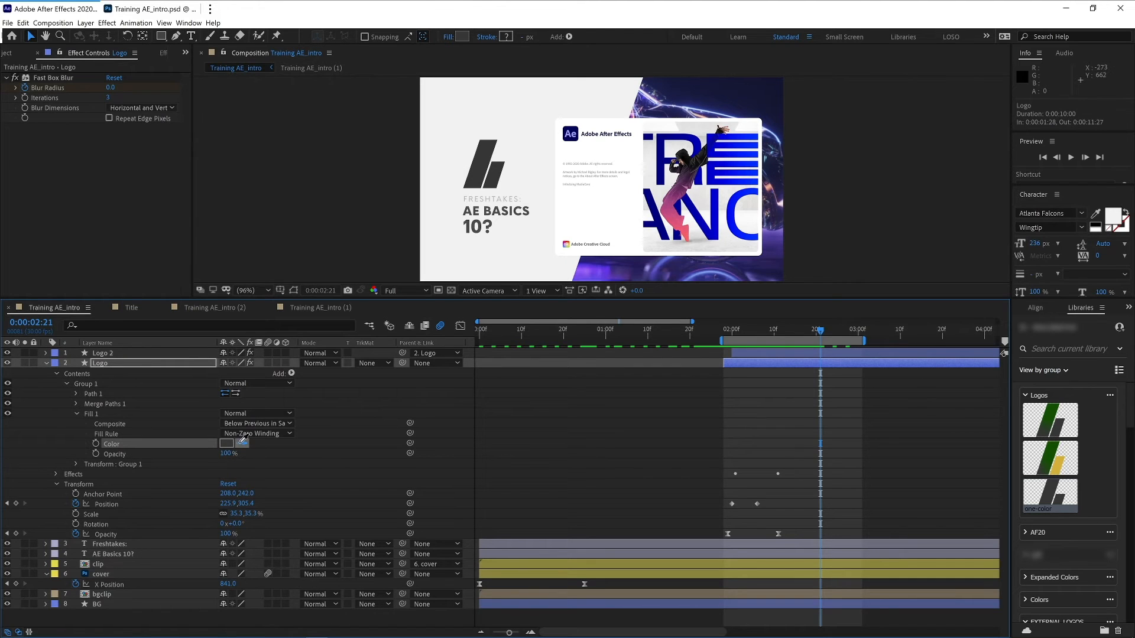
pyautogui.click(571, 135)
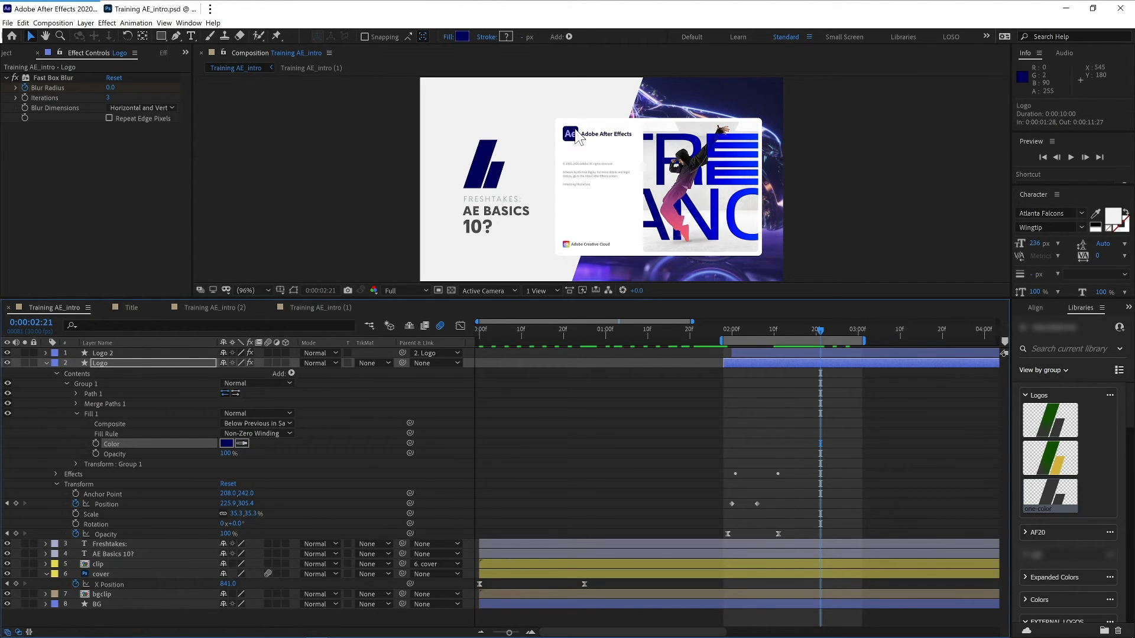
# - Collapse the Logo layer, select Logo 2 and preview the recoloured logo animation
pyautogui.click(46, 363)
pyautogui.click(112, 353)
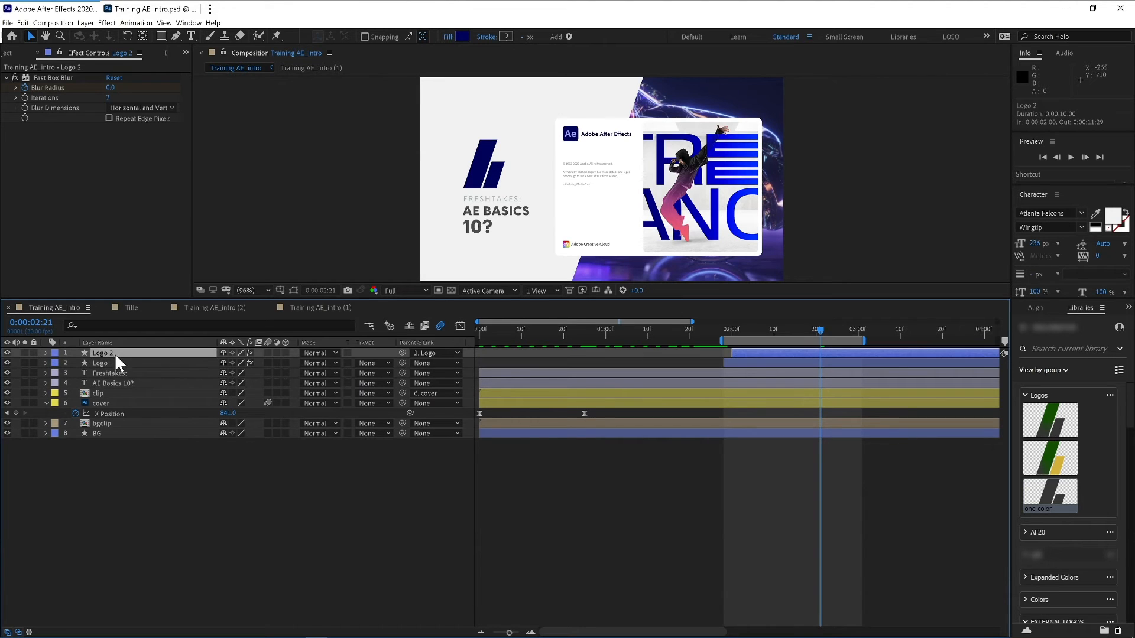
pyautogui.press('space')
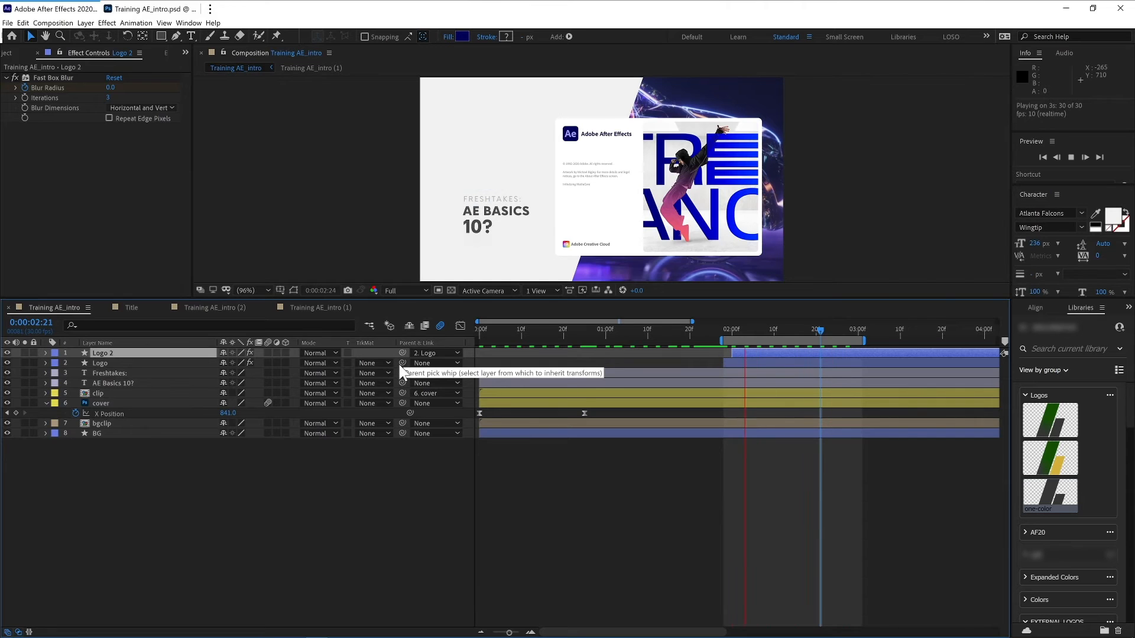
pyautogui.press('space')
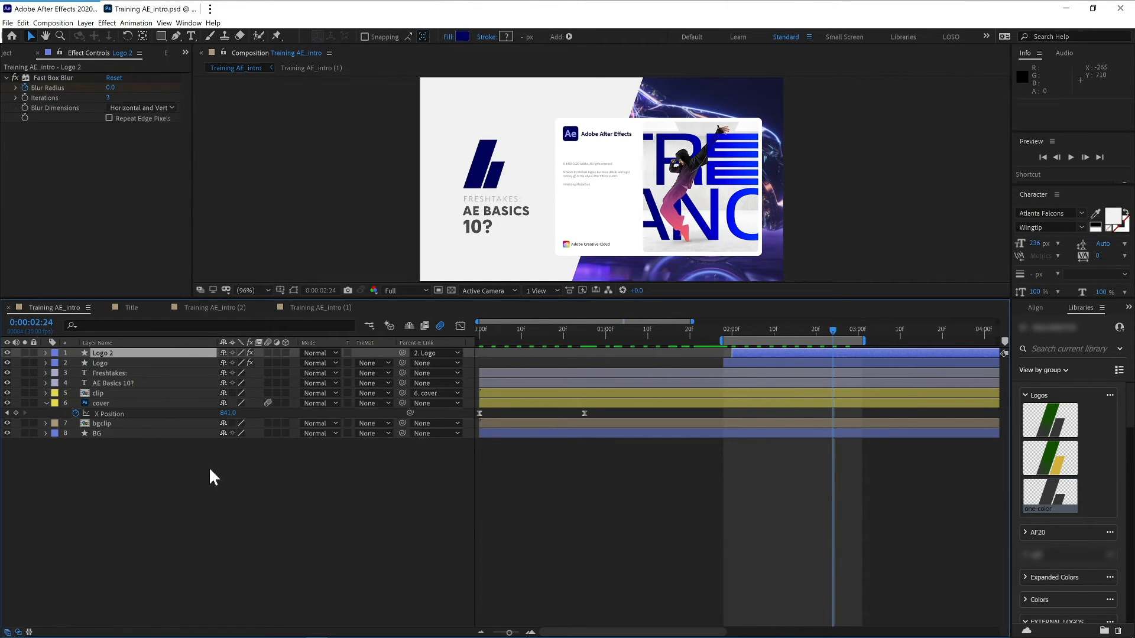
# - Edit the AE Basics title text so its number reads 201
pyautogui.click(87, 383)
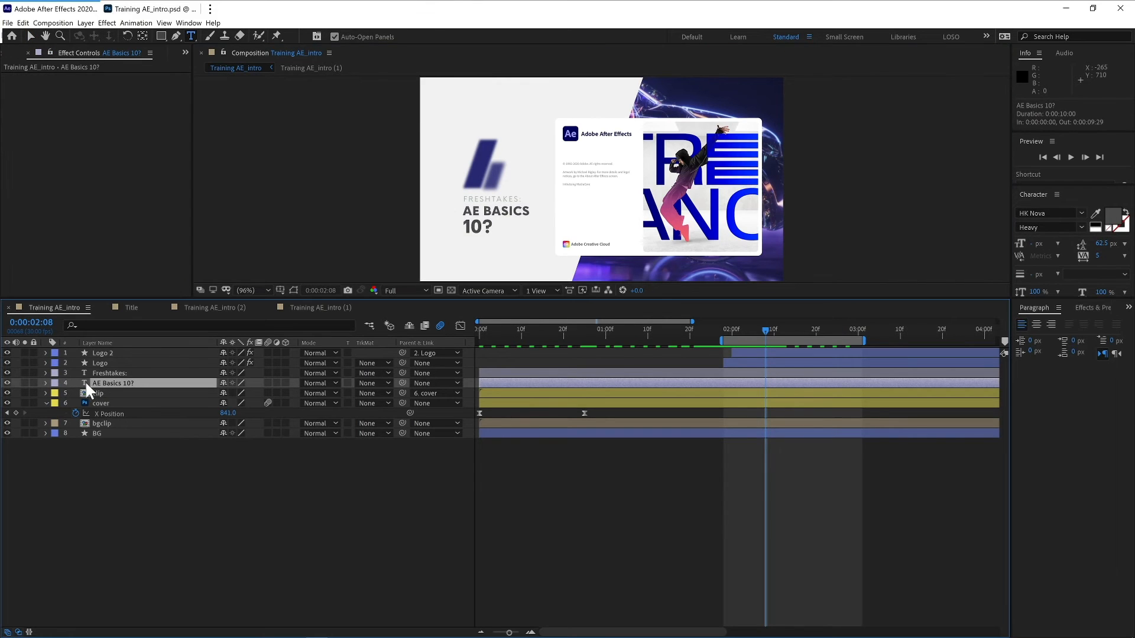
pyautogui.doubleClick(85, 383)
pyautogui.moveTo(493, 227); pyautogui.dragTo(452, 225)
pyautogui.write('201')
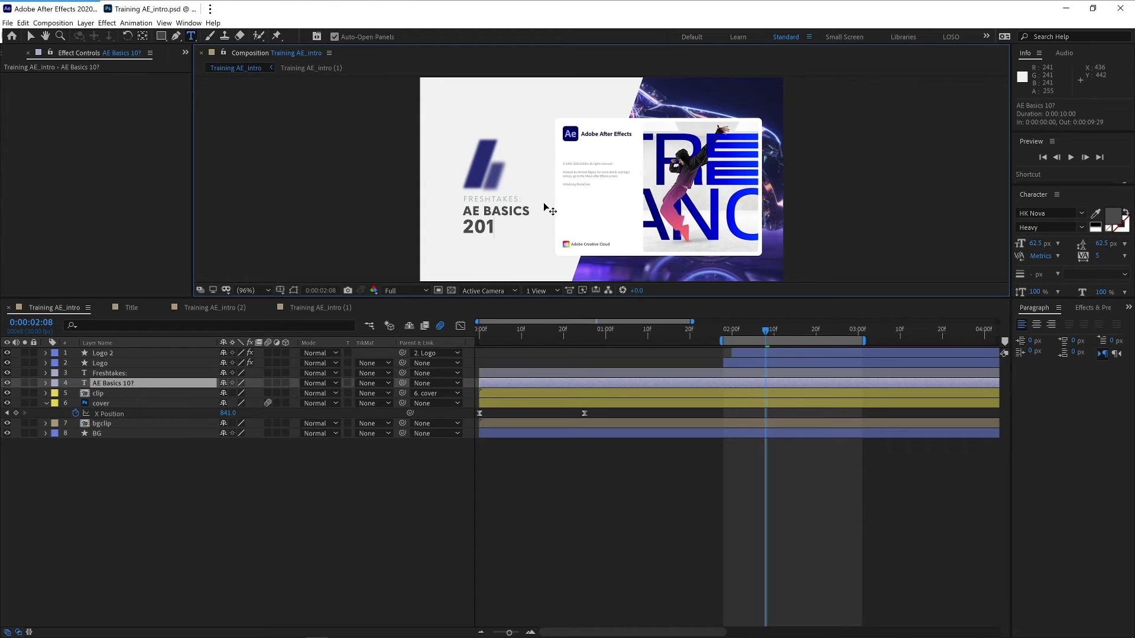
# - Extend the work area back to the composition start and preview the whole animation
pyautogui.click(576, 320)
pyautogui.press('space')
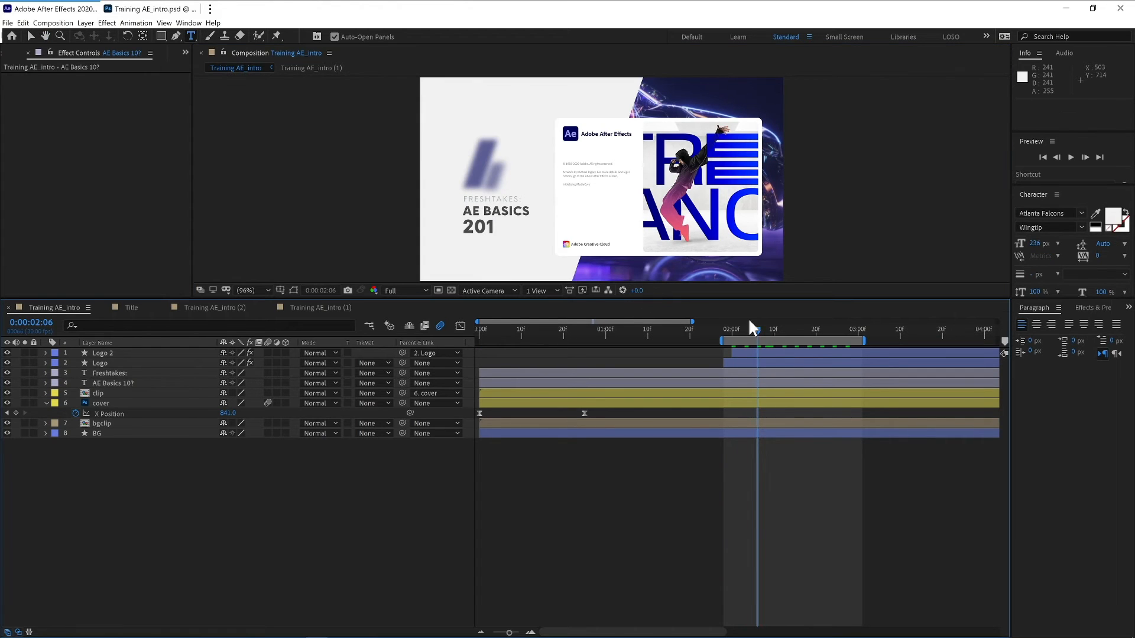
pyautogui.moveTo(721, 341); pyautogui.dragTo(470, 336)
pyautogui.press('space')
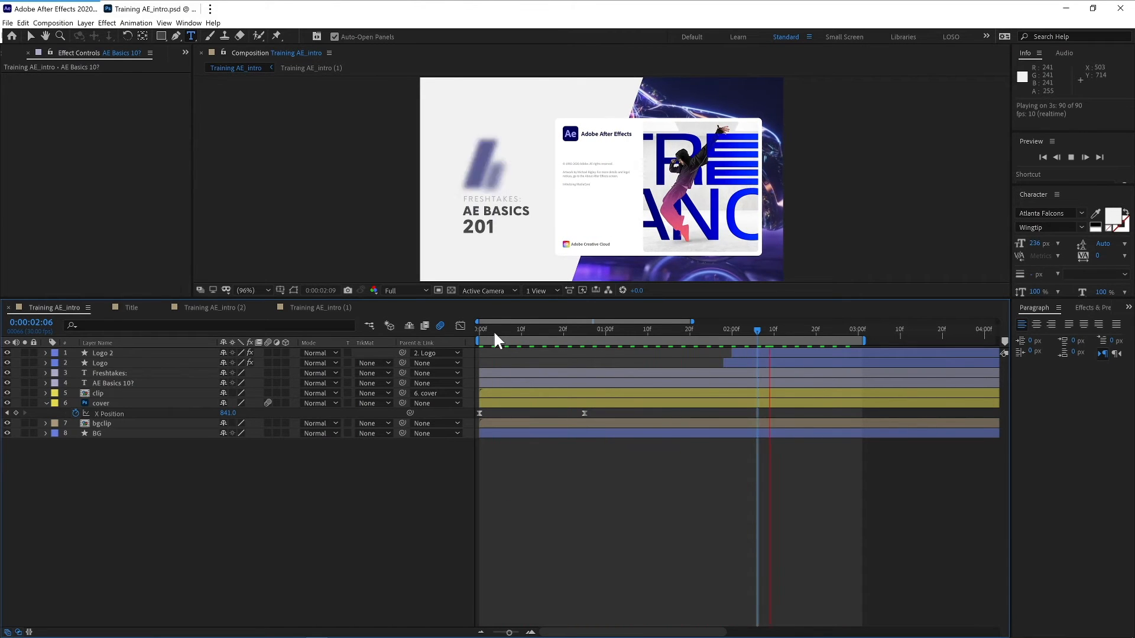
pyautogui.moveTo(494, 298); pyautogui.dragTo(668, 412)
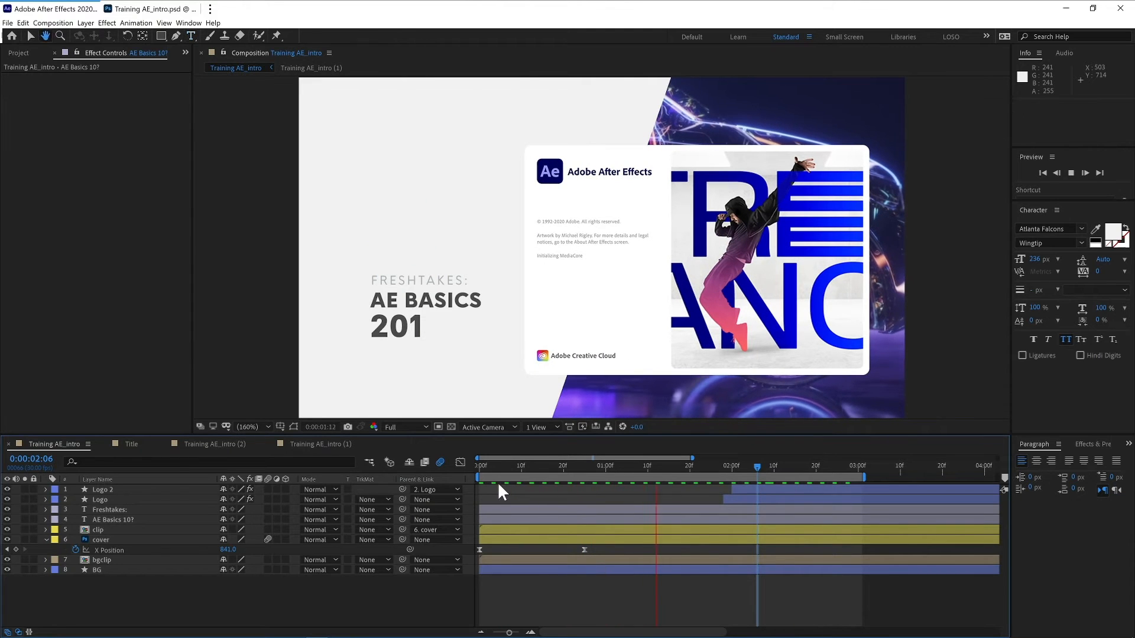
pyautogui.press('space')
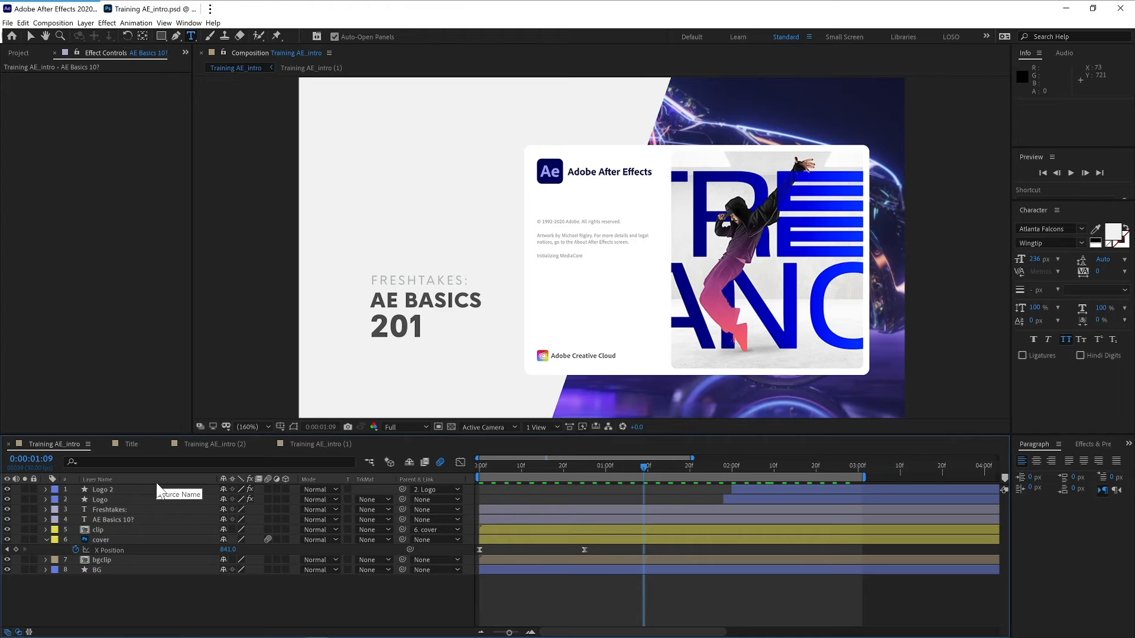
# - Open the clip precomposition for editing
pyautogui.doubleClick(87, 529)
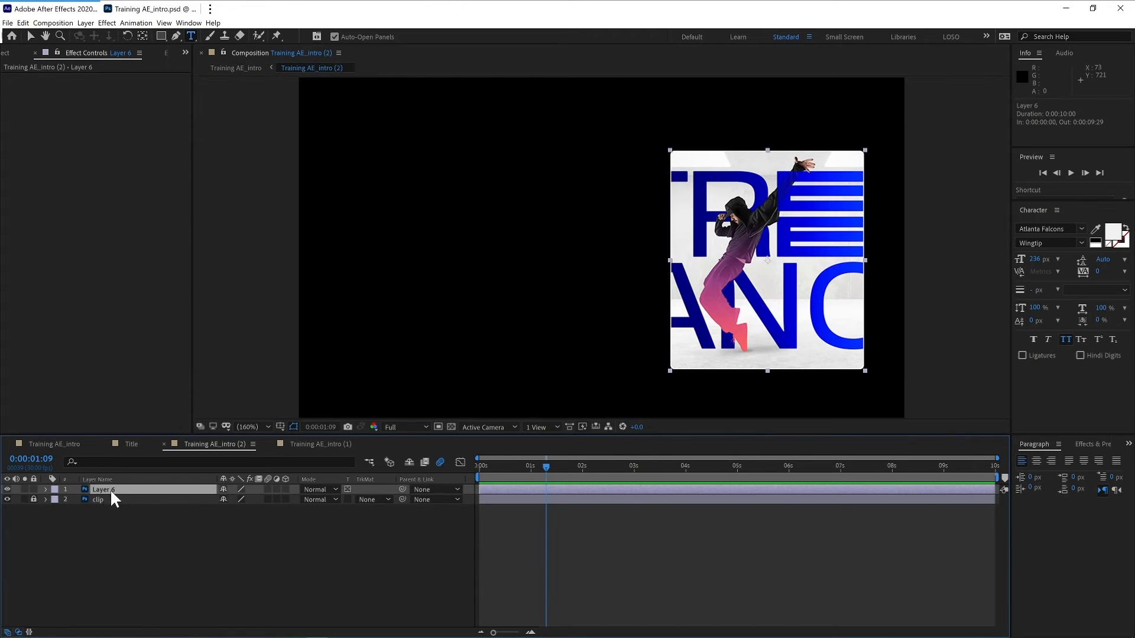
pyautogui.click(8, 489)
pyautogui.click(8, 489)
# - Add the Layer 7 image from the Training AE_intro Layers folder to the top of the precomp
pyautogui.click(3, 52)
pyautogui.click(71, 193)
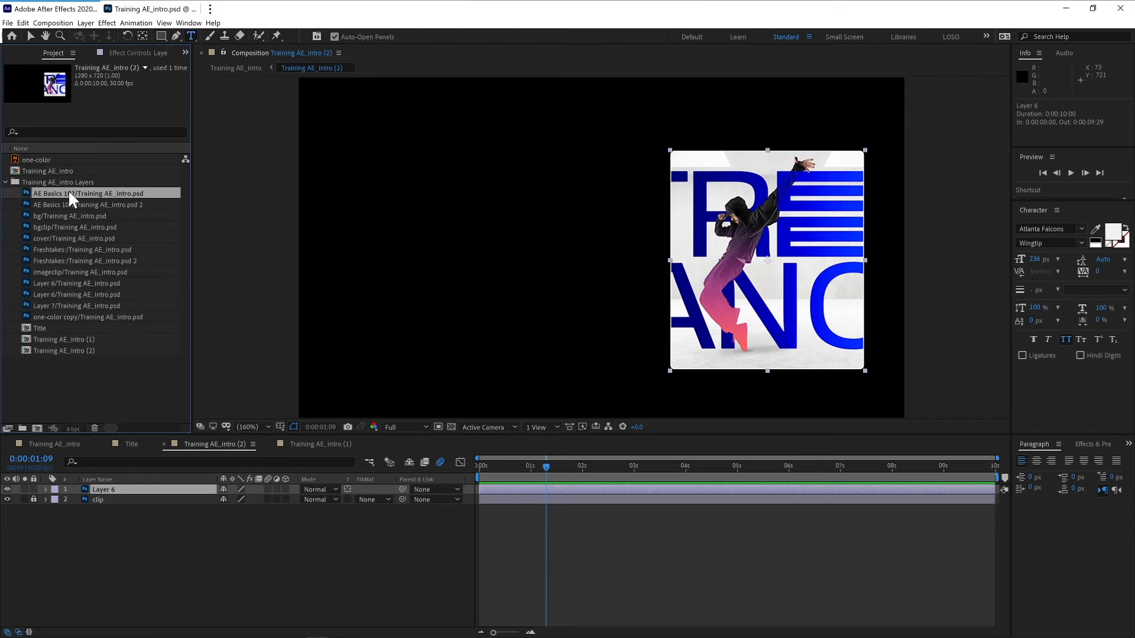
pyautogui.click(70, 201)
pyautogui.click(69, 216)
pyautogui.click(71, 227)
pyautogui.click(84, 305)
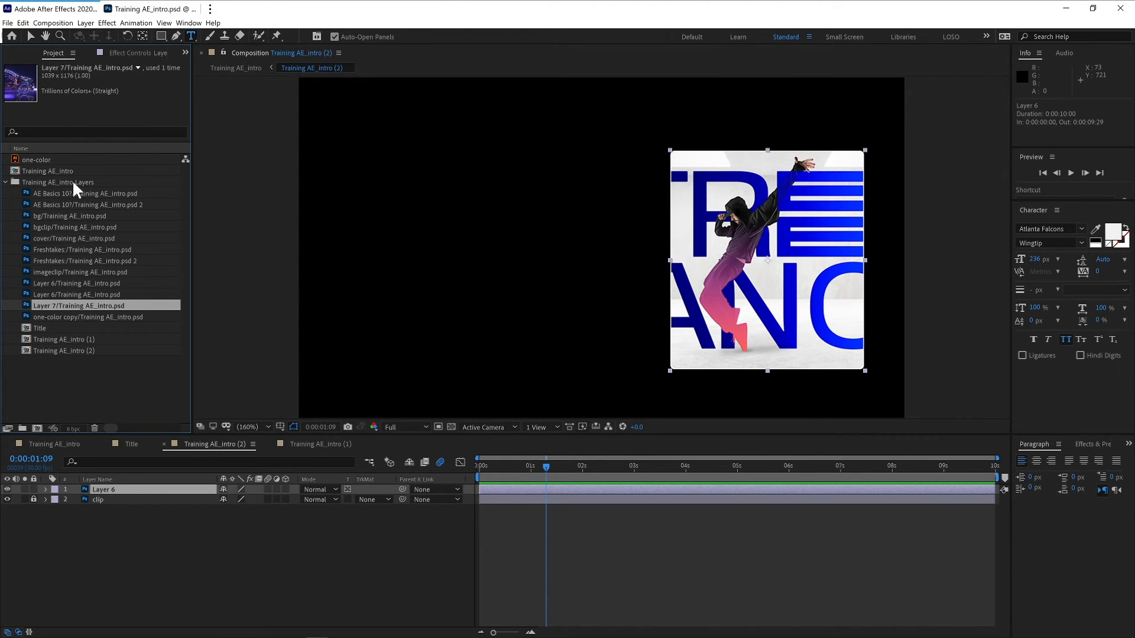
pyautogui.moveTo(117, 301); pyautogui.dragTo(202, 488)
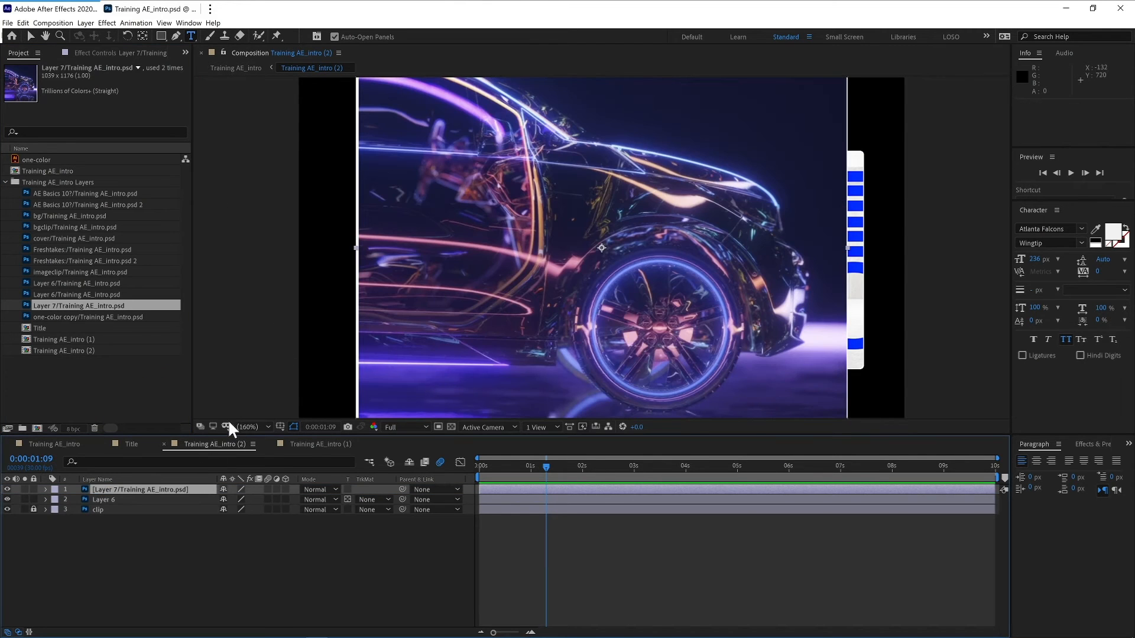
# - Enable Preserve Underlying Transparency on the Layer 7 image so it shows only inside Layer 6
pyautogui.click(349, 489)
pyautogui.press('v')
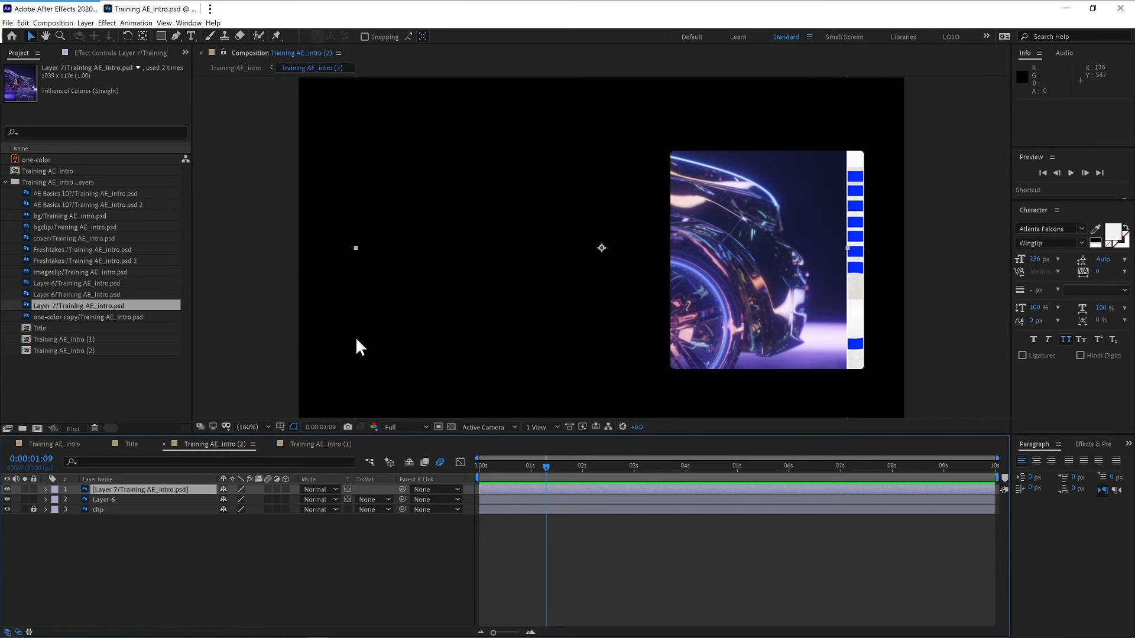
# - Scale the Layer 7 image to 45% and move it over the card frame
pyautogui.press('s')
pyautogui.moveTo(237, 500); pyautogui.dragTo(193, 496)
pyautogui.moveTo(619, 310); pyautogui.dragTo(764, 321)
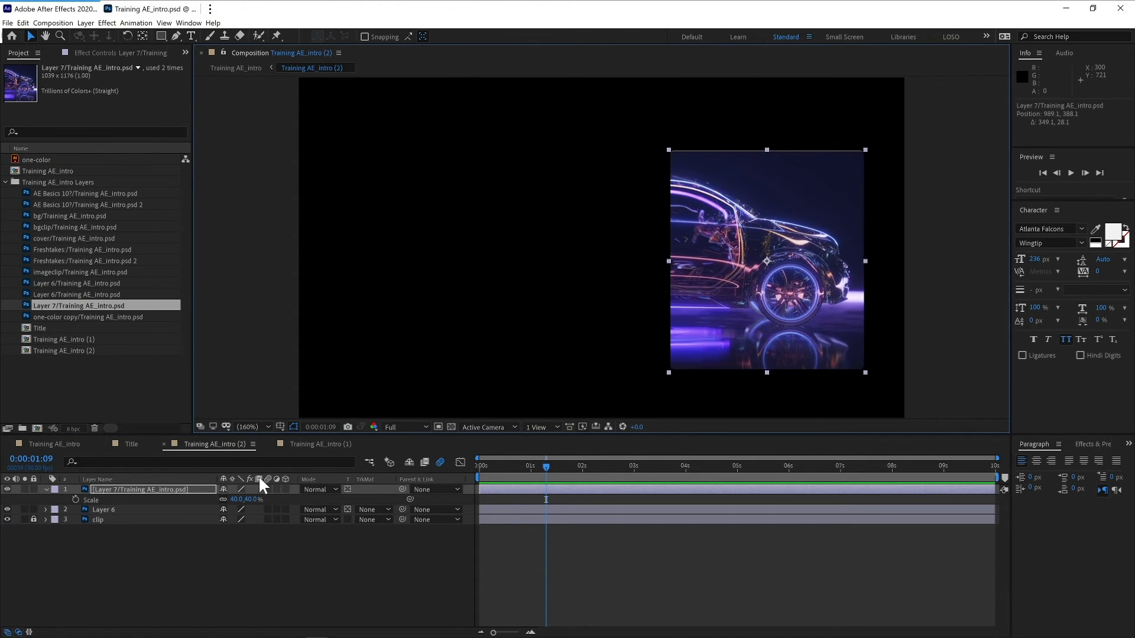
pyautogui.moveTo(251, 500); pyautogui.dragTo(256, 501)
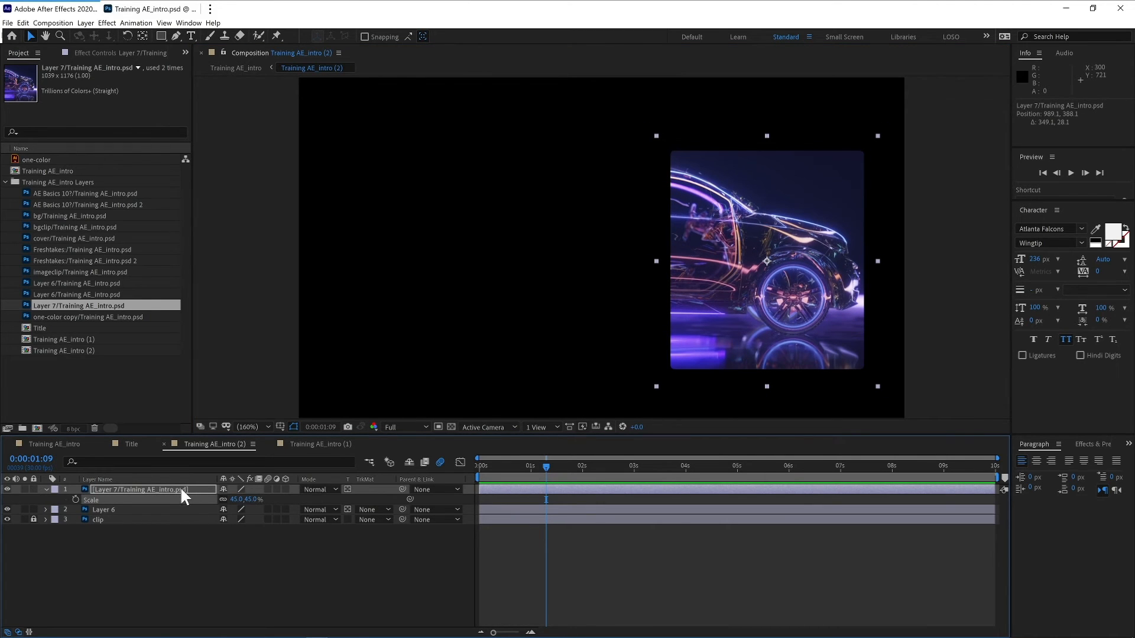
# - Search for and apply the Optics Compensation effect to the Layer 7 image
pyautogui.click(148, 489)
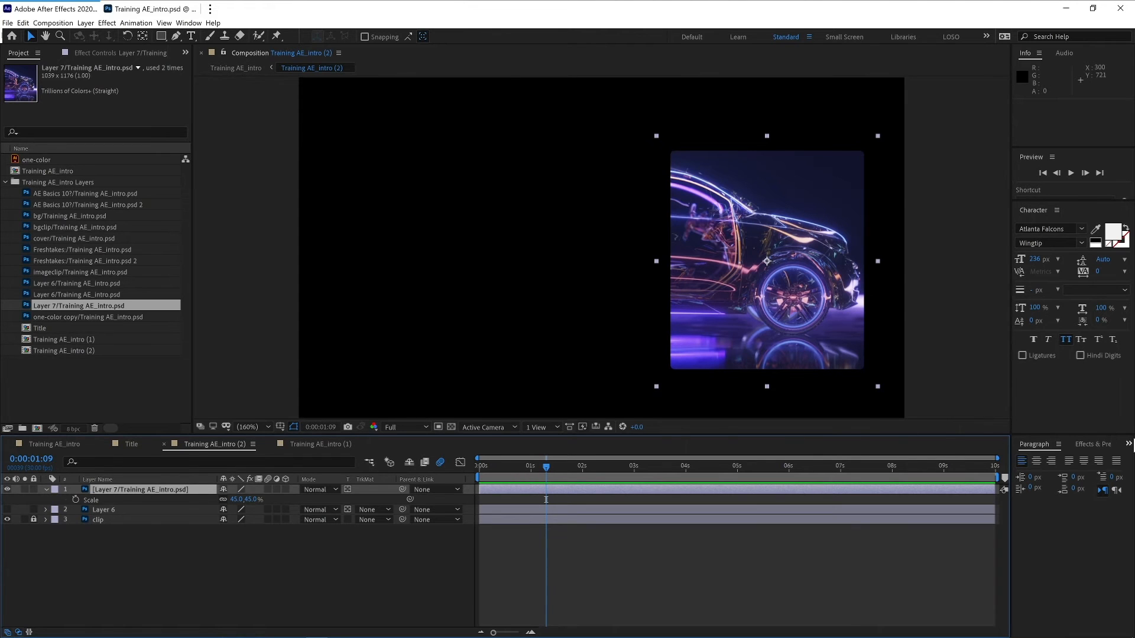
pyautogui.click(1129, 444)
pyautogui.click(1098, 449)
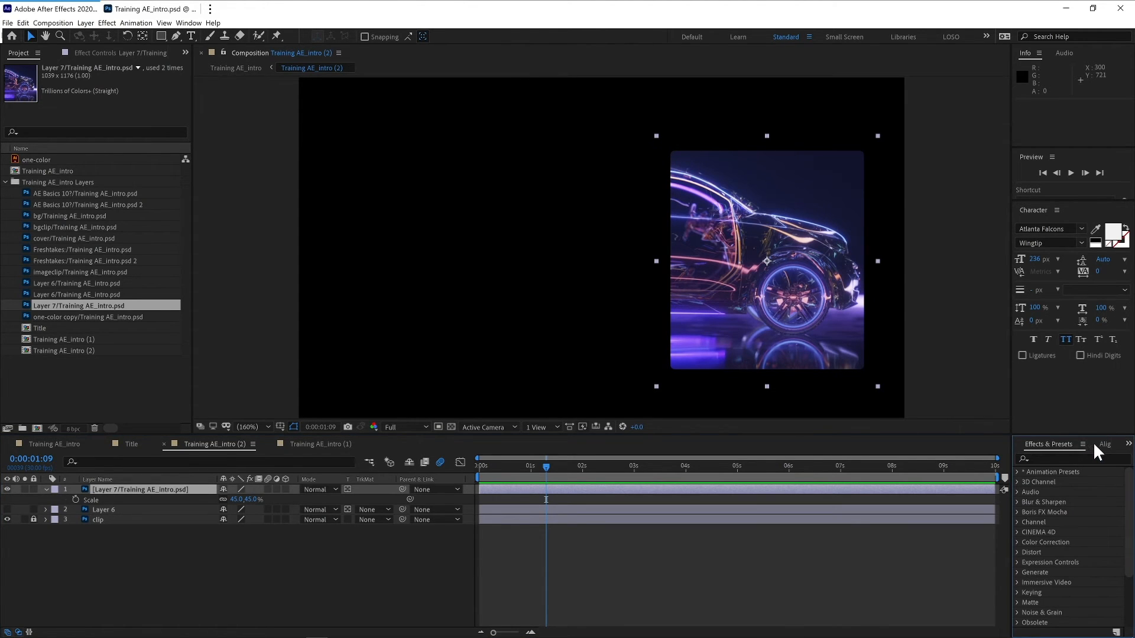
pyautogui.click(1062, 458)
pyautogui.write('optics')
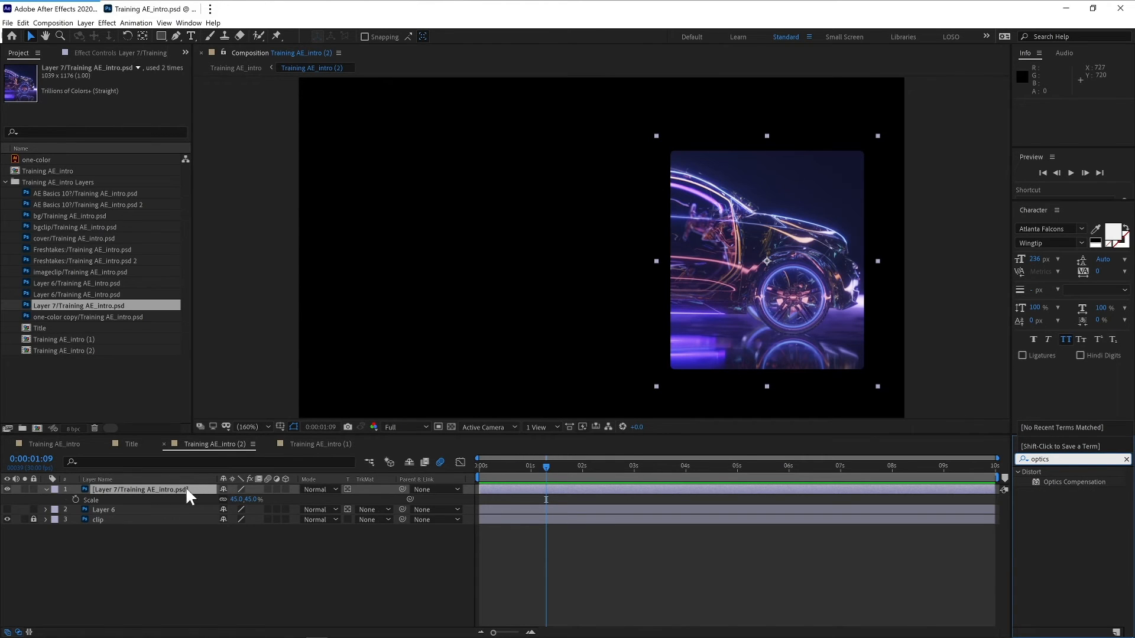
pyautogui.doubleClick(1057, 480)
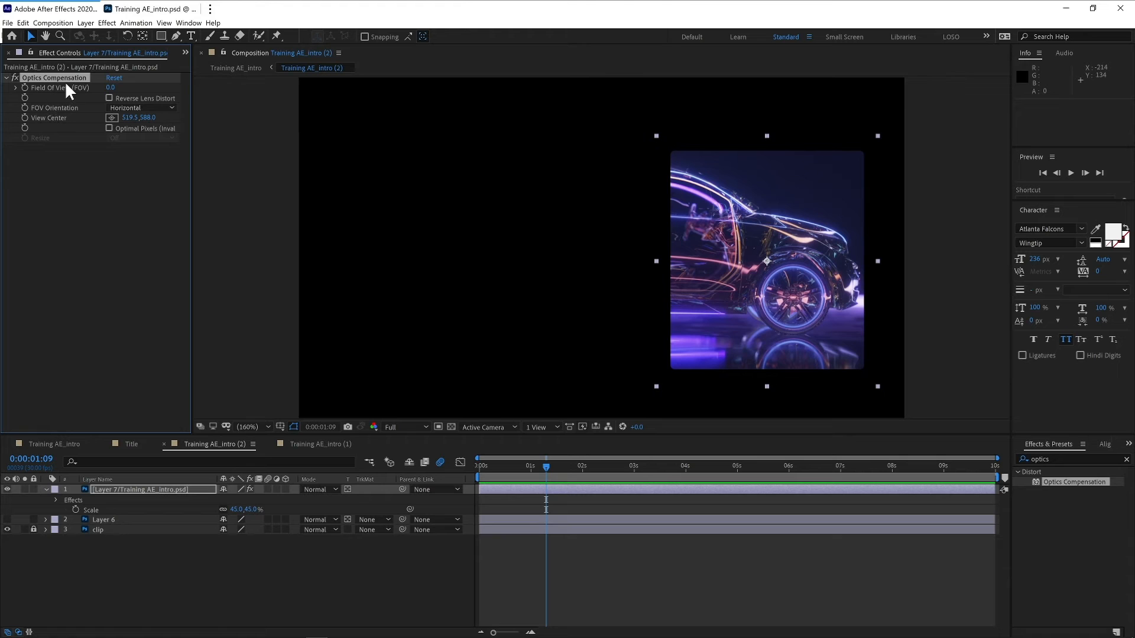
# - Set Optics Compensation's Field of View to 81.6 and enable Reverse Lens Distortion
pyautogui.moveTo(110, 88); pyautogui.dragTo(599, 93)
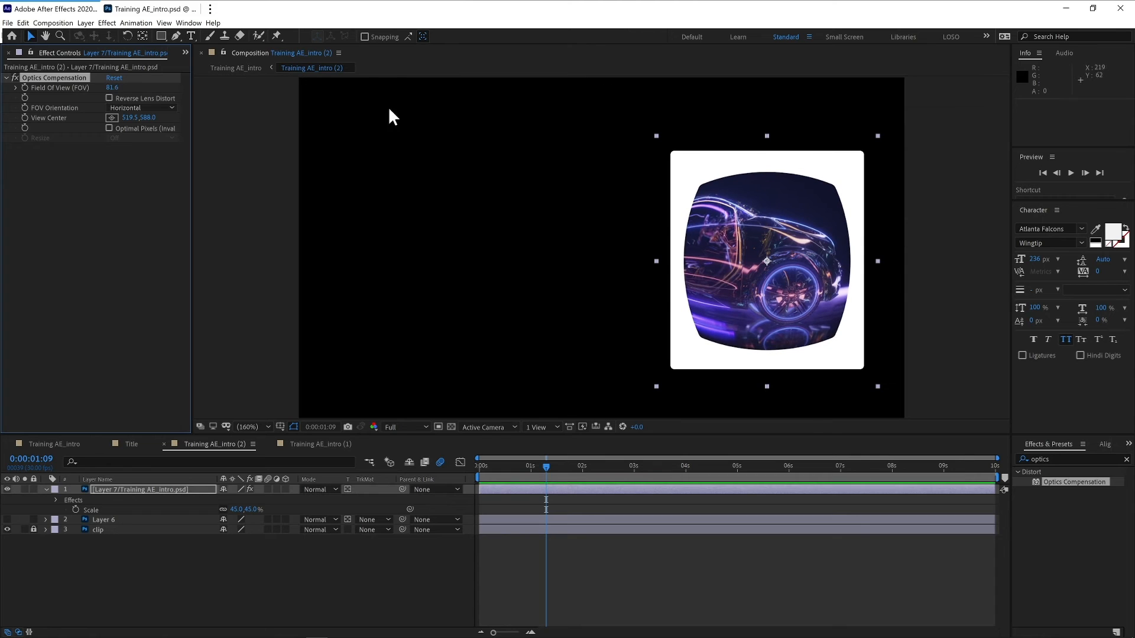
pyautogui.click(109, 97)
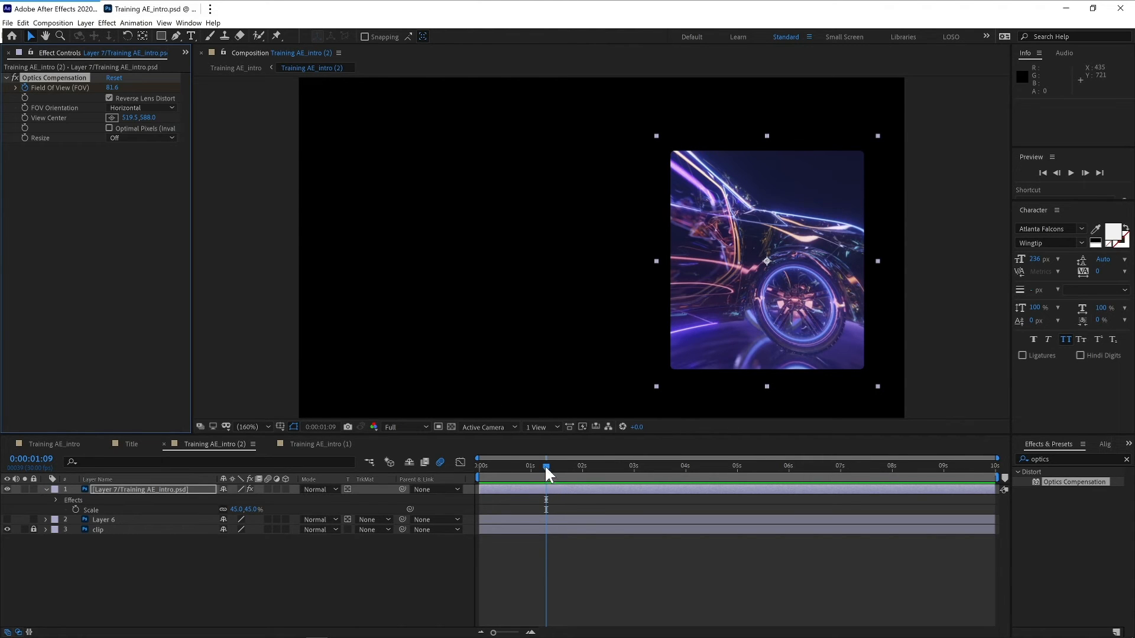
# - Keyframe the Field of View at 0 at the start of the precomp and adjust the keyframe timing
pyautogui.moveTo(544, 465); pyautogui.dragTo(476, 467)
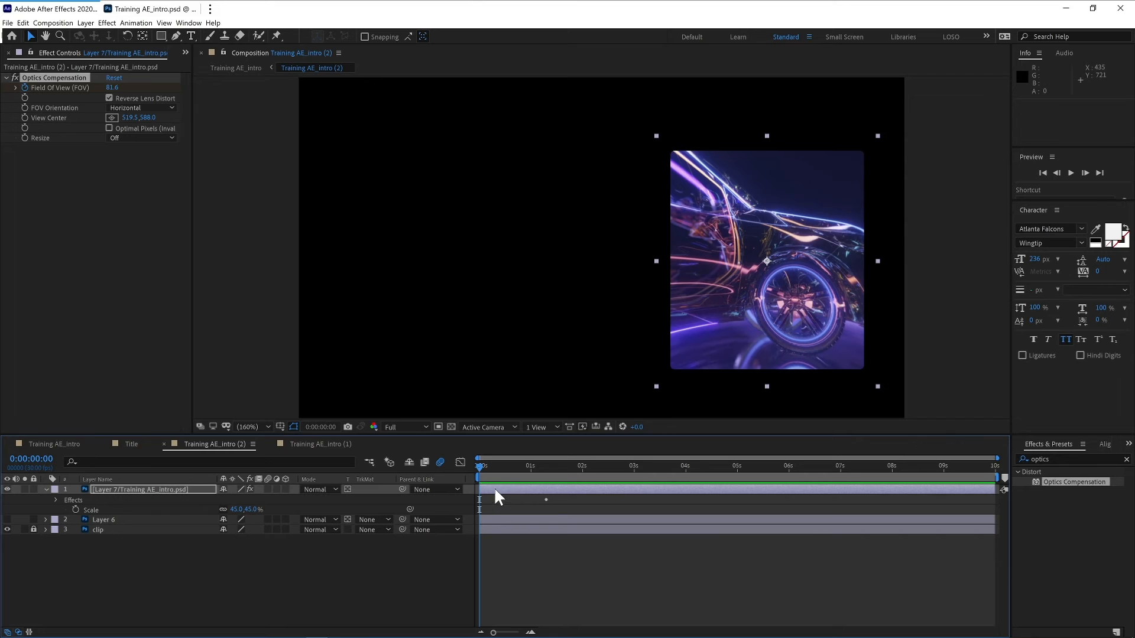
pyautogui.click(113, 88)
pyautogui.write('0')
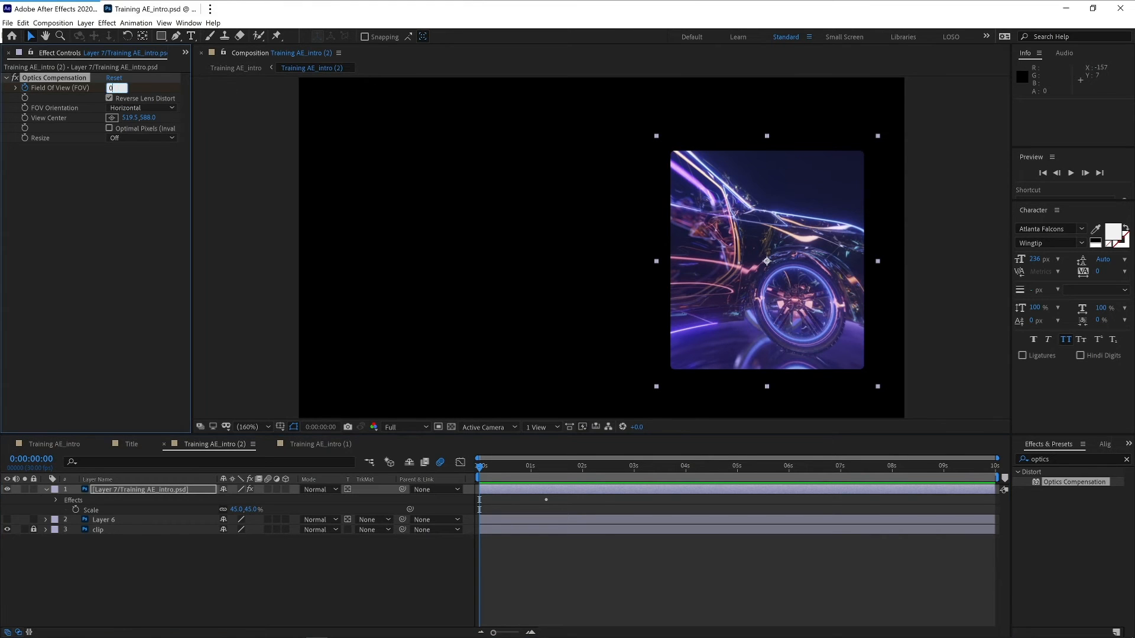
pyautogui.press('Return')
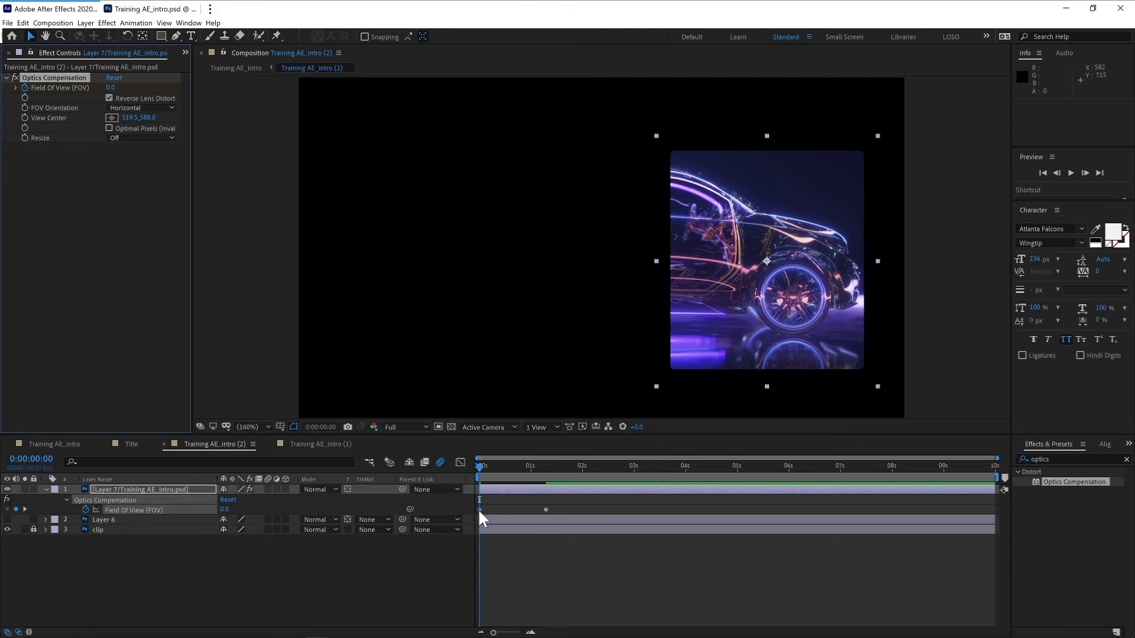
pyautogui.moveTo(480, 510)
pyautogui.mouseDown()
pyautogui.moveTo(538, 504)
pyautogui.moveTo(476, 511)
pyautogui.mouseUp()
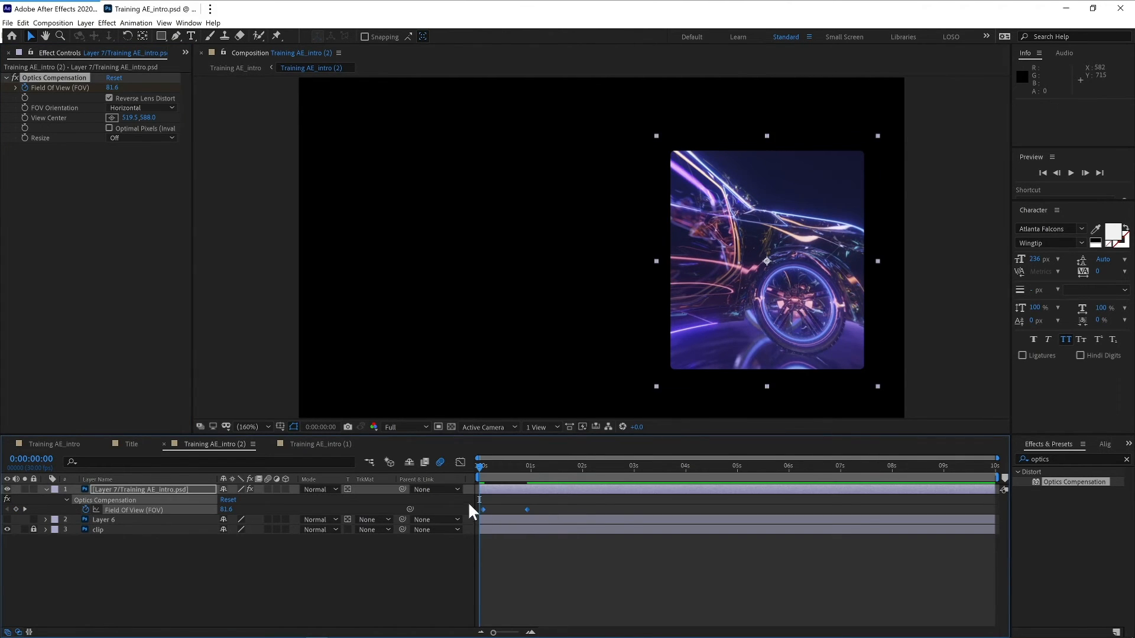
# - Apply Easy Ease to the Field of View keyframes
pyautogui.rightClick(526, 508)
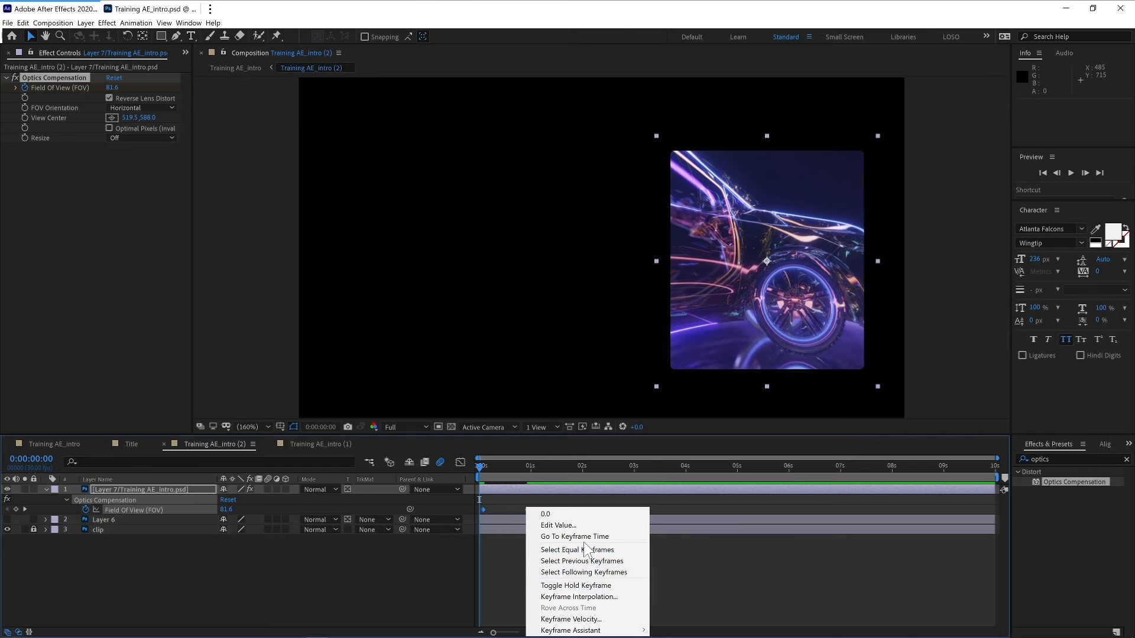
pyautogui.moveTo(597, 631)
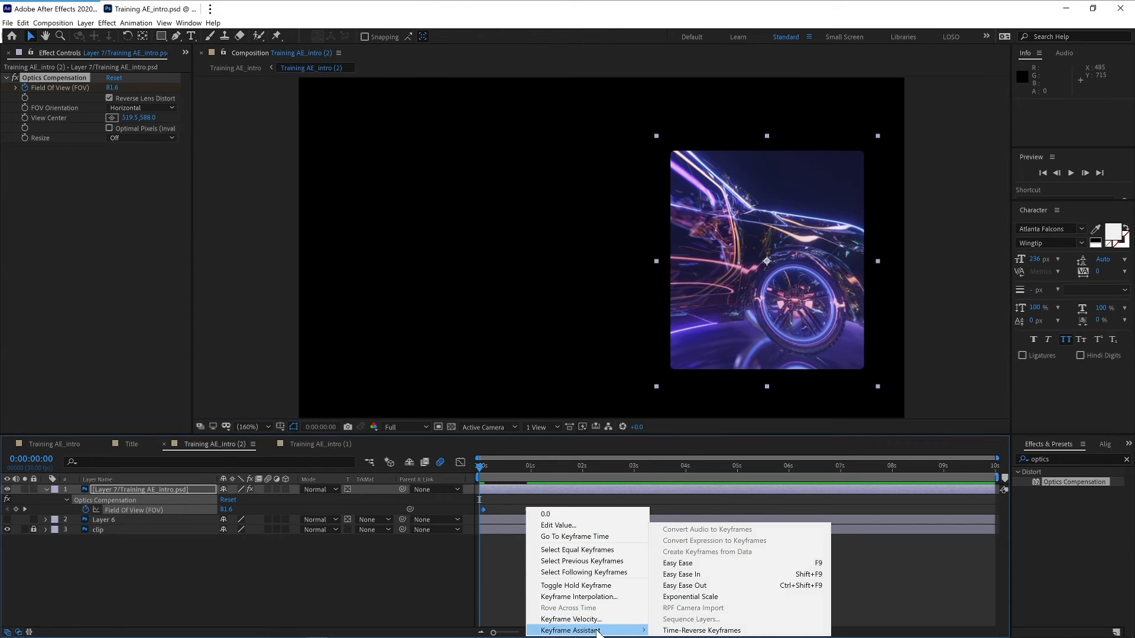
pyautogui.click(686, 563)
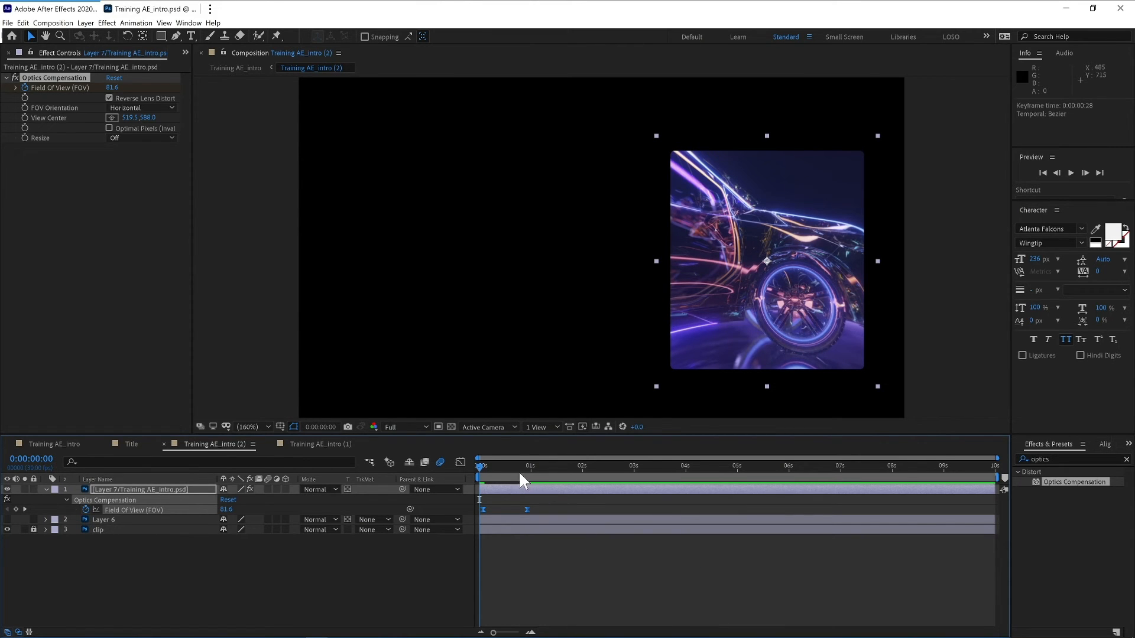
# - Set the precomp work area to end at 0:00:01:21 and preview the distortion animation
pyautogui.press('space')
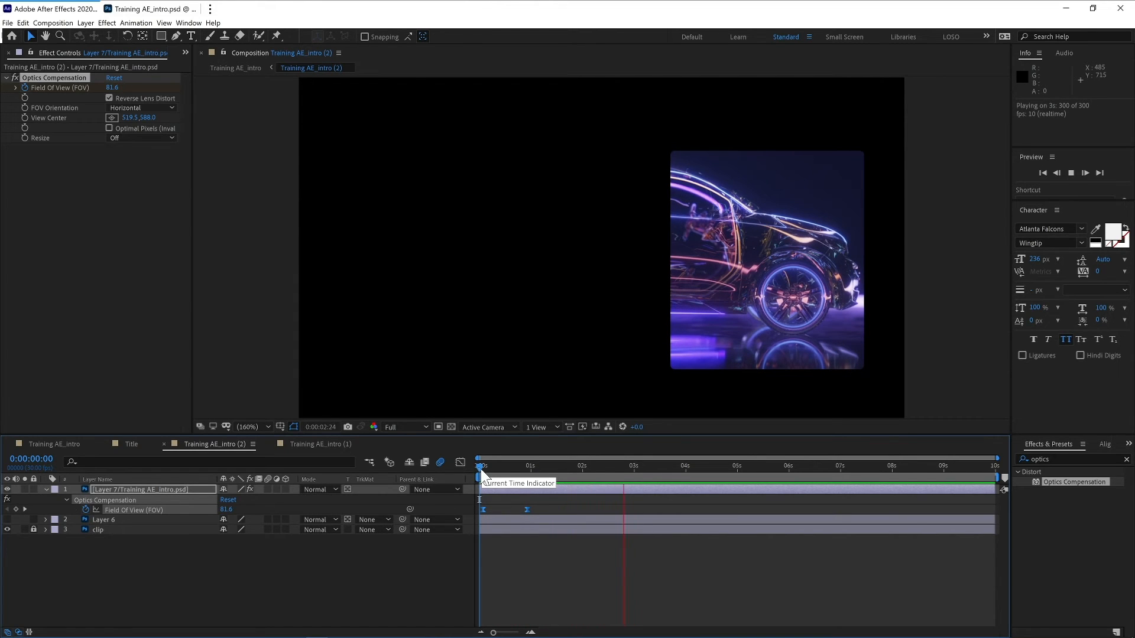
pyautogui.press('space')
pyautogui.click(566, 466)
pyautogui.press('n')
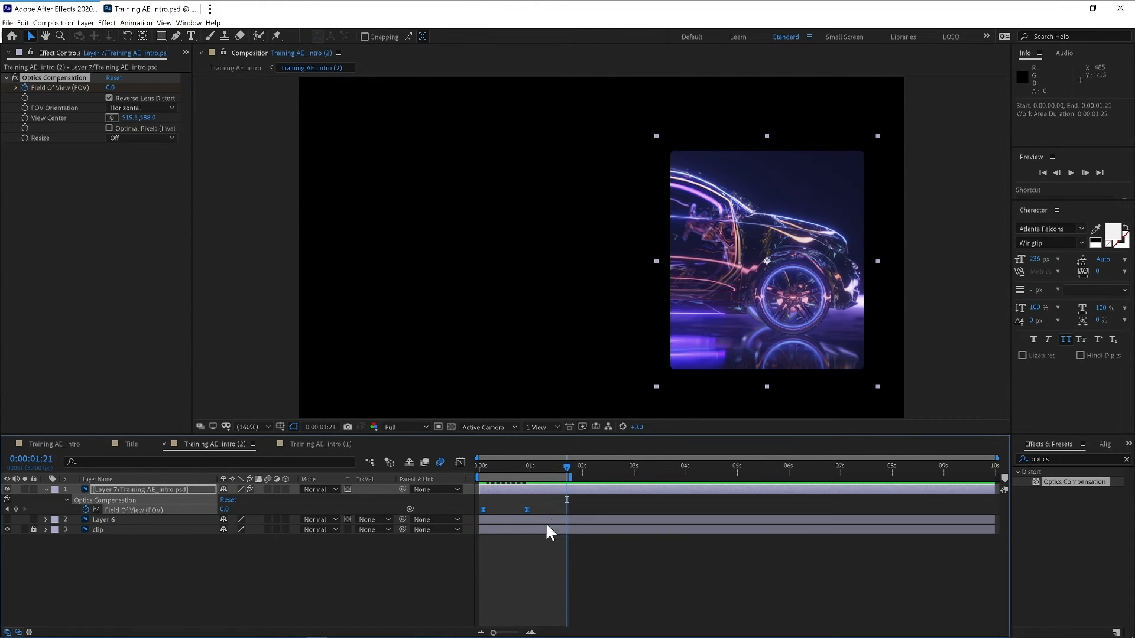
pyautogui.press('space')
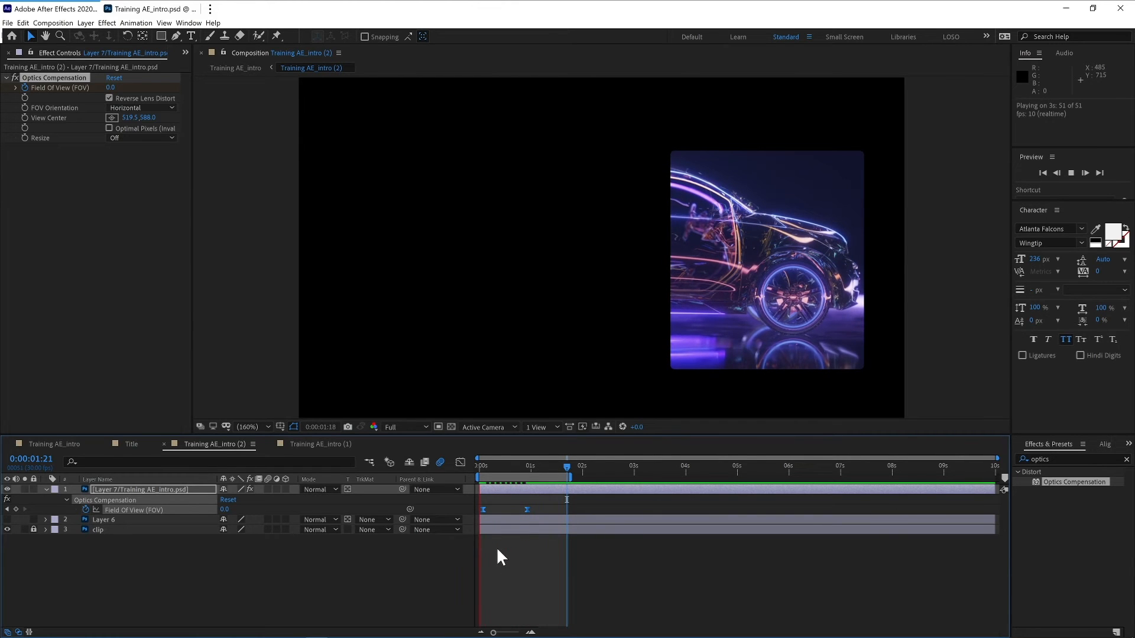
pyautogui.press('space')
# - Preview the main composition and scrub through the clip's reveal
pyautogui.click(61, 443)
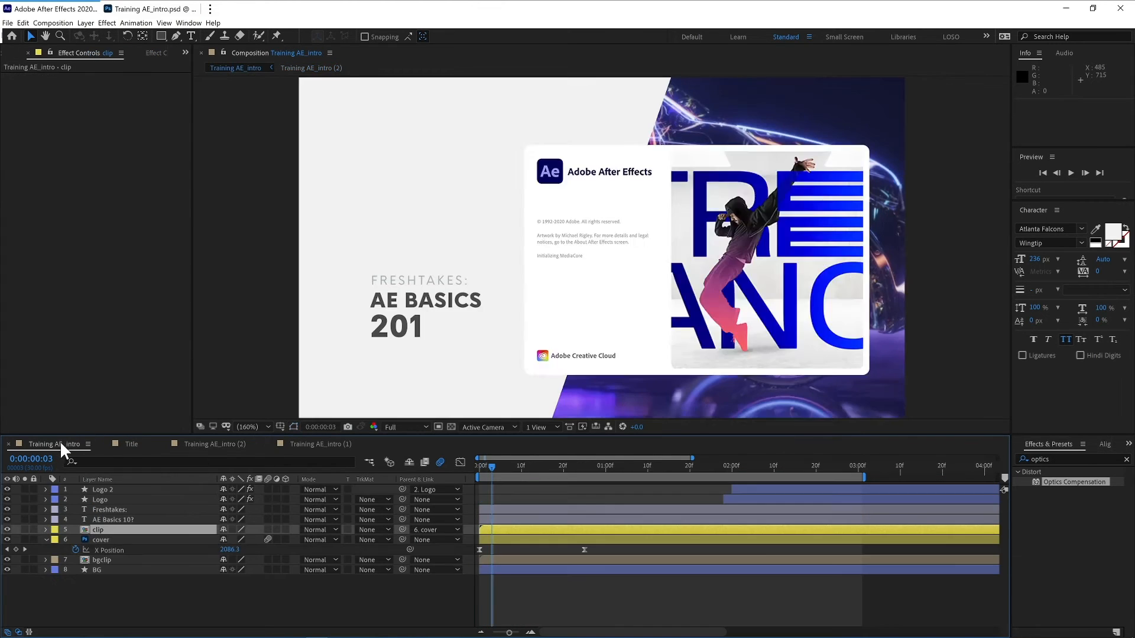
pyautogui.press('space')
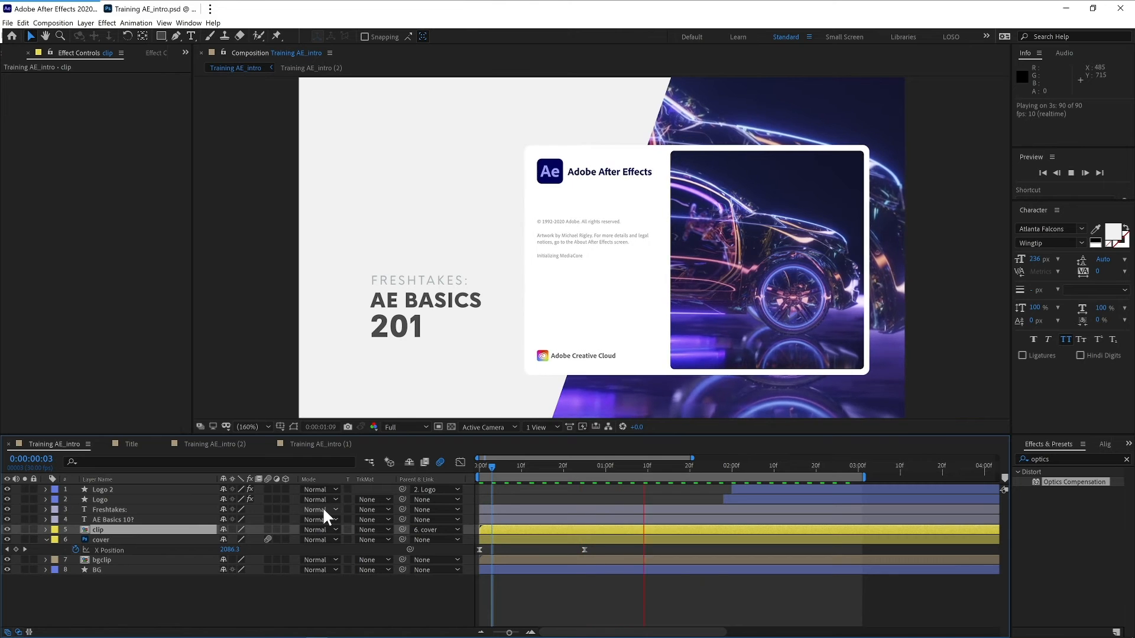
pyautogui.press('space')
pyautogui.moveTo(523, 467); pyautogui.dragTo(584, 467)
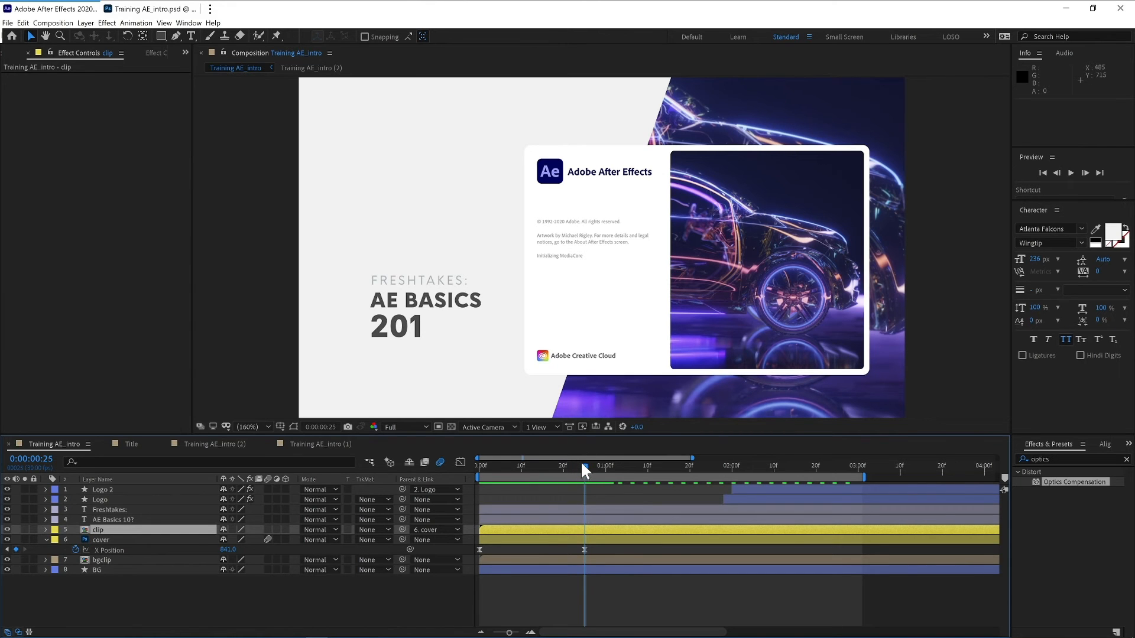
pyautogui.moveTo(582, 464)
pyautogui.mouseDown()
pyautogui.moveTo(527, 462)
pyautogui.moveTo(707, 465)
pyautogui.moveTo(537, 474)
pyautogui.moveTo(568, 465)
pyautogui.mouseUp()
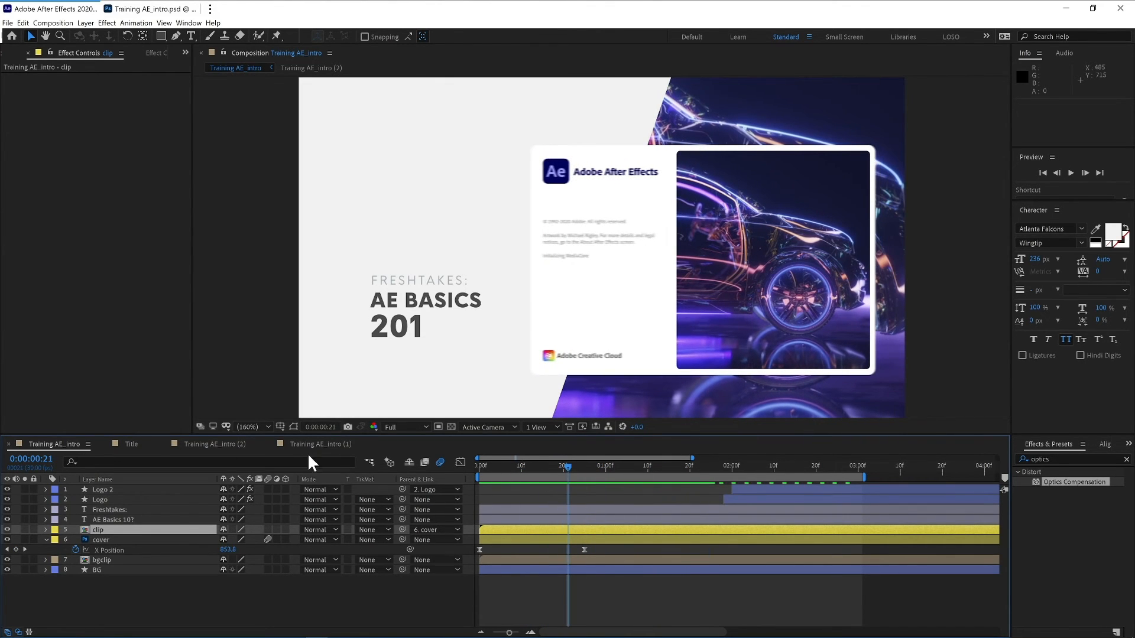
# - Open the clip precomp and retime the Layer 7 layer so its Field of View animation starts later
pyautogui.doubleClick(85, 527)
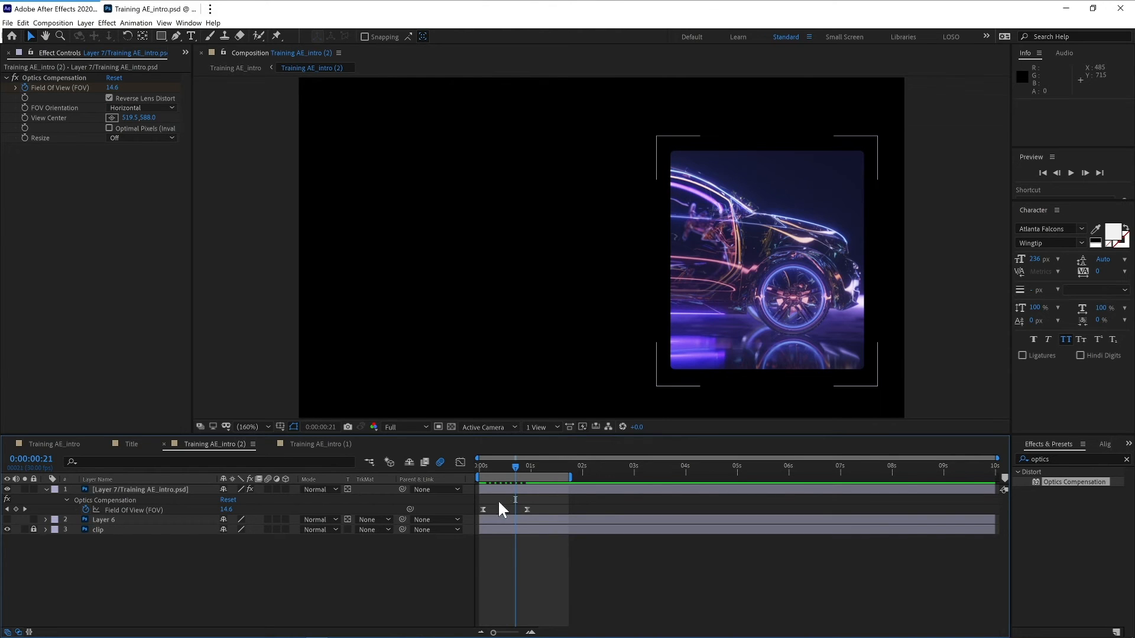
pyautogui.moveTo(526, 488); pyautogui.dragTo(478, 494)
pyautogui.moveTo(553, 490); pyautogui.dragTo(479, 490)
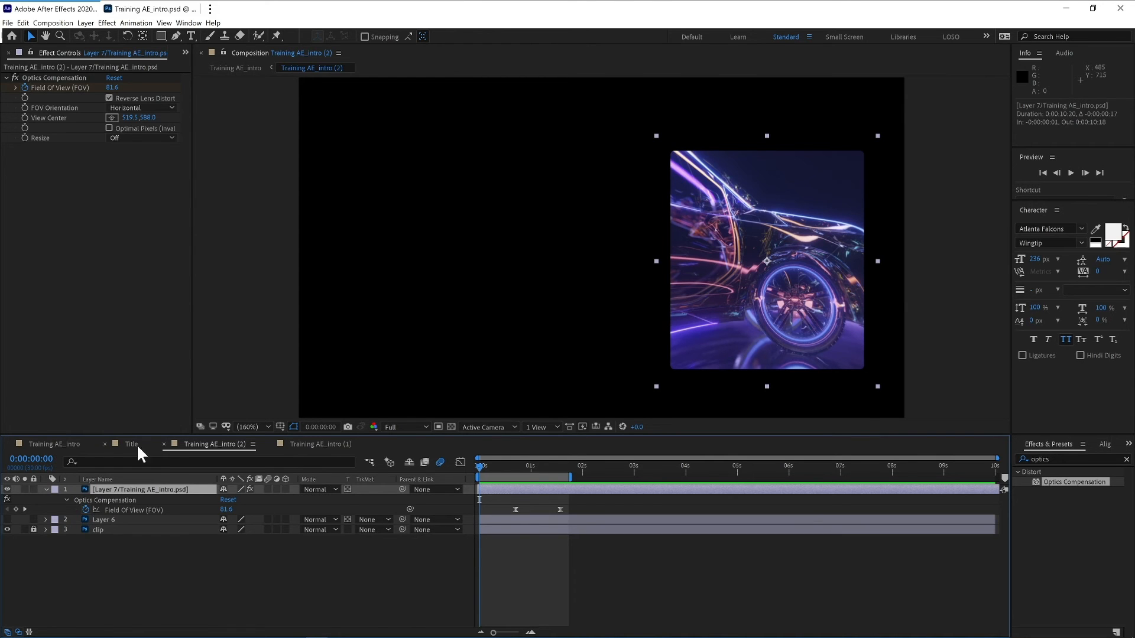
# - Preview the main composition and compare it with the clip precomp's layer timing
pyautogui.click(69, 445)
pyautogui.press('space')
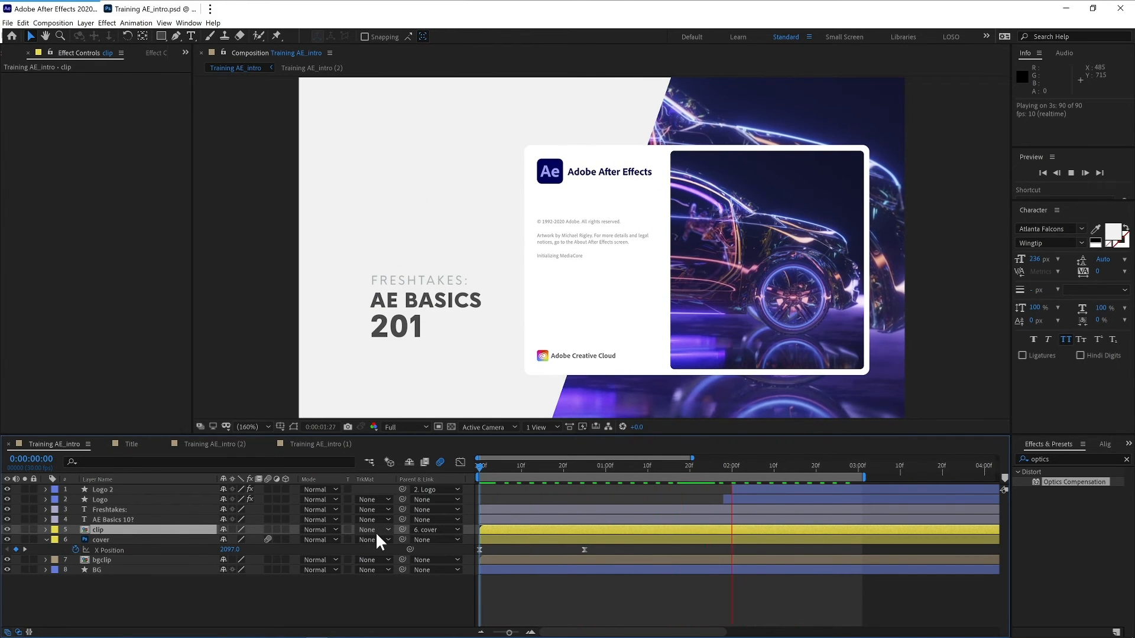
pyautogui.press('space')
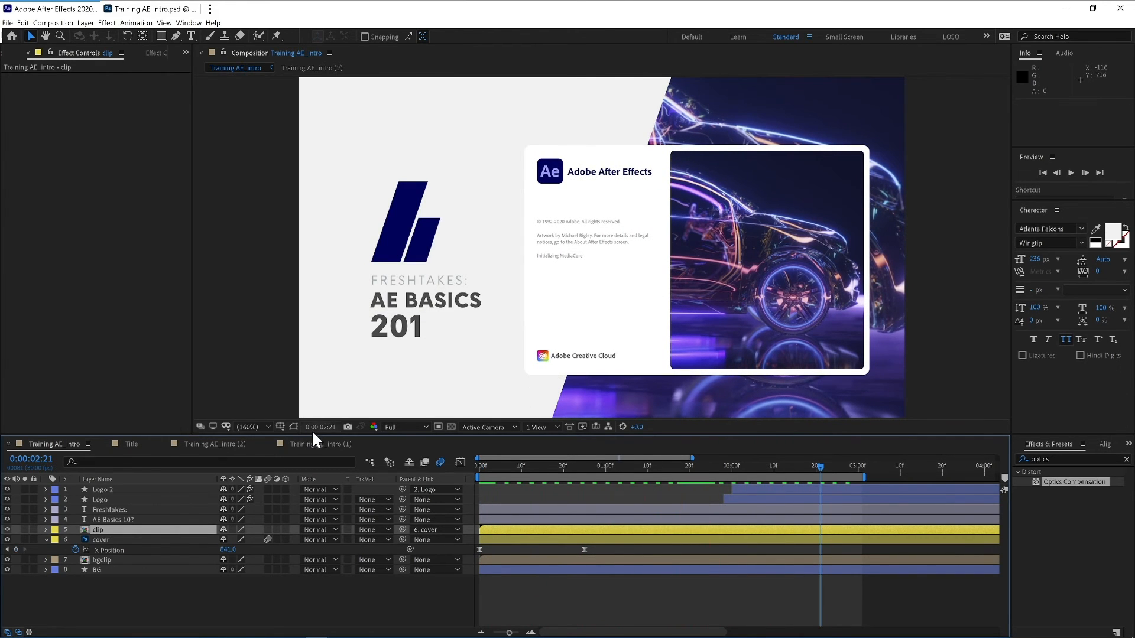
pyautogui.click(228, 447)
pyautogui.click(135, 444)
pyautogui.click(79, 444)
pyautogui.click(83, 529)
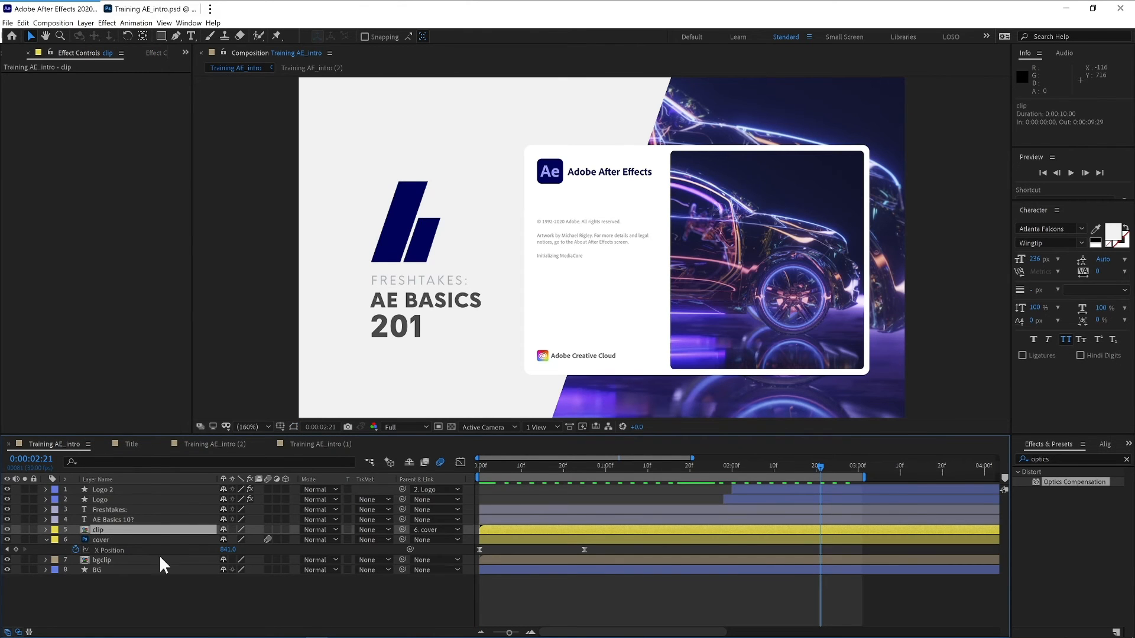
pyautogui.doubleClick(83, 528)
pyautogui.click(160, 488)
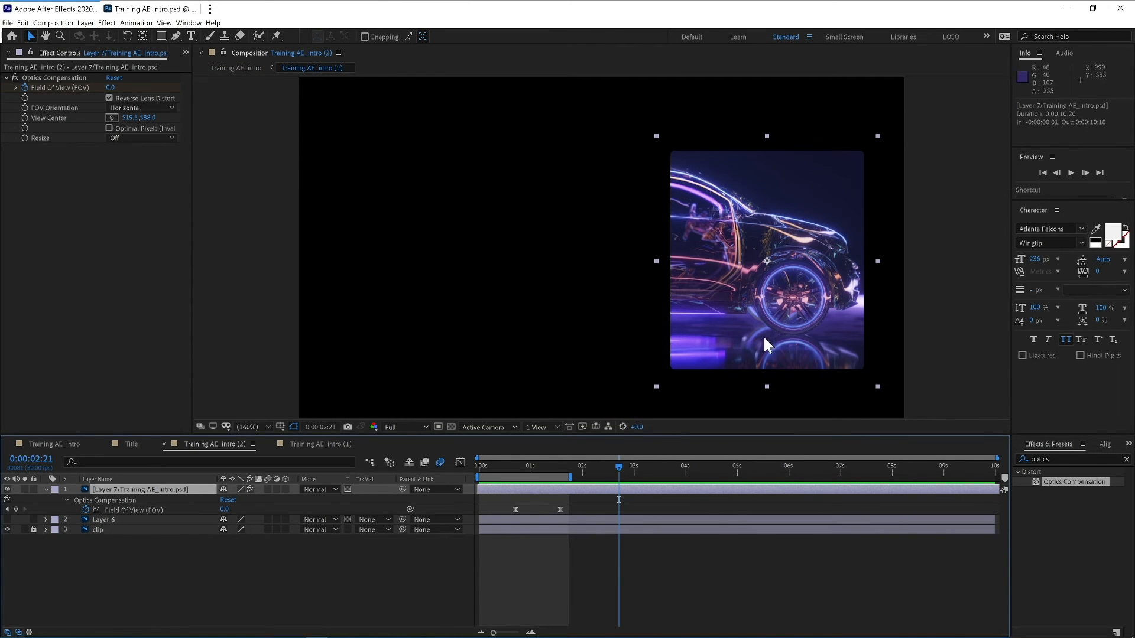
pyautogui.click(59, 445)
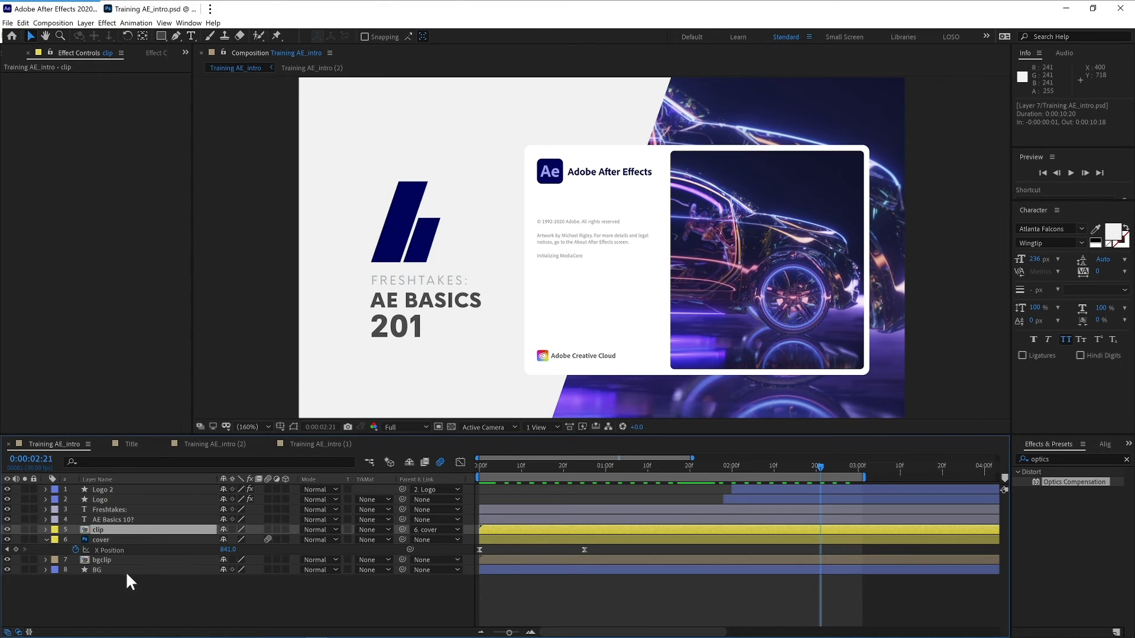
# - Add a new adjustment layer to the Training AE_intro (1) composition
pyautogui.press('space')
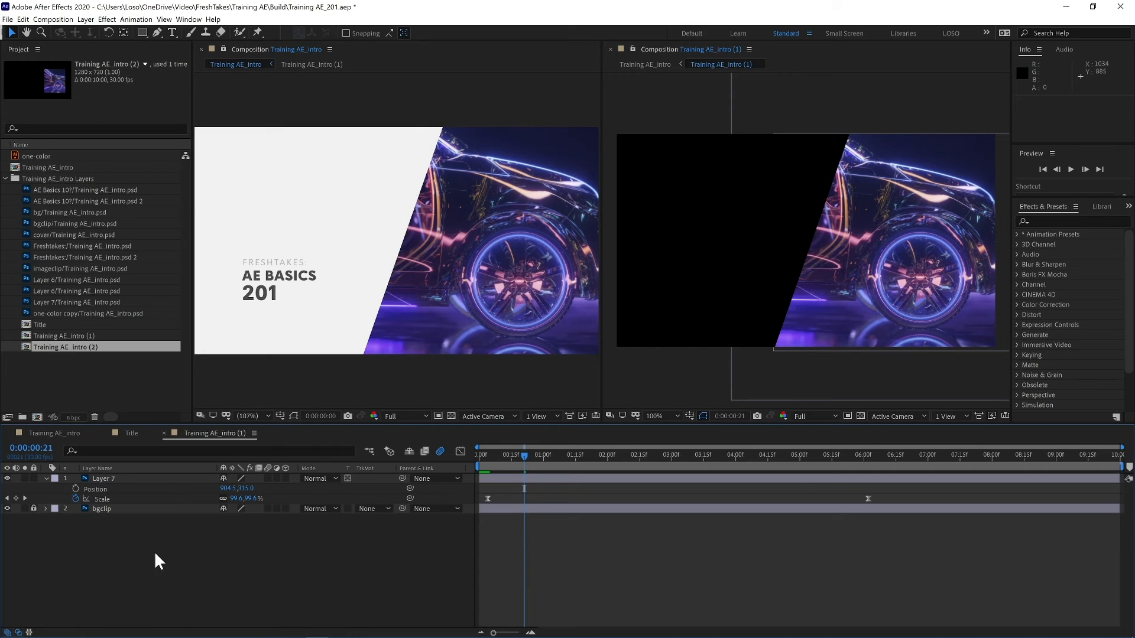
pyautogui.rightClick(155, 552)
pyautogui.moveTo(283, 450)
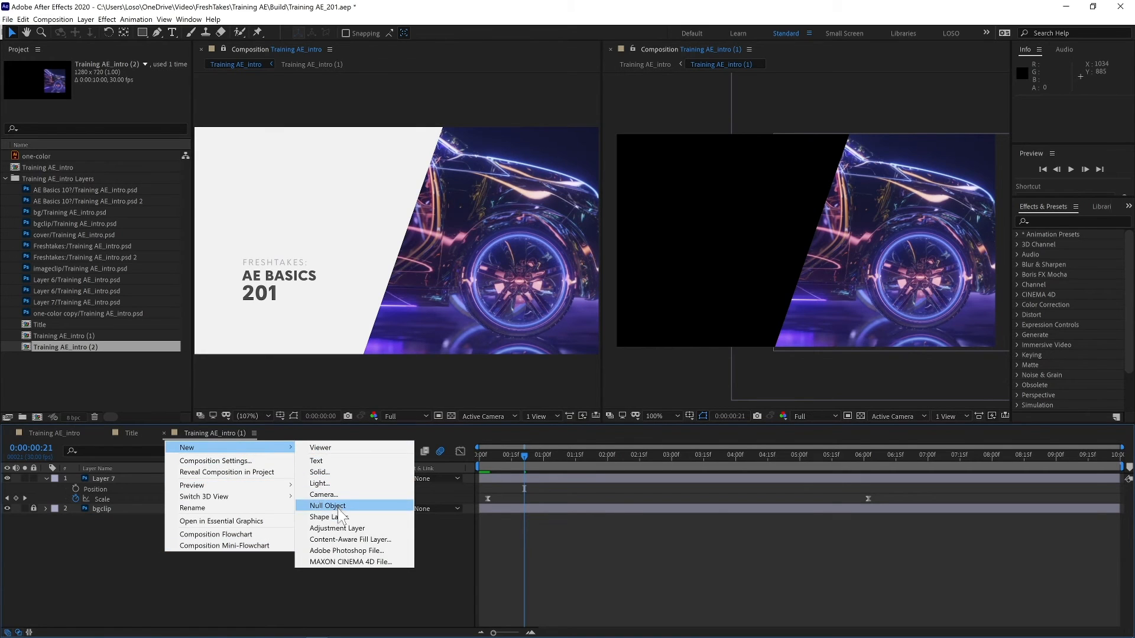
pyautogui.click(342, 528)
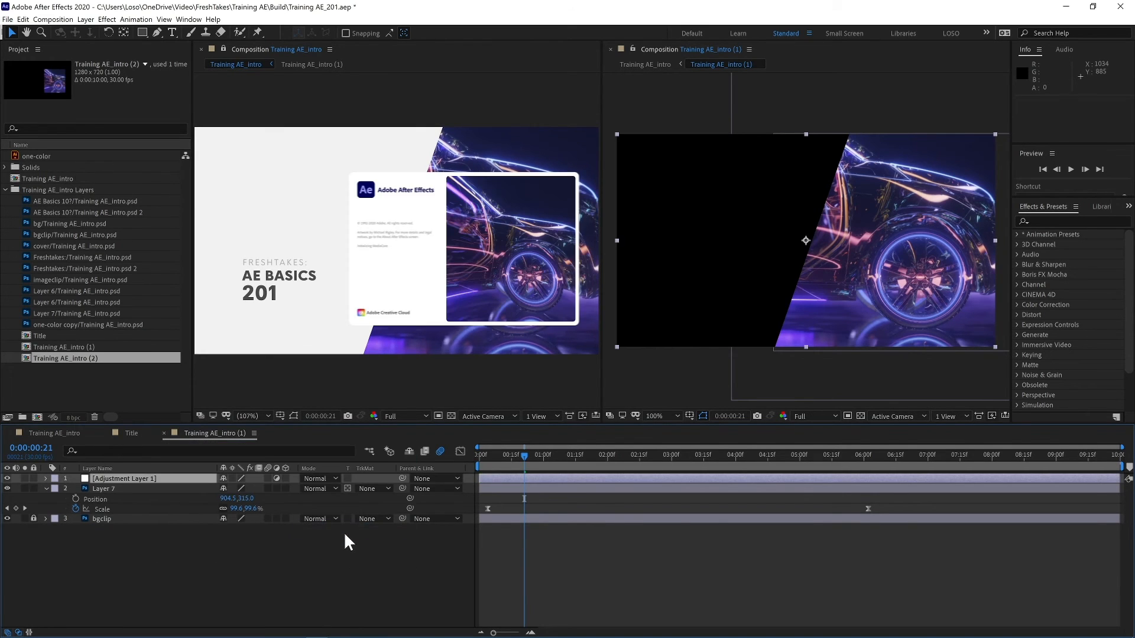
# - Apply Curves to the adjustment layer and bend the RGB curve upward to brighten the image
pyautogui.click(1056, 222)
pyautogui.write('cr')
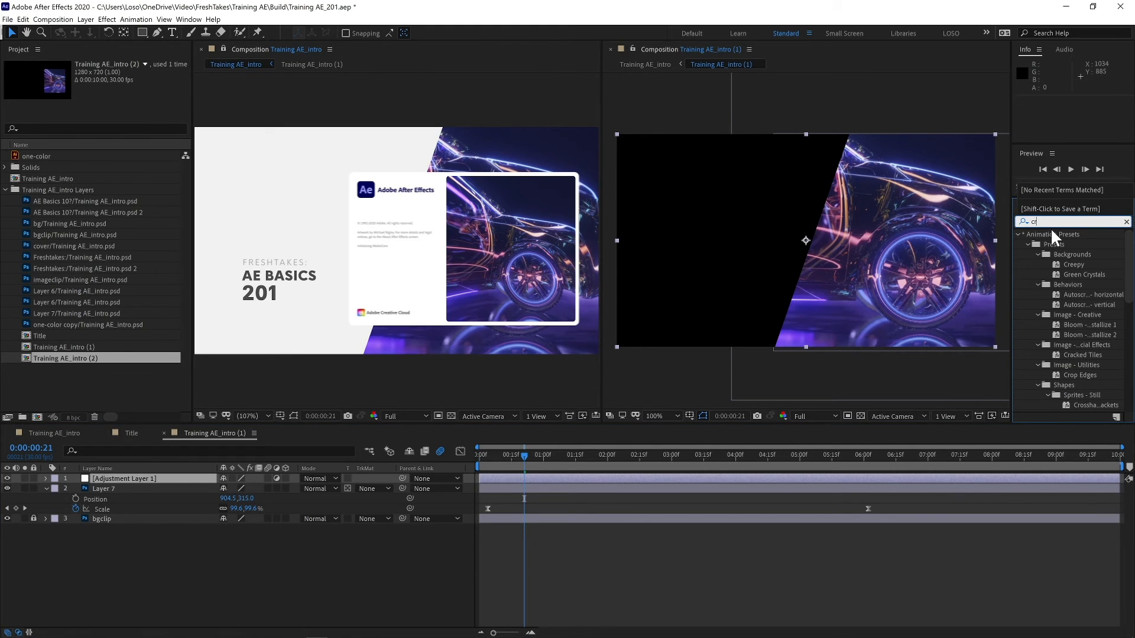
pyautogui.press('BackSpace')
pyautogui.write('urv')
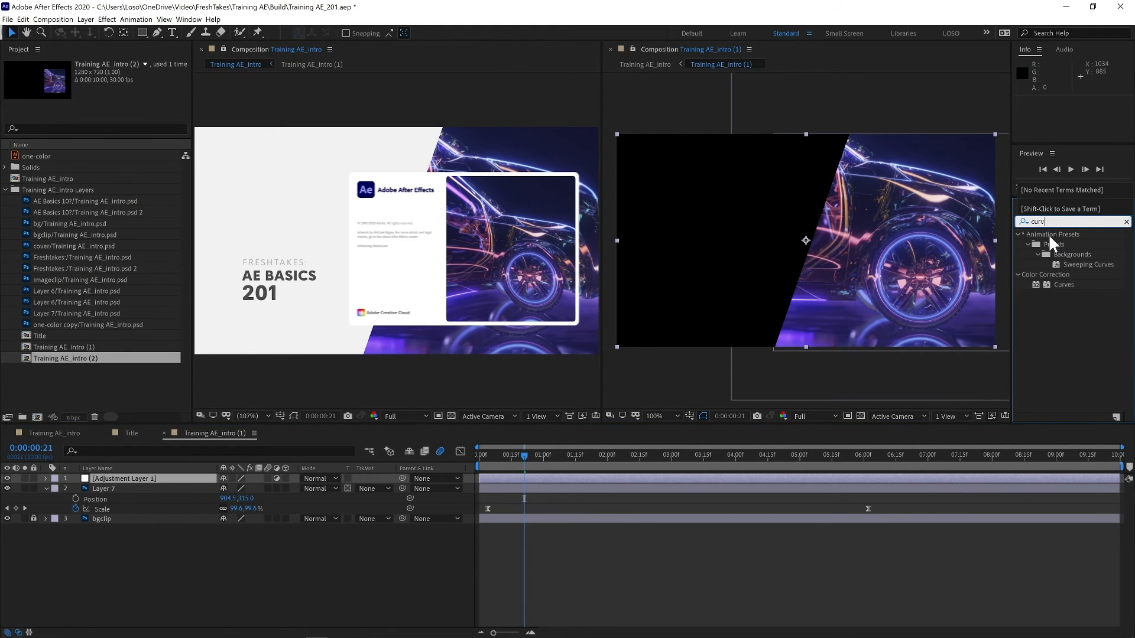
pyautogui.doubleClick(1063, 284)
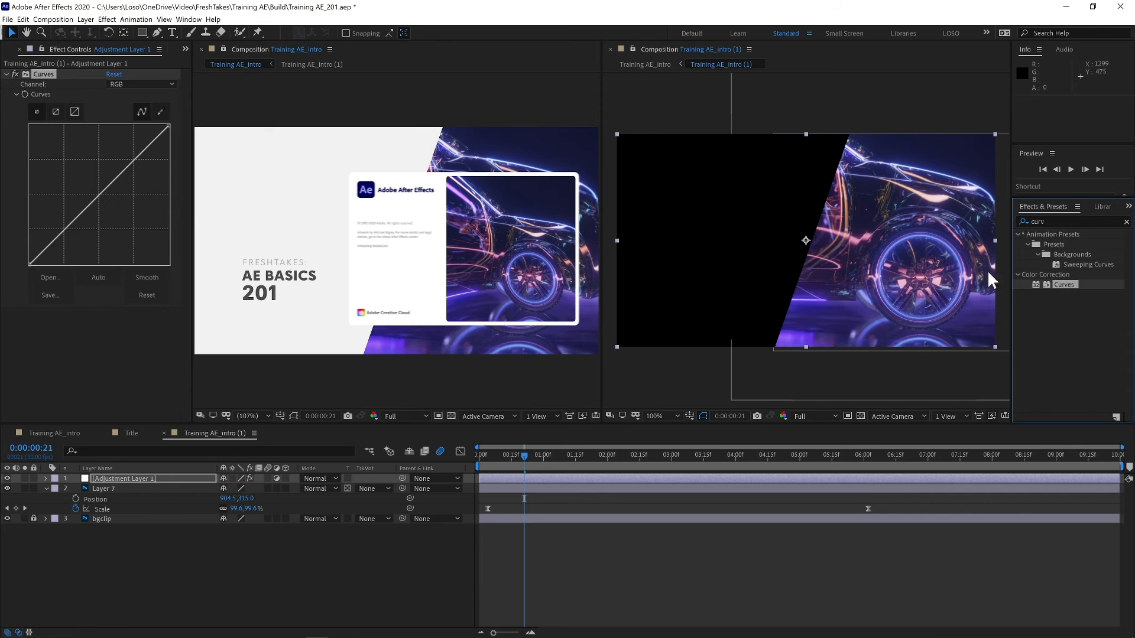
pyautogui.moveTo(126, 176); pyautogui.dragTo(99, 138)
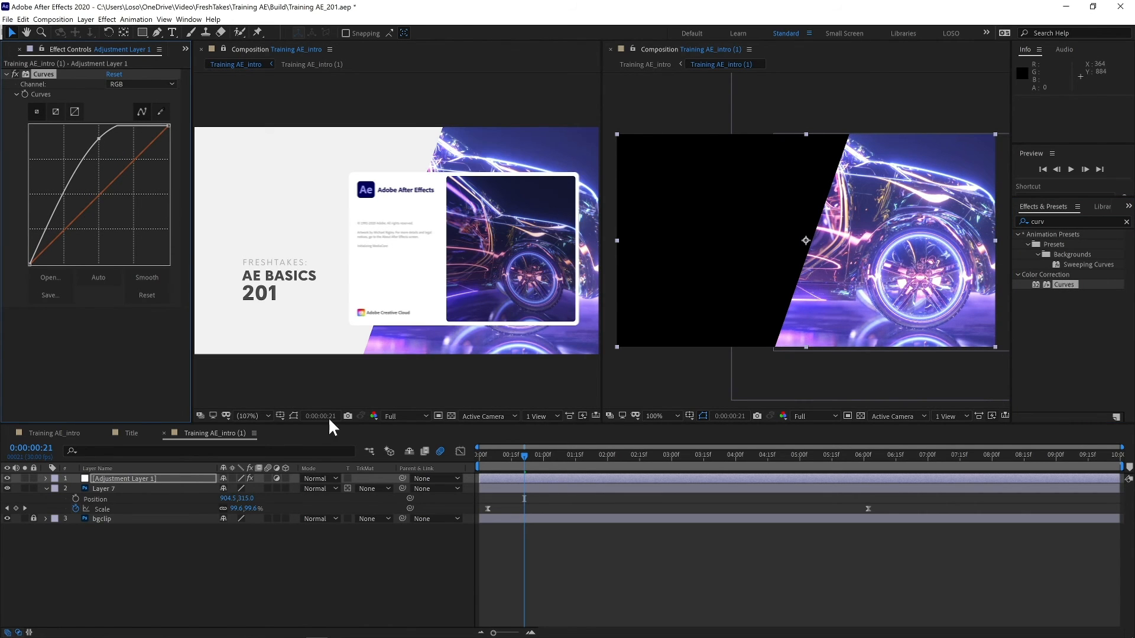
# - Try the Linear Light and Vivid Light blending modes on the adjustment layer
pyautogui.click(334, 477)
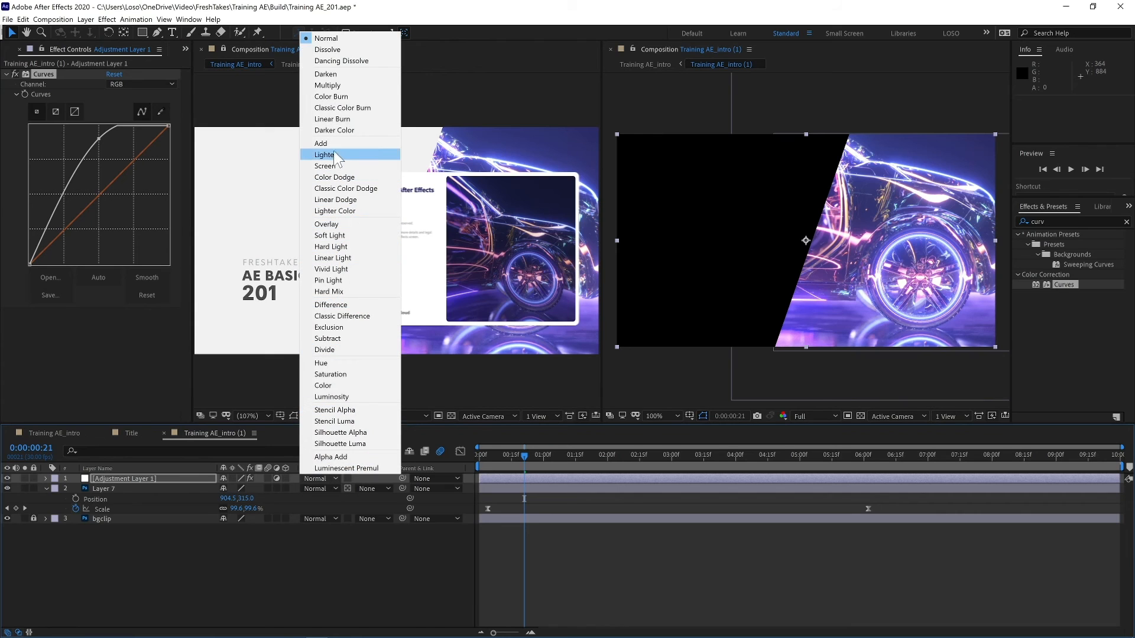
pyautogui.click(351, 258)
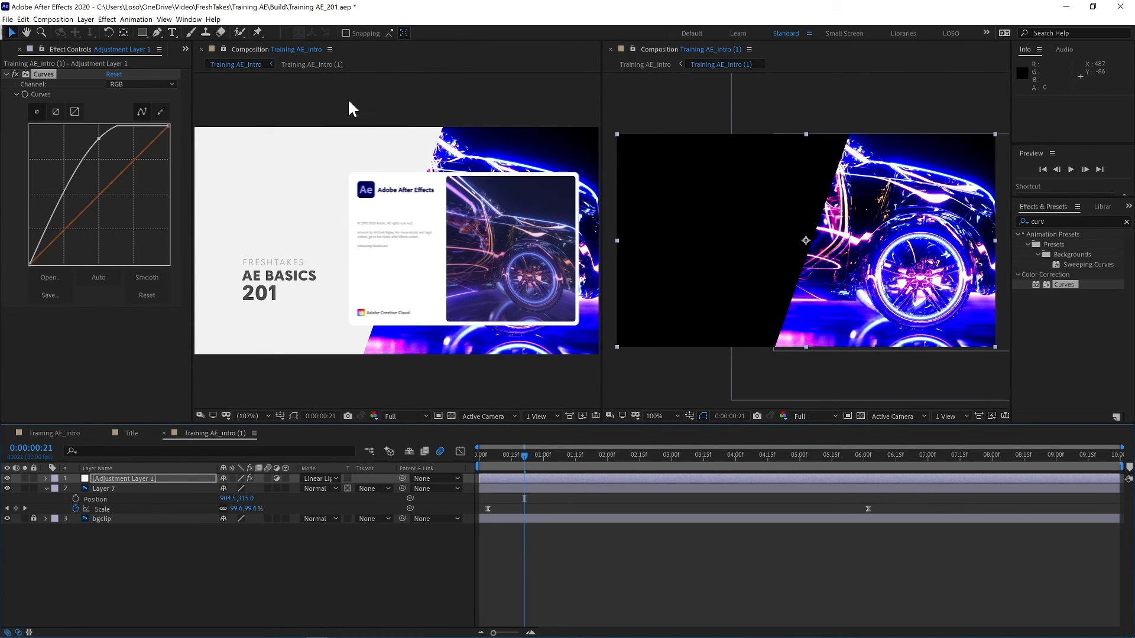
pyautogui.click(330, 478)
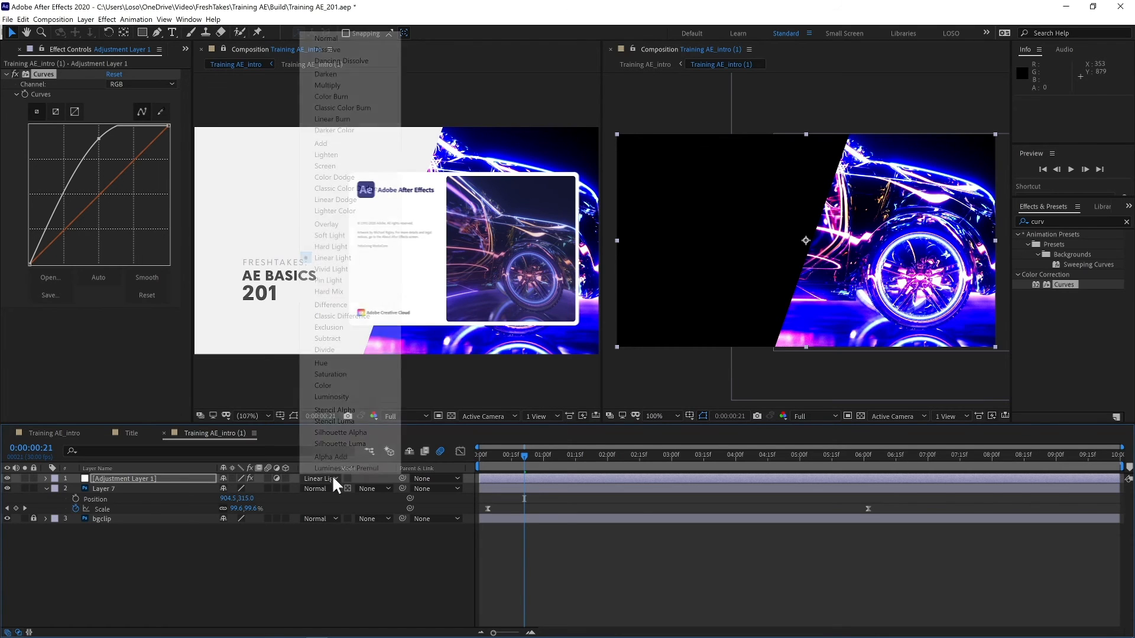
pyautogui.click(343, 269)
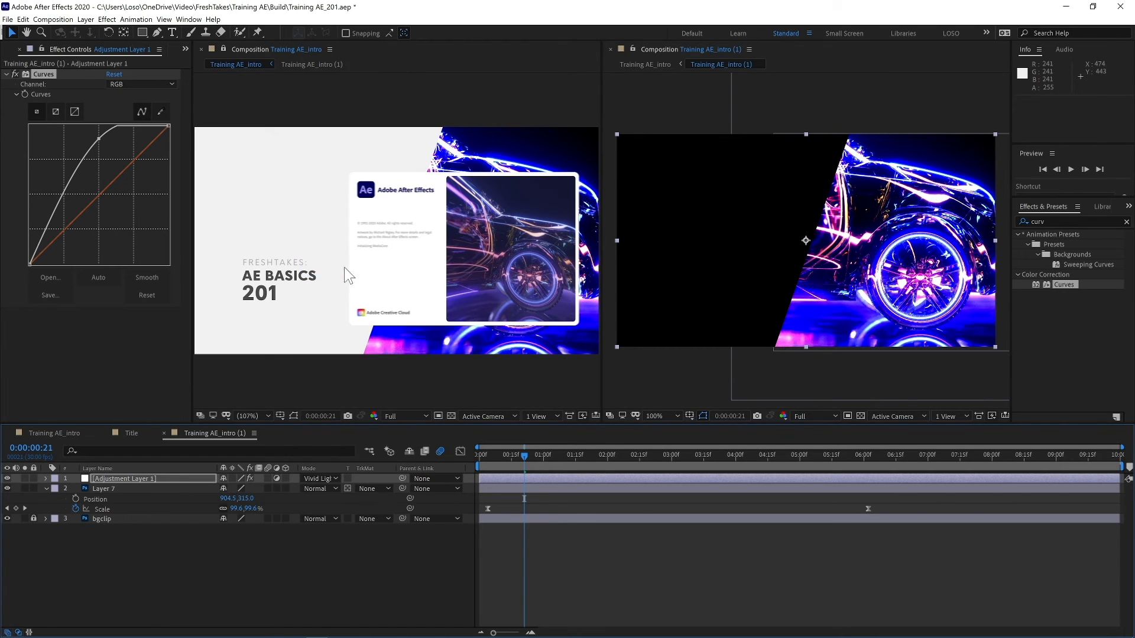
# - Set the adjustment layer's blending mode to Linear Dodge
pyautogui.click(335, 476)
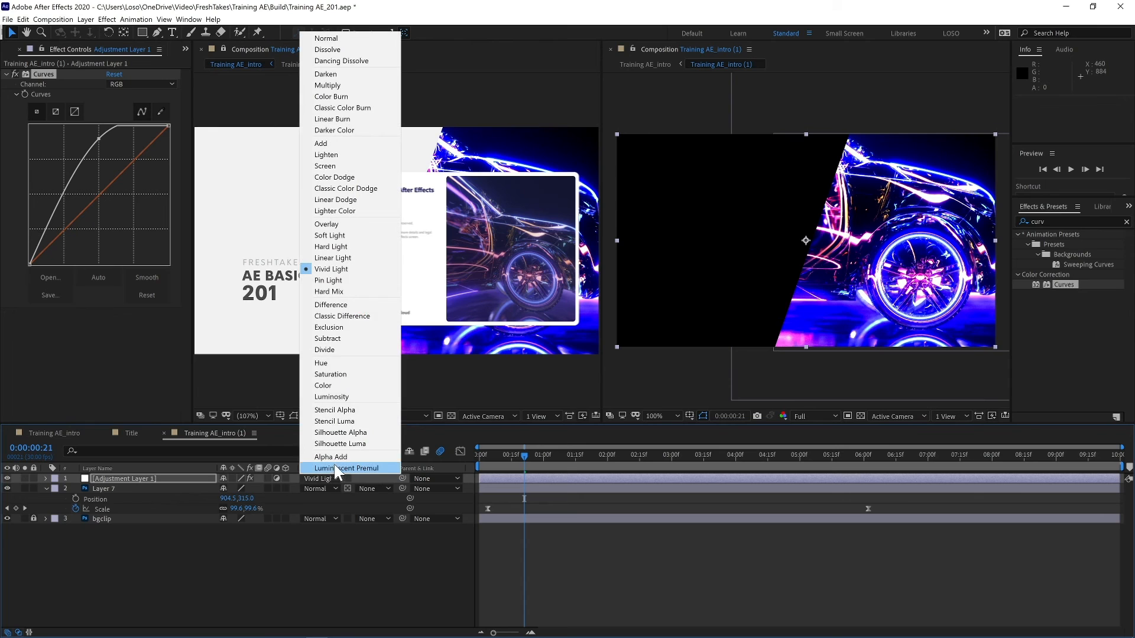
pyautogui.click(349, 201)
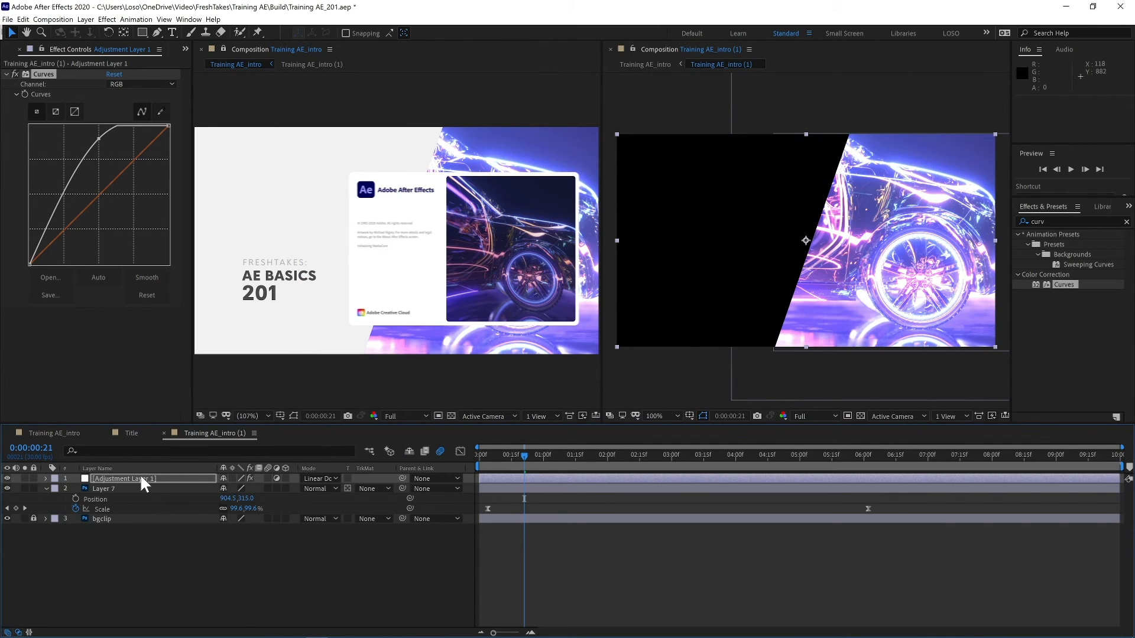
pyautogui.click(155, 478)
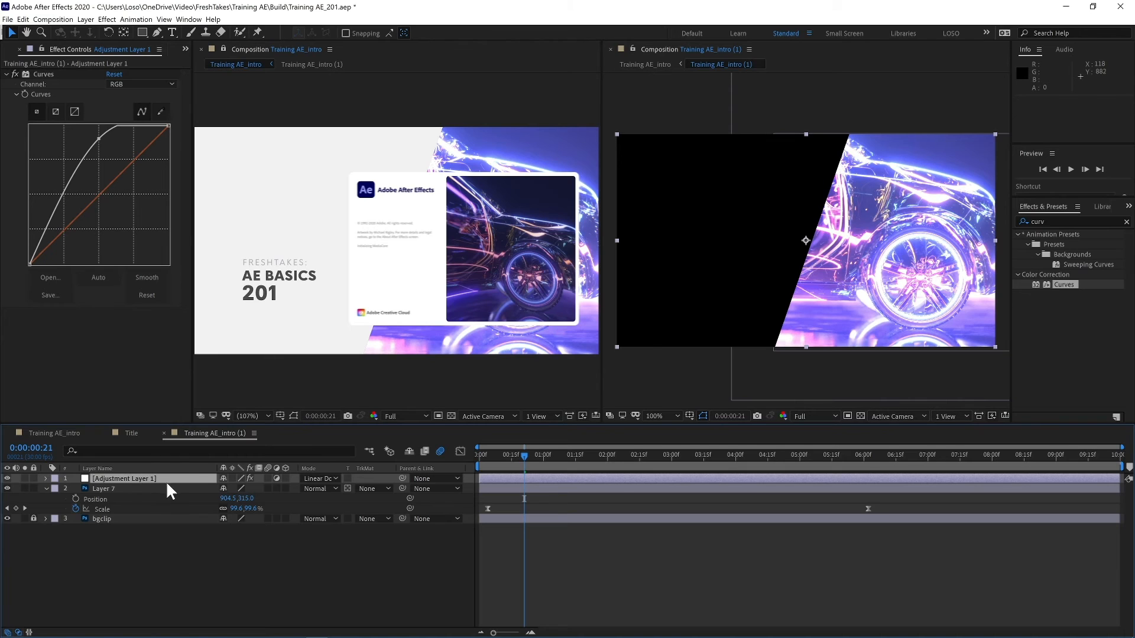
# - Draw a four-point diagonal stripe mask on the adjustment layer with the Pen tool
pyautogui.click(156, 32)
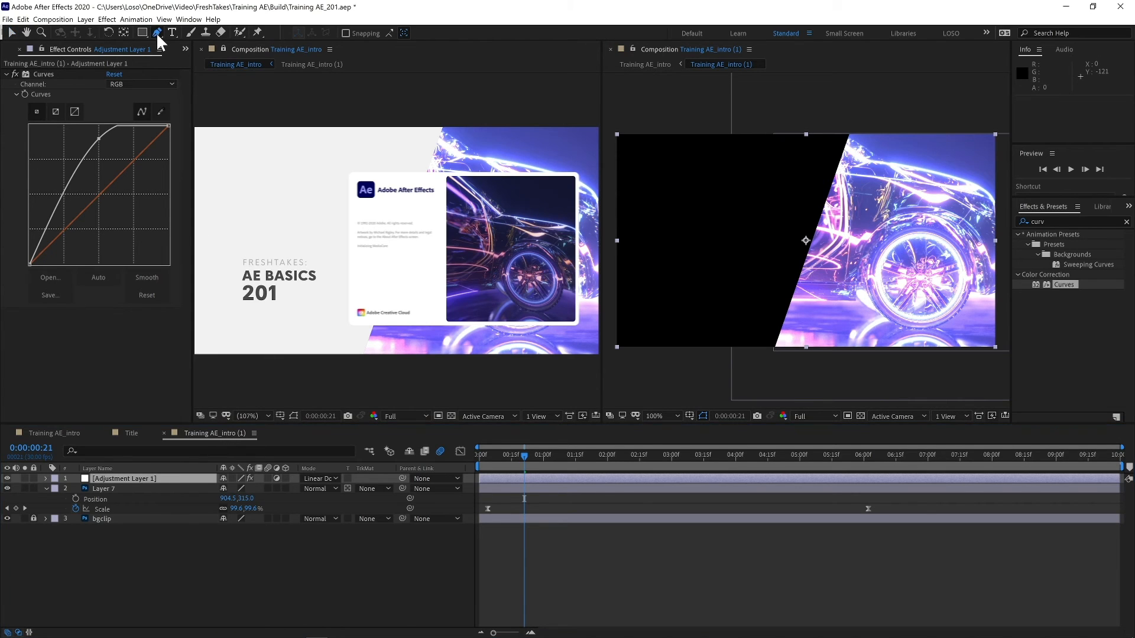
pyautogui.click(860, 129)
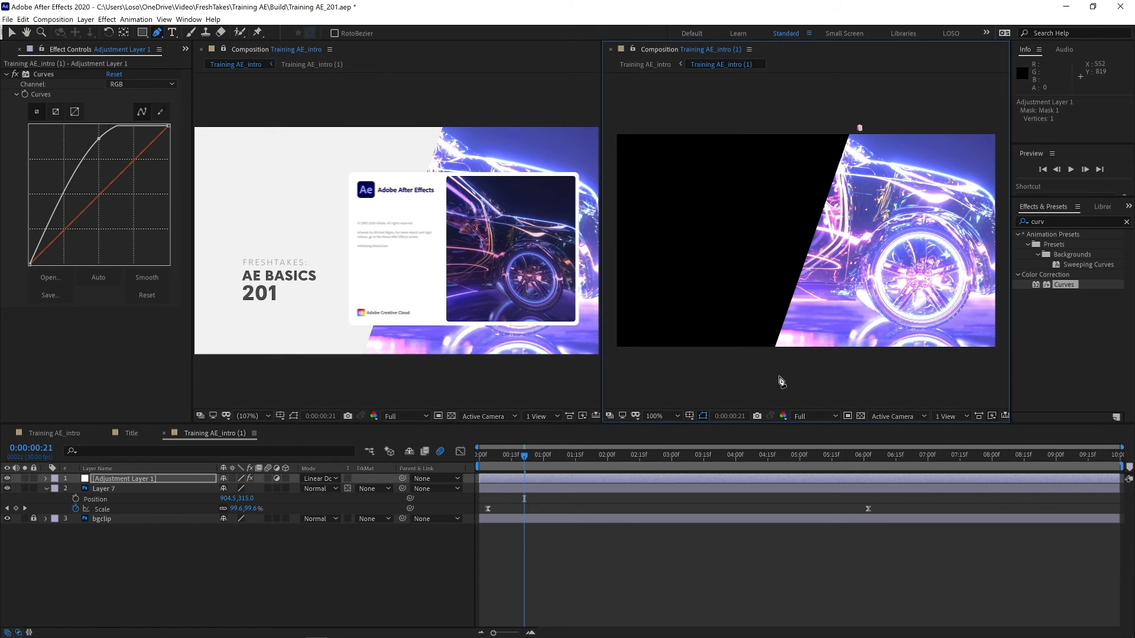
pyautogui.click(799, 375)
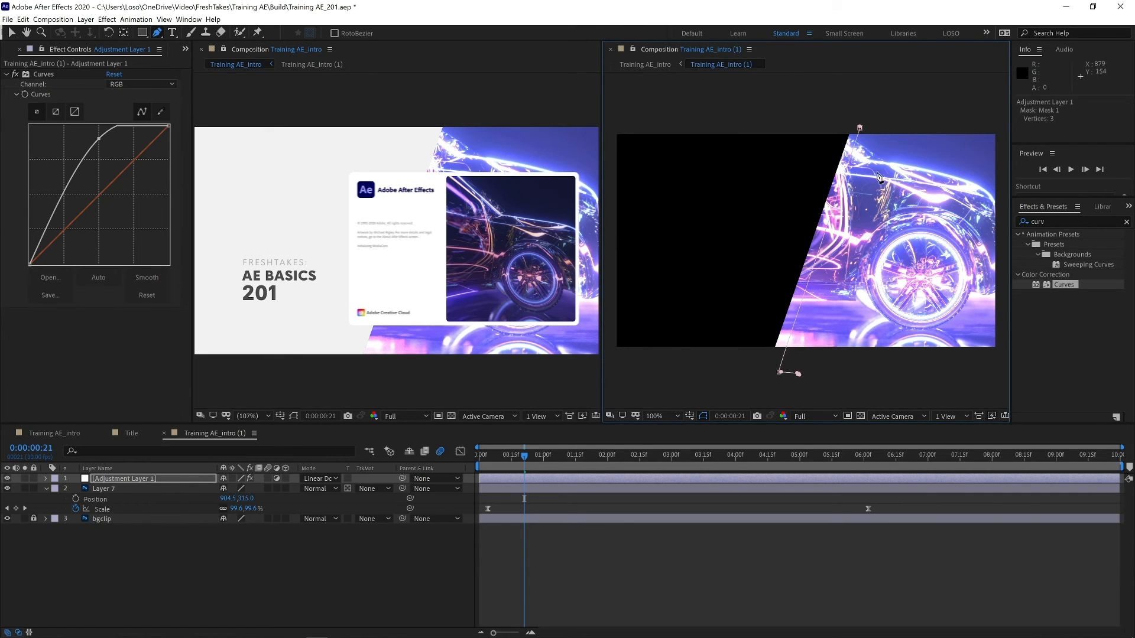
pyautogui.click(875, 129)
pyautogui.click(861, 128)
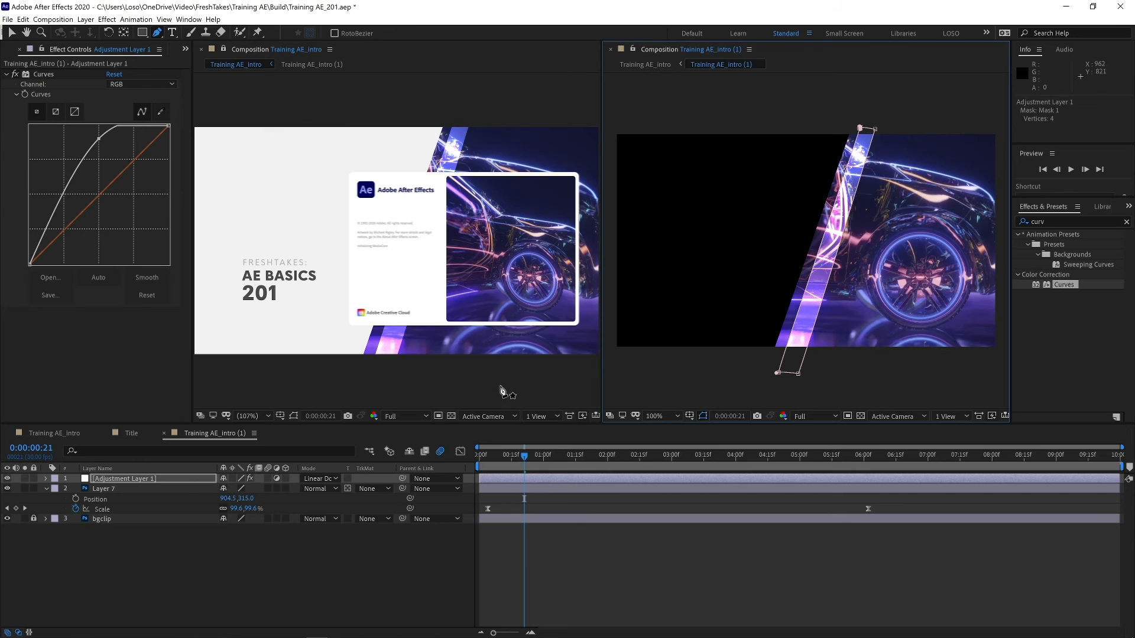
pyautogui.hotkey('ctrl', 'shift', 'h')
pyautogui.hotkey('ctrl', 'shift', 'h')
pyautogui.hotkey('ctrl', 'shift', 'h')
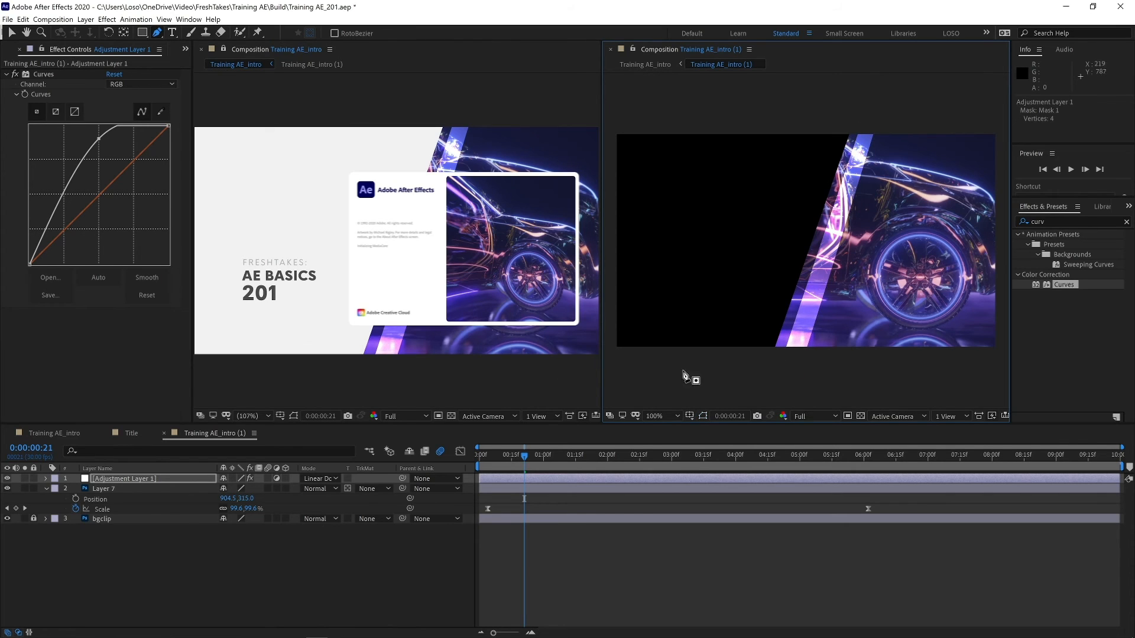
# - Feather the adjustment layer's stripe mask by 53 pixels
pyautogui.click(100, 478)
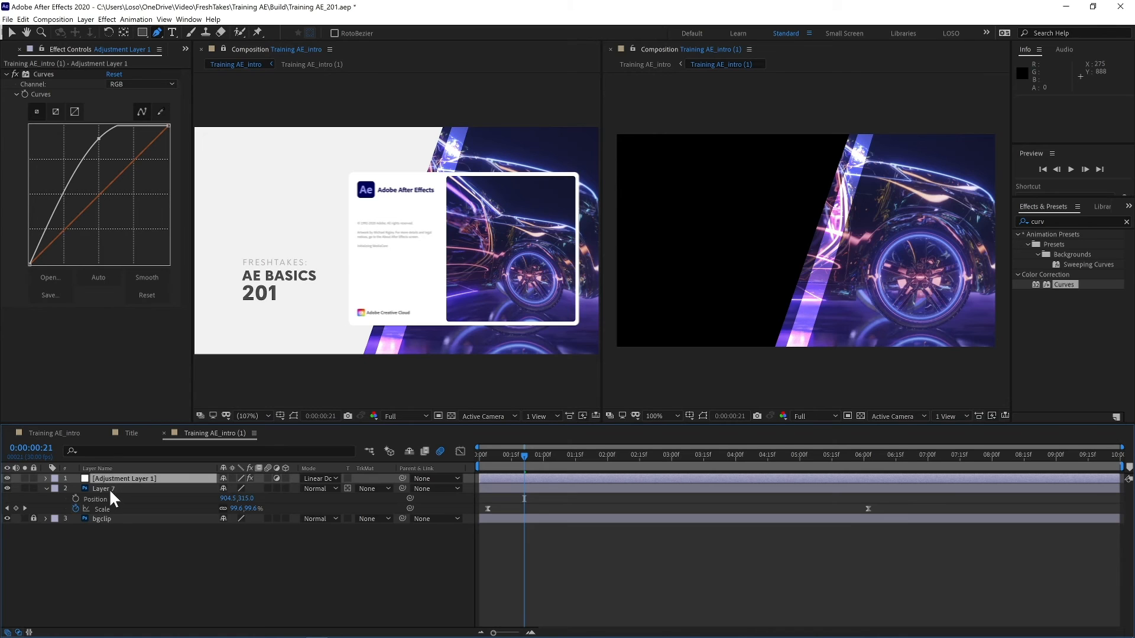
pyautogui.press('m')
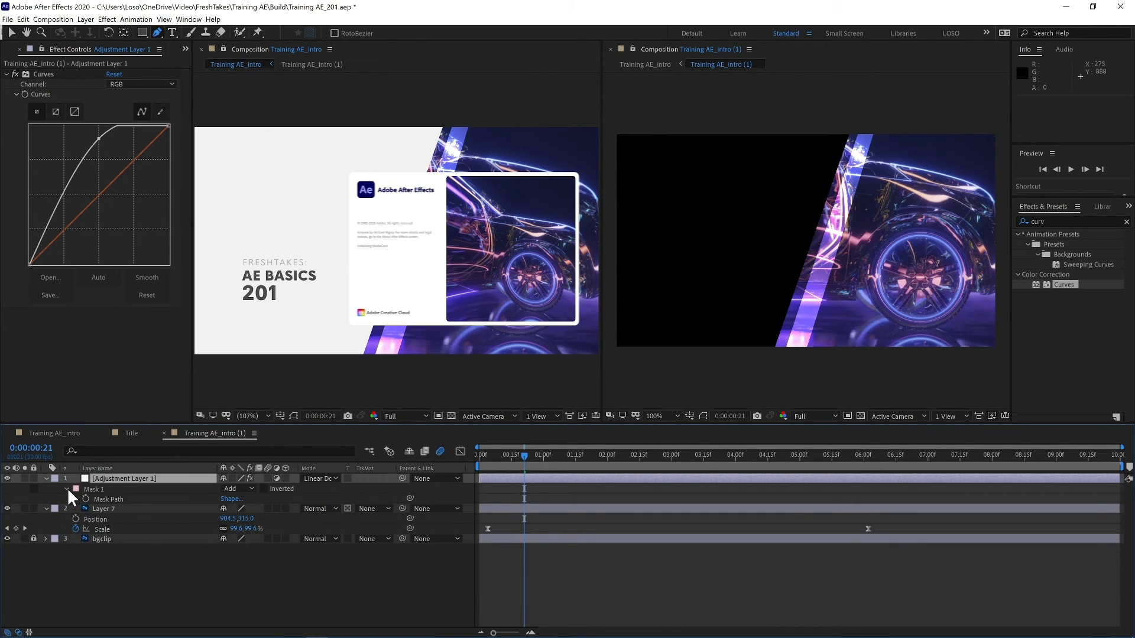
pyautogui.press('f')
pyautogui.moveTo(247, 499); pyautogui.dragTo(275, 498)
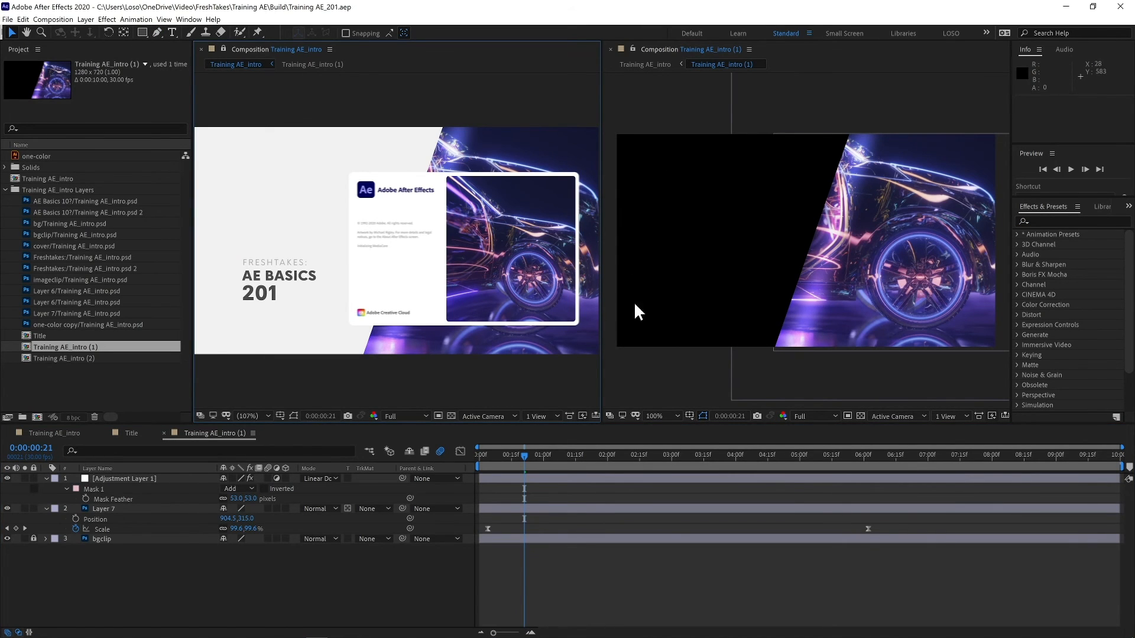
# - Close the duplicate composition viewer so a single viewer remains
pyautogui.click(223, 48)
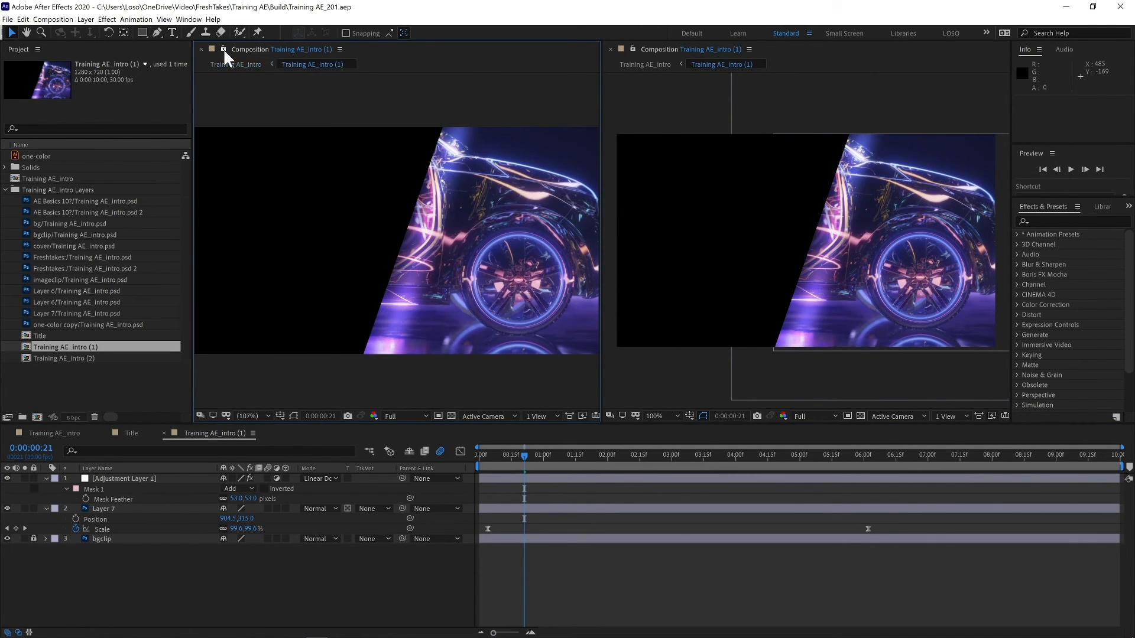
pyautogui.click(611, 49)
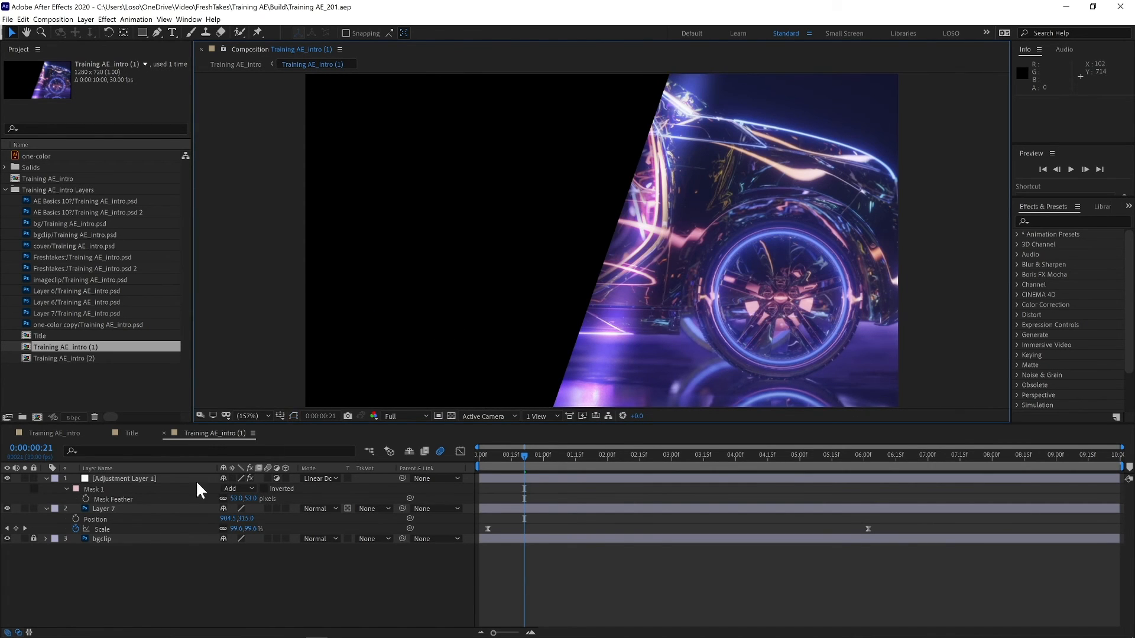
# - Slide the stripe mask left off the car image and start keyframing its Mask Path
pyautogui.click(137, 478)
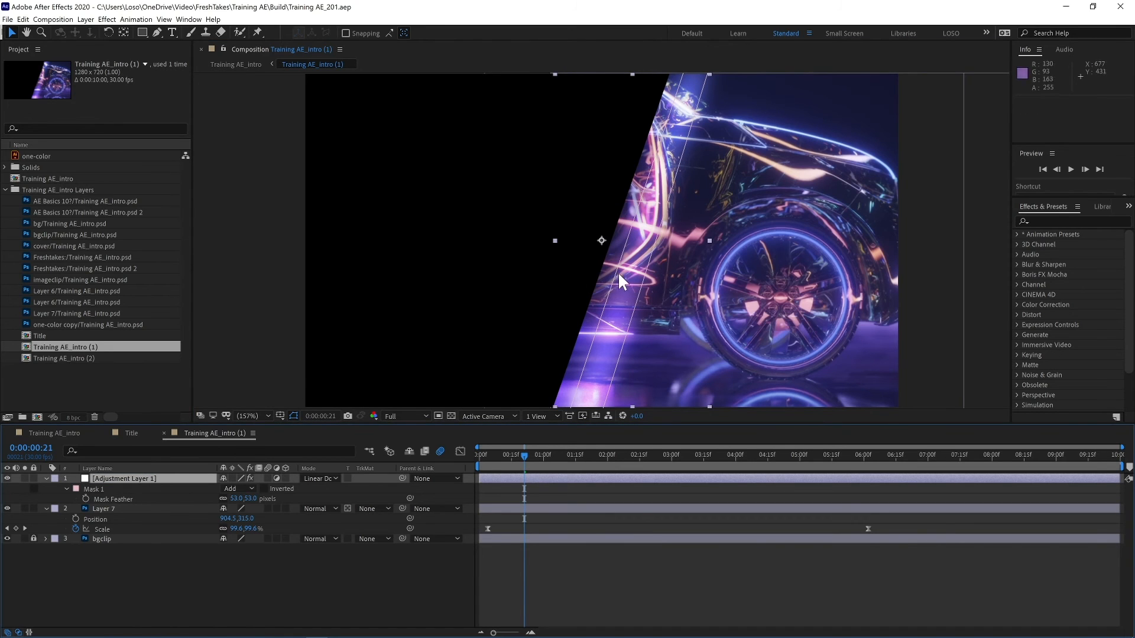
pyautogui.moveTo(617, 283); pyautogui.dragTo(588, 256)
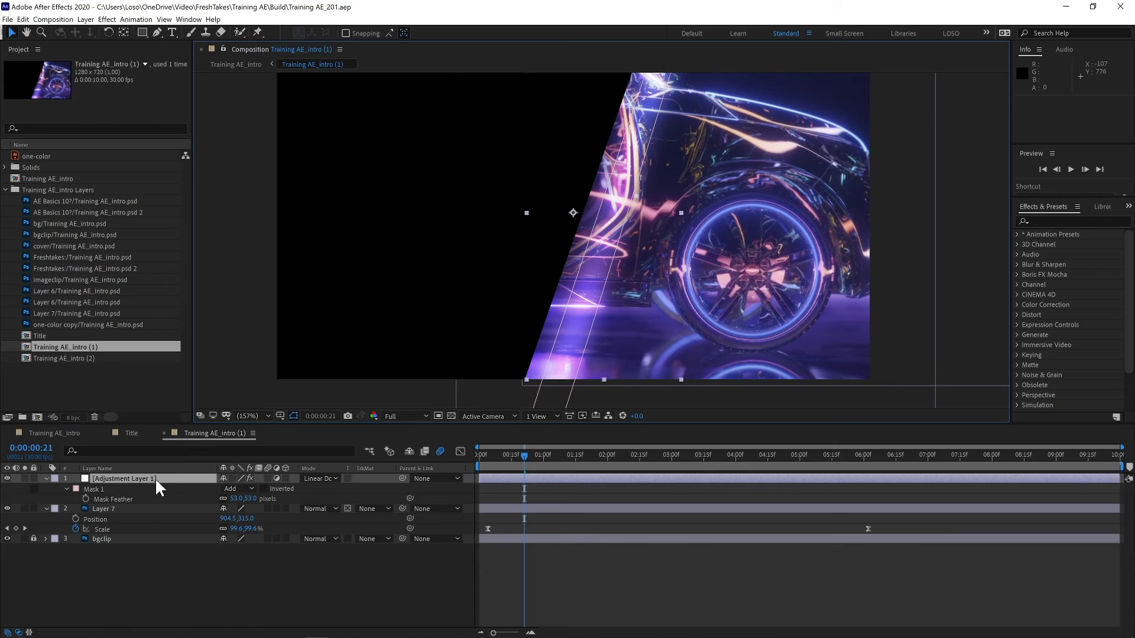
pyautogui.press('m')
pyautogui.click(118, 498)
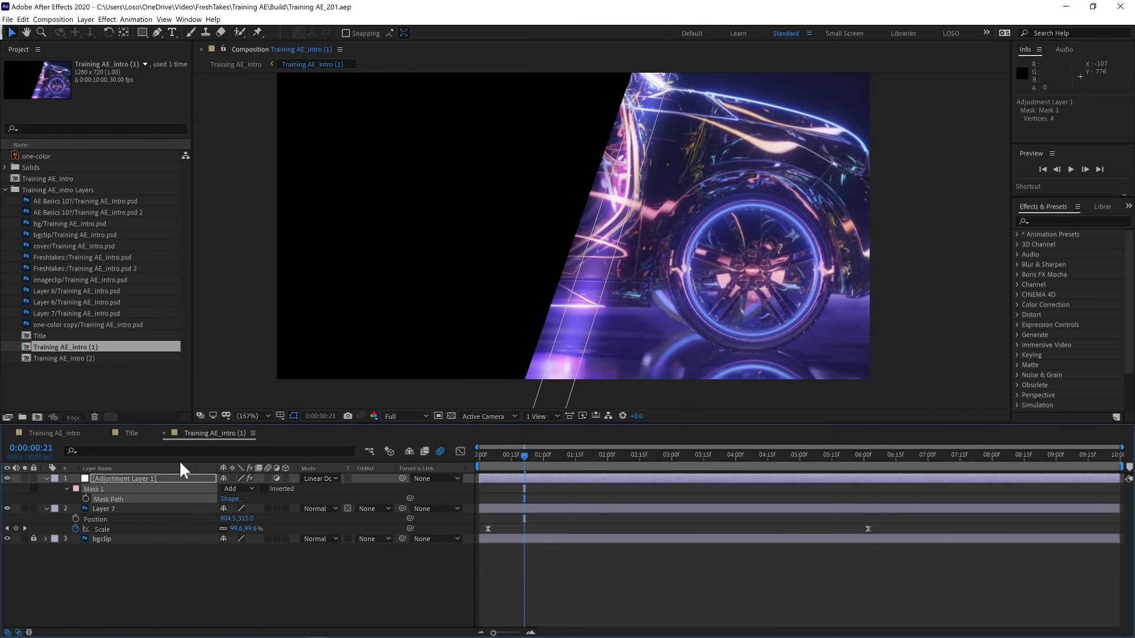
pyautogui.moveTo(603, 285); pyautogui.dragTo(499, 286)
pyautogui.click(86, 499)
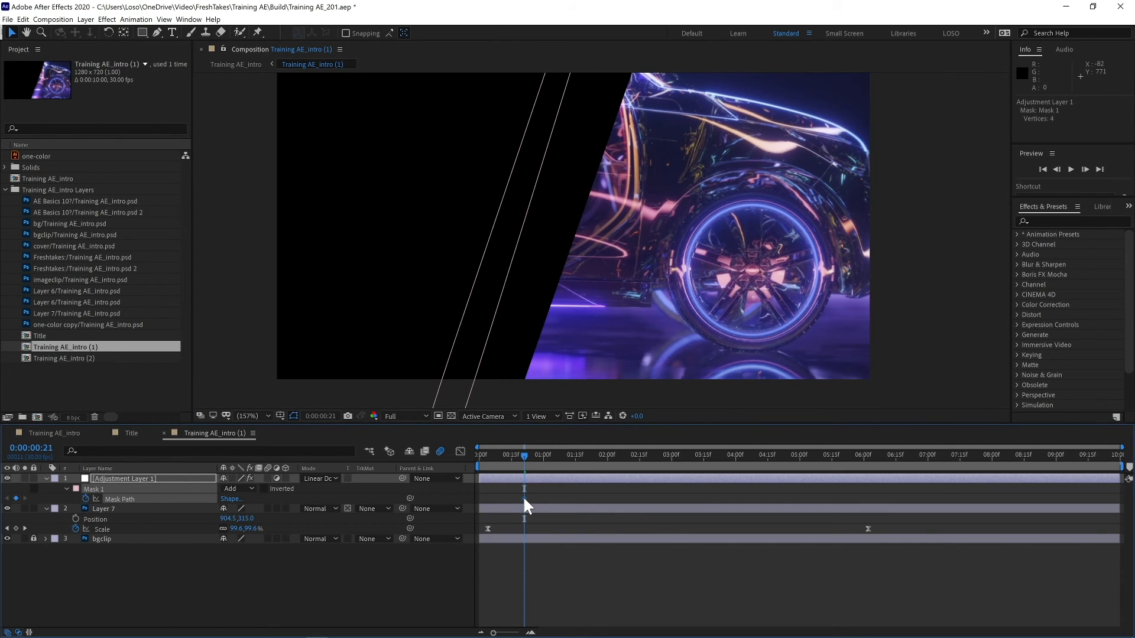
# - Move the first mask keyframe to the start and shift the stripe past the right edge for a second Mask Path keyframe
pyautogui.moveTo(525, 498); pyautogui.dragTo(477, 499)
pyautogui.moveTo(500, 300); pyautogui.dragTo(960, 262)
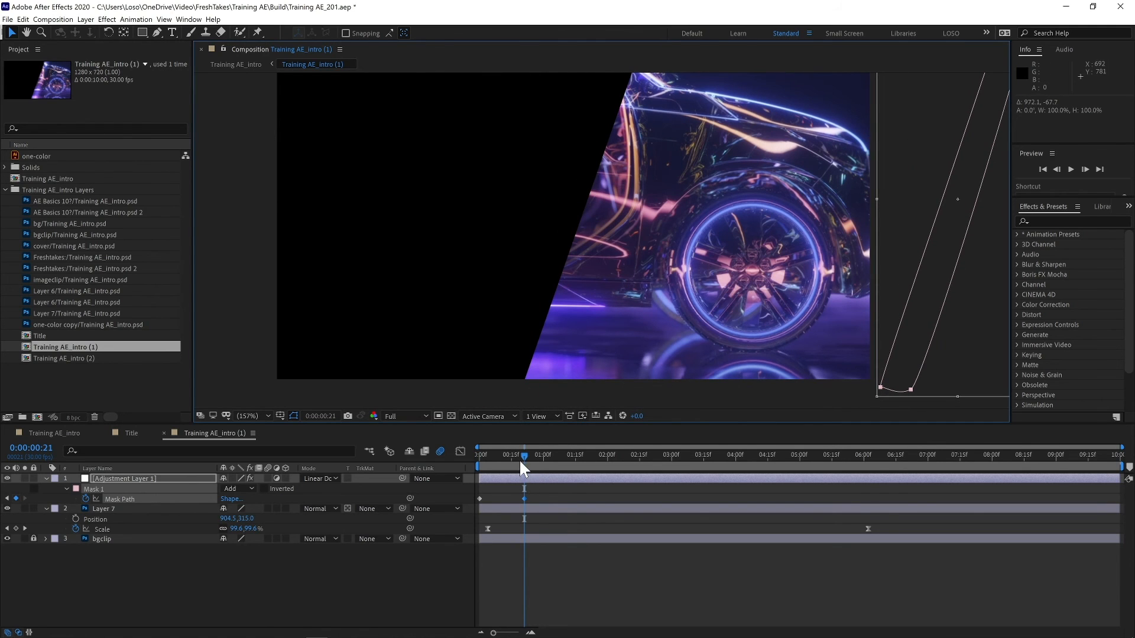
pyautogui.moveTo(539, 492); pyautogui.dragTo(476, 497)
pyautogui.moveTo(521, 456); pyautogui.dragTo(476, 455)
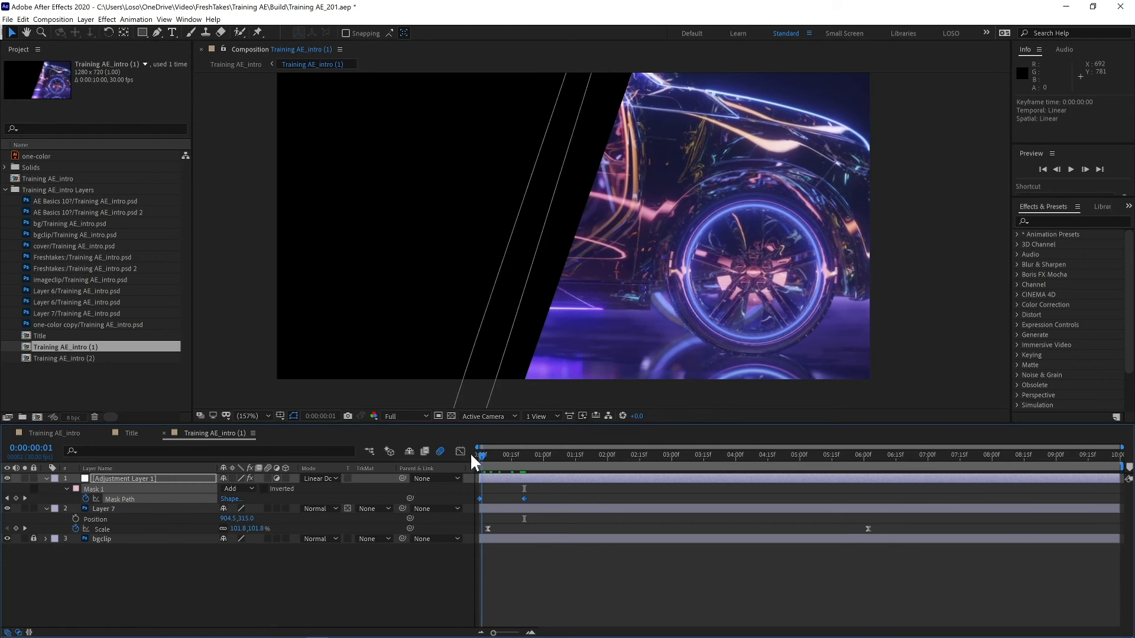
# - Preview the light-stripe sweep and compare it with the main intro composition
pyautogui.press('space')
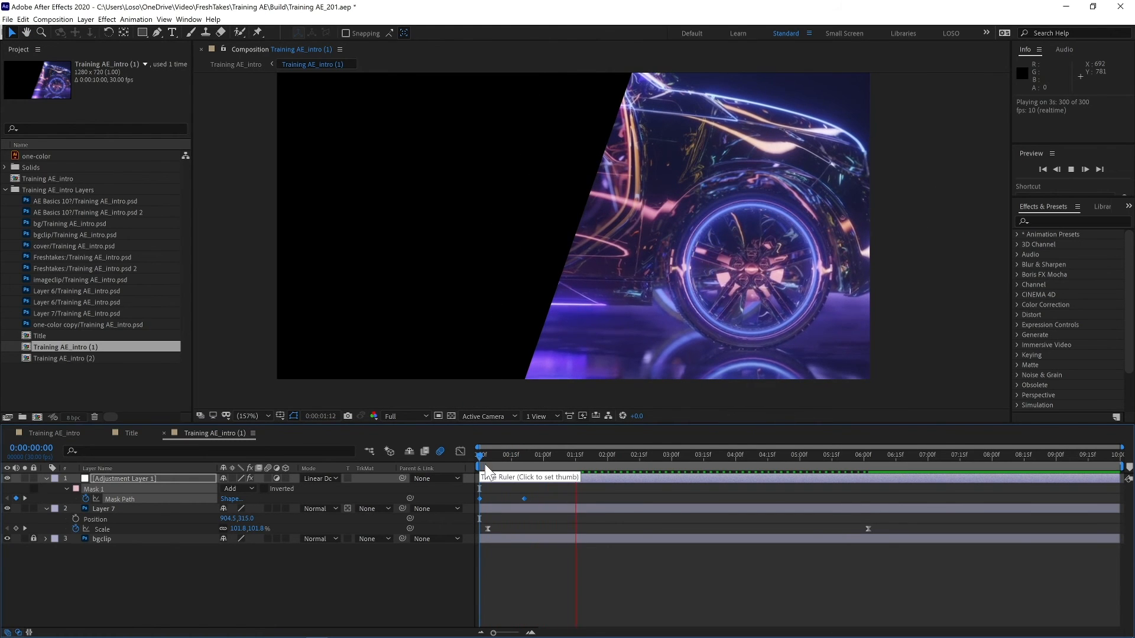
pyautogui.click(54, 433)
pyautogui.press('space')
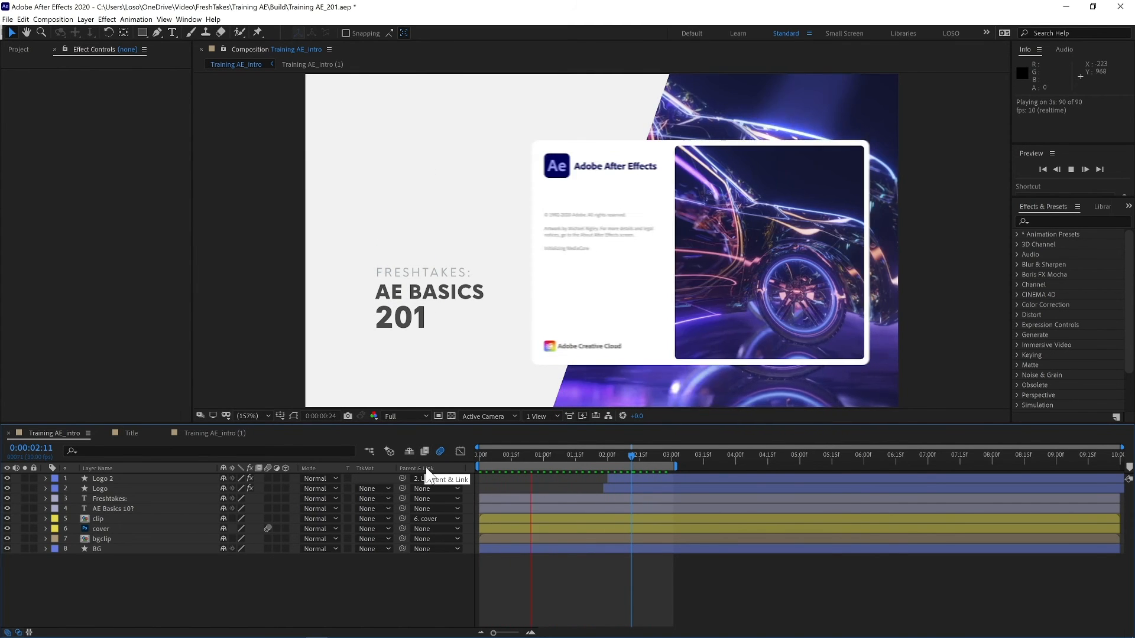
pyautogui.click(134, 433)
pyautogui.click(204, 434)
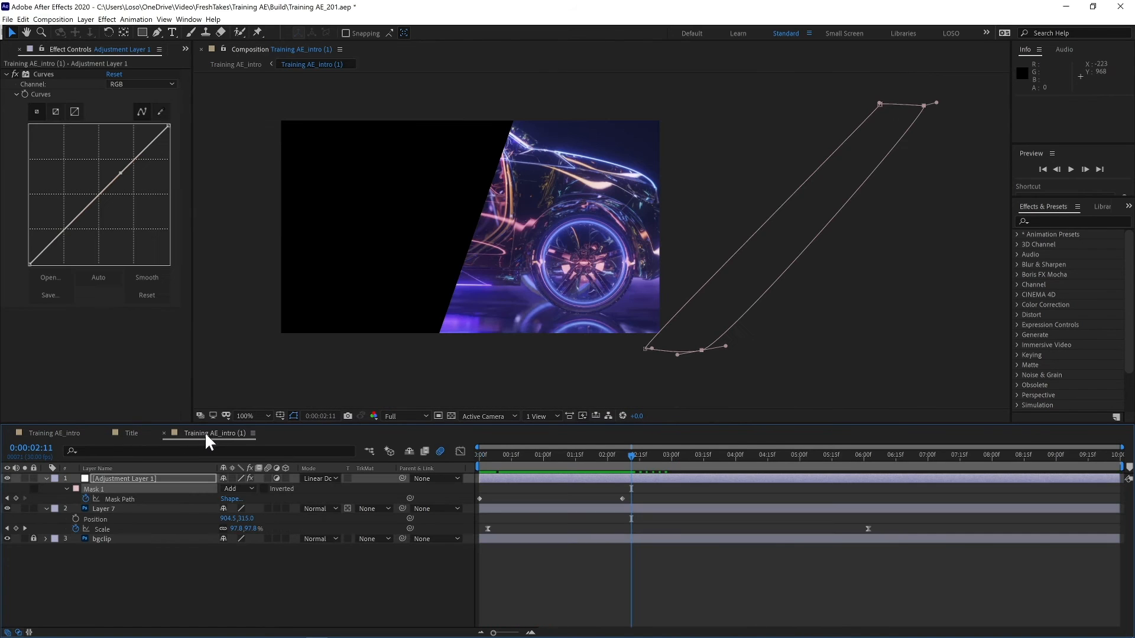
# - Slide the adjustment layer later so it begins at 0:00:02:24, and save the project
pyautogui.moveTo(506, 478); pyautogui.dragTo(650, 467)
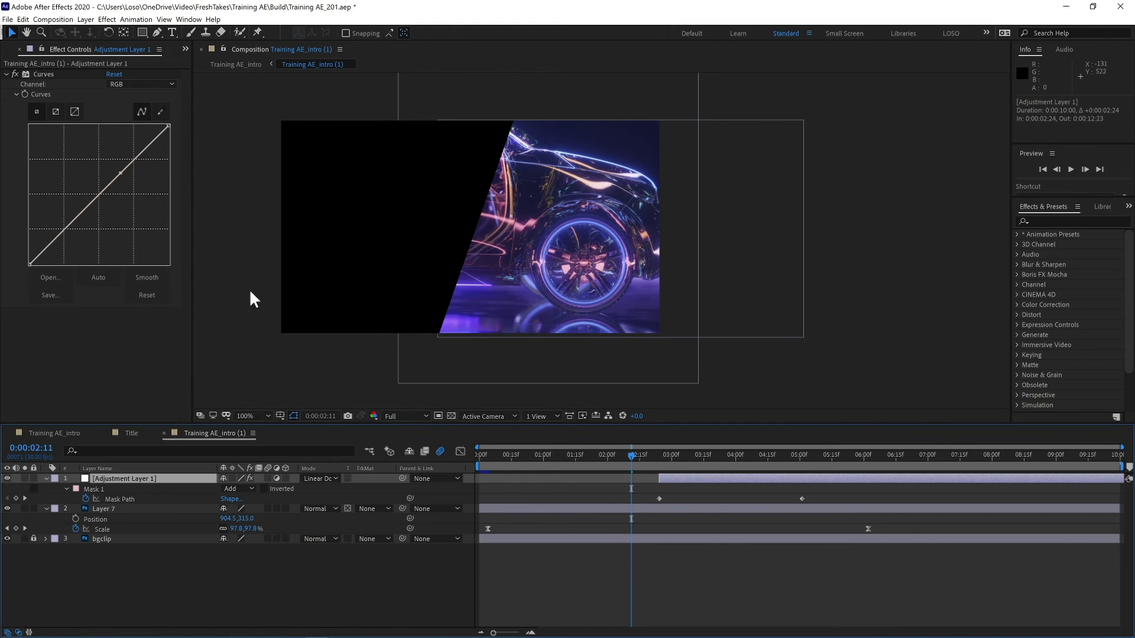
pyautogui.hotkey('ctrl', 's')
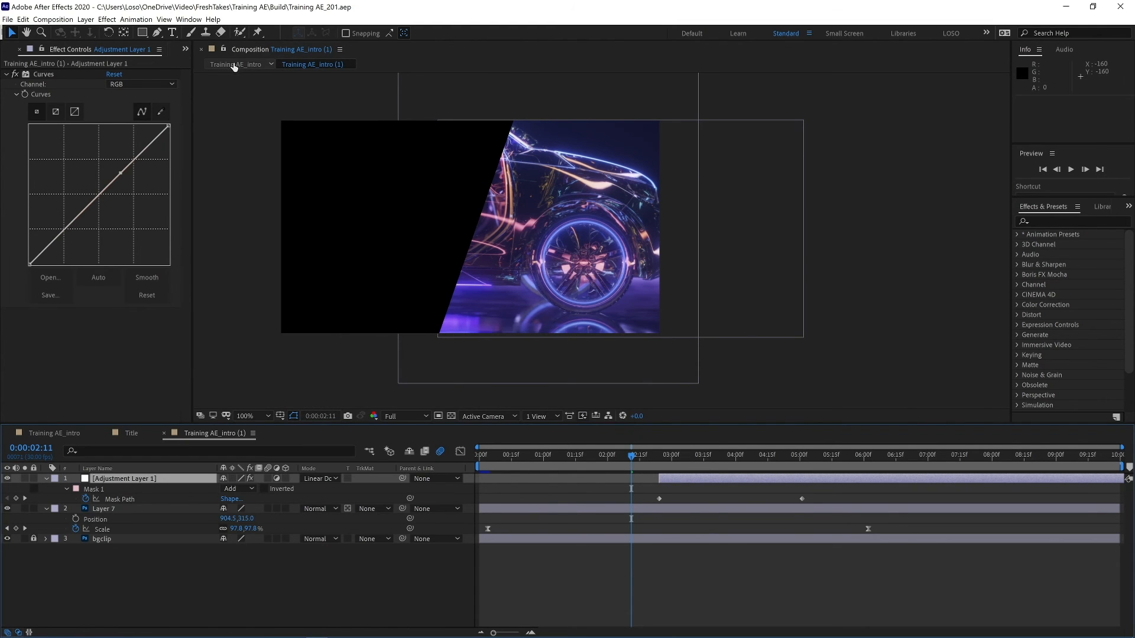
# - Extend the main composition's work area to 7 seconds and preview the intro
pyautogui.click(235, 65)
pyautogui.press('space')
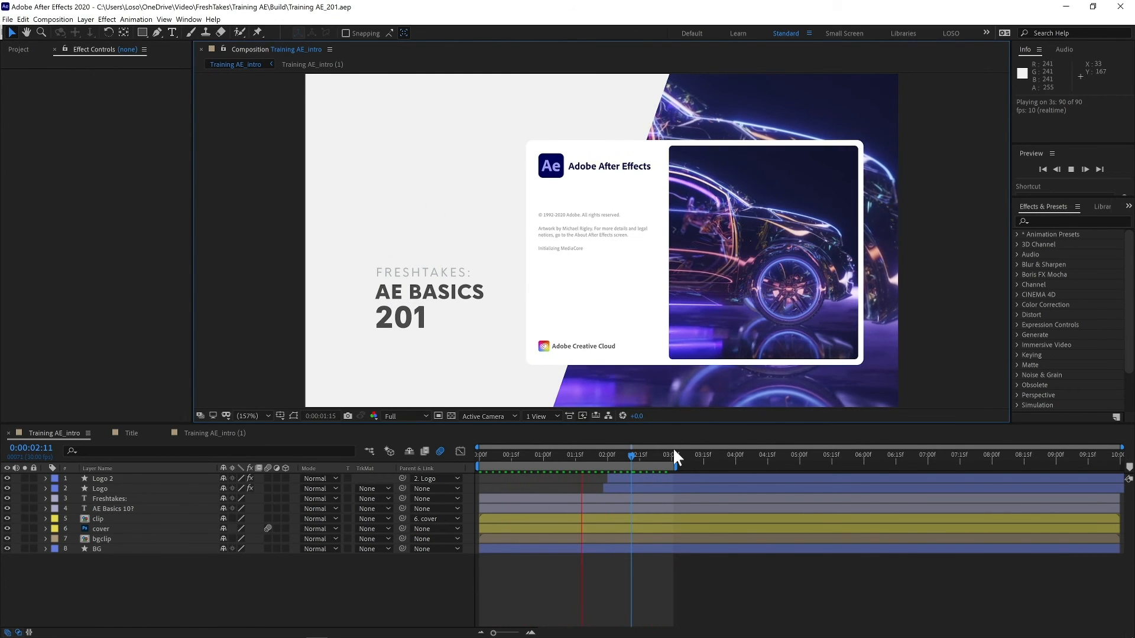
pyautogui.moveTo(675, 455); pyautogui.dragTo(932, 457)
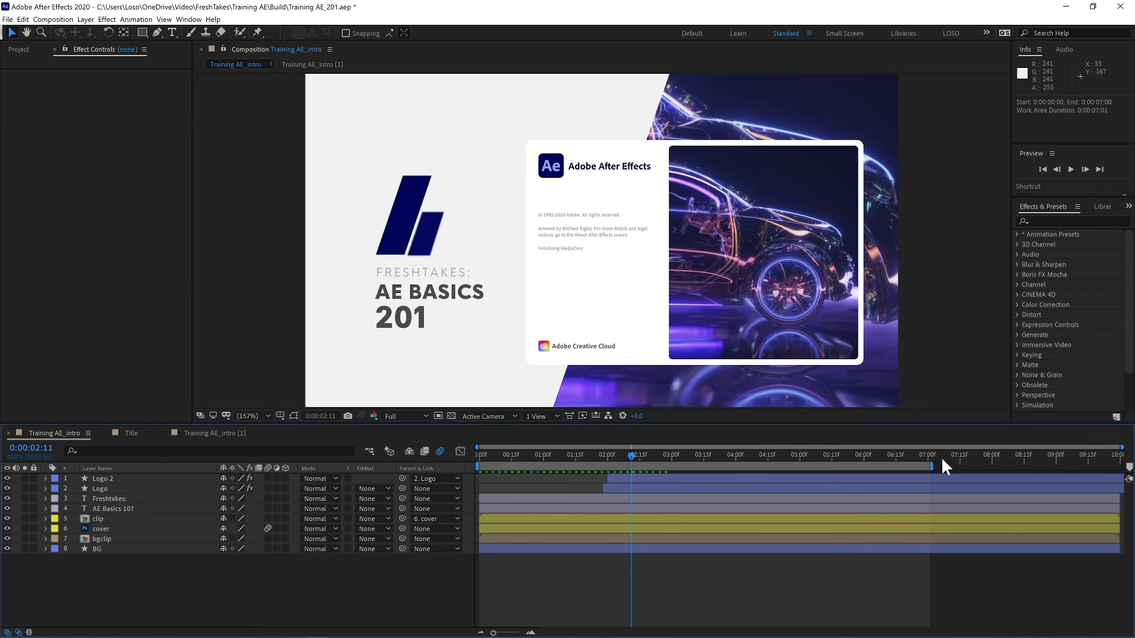
pyautogui.press('space')
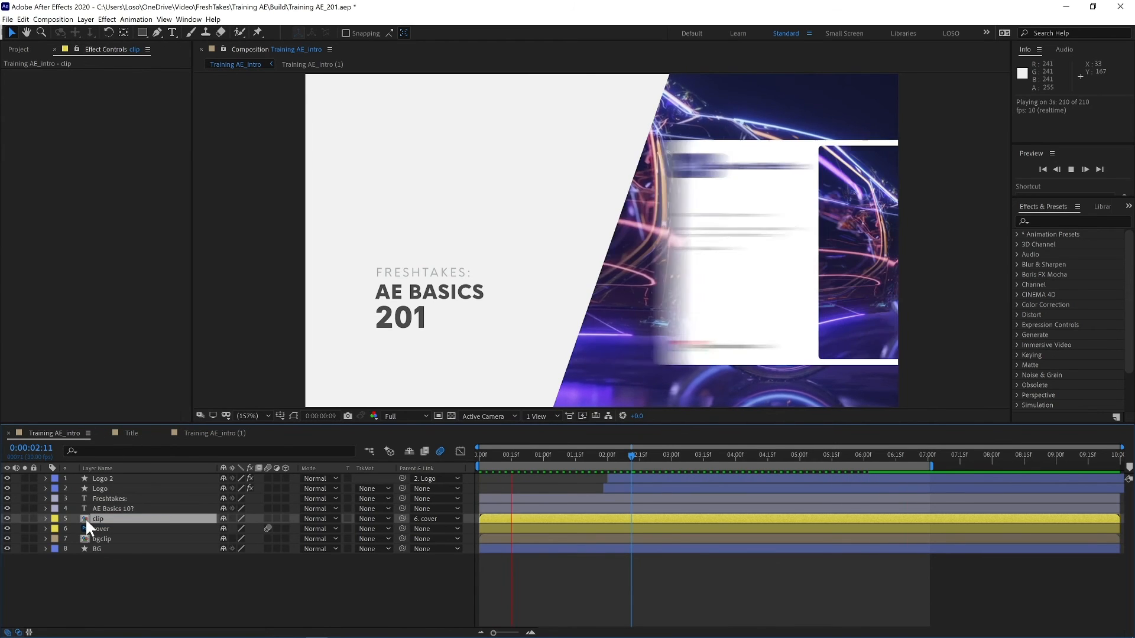
# - Open the clip precomposition and select Layer 7's Optics Compensation effect with its Field Of View keyframes
pyautogui.doubleClick(84, 517)
pyautogui.click(131, 478)
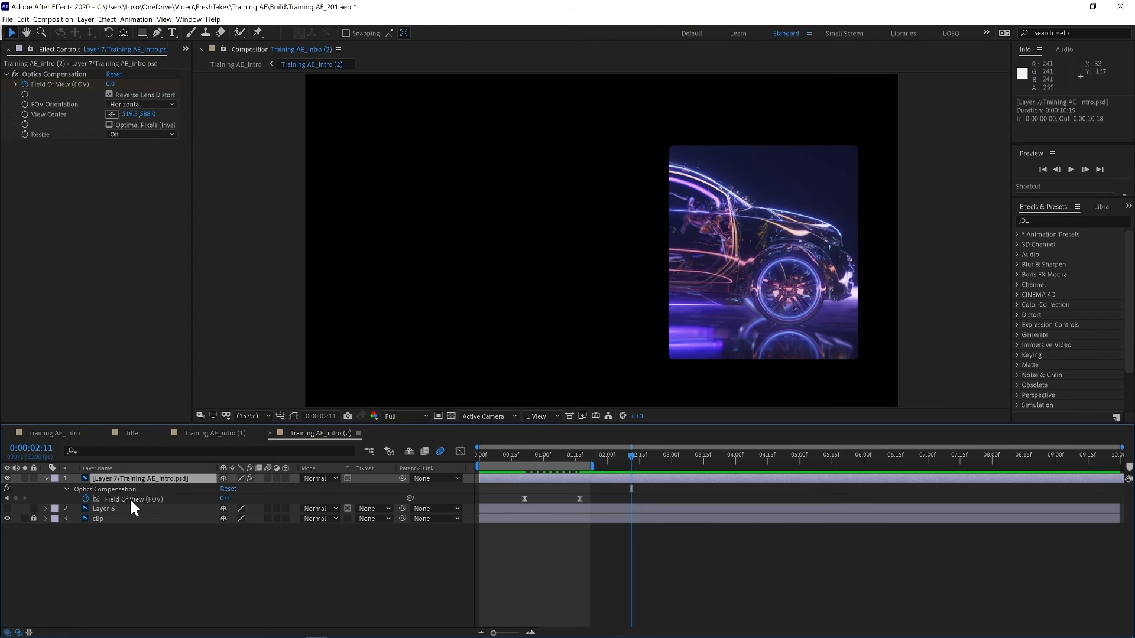
pyautogui.click(130, 504)
pyautogui.click(125, 489)
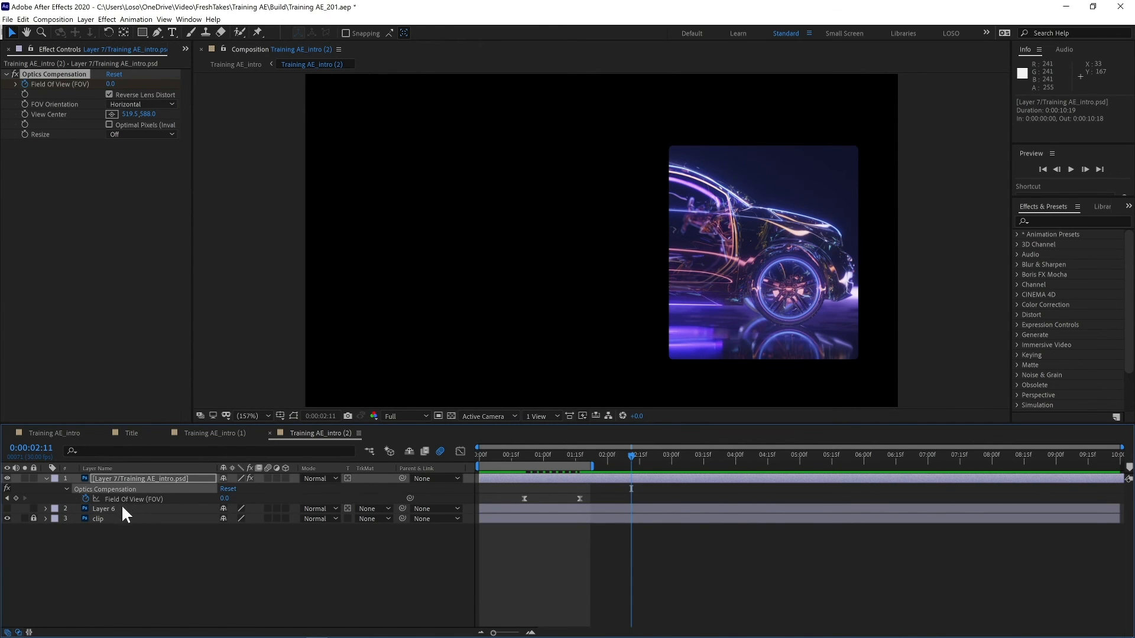
pyautogui.click(121, 504)
pyautogui.hotkey('ctrl', 'v')
pyautogui.hotkey('ctrl', 'z')
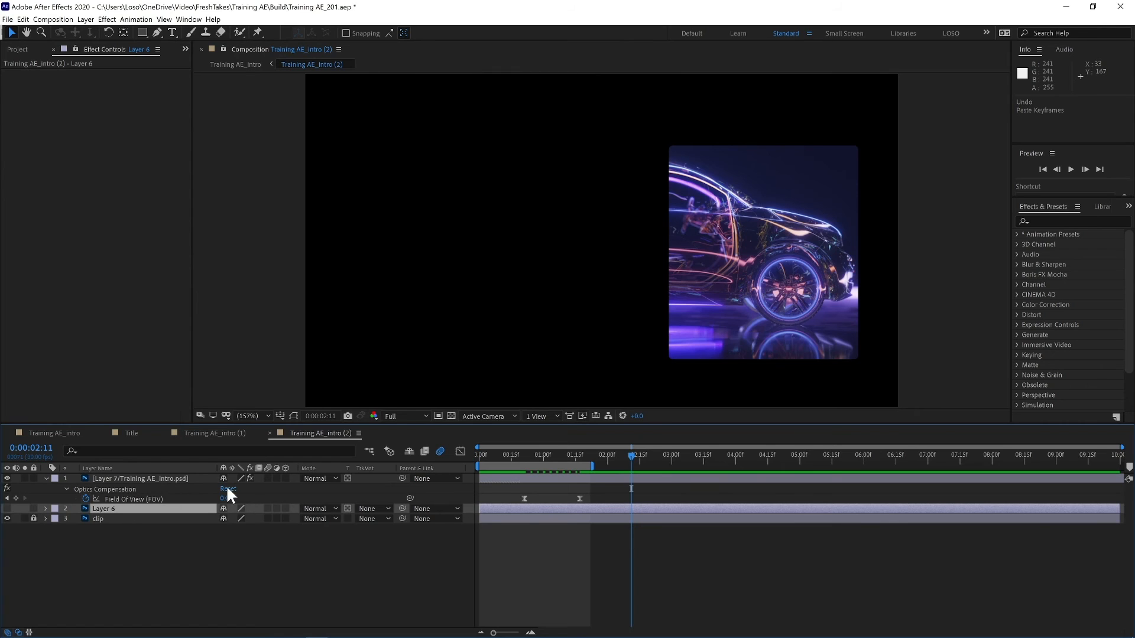
# - Return to the precomp's start and hide Layer 7 so Layer 6 is shown
pyautogui.click(537, 454)
pyautogui.moveTo(536, 454); pyautogui.dragTo(455, 467)
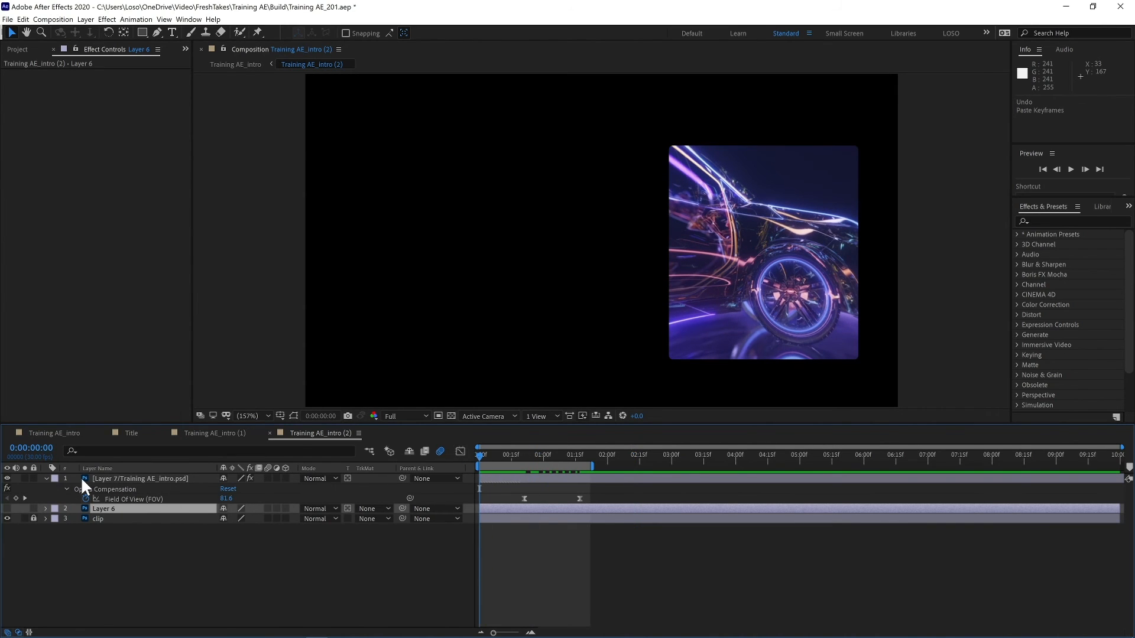
pyautogui.click(99, 479)
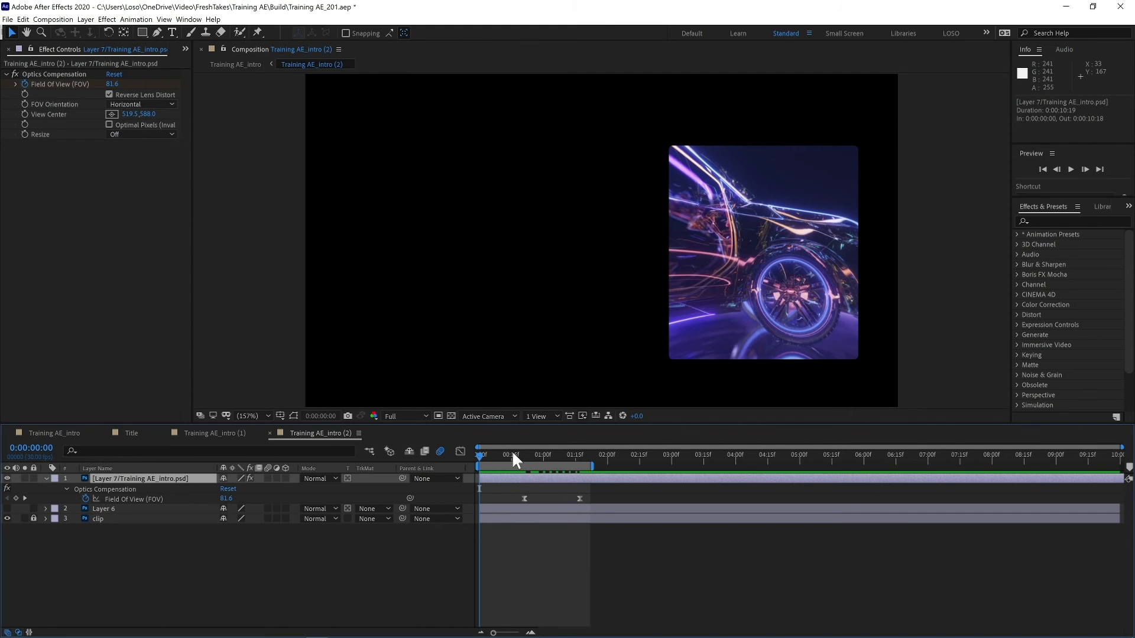
pyautogui.click(481, 511)
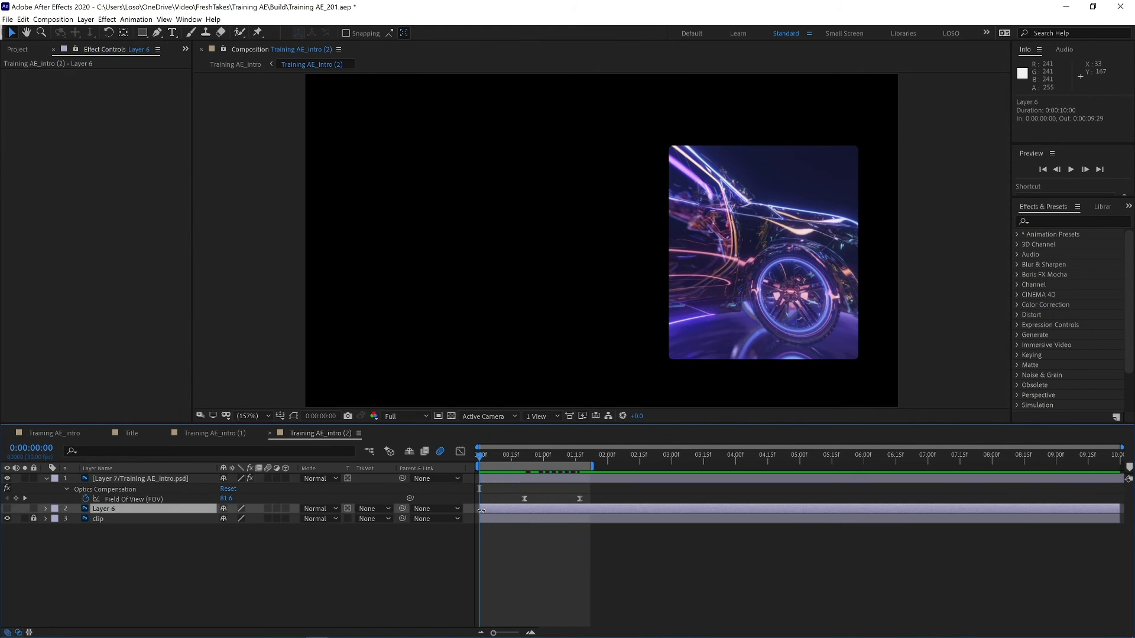
pyautogui.click(7, 509)
pyautogui.click(7, 478)
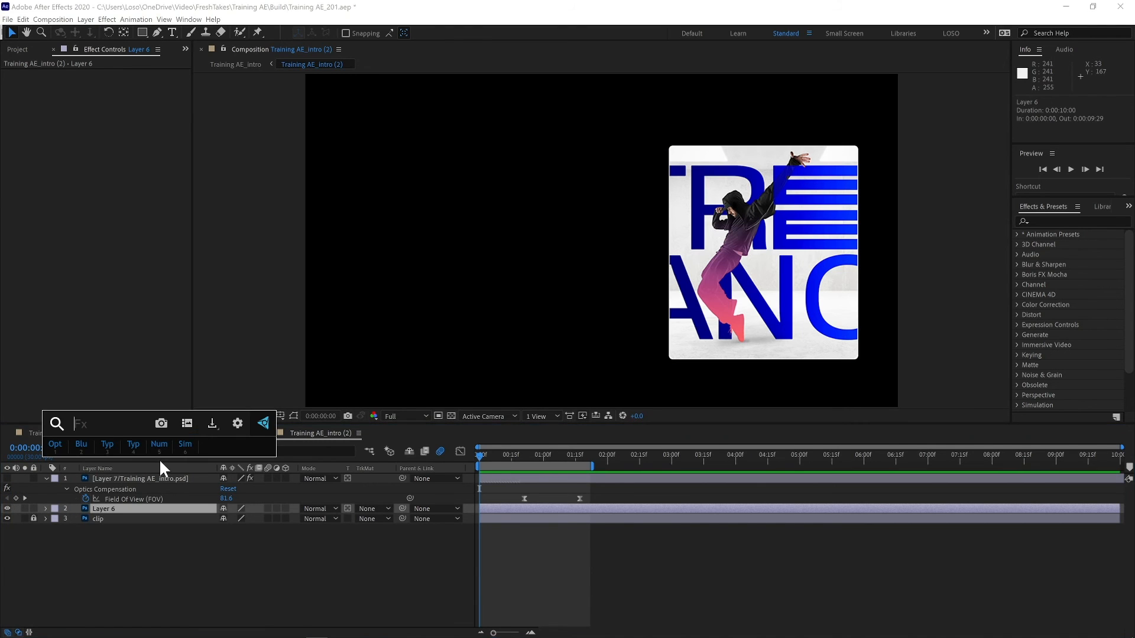
pyautogui.hotkey('ctrl', 'v')
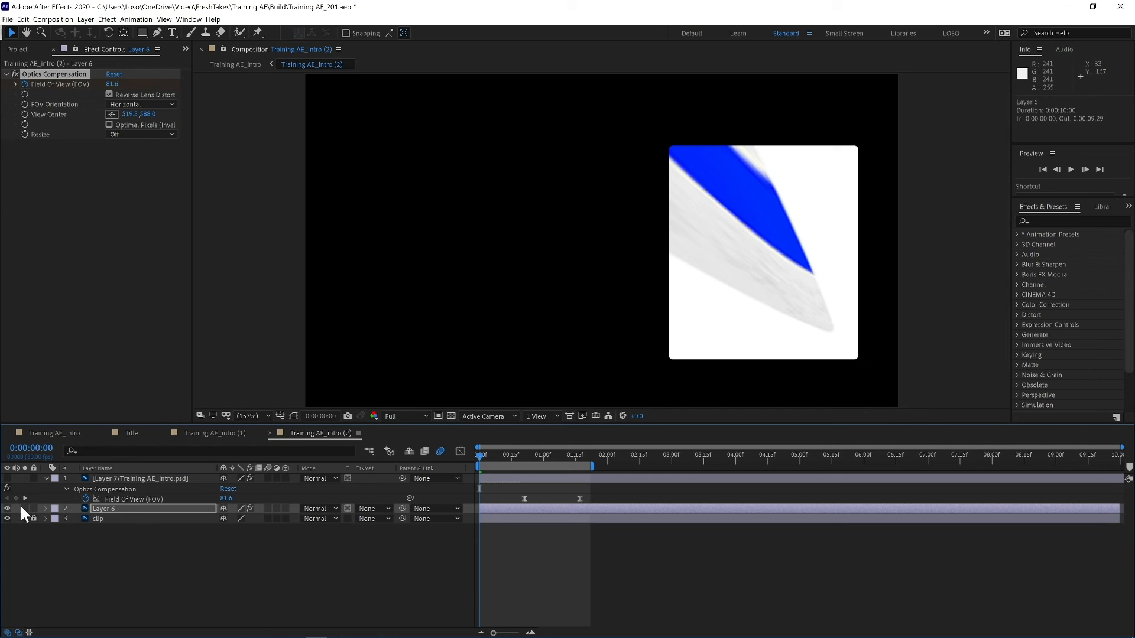
pyautogui.press('space')
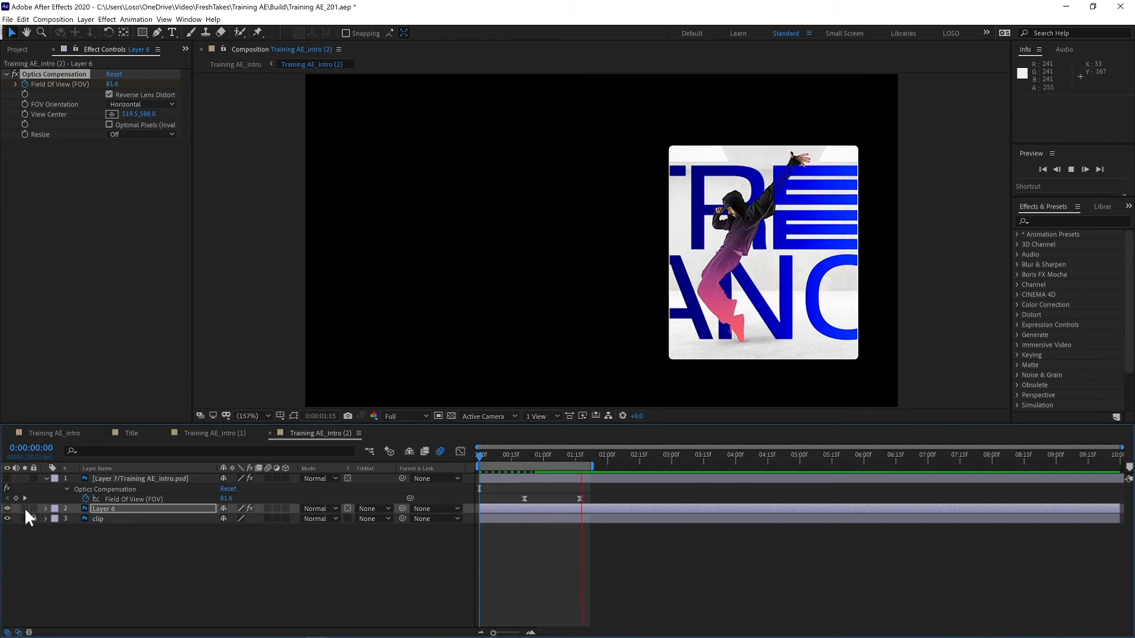
pyautogui.hotkey('ctrl', 'z')
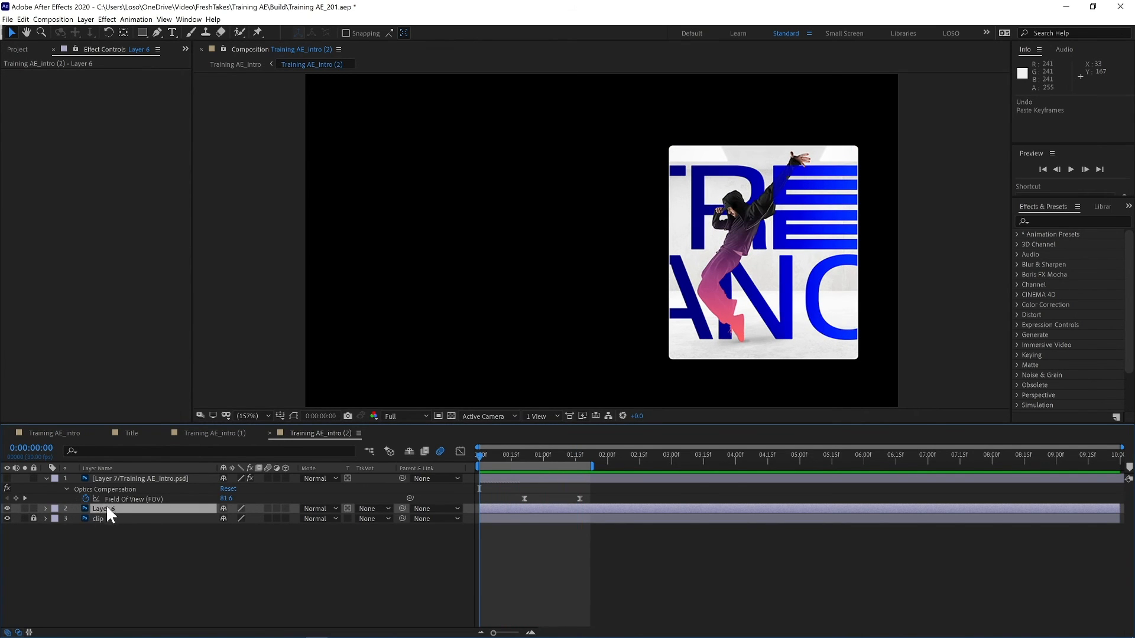
# - Paste the Optics Compensation effect with its Field Of View keyframes onto Layer 6
pyautogui.click(106, 508)
pyautogui.hotkey('ctrl', 'space')
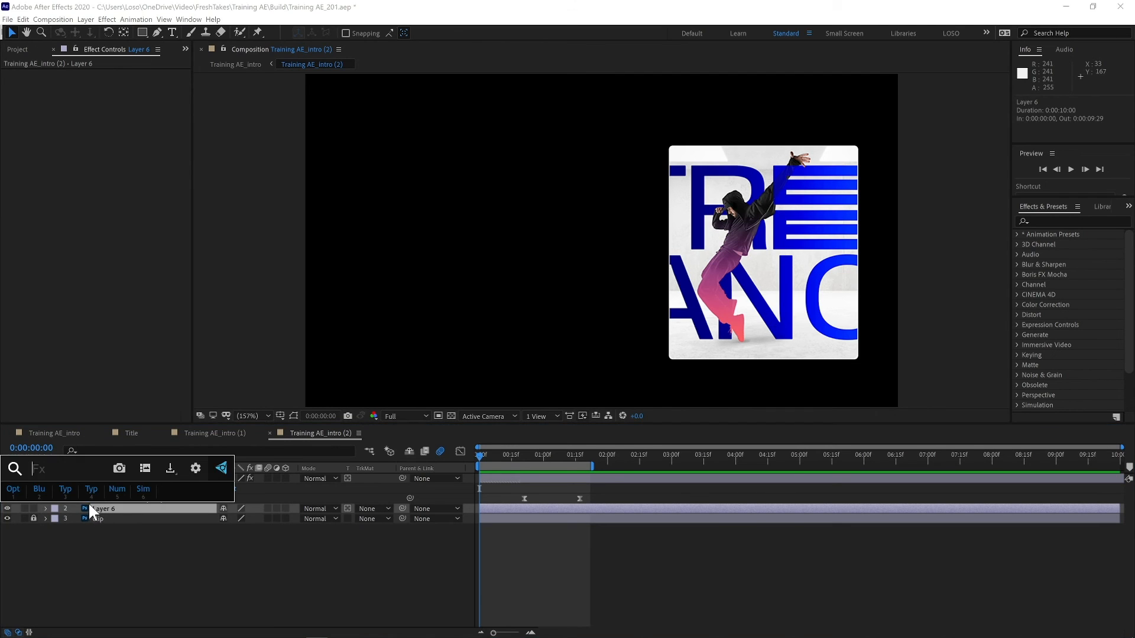
pyautogui.press('Escape')
pyautogui.click(107, 506)
pyautogui.hotkey('ctrl', 'v')
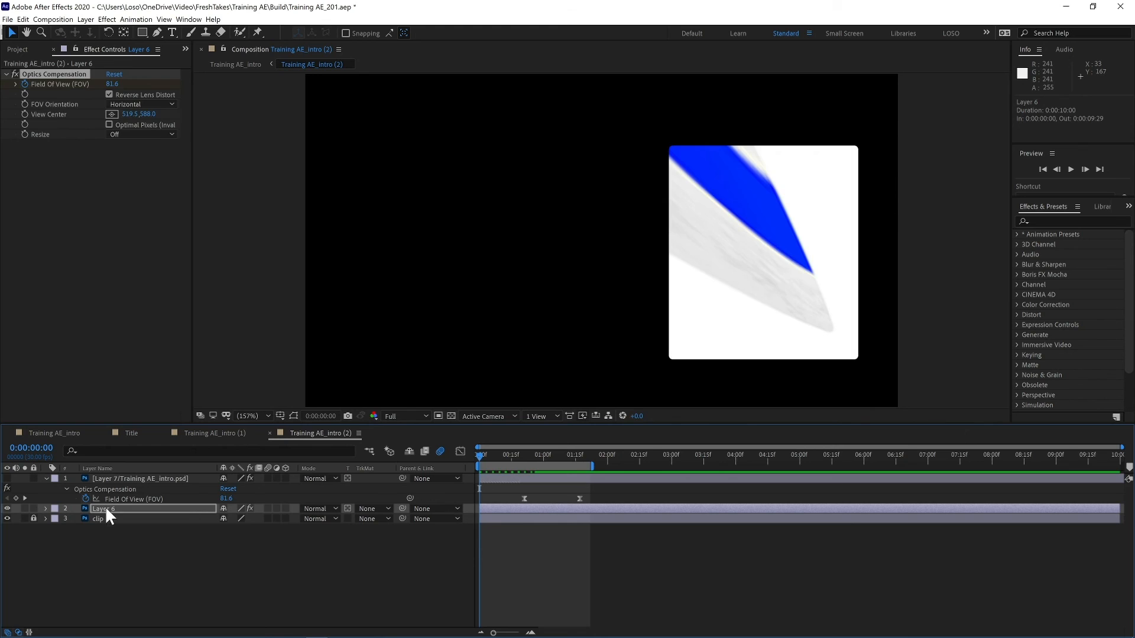
# - Set Layer 6's Optics Compensation View Center to about 208.6, 214.0 and preview the distortion
pyautogui.click(112, 115)
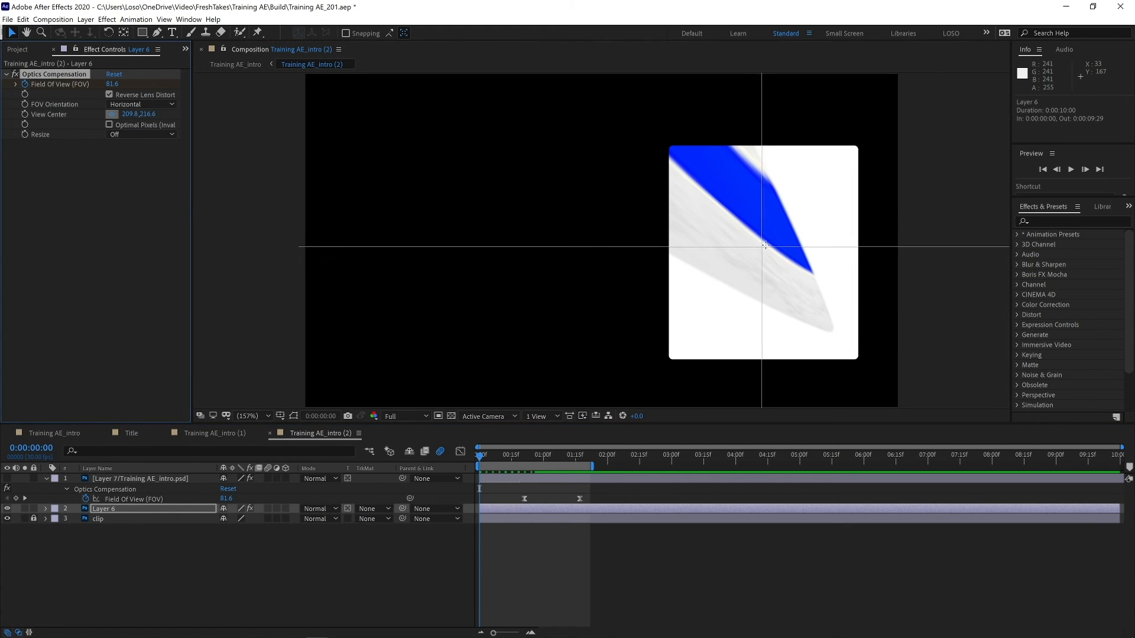
pyautogui.click(765, 245)
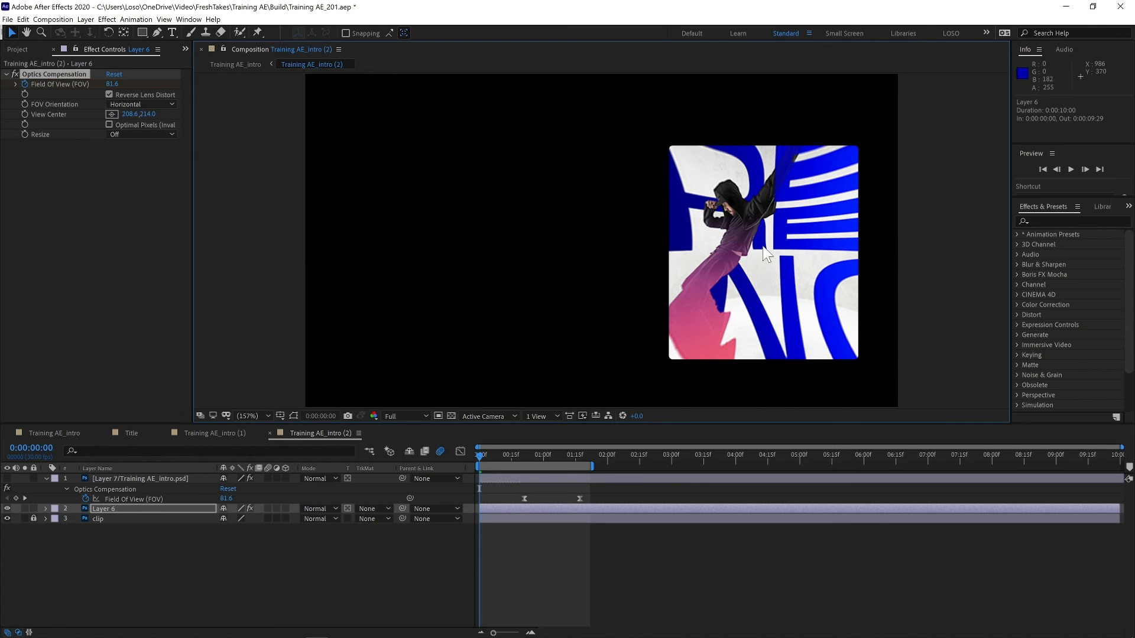
pyautogui.press('space')
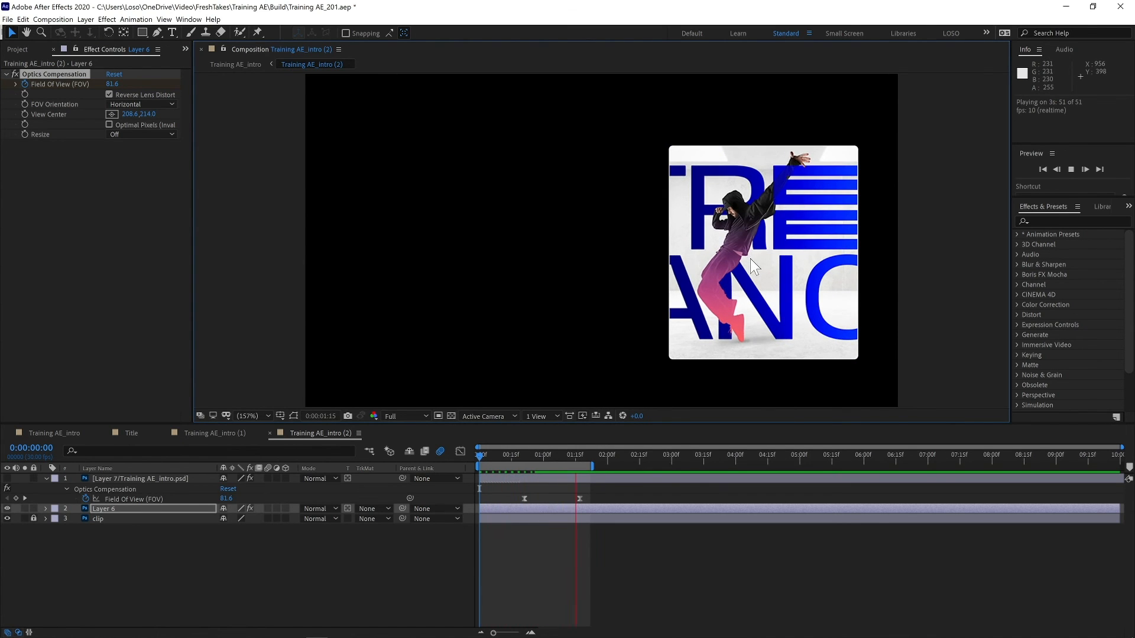
pyautogui.press('space')
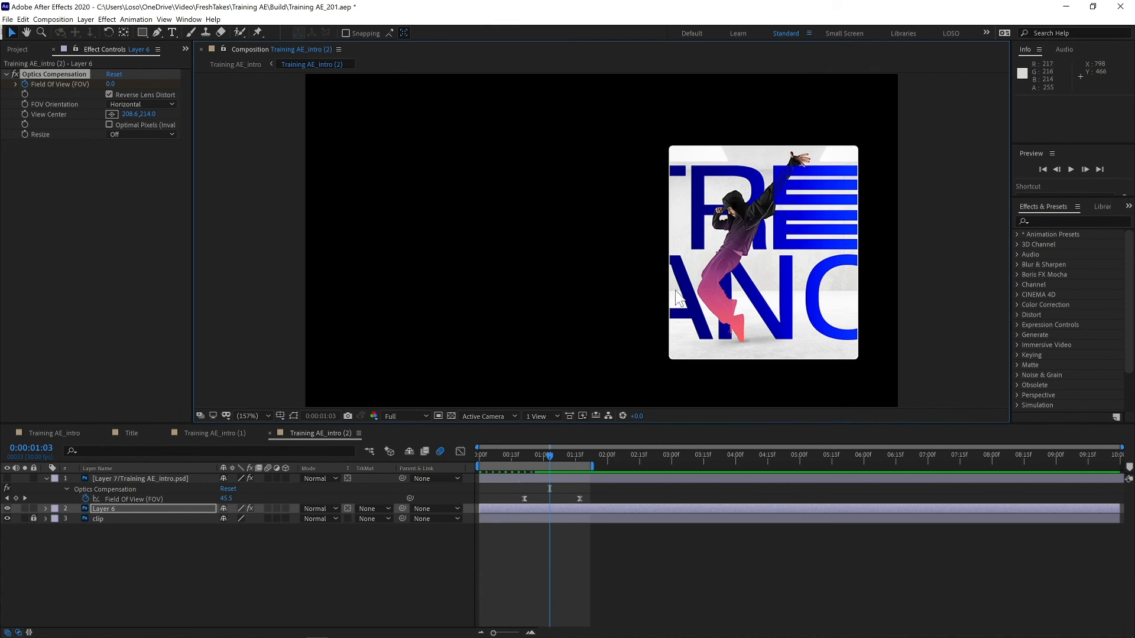
# - Preview the main intro composition
pyautogui.click(55, 433)
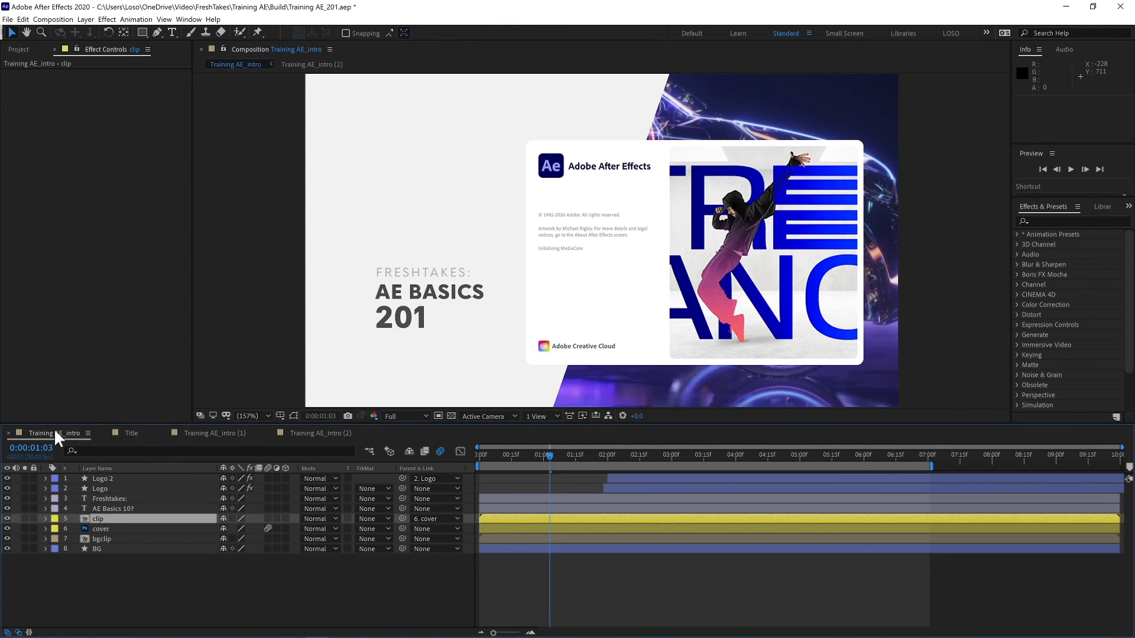
pyautogui.press('space')
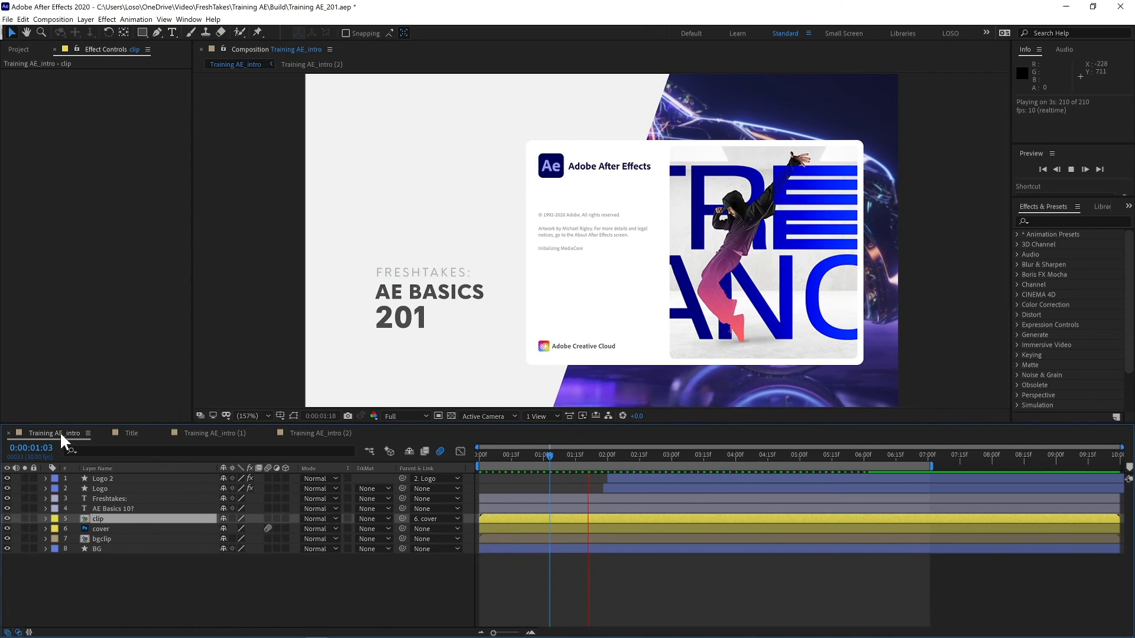
pyautogui.click(59, 431)
# - Slide Layer 6 later in the clip precomp so it starts at about 0:00:00:20
pyautogui.click(304, 433)
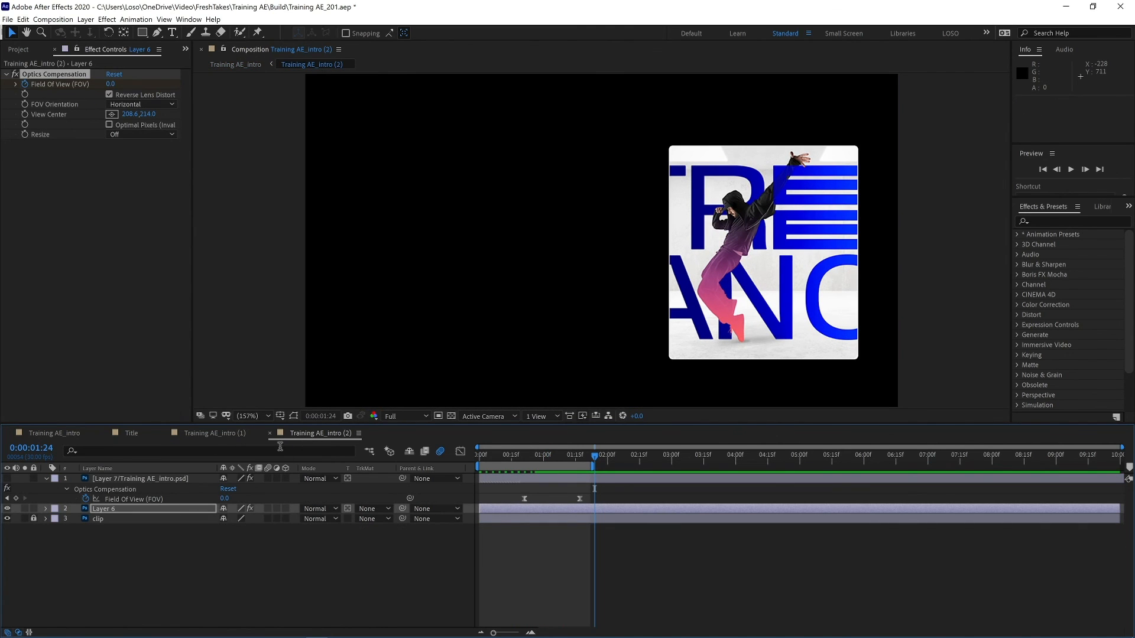
pyautogui.moveTo(504, 508); pyautogui.dragTo(548, 502)
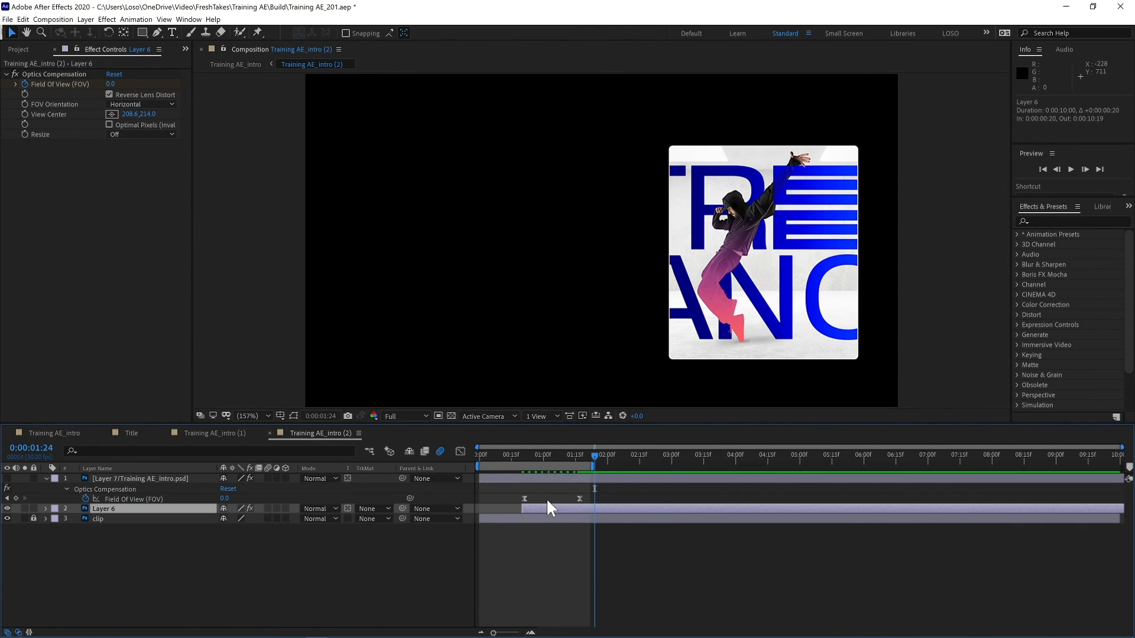
# - Preview the main intro composition again with the retimed Layer 6
pyautogui.click(51, 431)
pyautogui.press('space')
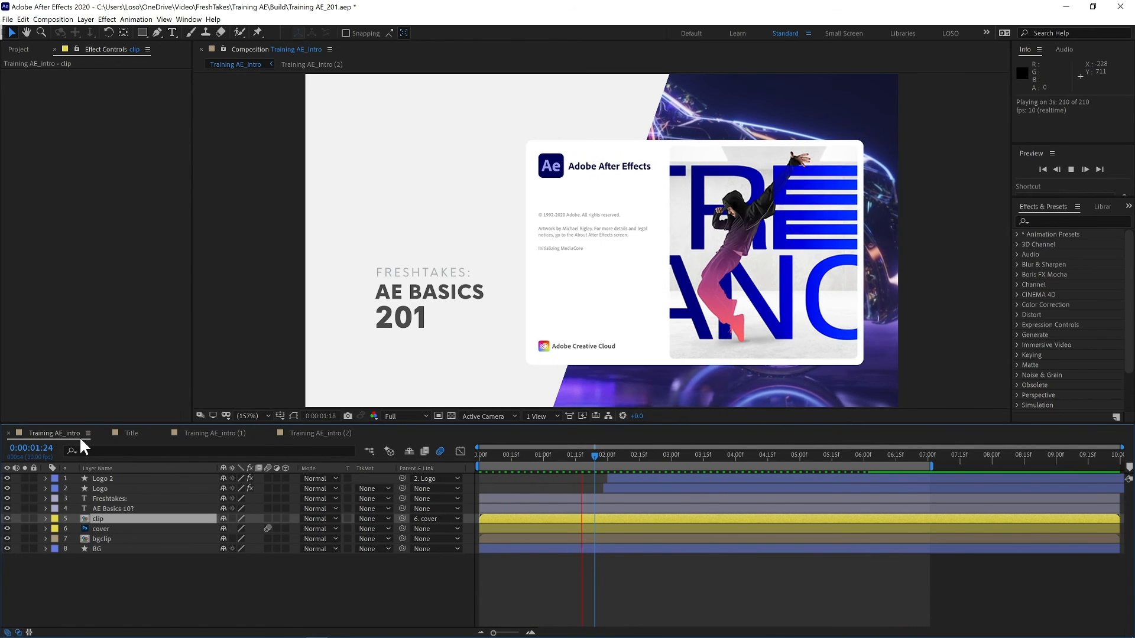
# - Reveal Layer 6's keyframes and move its second Field Of View keyframe to about 0:00:02:04
pyautogui.click(303, 432)
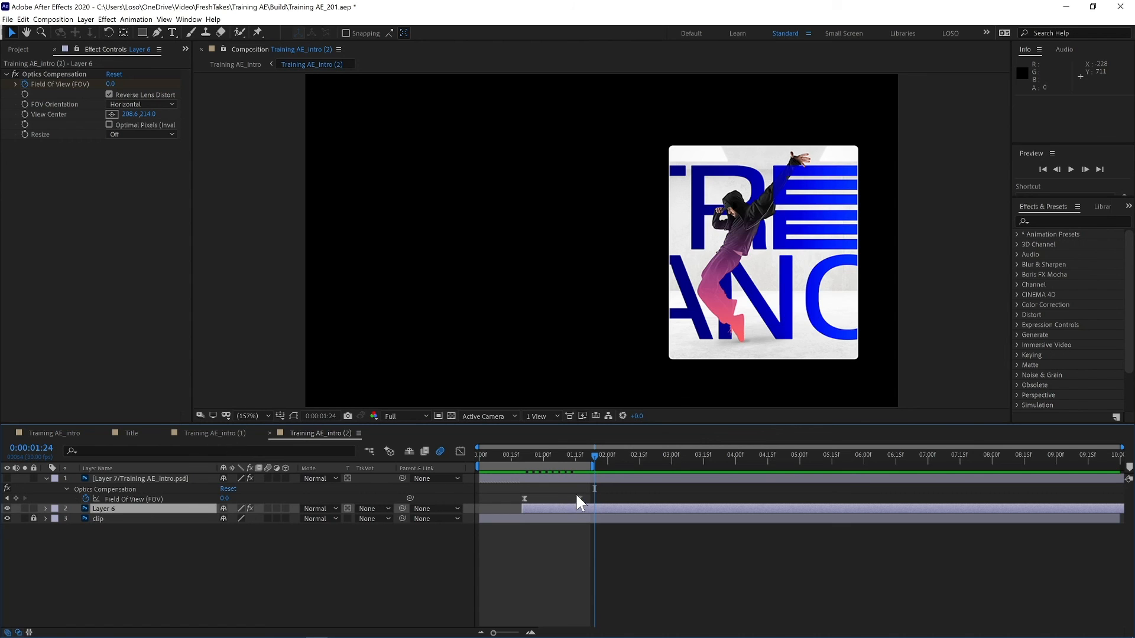
pyautogui.press('u')
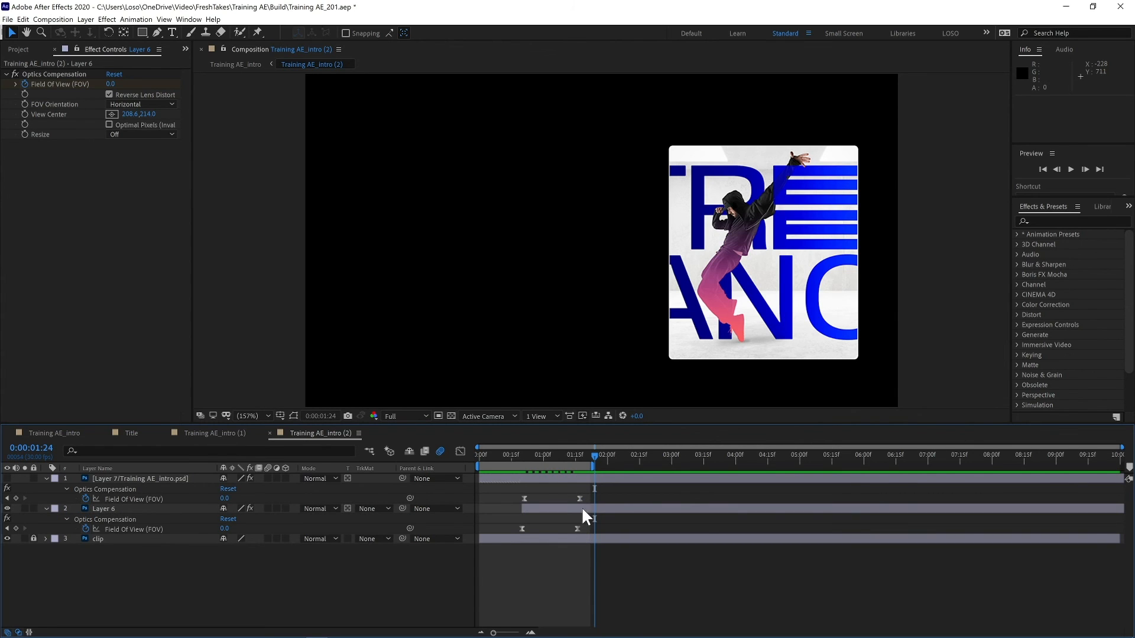
pyautogui.moveTo(581, 507); pyautogui.dragTo(615, 528)
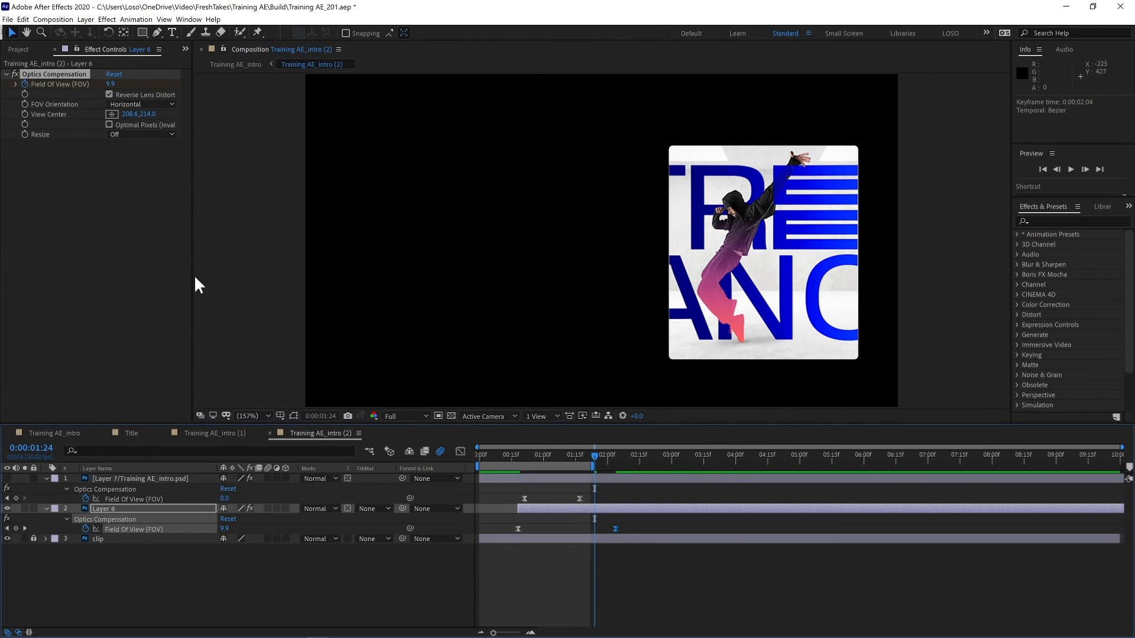
# - Show the main composition in a second viewer beside the precomp and save the project
pyautogui.click(236, 63)
pyautogui.hotkey('ctrl', 's')
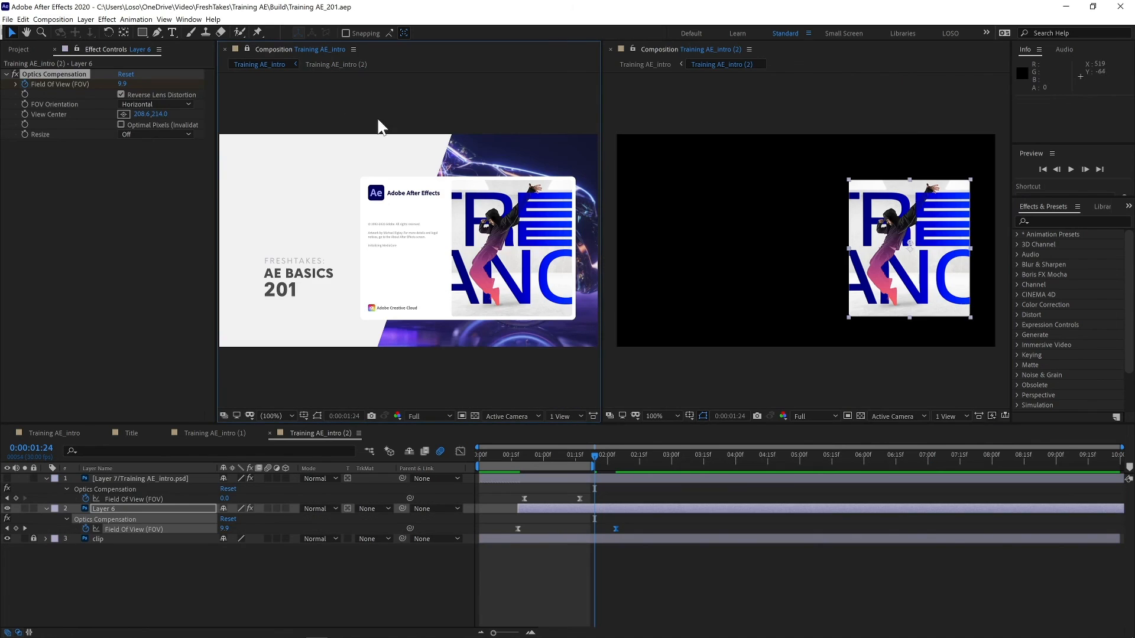
# - Preview the precomp and the main composition side by side
pyautogui.moveTo(583, 460); pyautogui.dragTo(507, 460)
pyautogui.press('space')
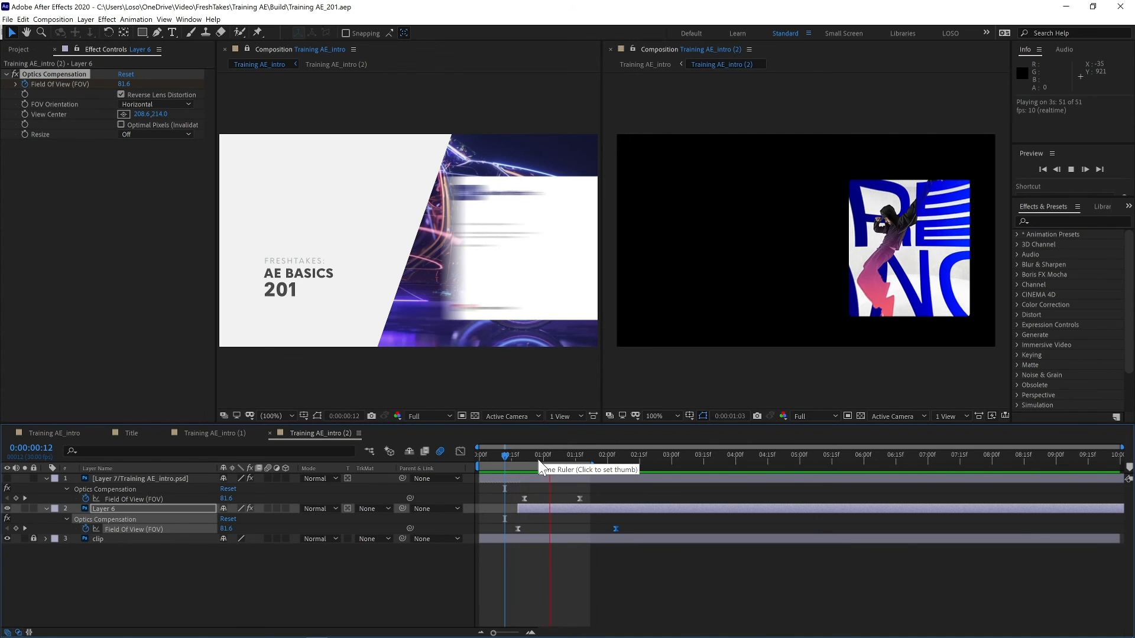
pyautogui.press('space')
pyautogui.click(524, 368)
pyautogui.press('space')
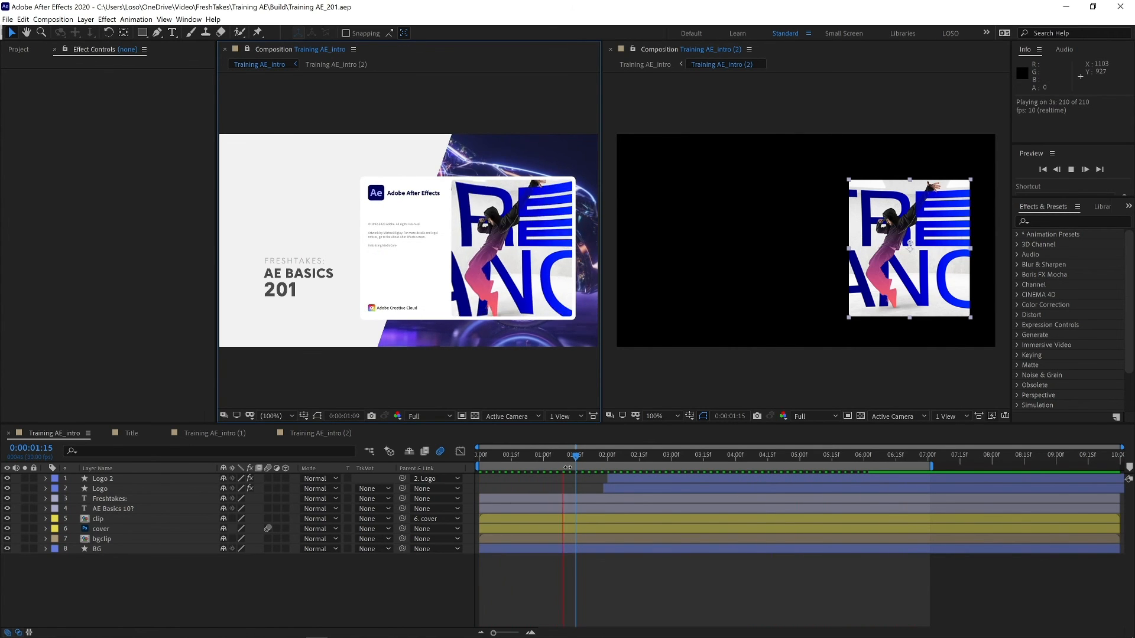
pyautogui.press('space')
# - Apply a Gaussian Blur effect to Layer 6 in the clip precomp
pyautogui.moveTo(607, 459); pyautogui.dragTo(523, 452)
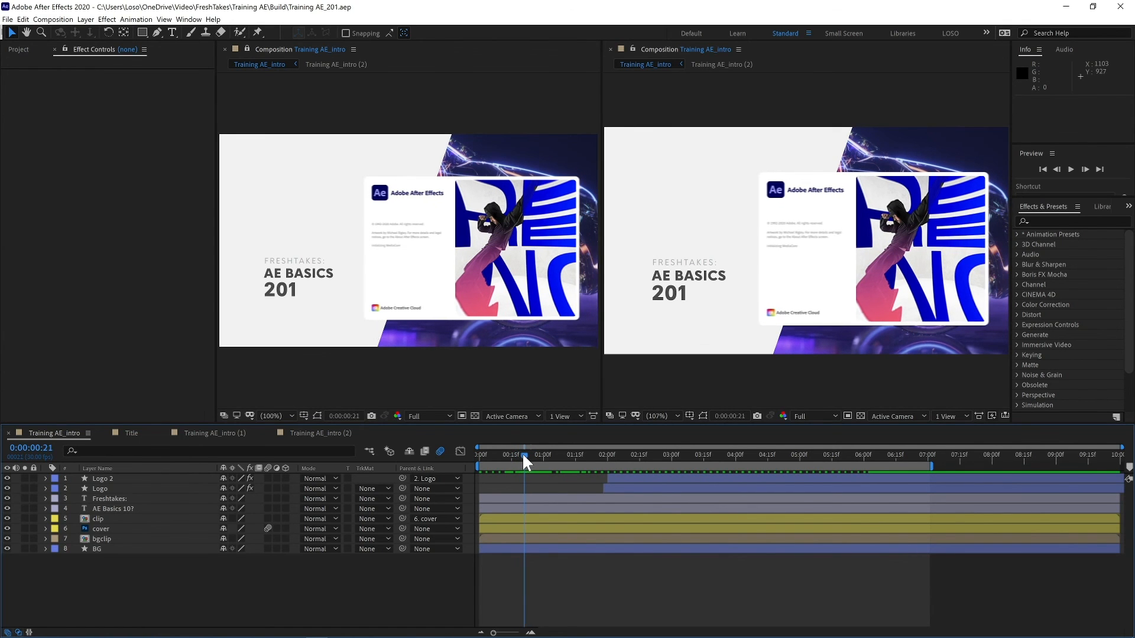
pyautogui.click(298, 435)
pyautogui.click(140, 508)
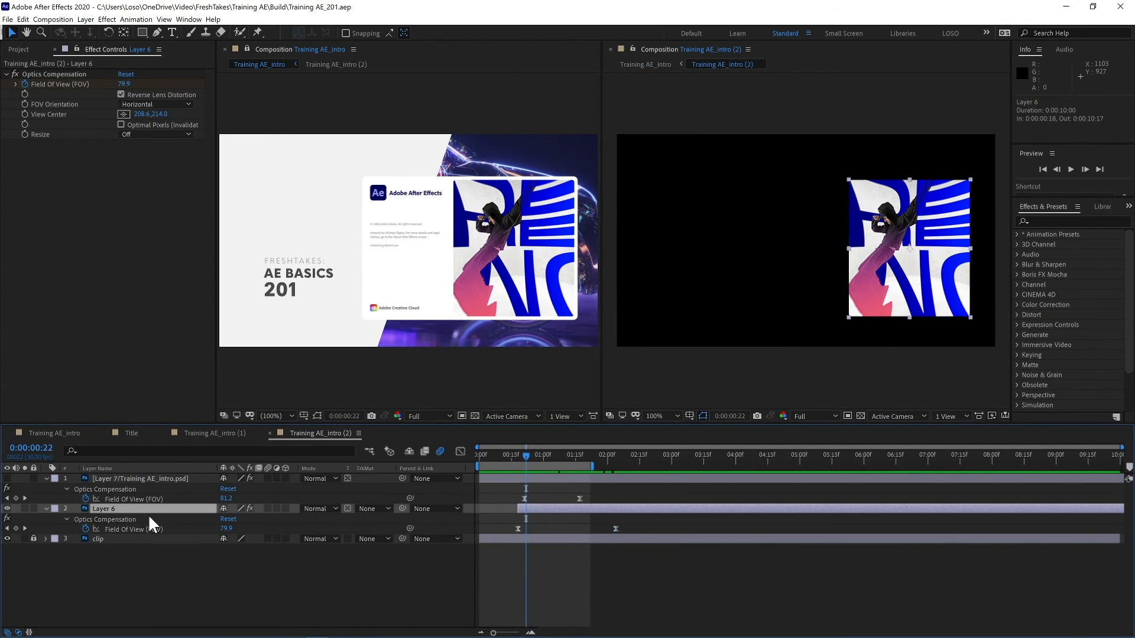
pyautogui.click(1057, 224)
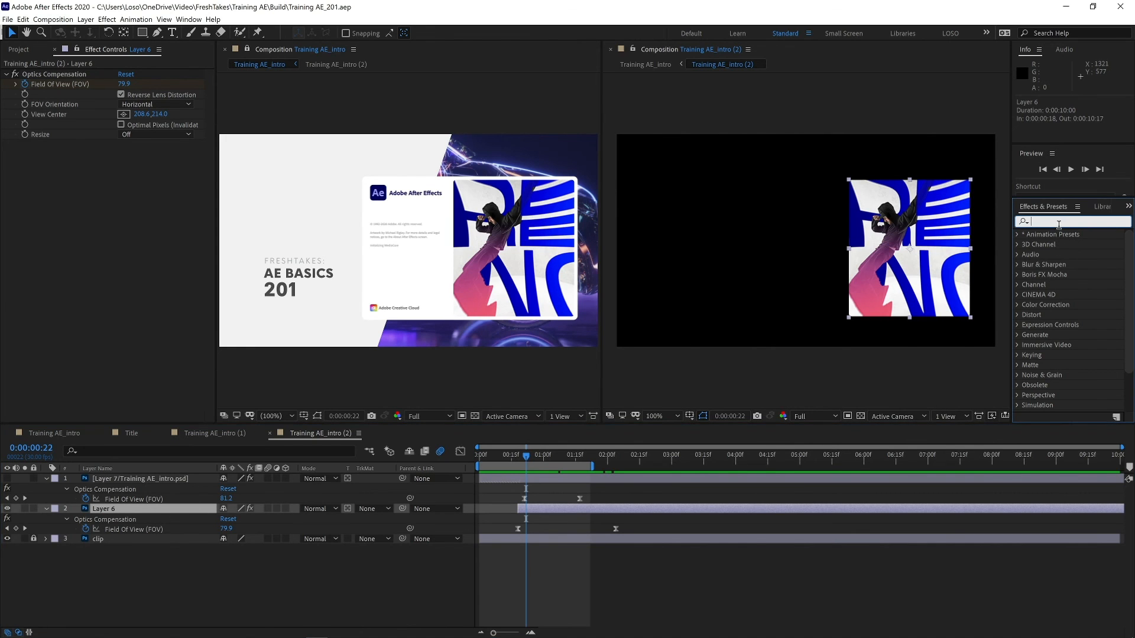
pyautogui.write('blur')
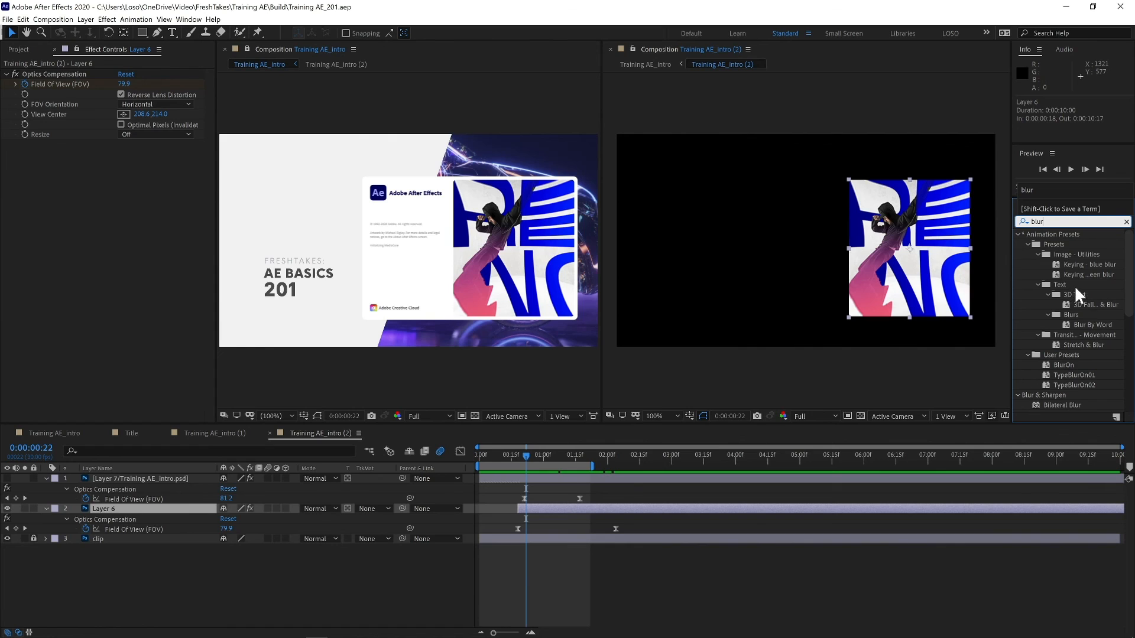
pyautogui.moveTo(1129, 283); pyautogui.dragTo(1123, 346)
pyautogui.click(1076, 356)
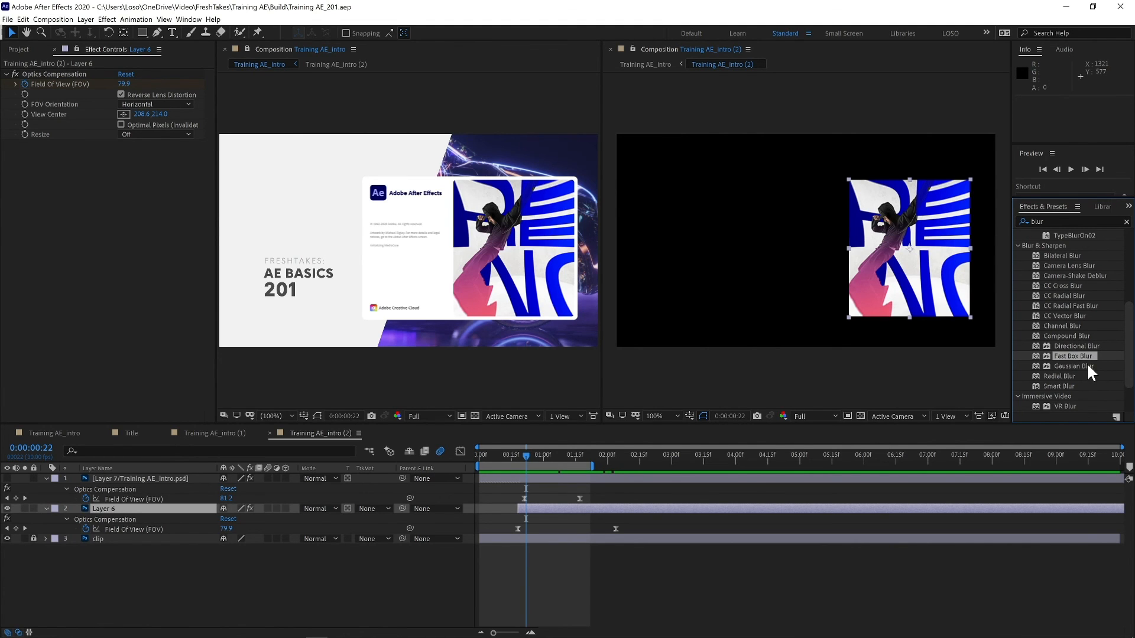
pyautogui.doubleClick(1087, 365)
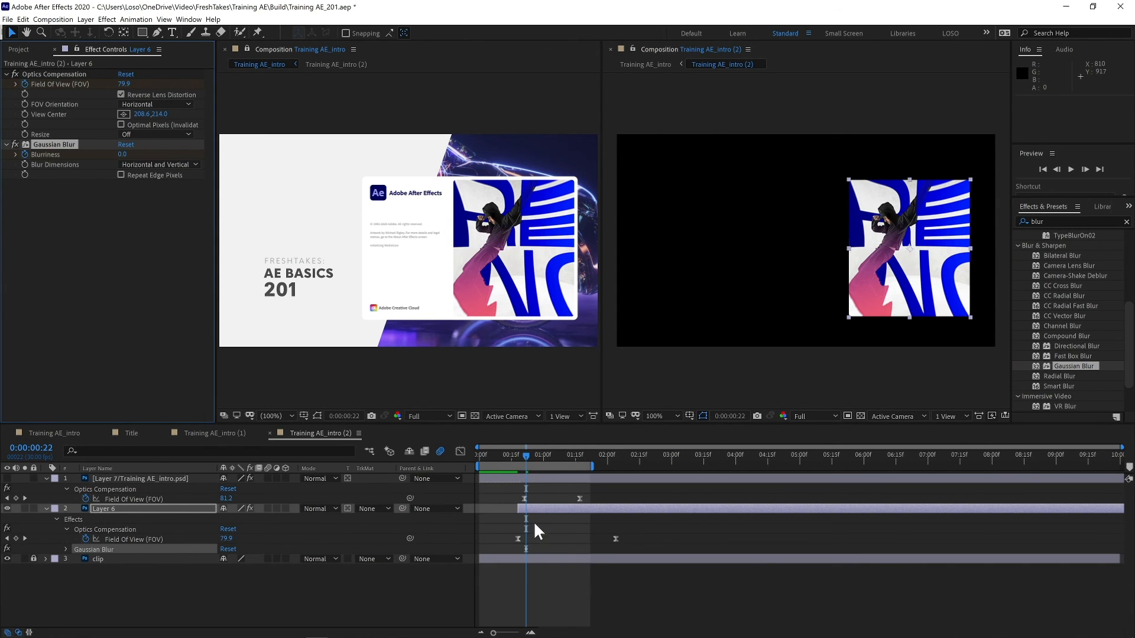
# - Animate Layer 6's Blurriness from 30.9 at 0:00:00:22 down to 0.0 at about 0:00:01:08
pyautogui.press('u')
pyautogui.press('u')
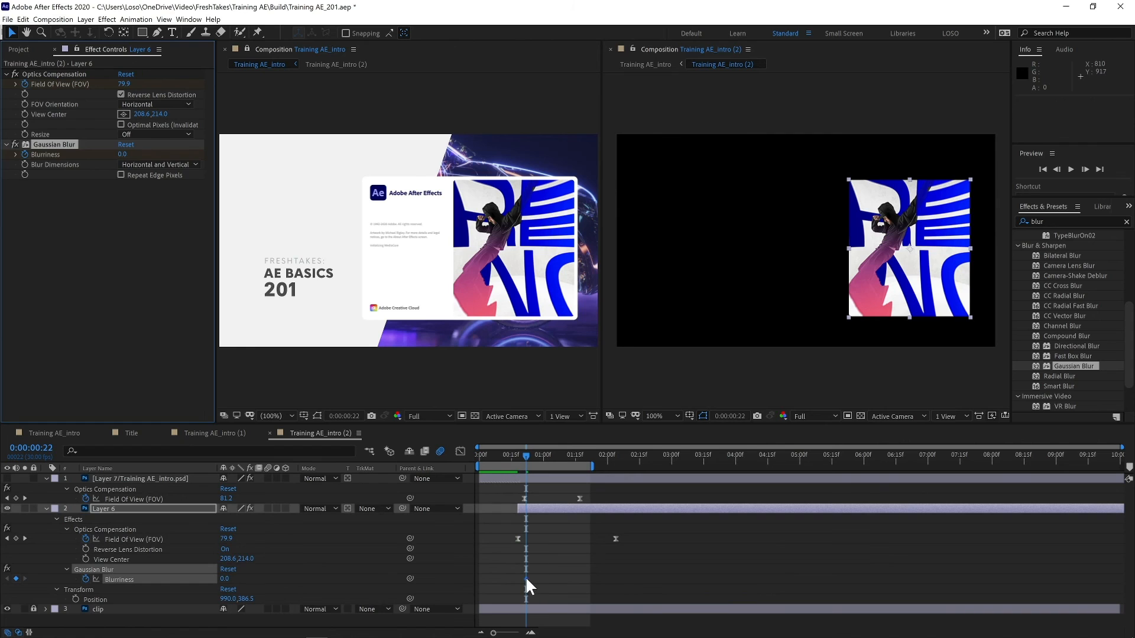
pyautogui.moveTo(526, 579); pyautogui.dragTo(563, 581)
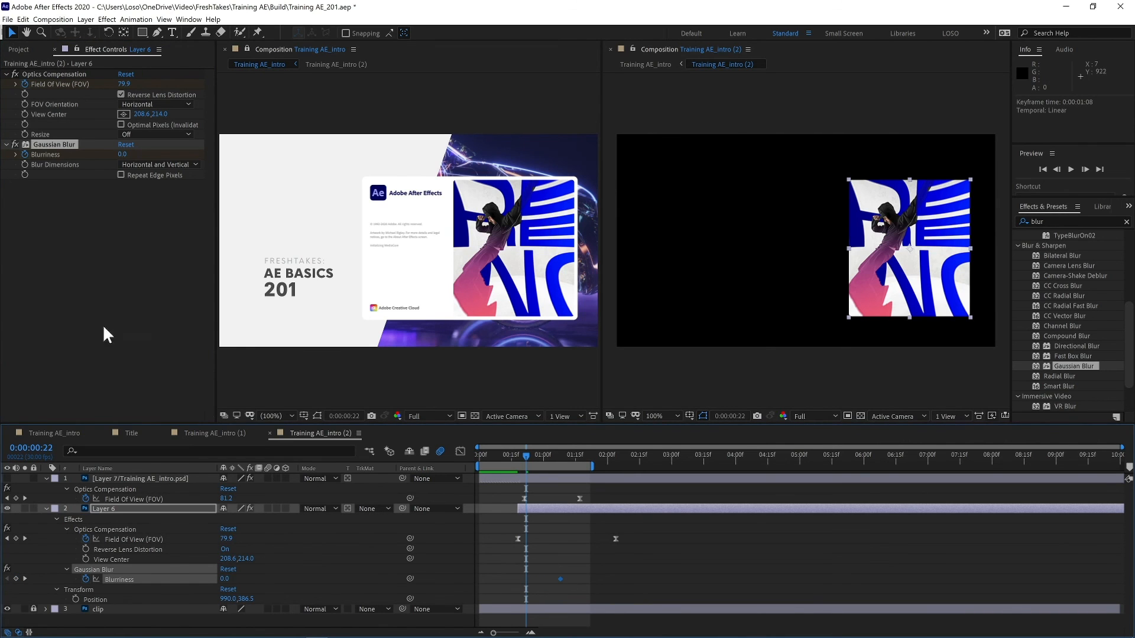
pyautogui.moveTo(121, 154); pyautogui.dragTo(288, 154)
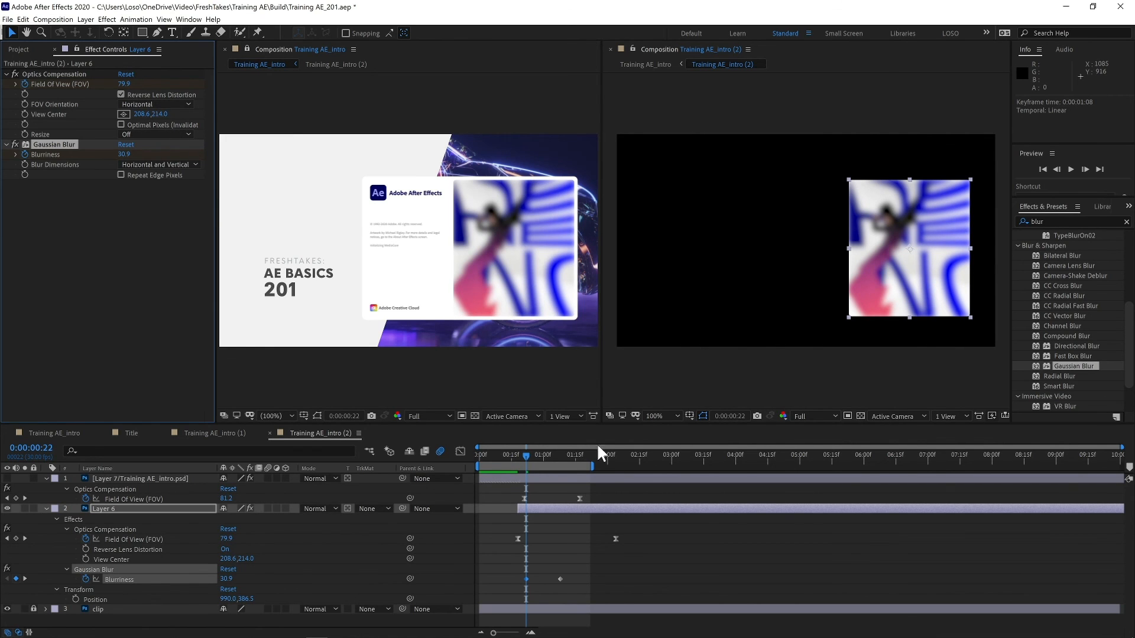
# - Preview the blurred Layer 6 animation in the precomp
pyautogui.press('space')
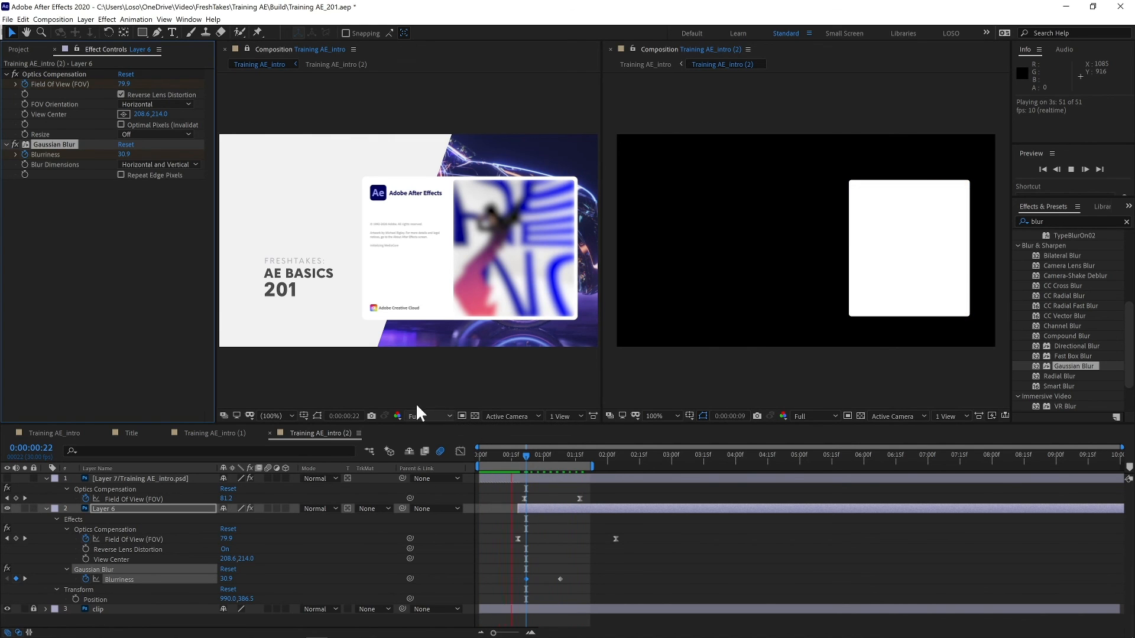
pyautogui.click(388, 384)
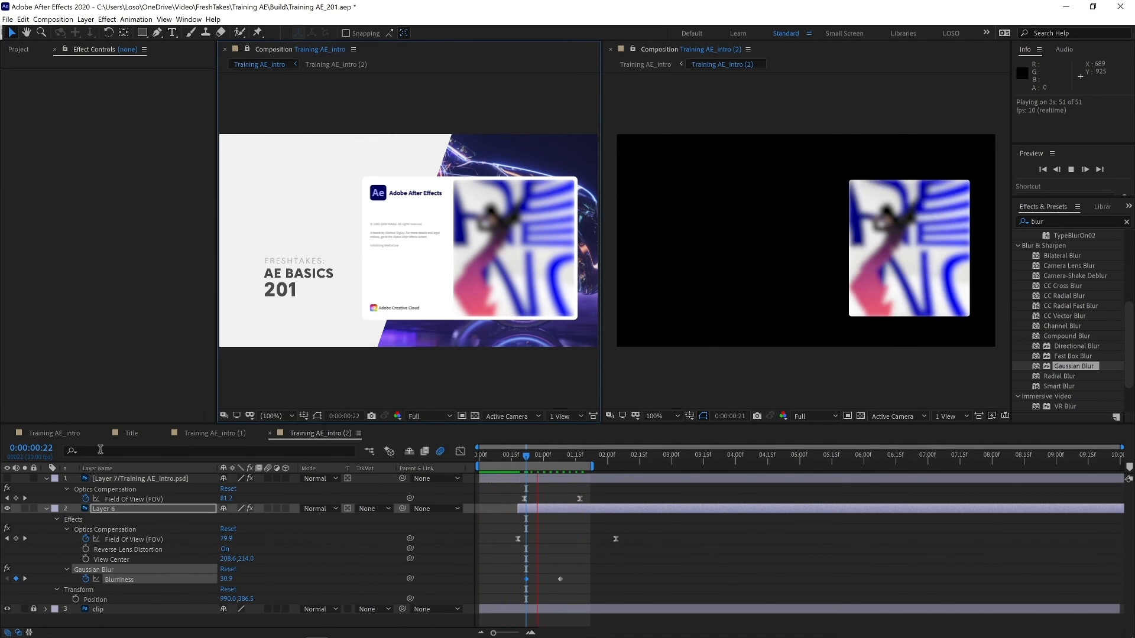
# - Extend the main composition's work area to the end of the timeline
pyautogui.click(72, 433)
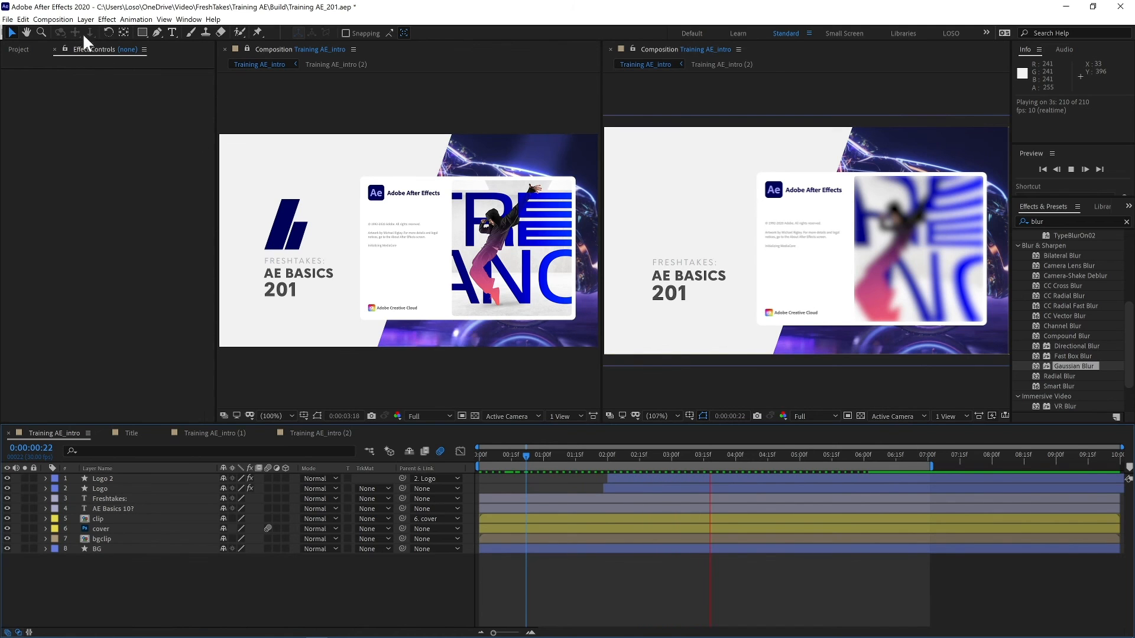
pyautogui.click(53, 19)
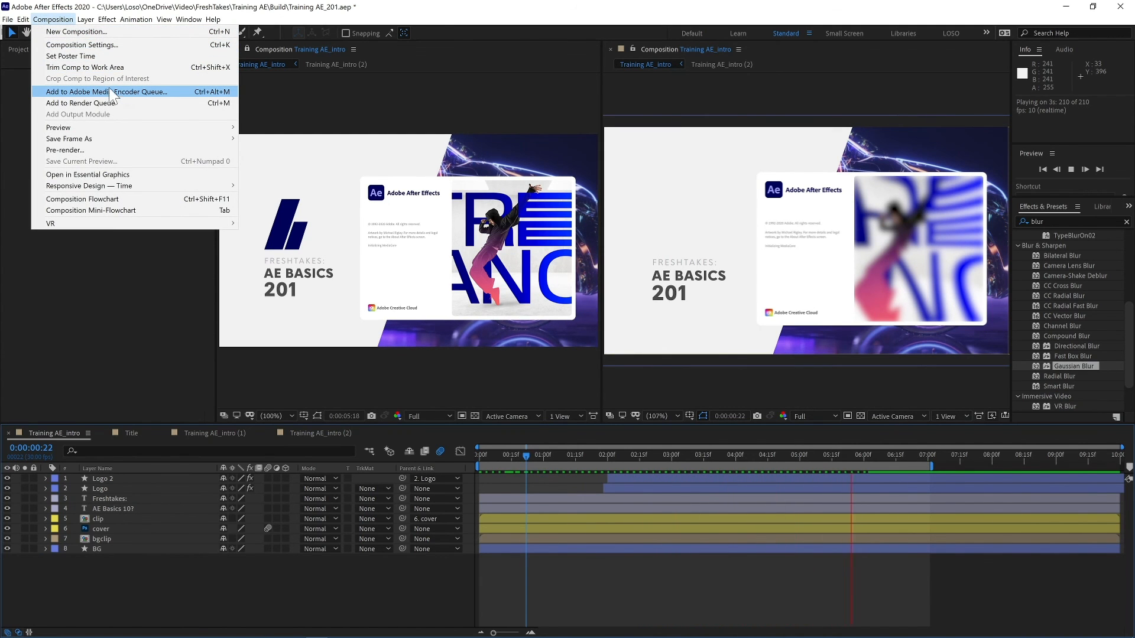
pyautogui.click(238, 19)
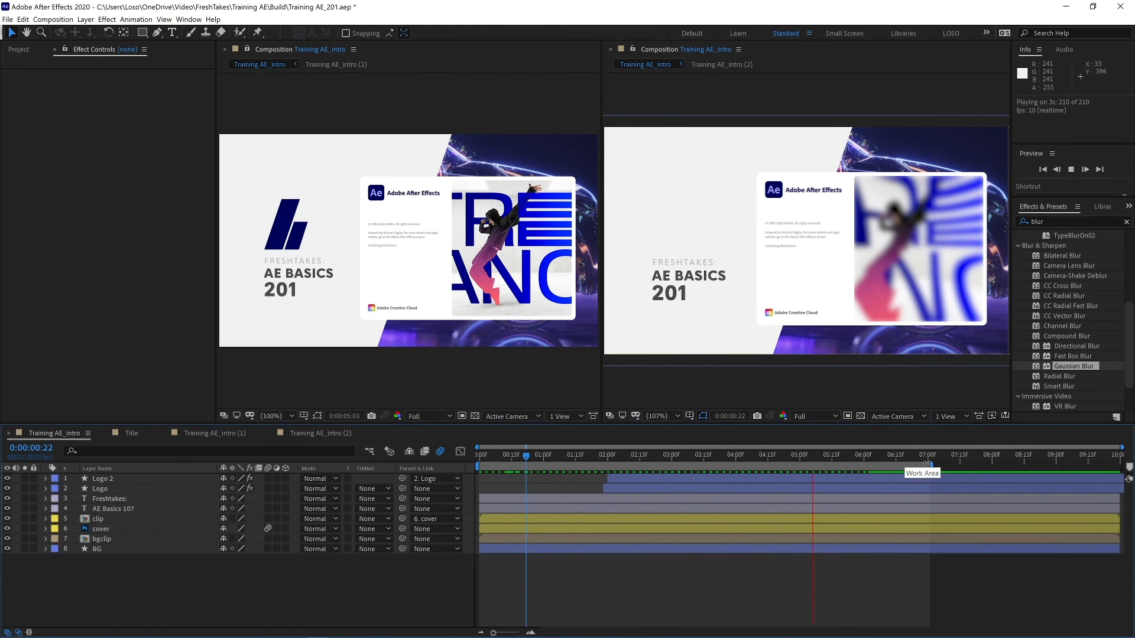
pyautogui.moveTo(933, 467); pyautogui.dragTo(1120, 463)
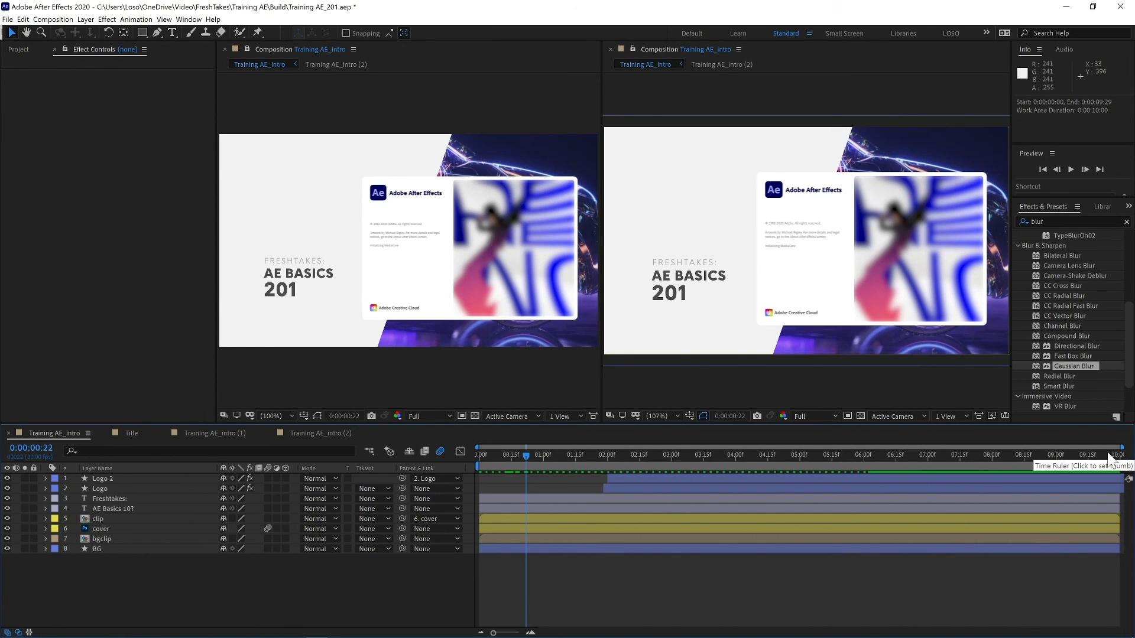